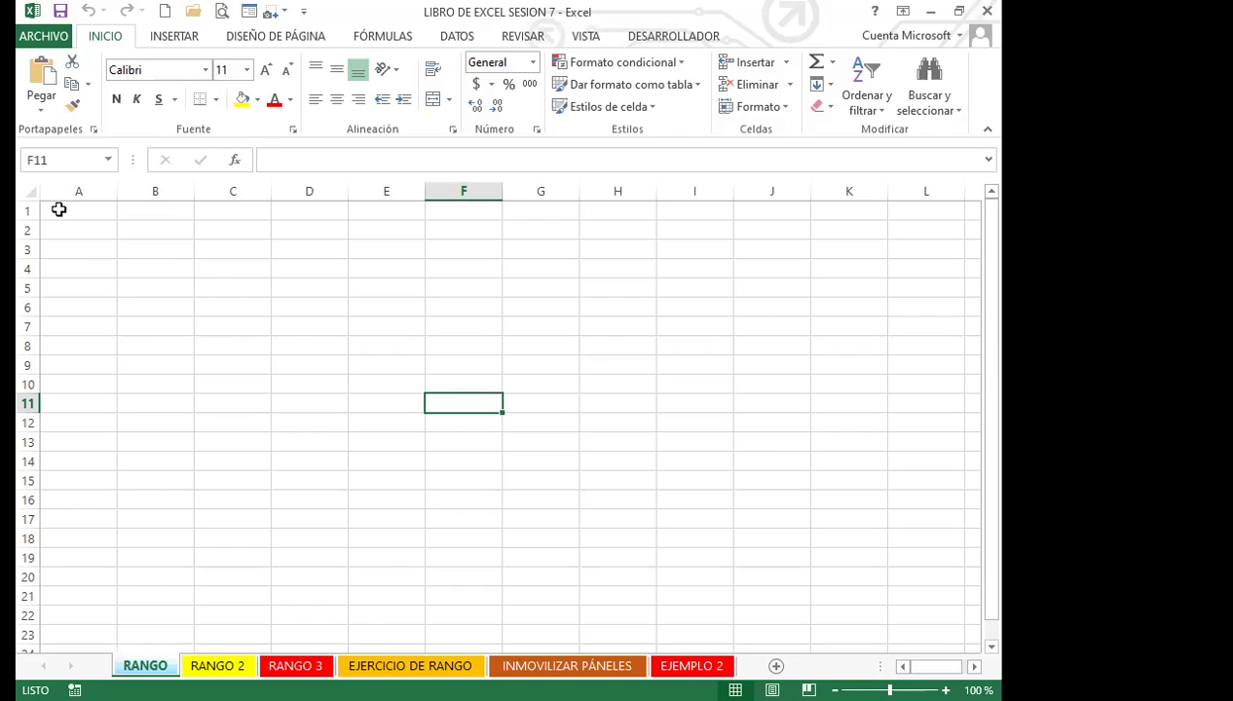
Step: Select the range A1:D10 on the RANGO sheet and name it EJEMPLO
left_click_drag(59, 209, 305, 383)
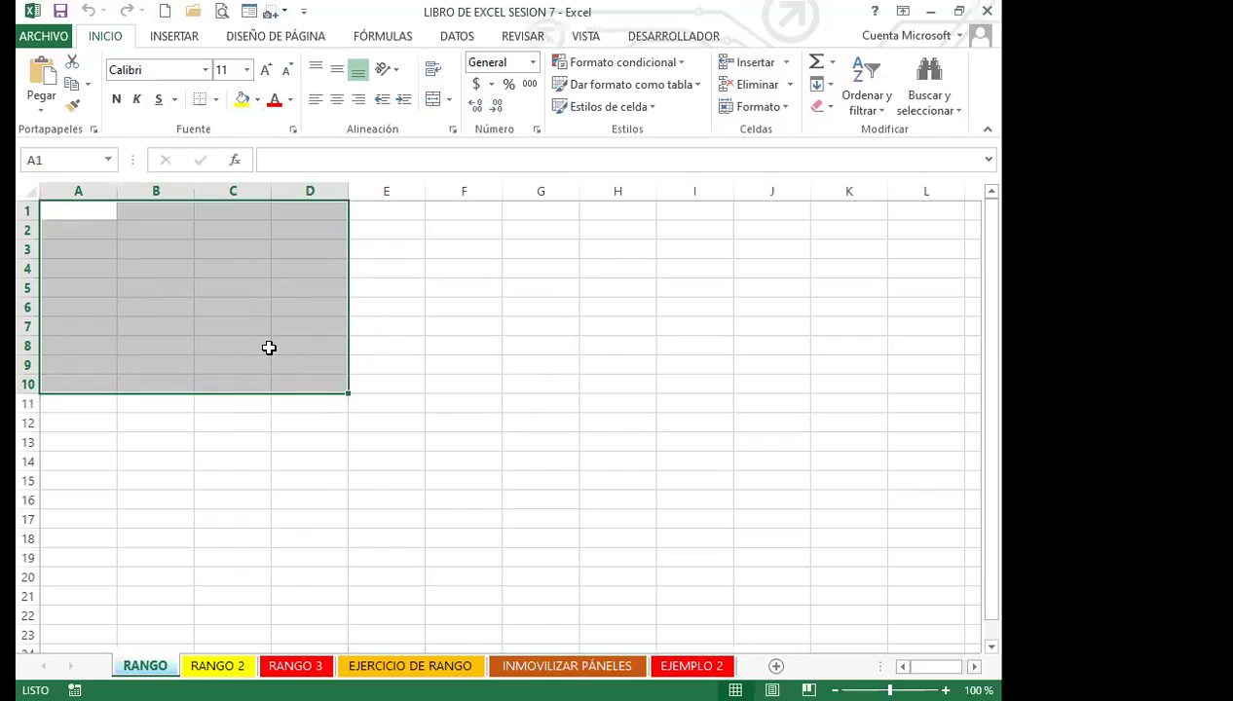
left_click(621, 311)
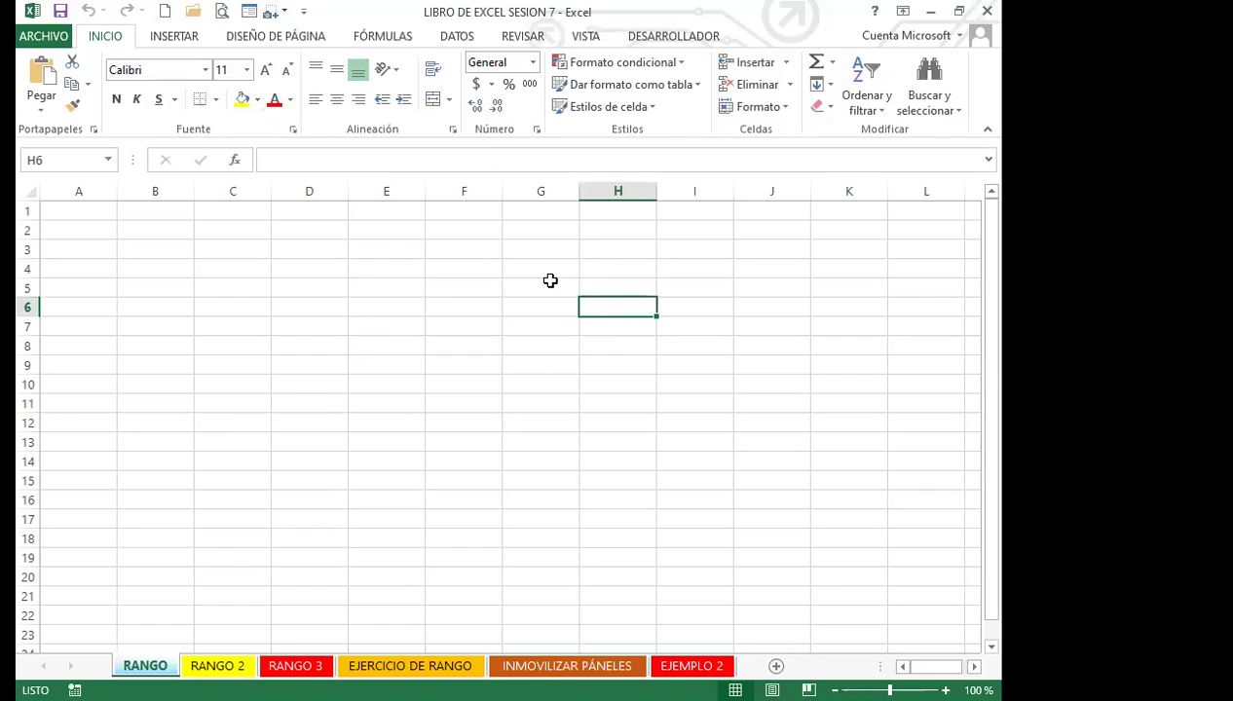
left_click_drag(69, 209, 308, 383)
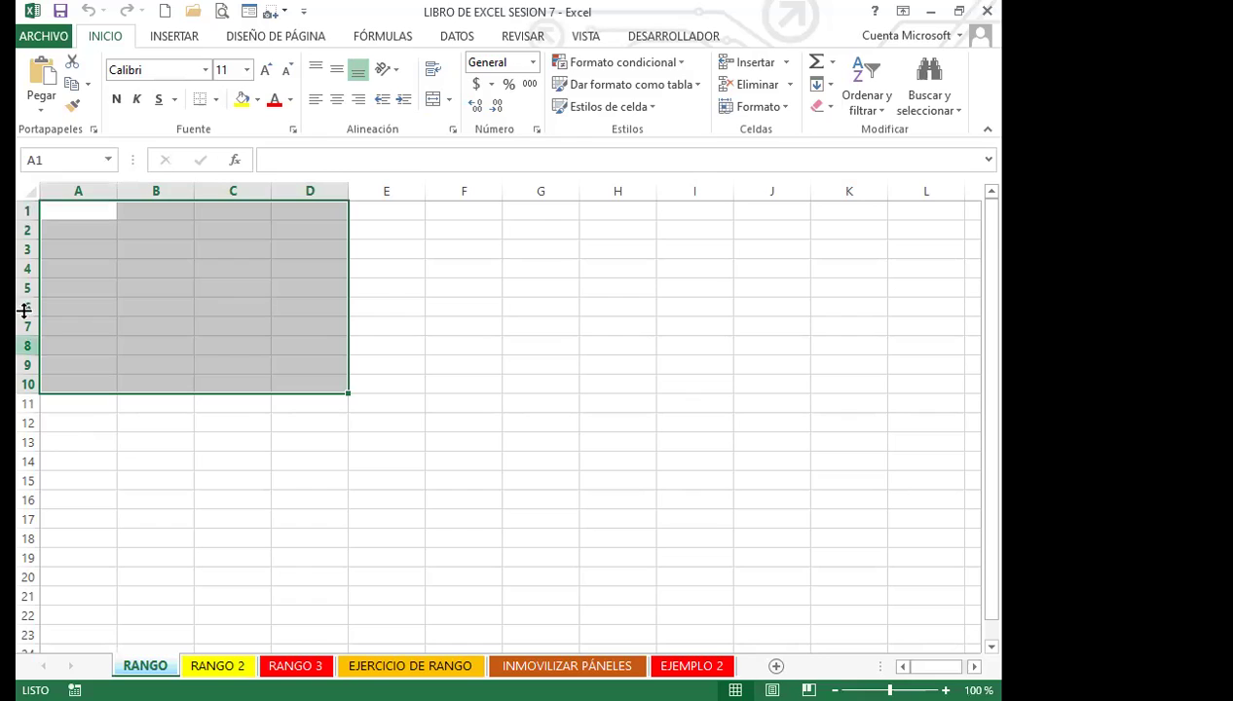
left_click(52, 160)
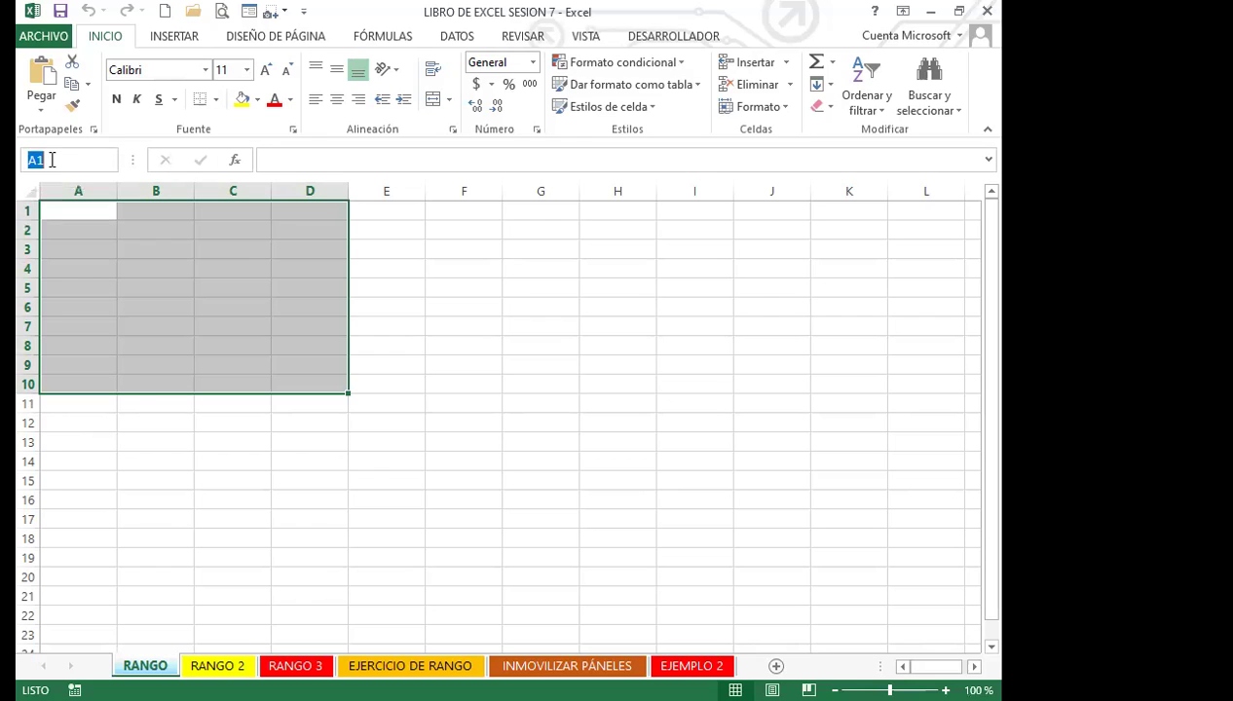
type("EJEMPLO")
key("Return")
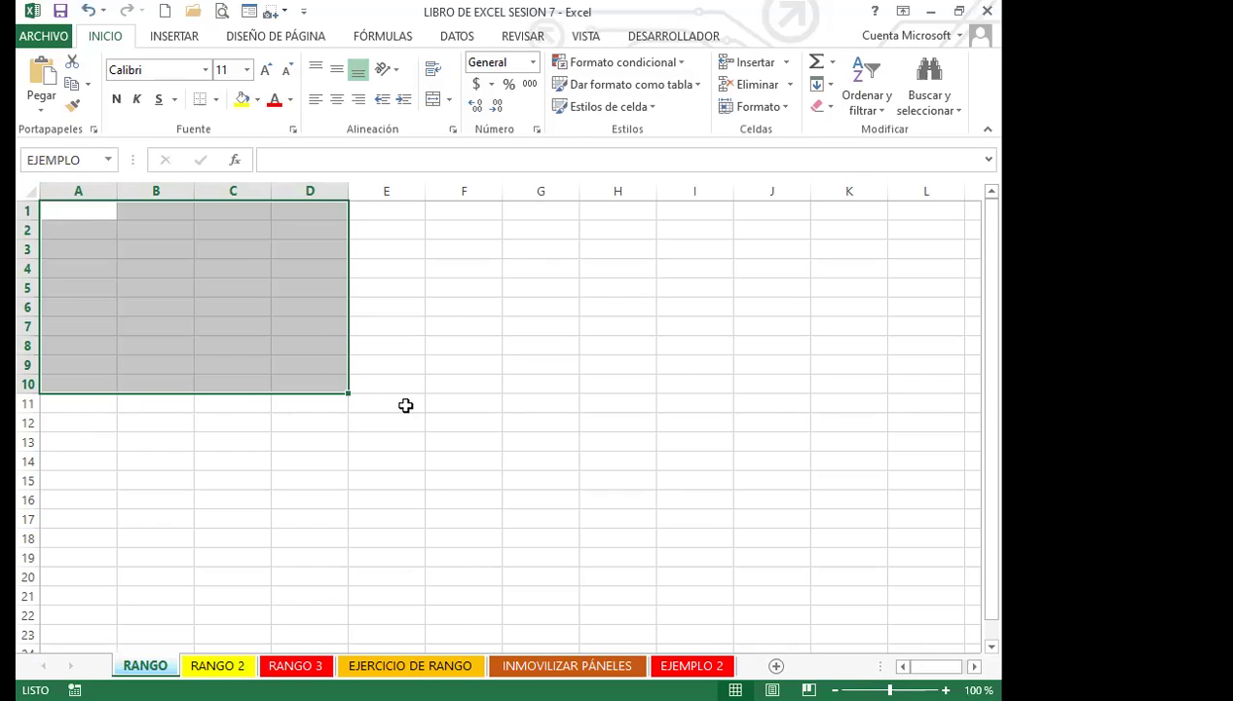
Step: Leave the selected range and go back to it by choosing the defined name EJEMPLO
left_click(457, 393)
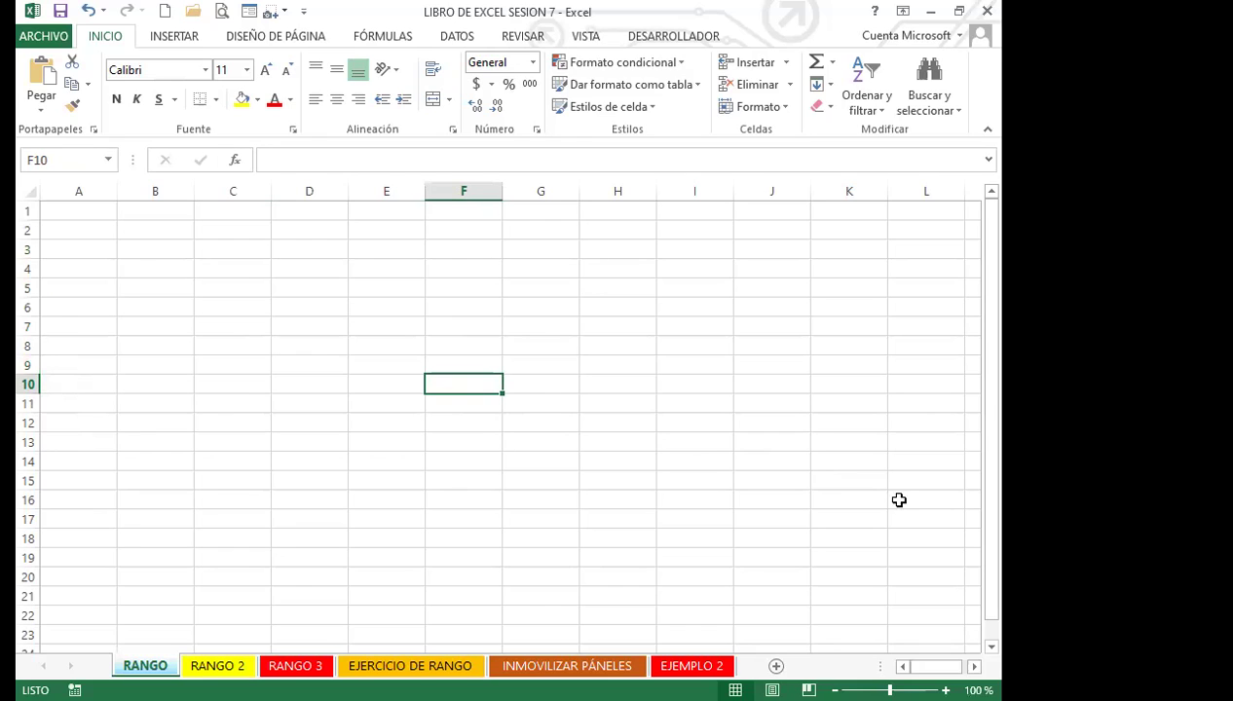
left_click(934, 541)
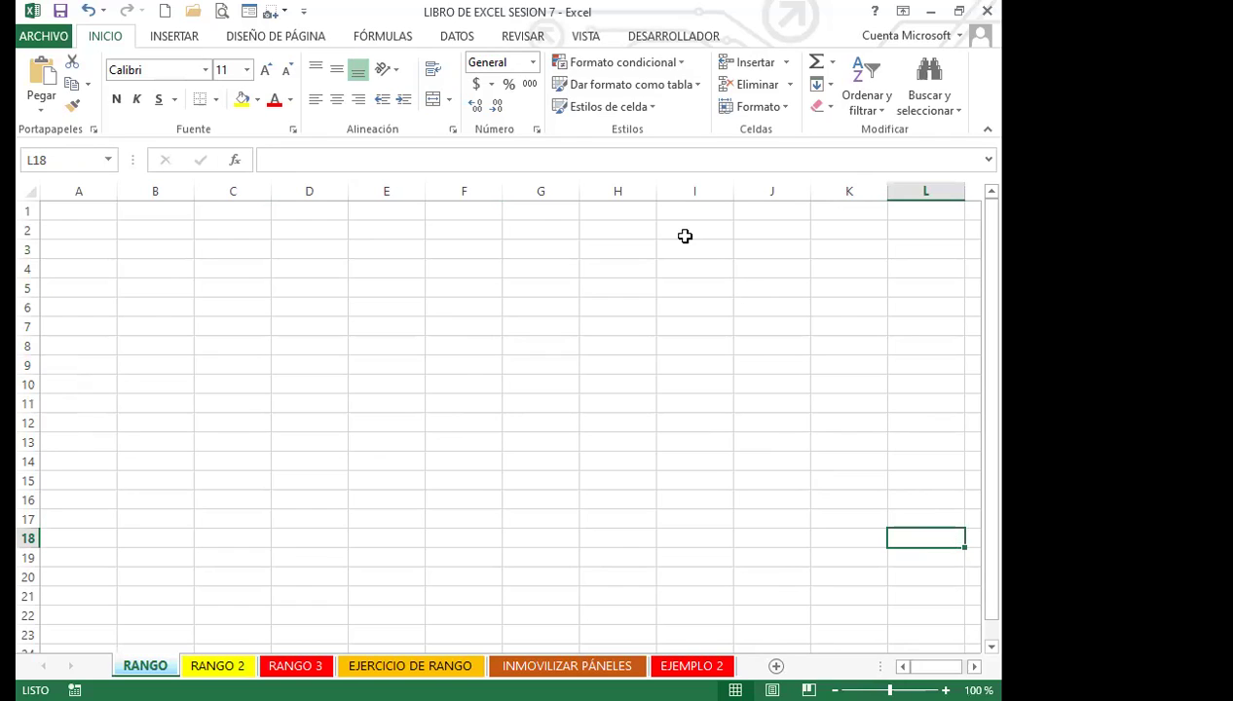
left_click(107, 161)
left_click(108, 161)
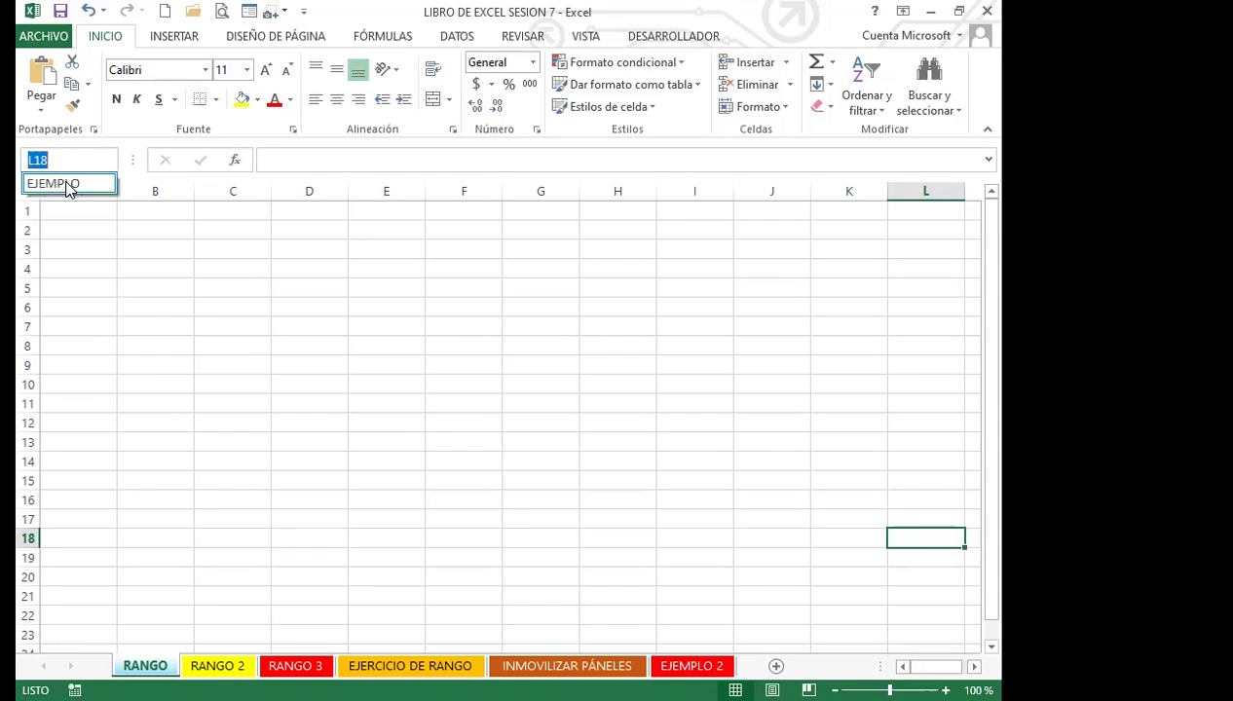
left_click(67, 185)
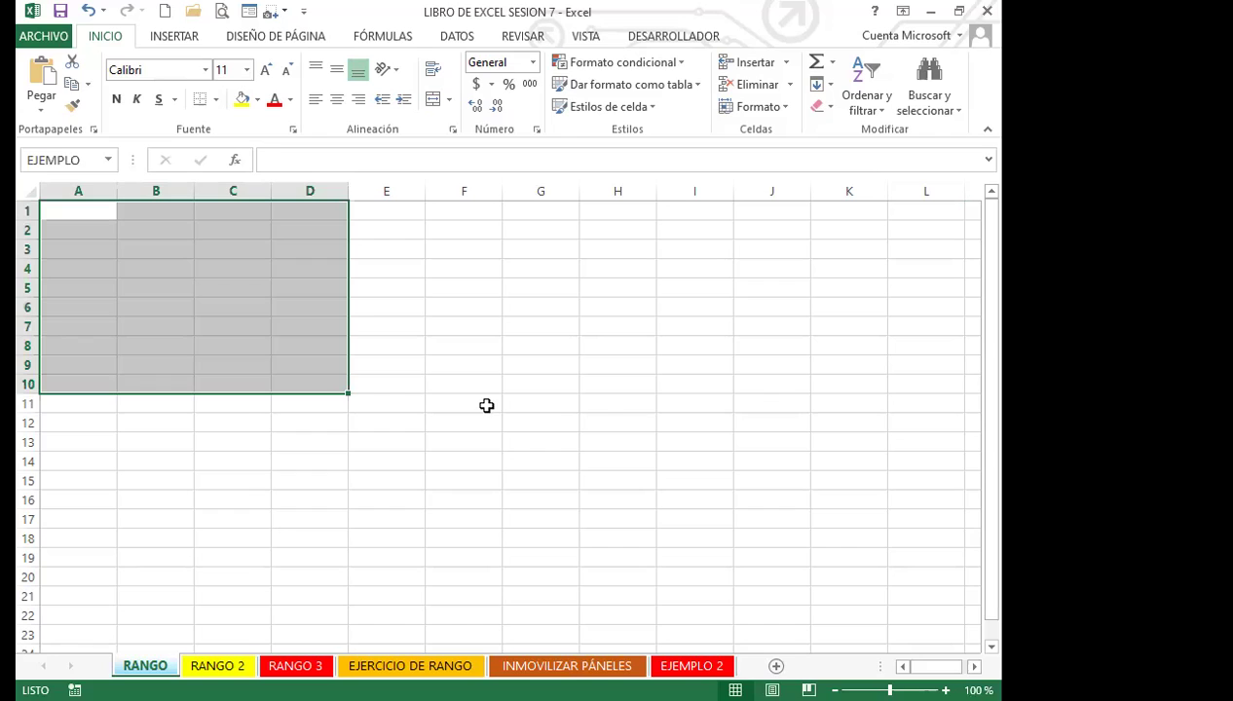
left_click(597, 419)
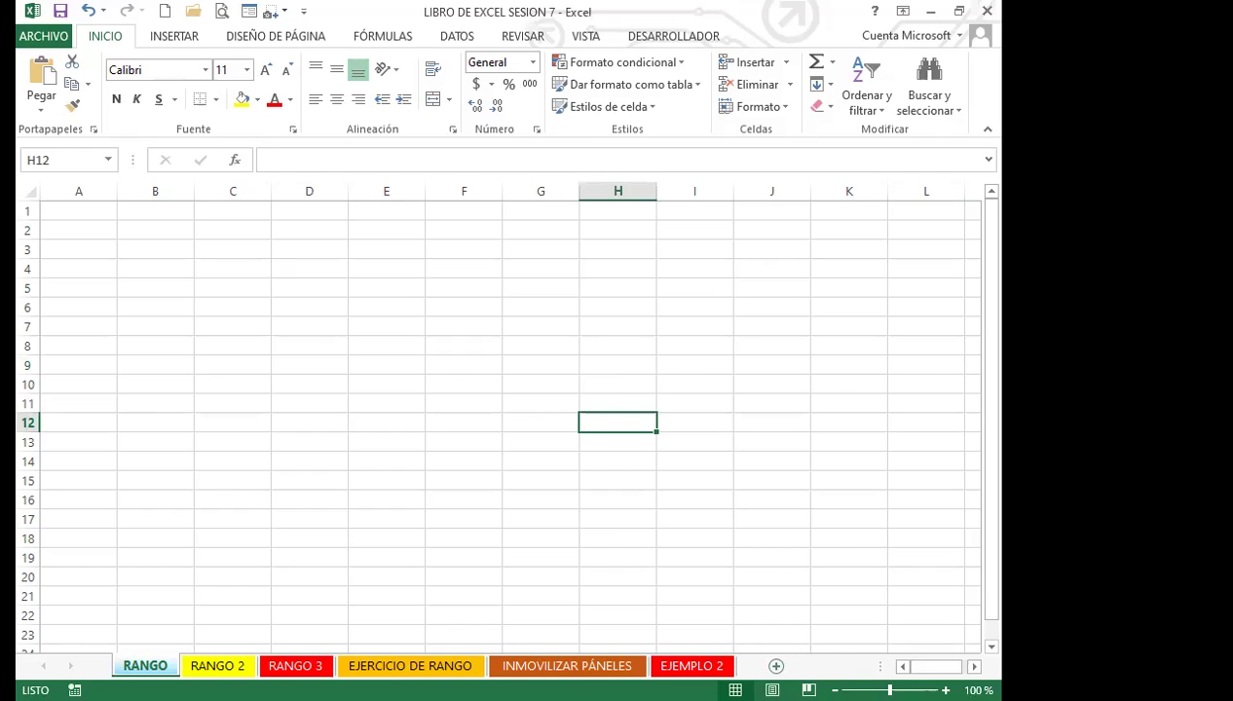
Step: Add a new sheet after RANGO and jump from it to the named range EJEMPLO
left_click(775, 665)
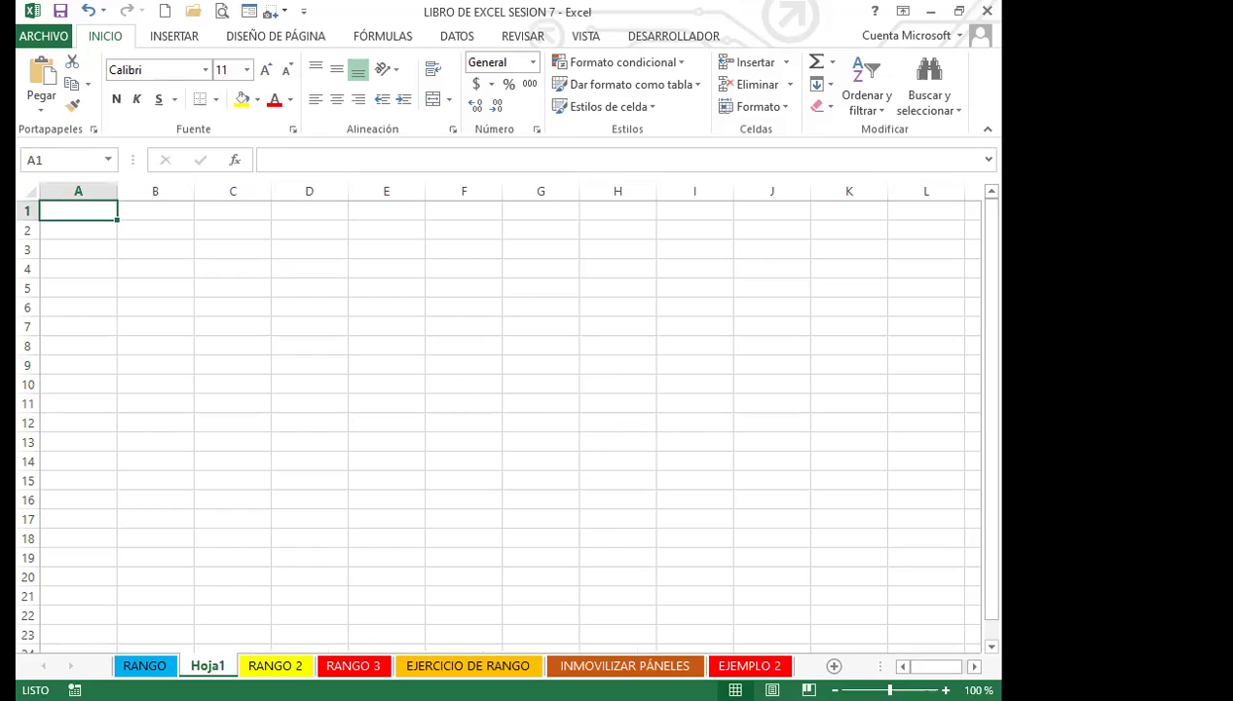
left_click(52, 160)
type("EJEMPLO")
key("Return")
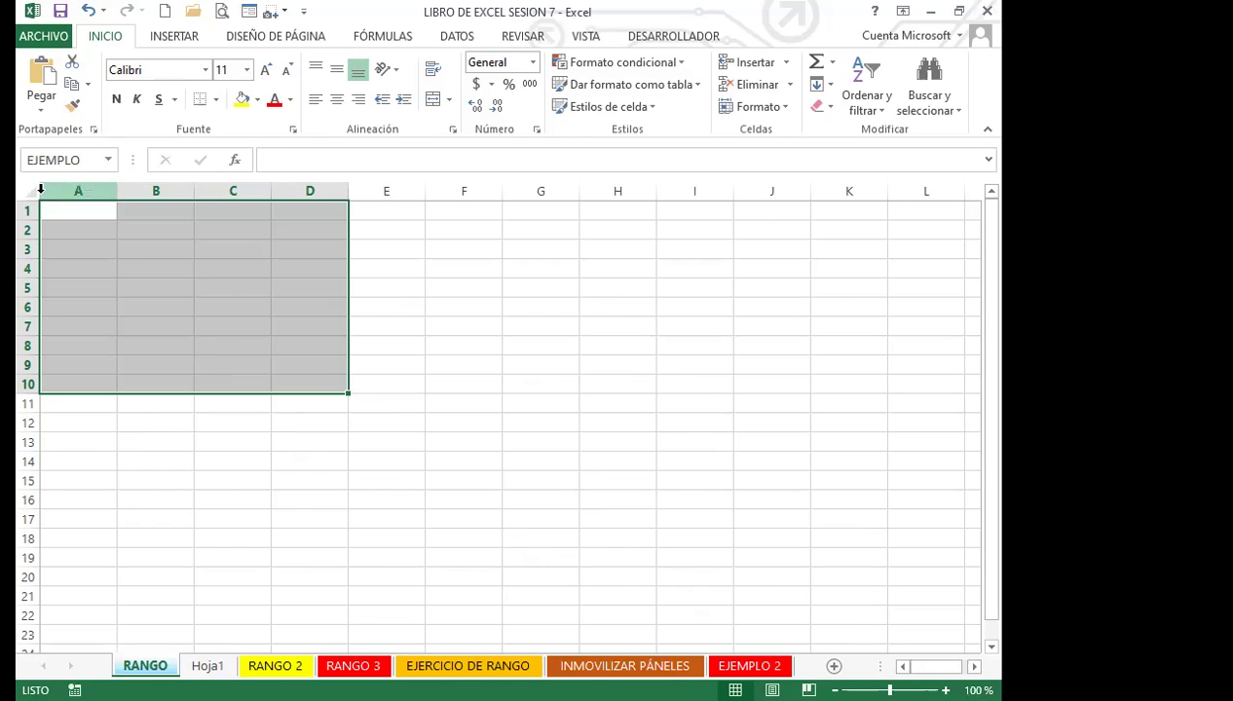
left_click(314, 403)
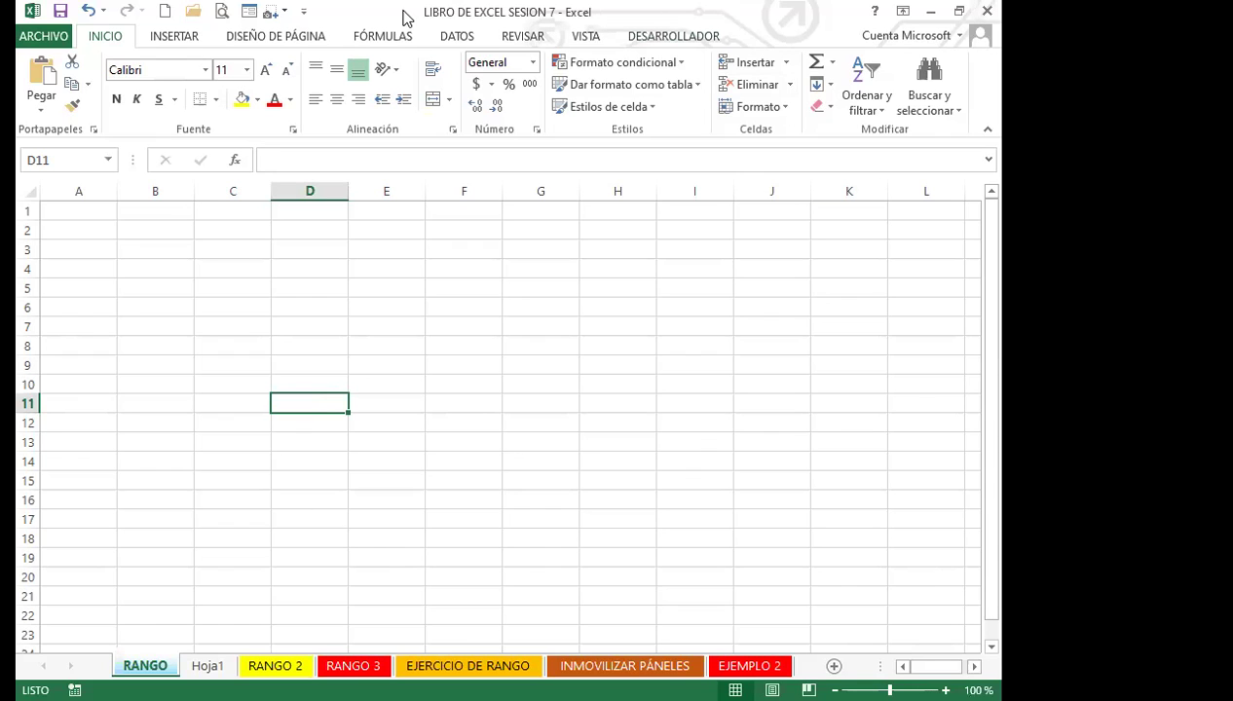
Step: Review the definition of EJEMPLO and the cells it refers to in the Name Manager, leaving the edit without changes
left_click(379, 39)
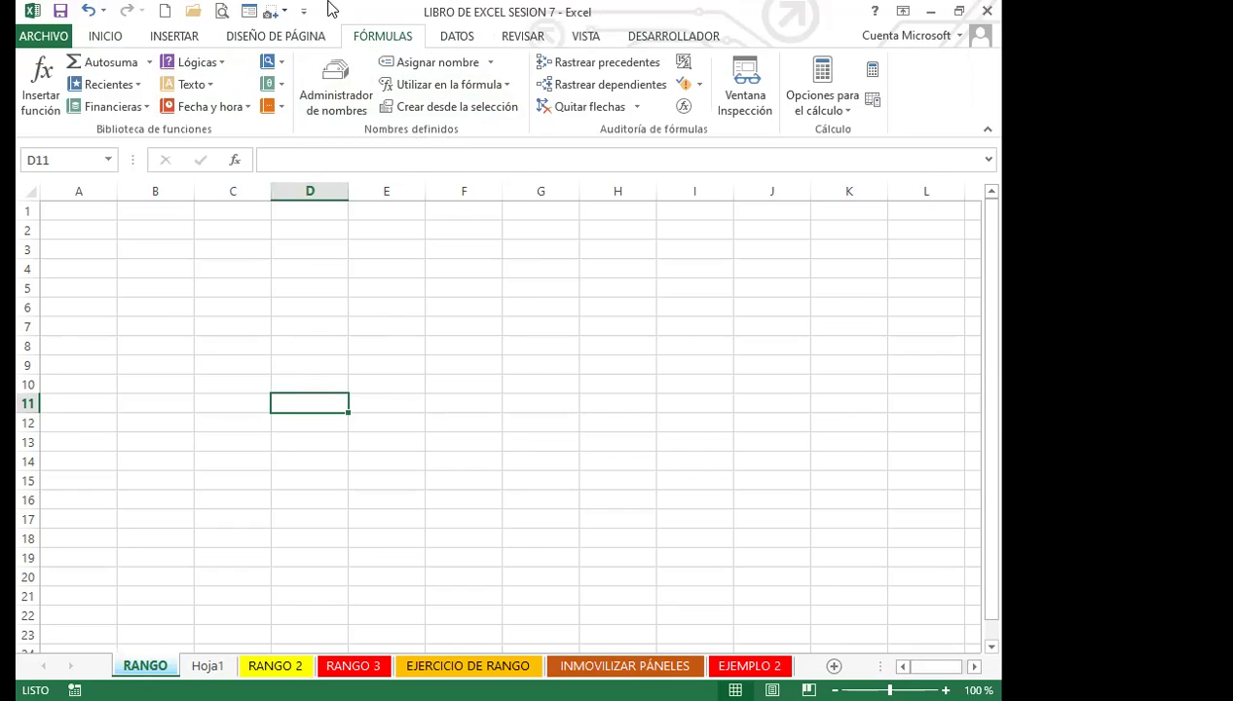
left_click(331, 78)
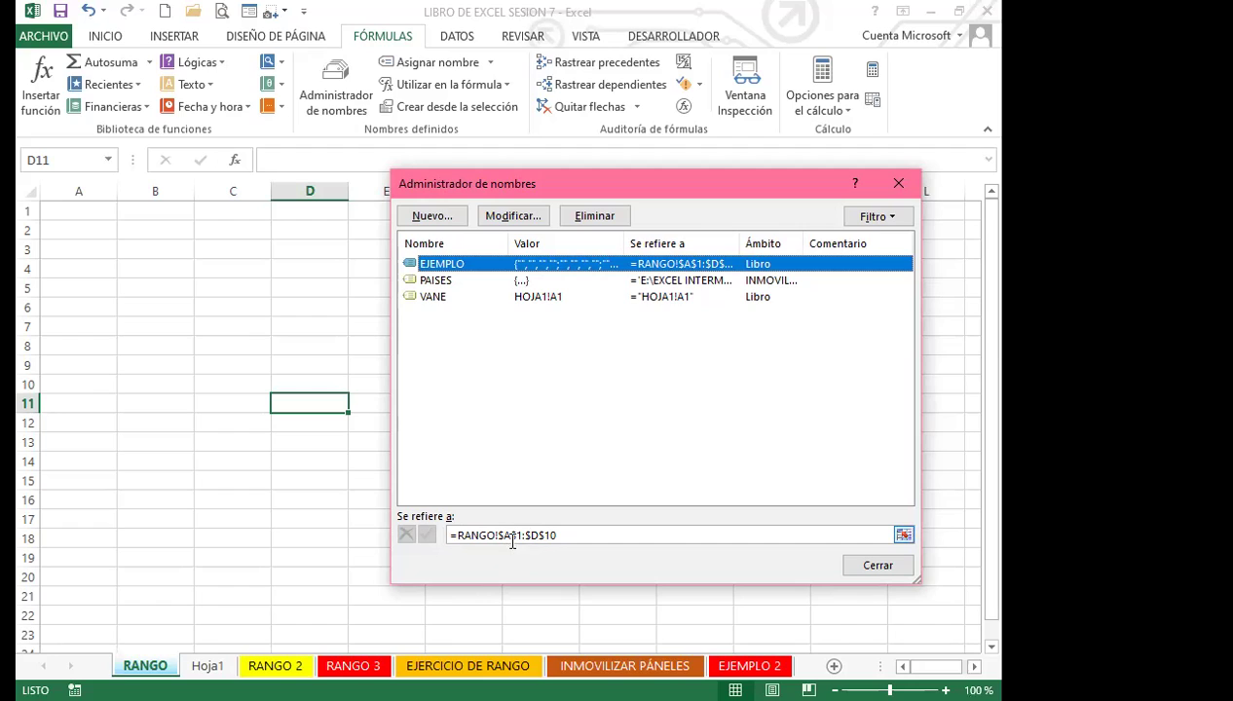
left_click(557, 536)
left_click(500, 220)
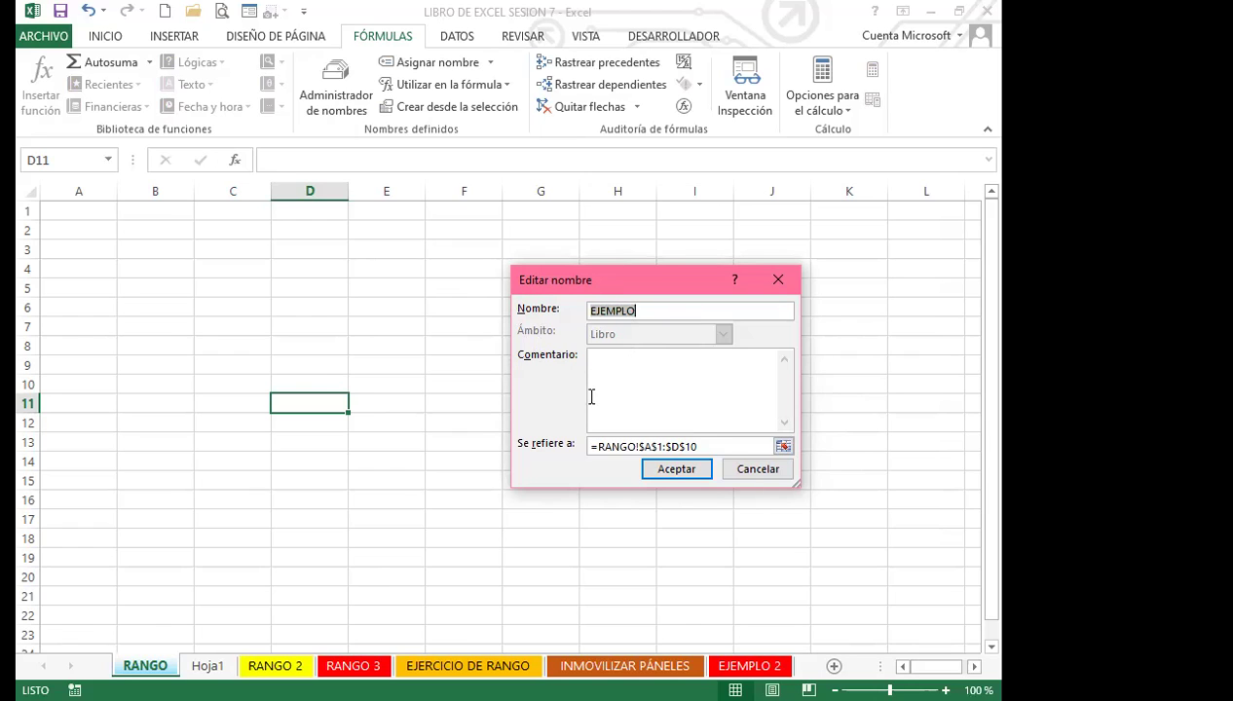
left_click(711, 447)
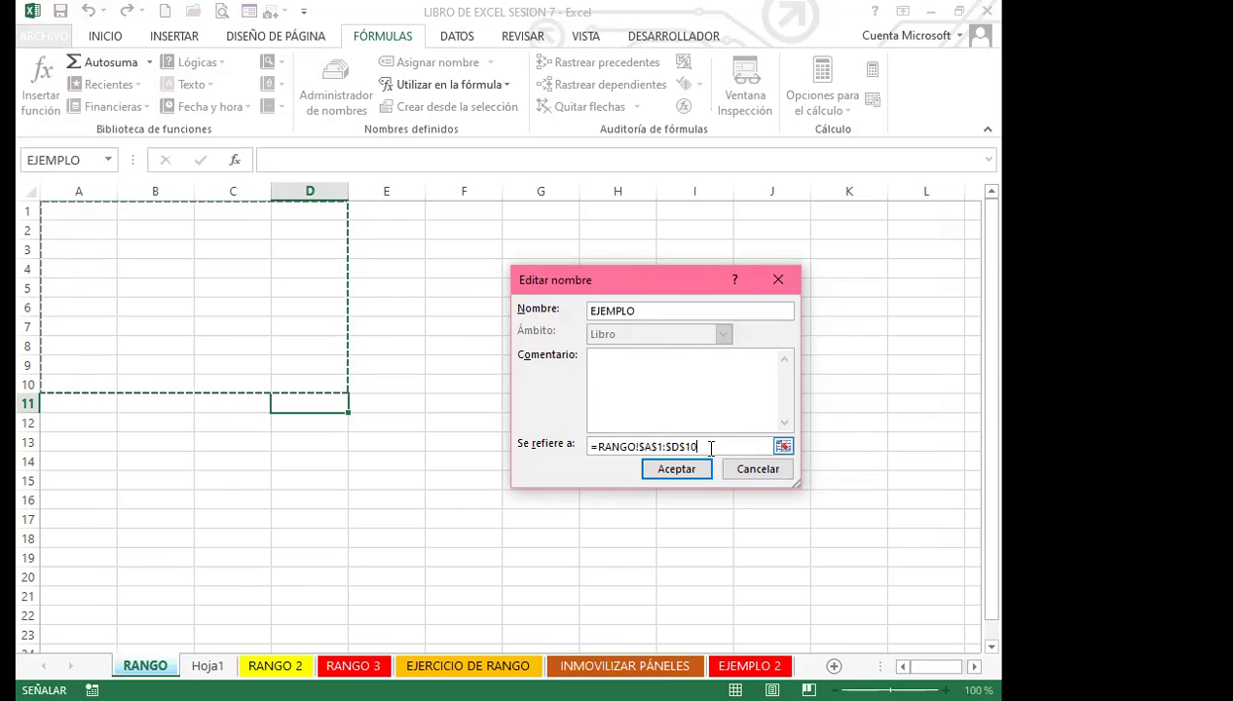
left_click(755, 473)
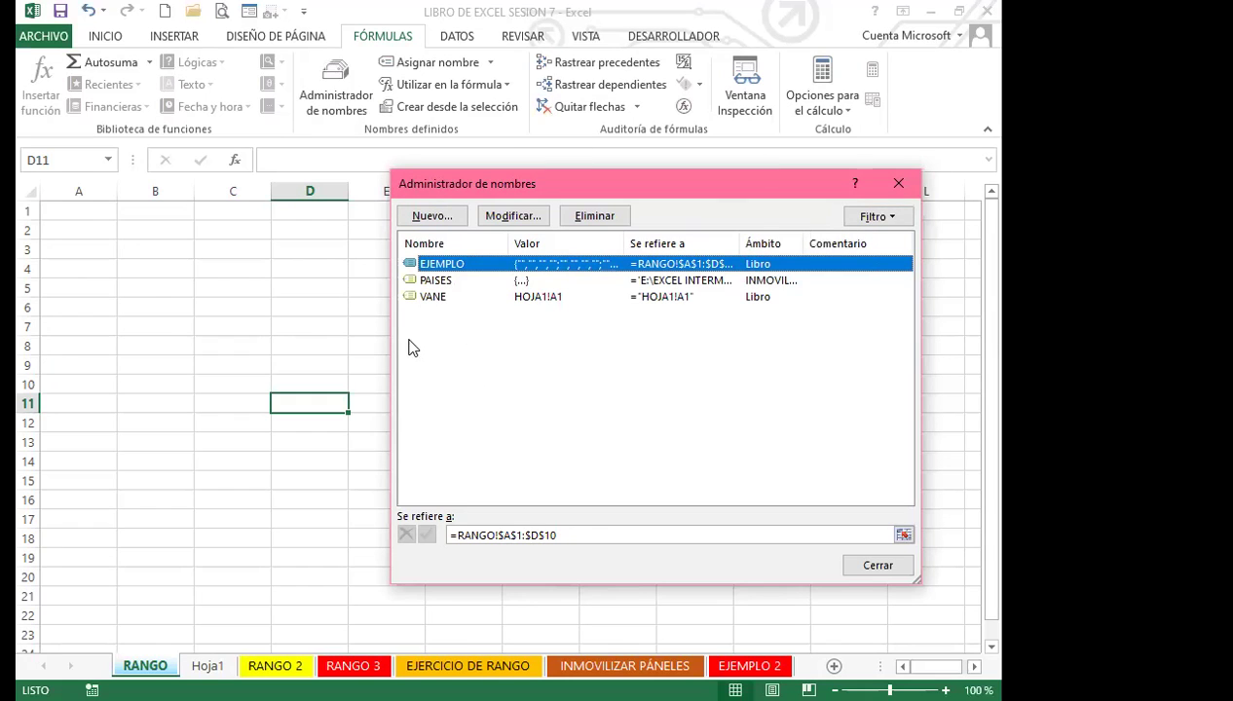
Step: Request deletion of the defined name that refers to "HOJA1!A1", cancel the deletion and close the Name Manager
left_click(425, 298)
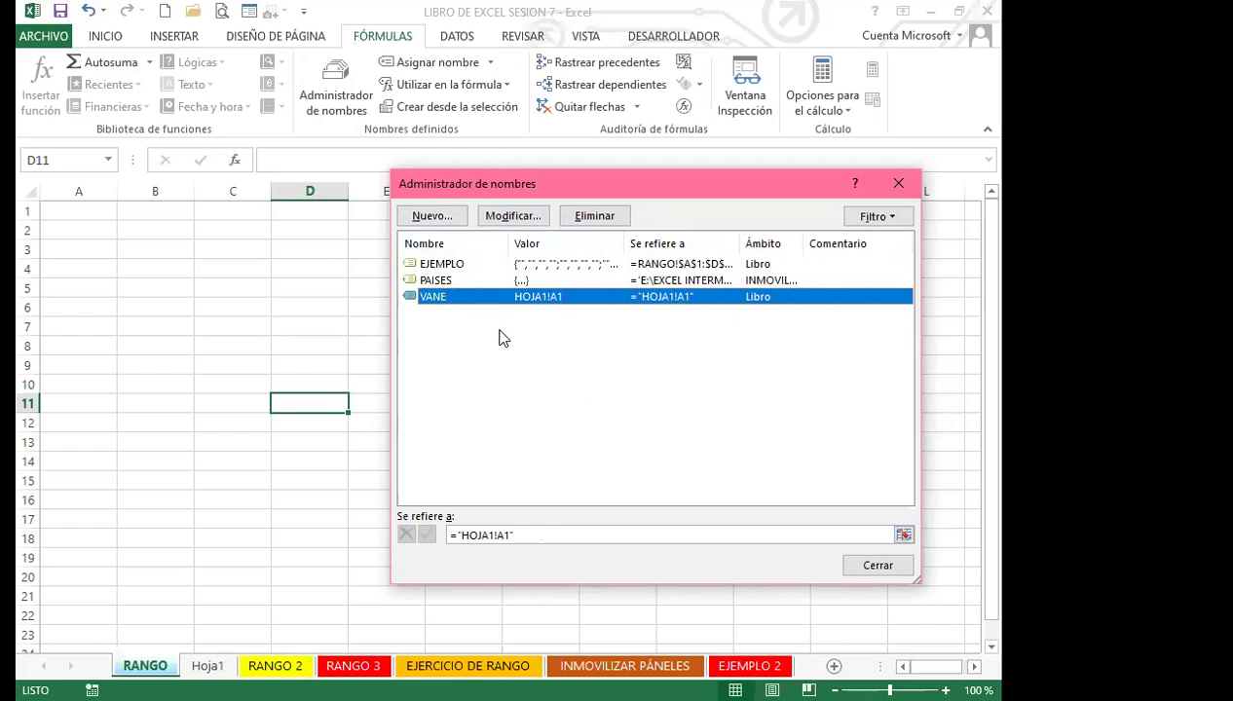
left_click(602, 216)
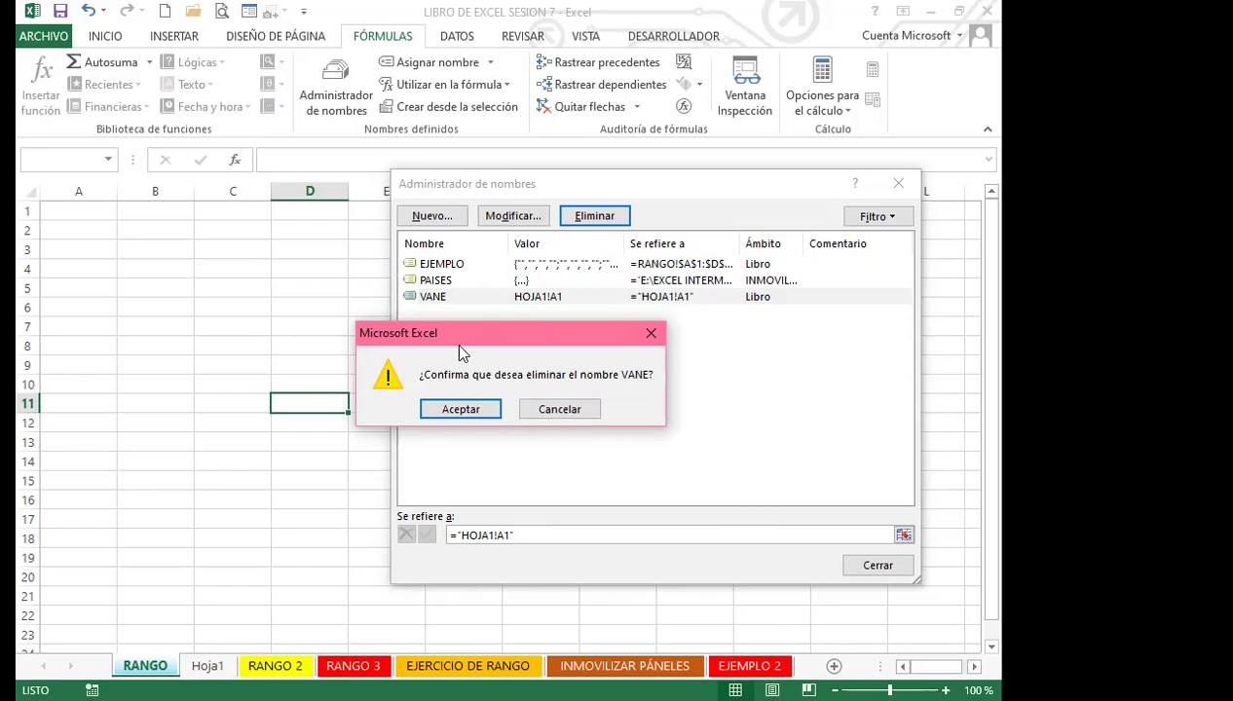
left_click(560, 410)
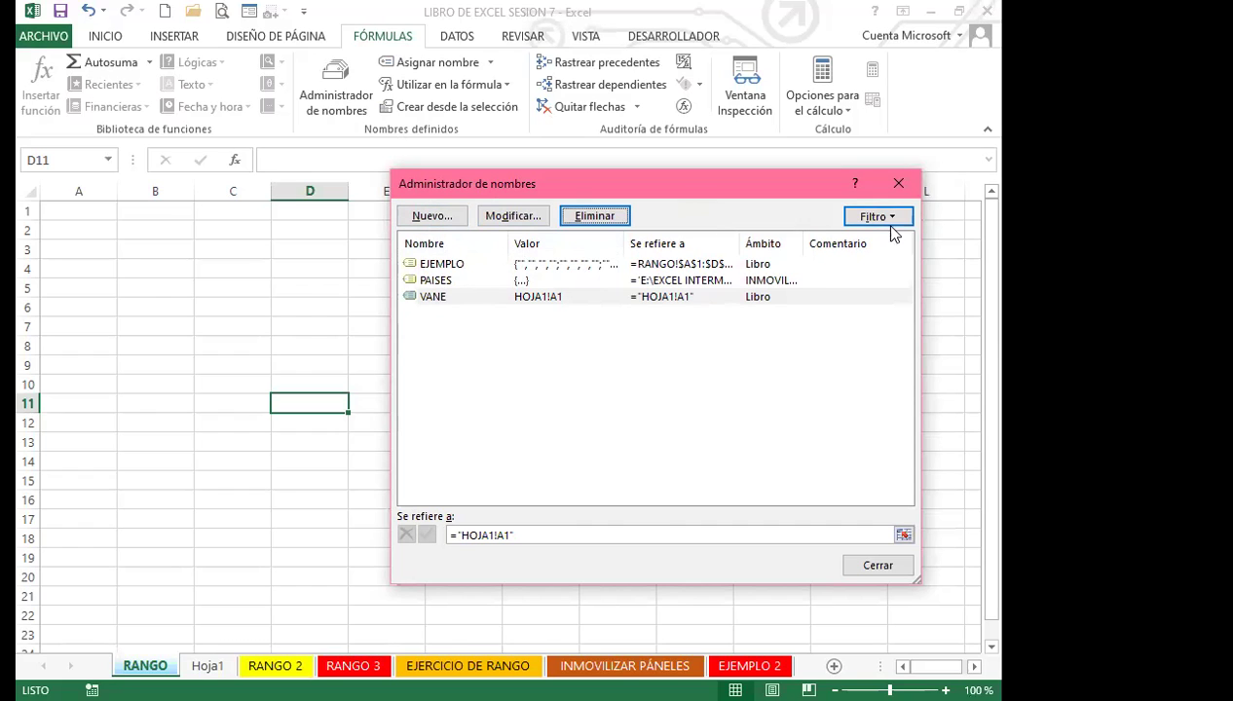
left_click(897, 185)
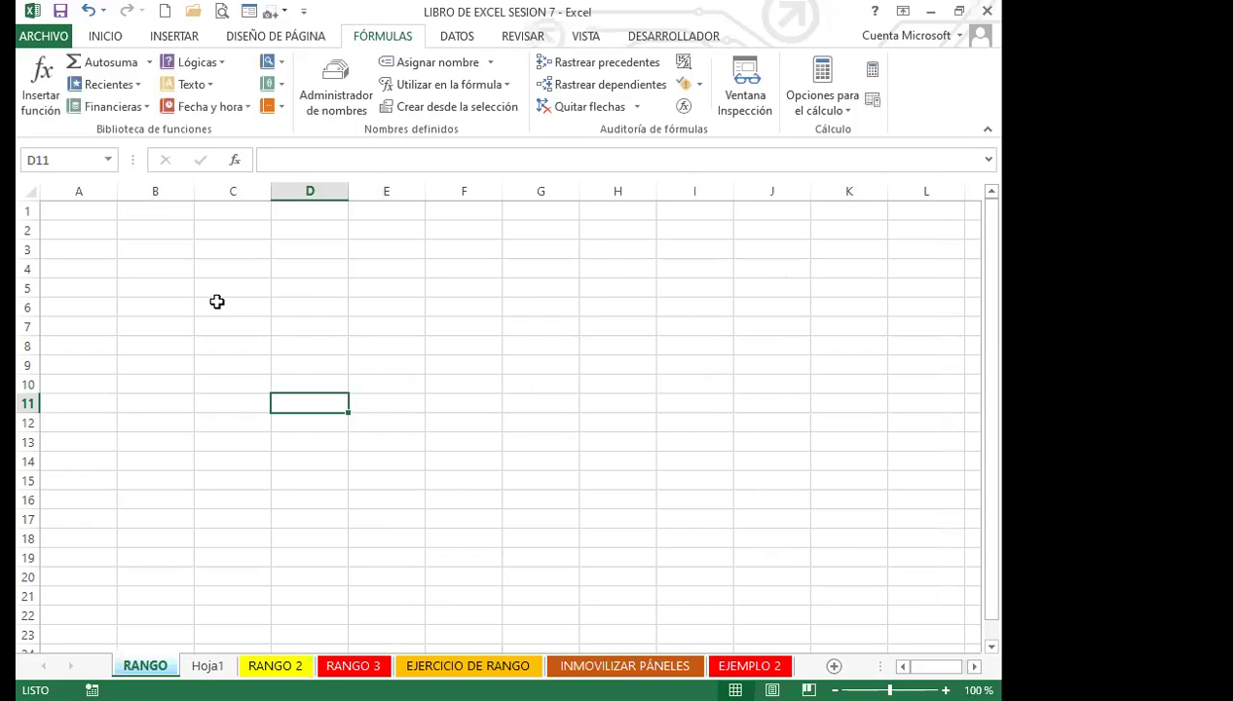
Step: Define a new workbook-scoped name, a person's first name, for the range G5:I10 on the RANGO sheet using the Name Manager
left_click_drag(207, 286, 302, 313)
left_click_drag(513, 284, 660, 393)
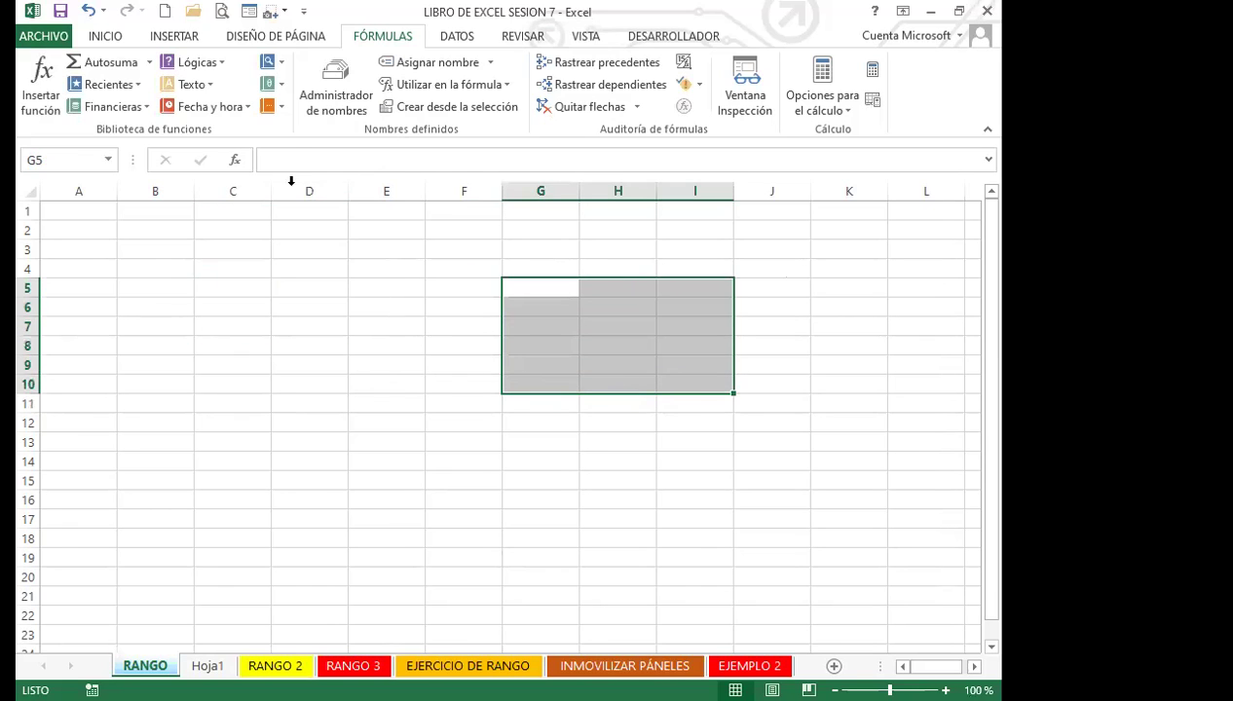
left_click(334, 82)
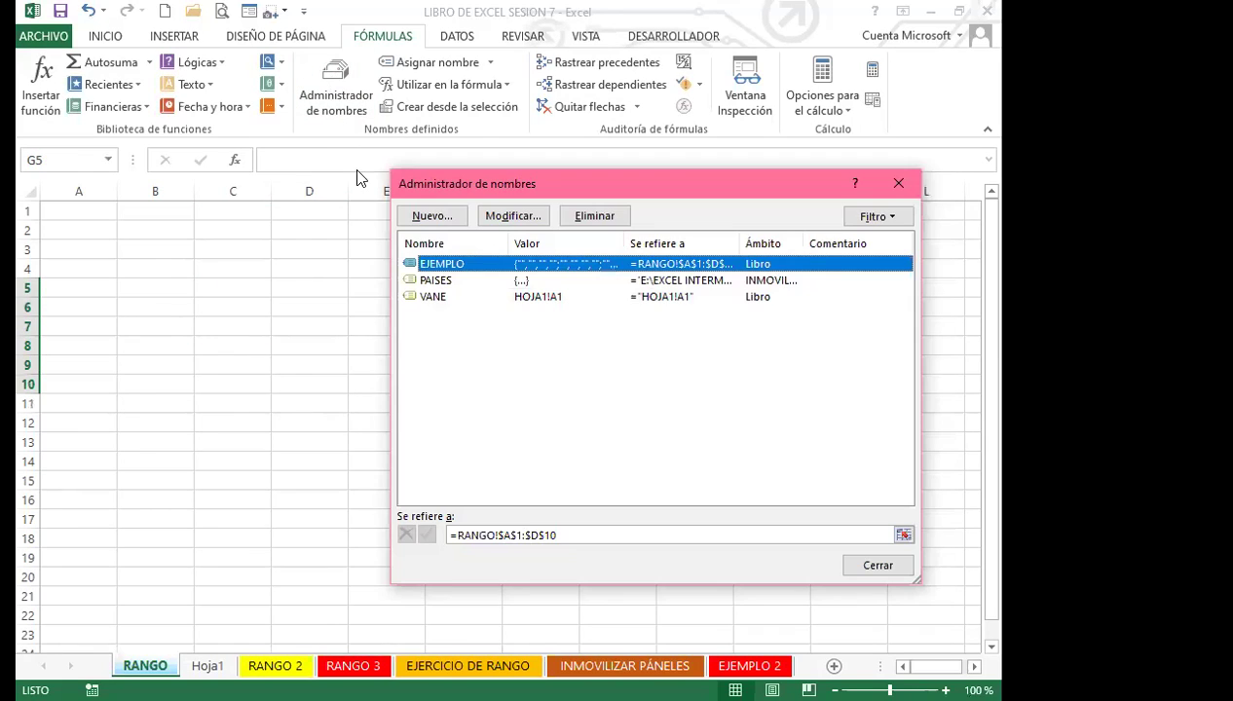
left_click(429, 216)
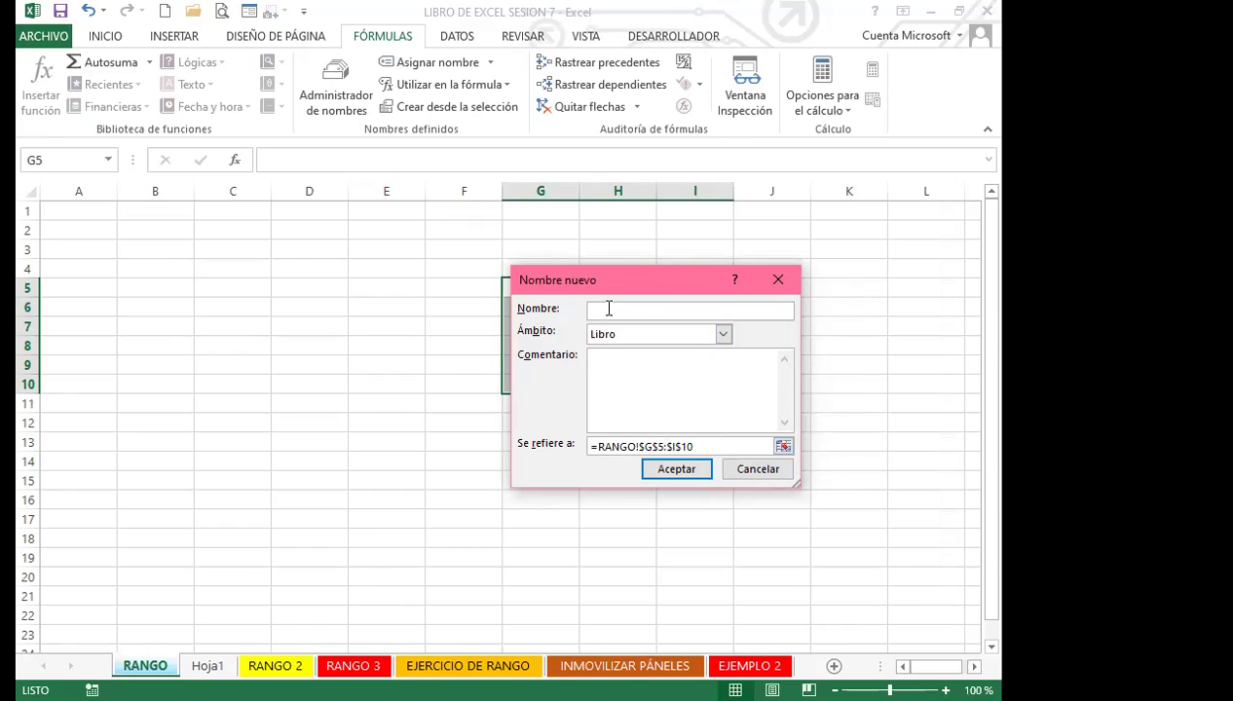
type("ASTRID")
left_click(677, 471)
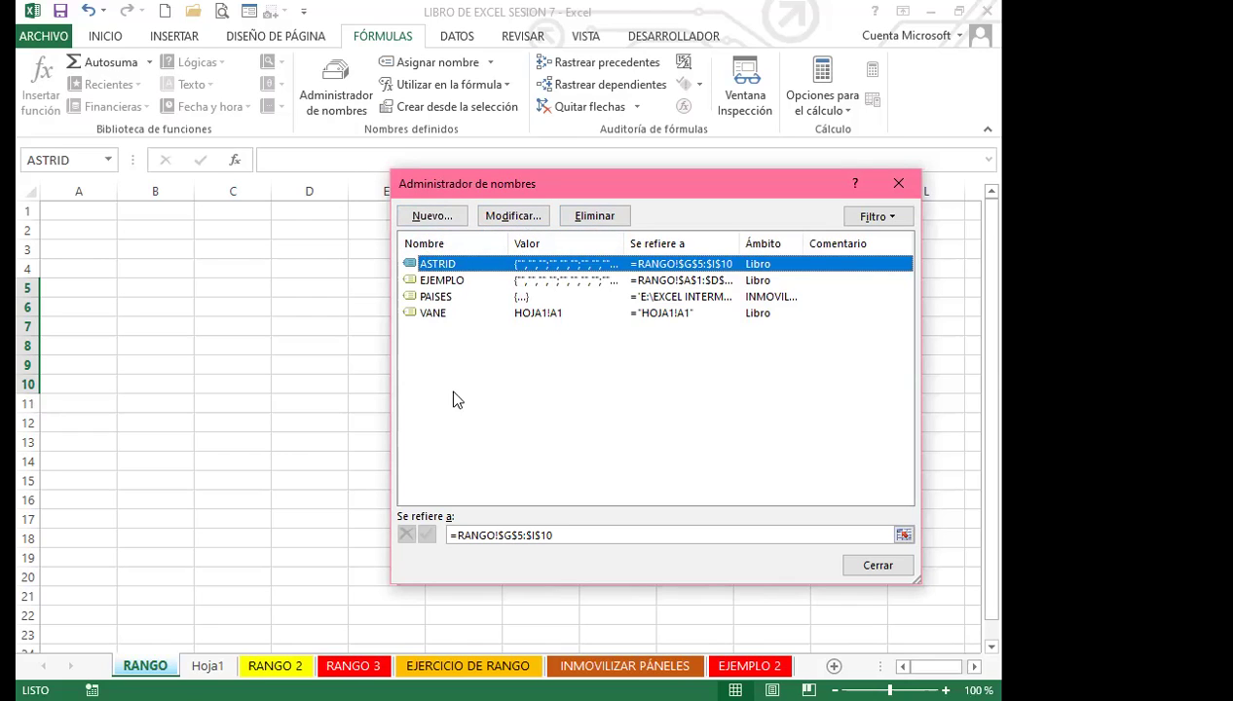
left_click(477, 371)
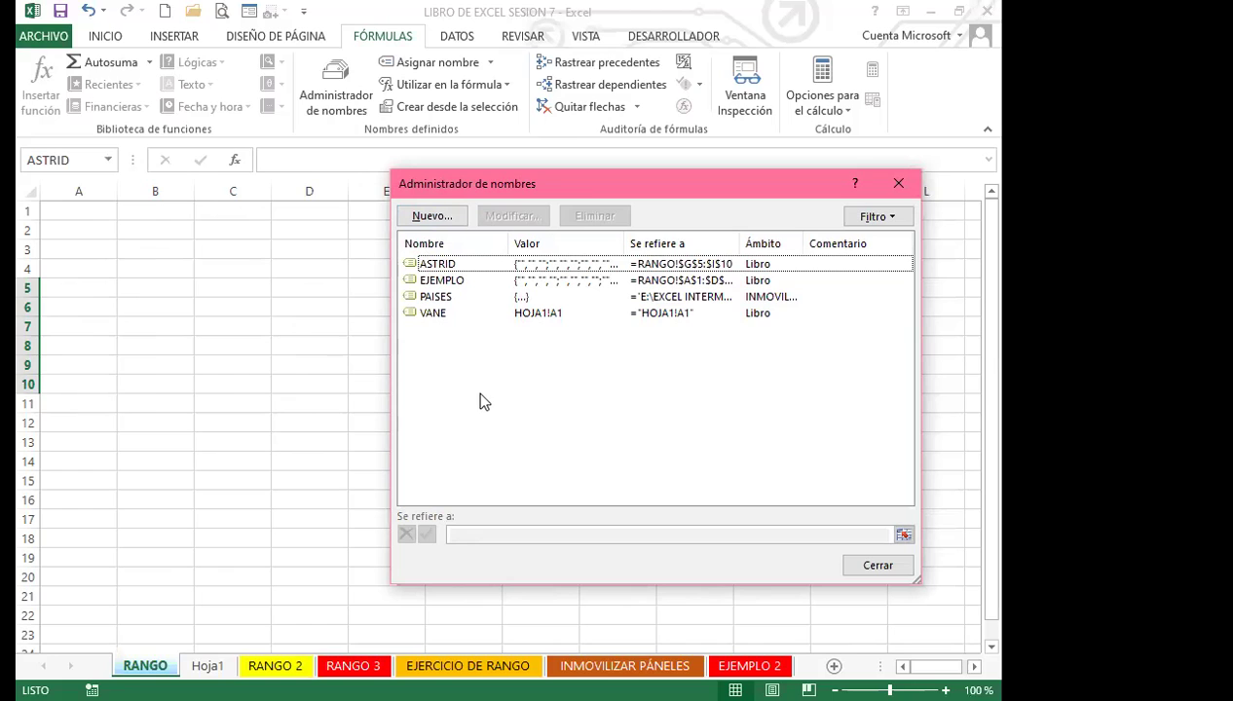
left_click(898, 183)
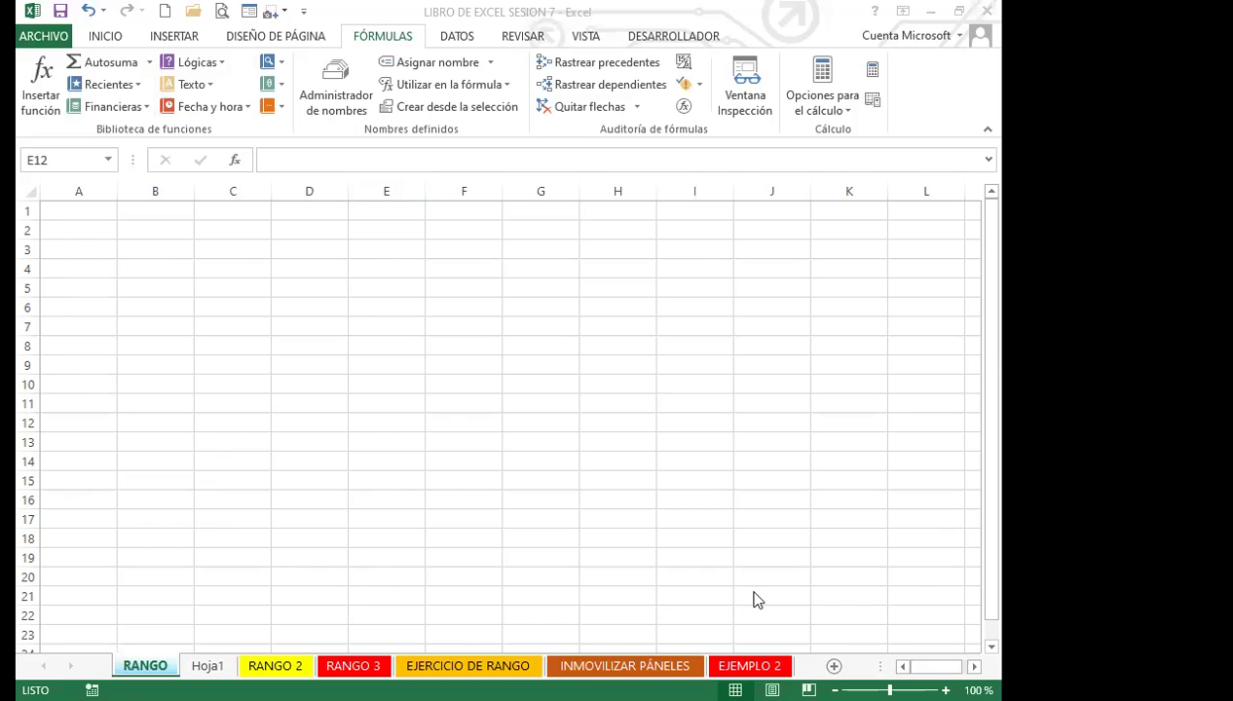
Step: On the RANGO 2 sheet, total the HOTEL X DÍA column in cell B10 with =SUMA(B2:B9)
left_click(292, 665)
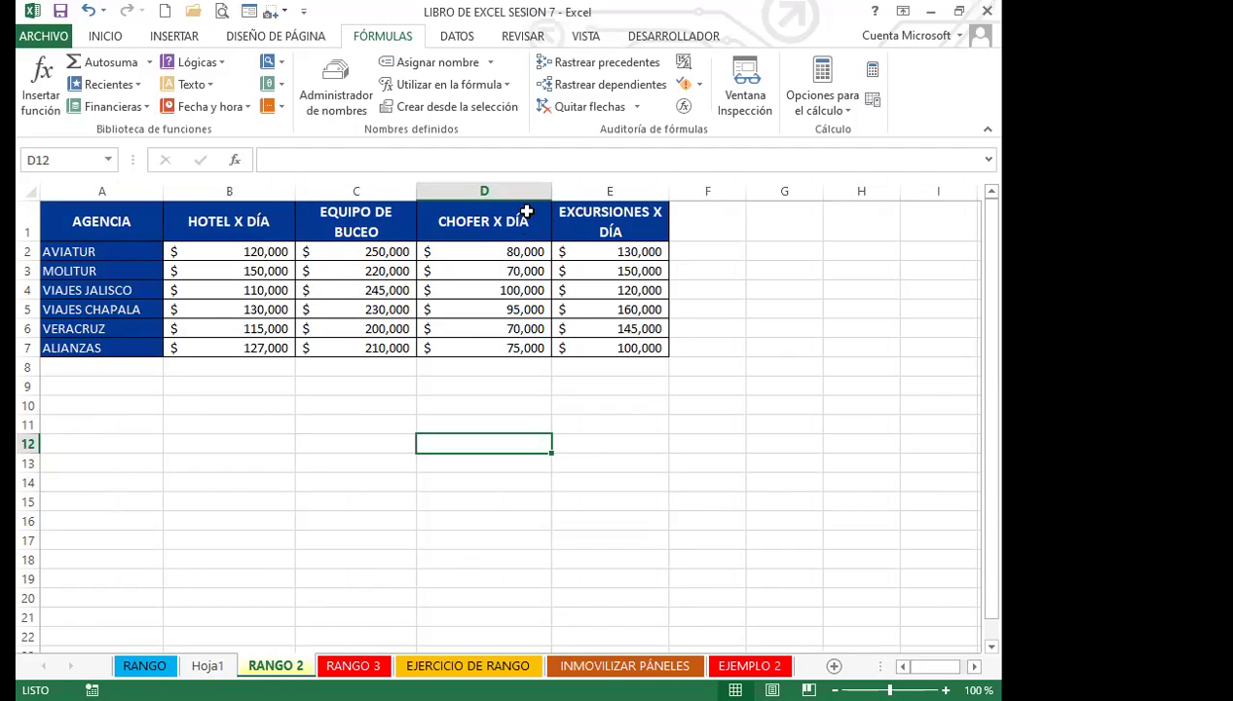
left_click(300, 390)
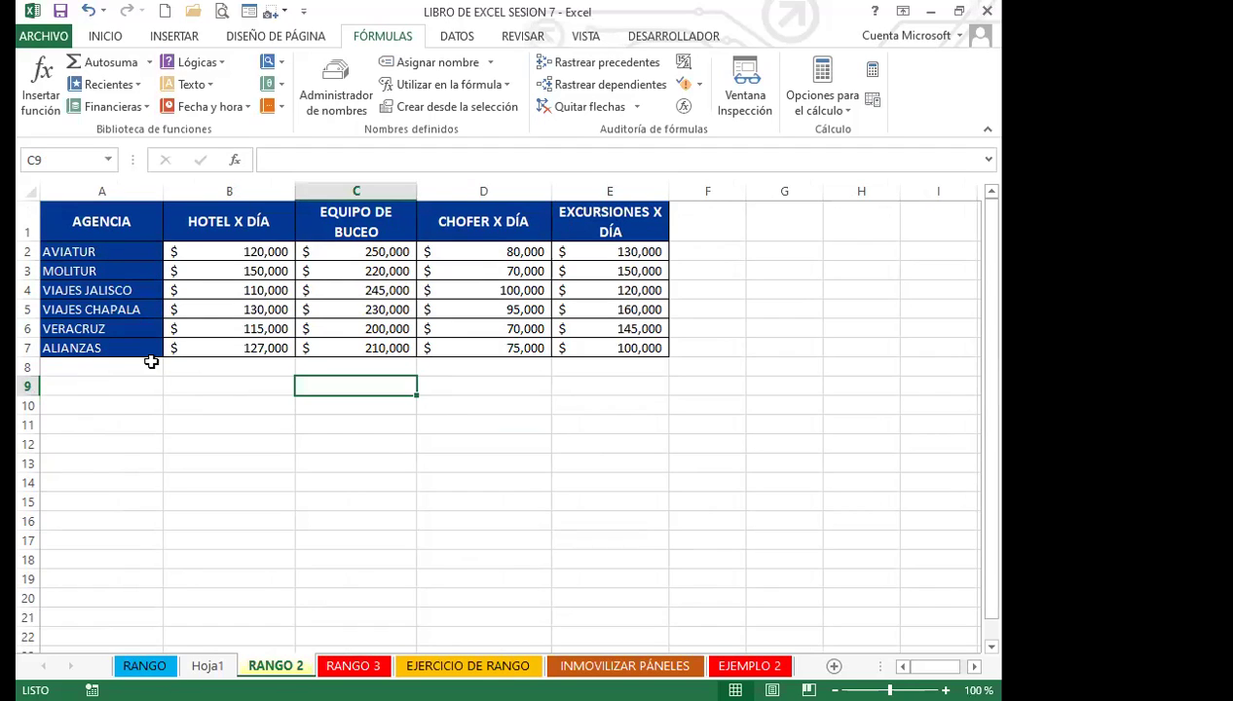
left_click(229, 407)
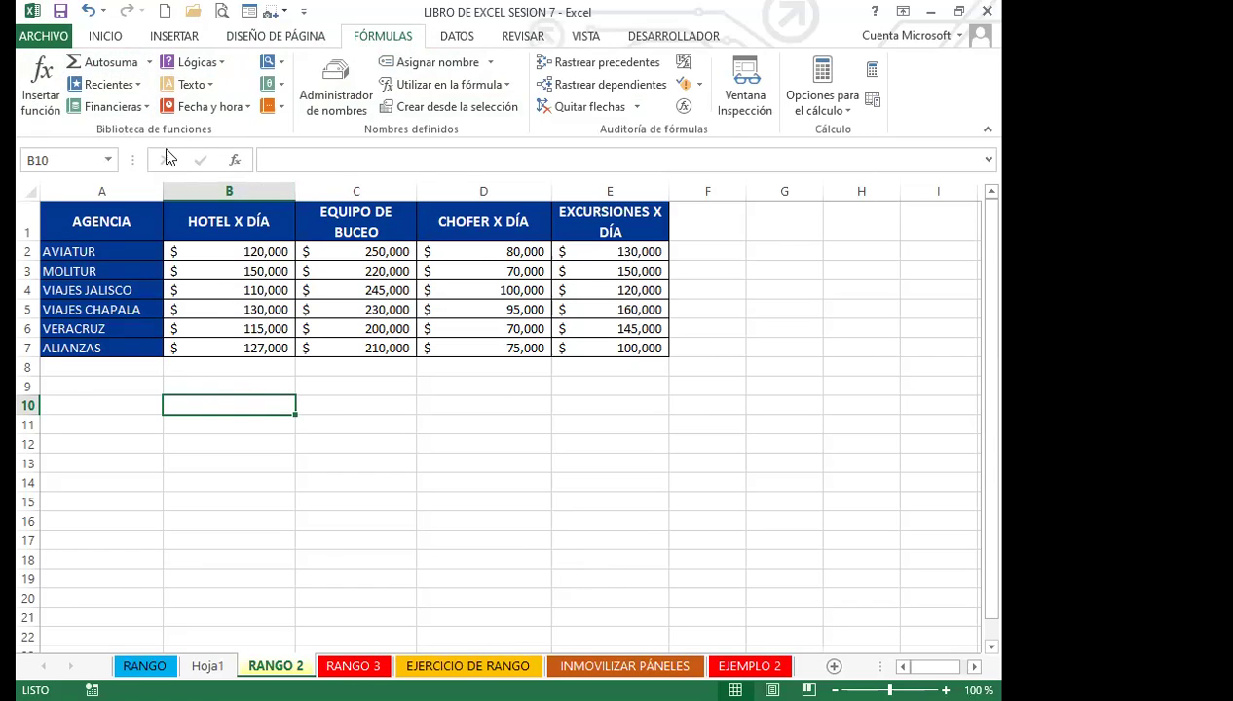
left_click(103, 64)
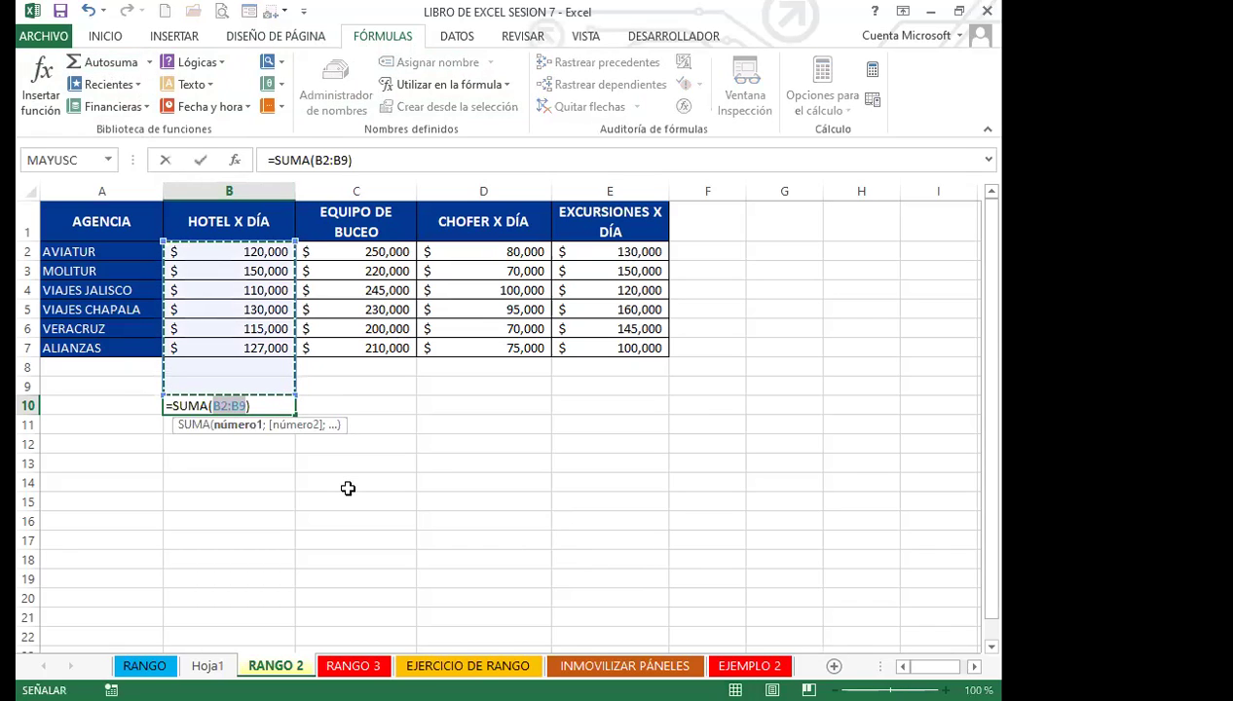
key("Return")
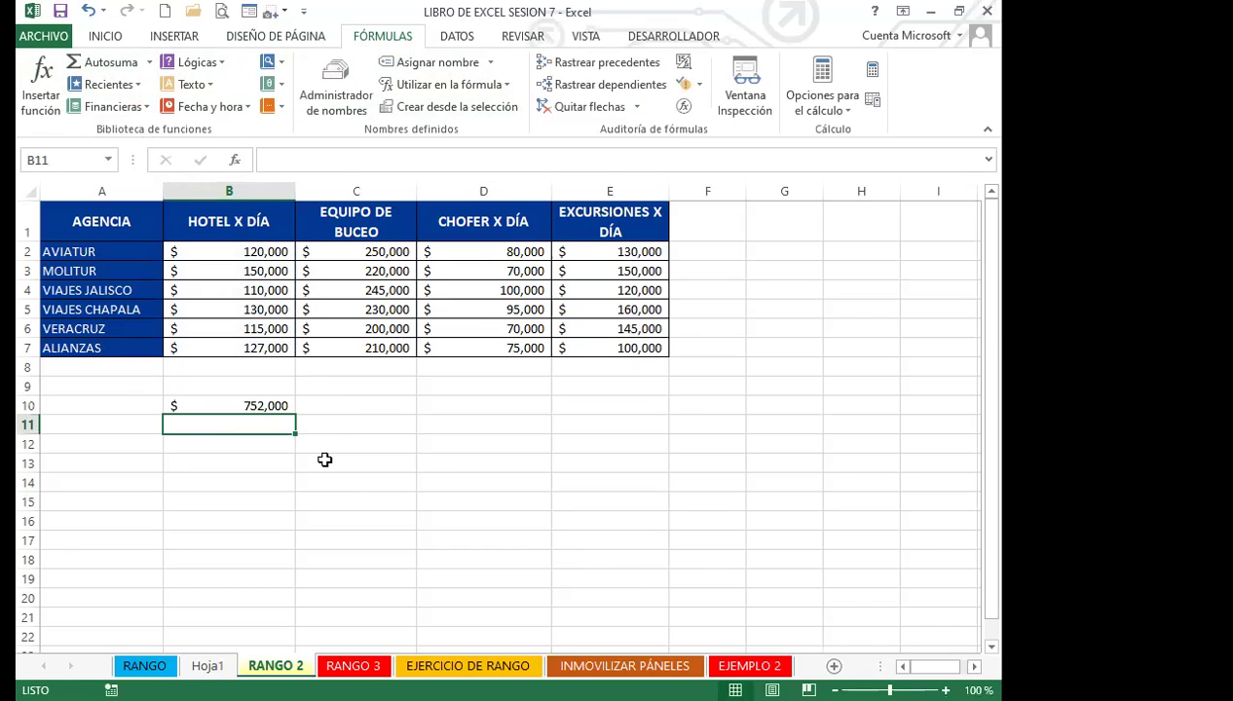
left_click(208, 407)
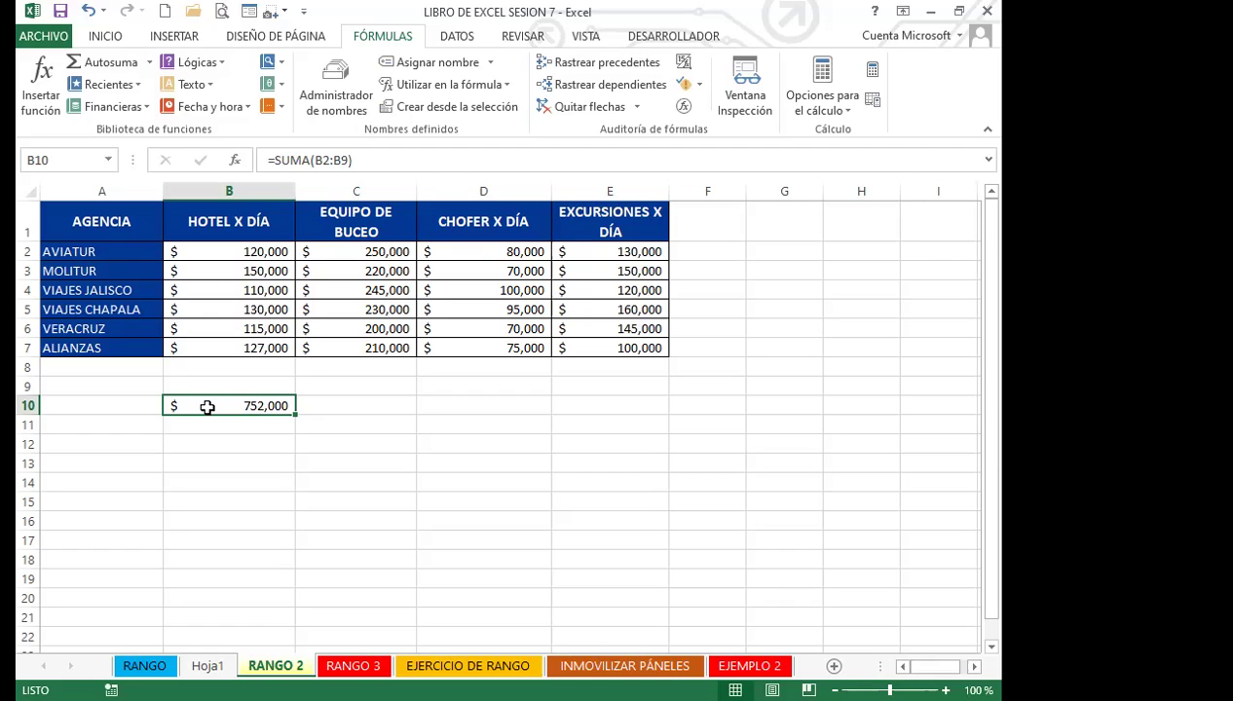
left_click(242, 462)
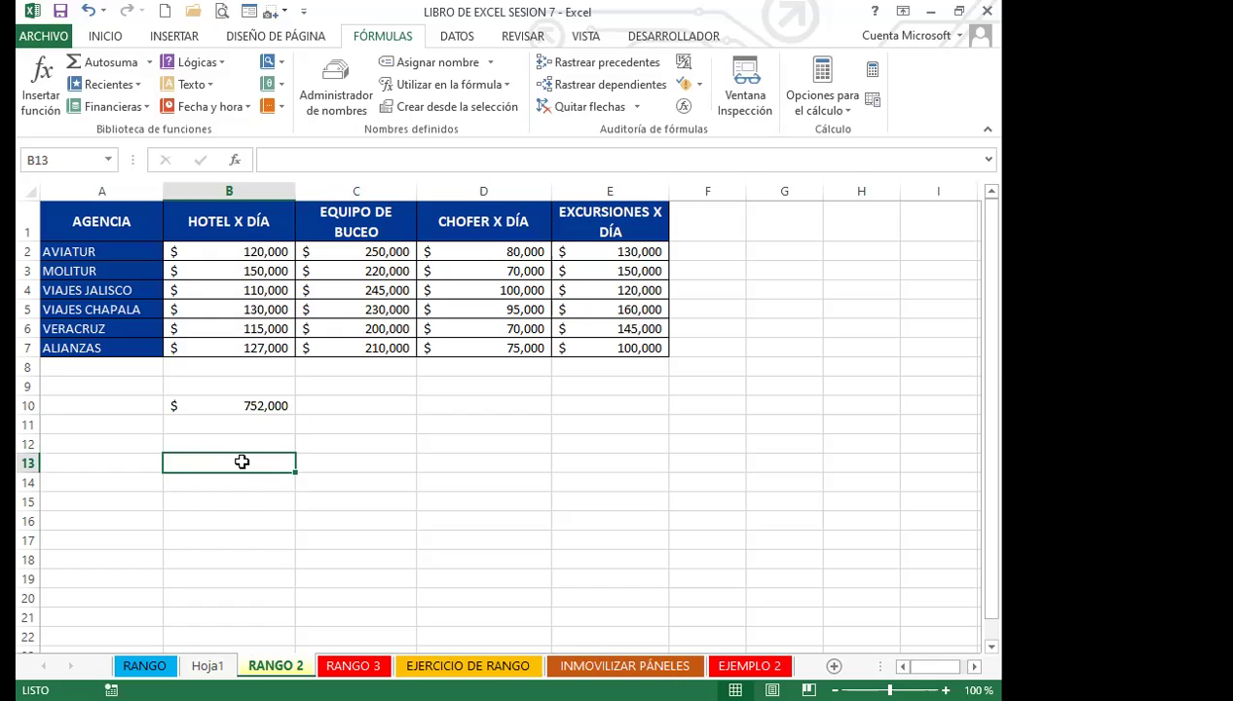
Step: Name the range B2:B7 on the RANGO 2 sheet HOTEL
left_click_drag(229, 247, 223, 342)
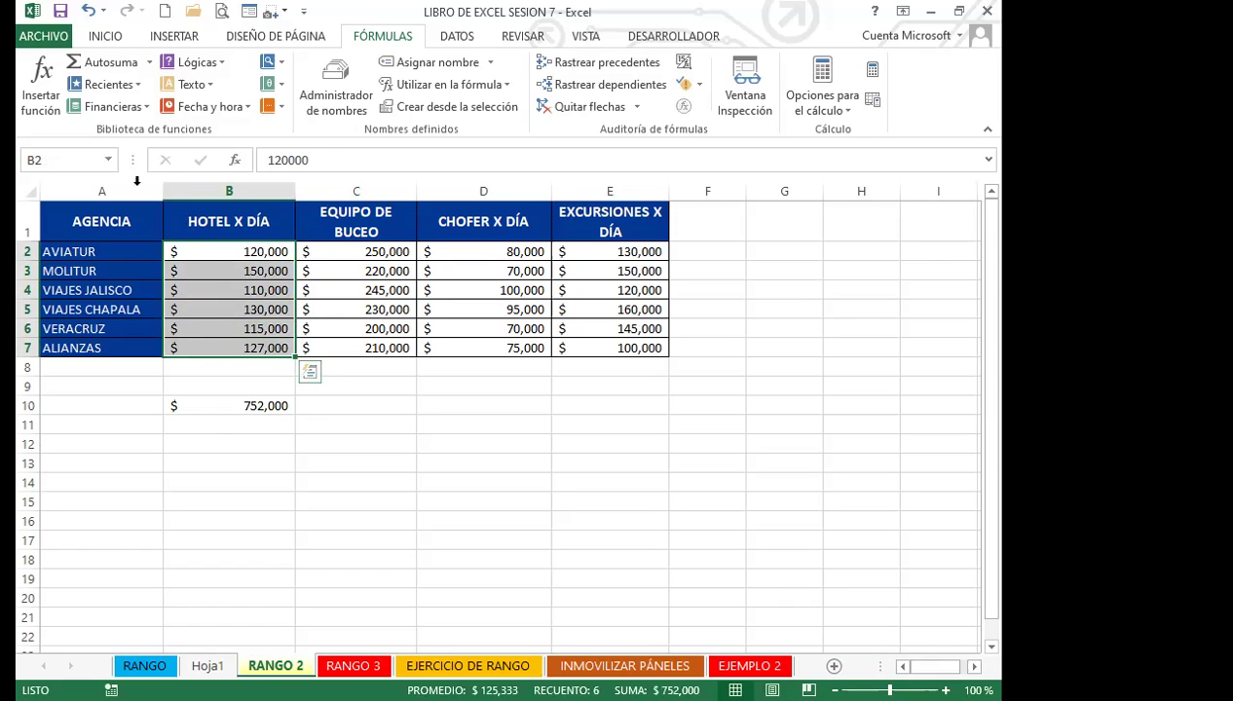
left_click(59, 161)
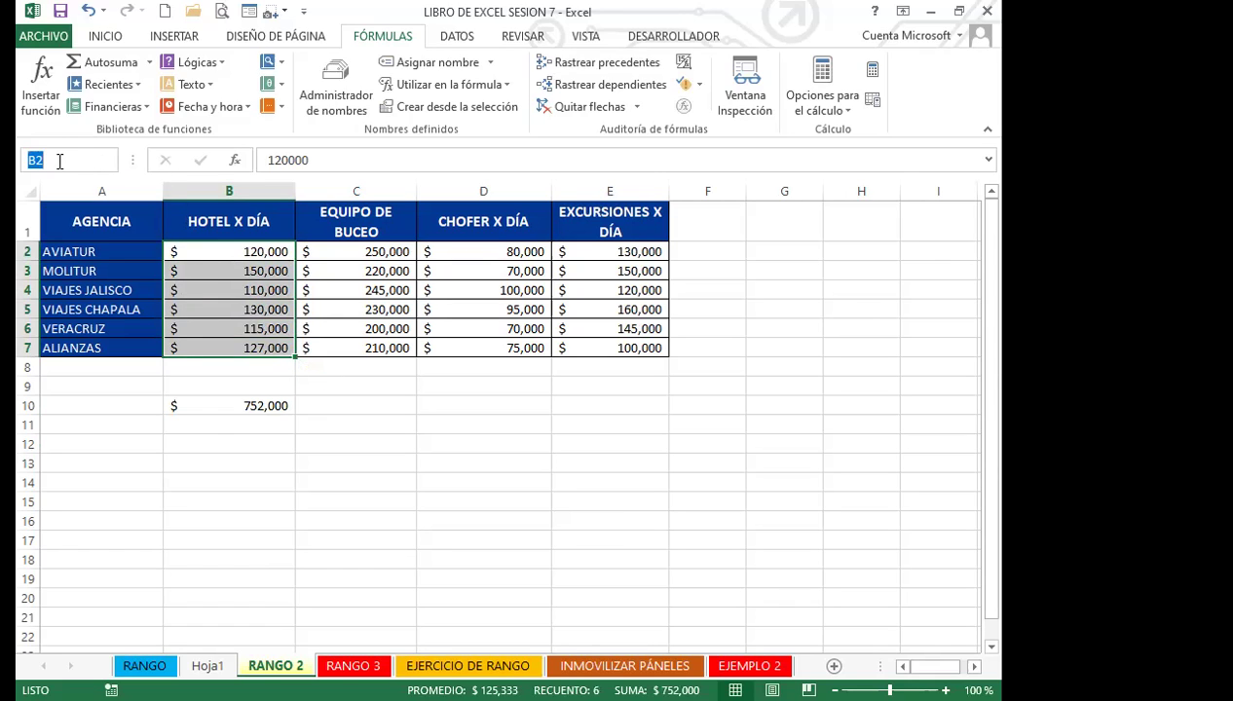
type("HOTE")
key("Return")
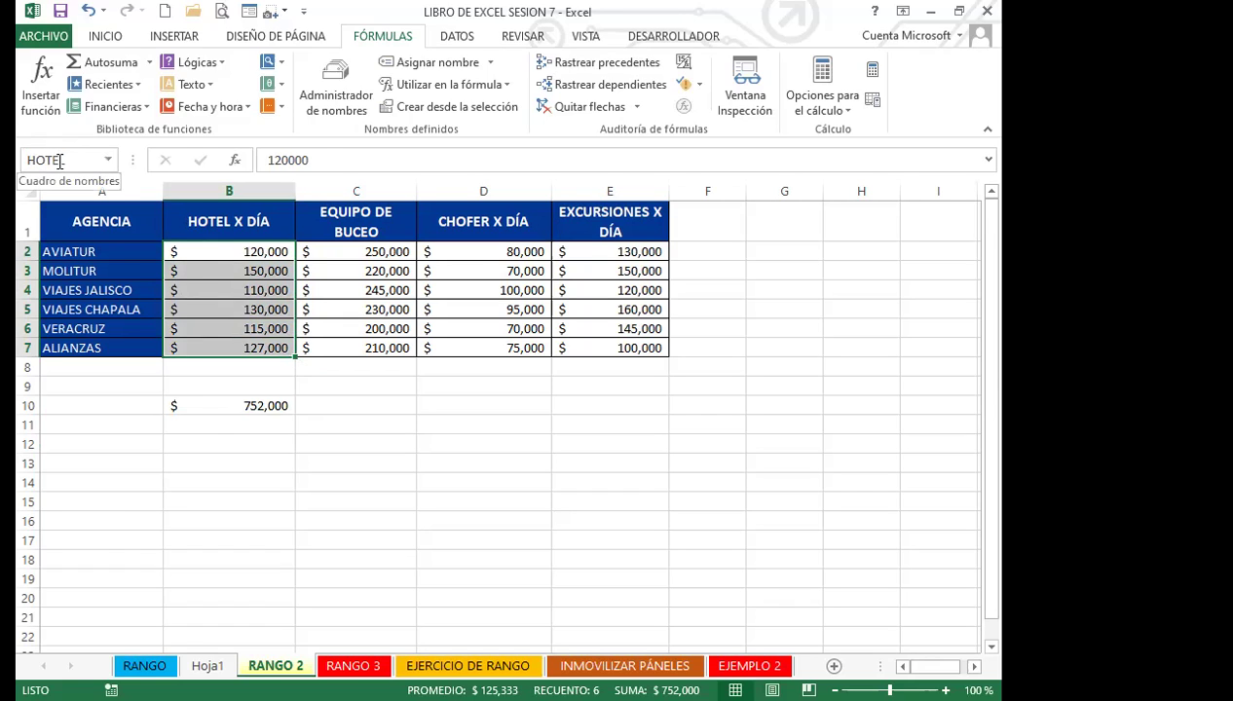
Step: Total the named range HOTEL in cell B13 with =SUMA(HOTEL) and compare its formula with the one in B10
left_click(230, 460)
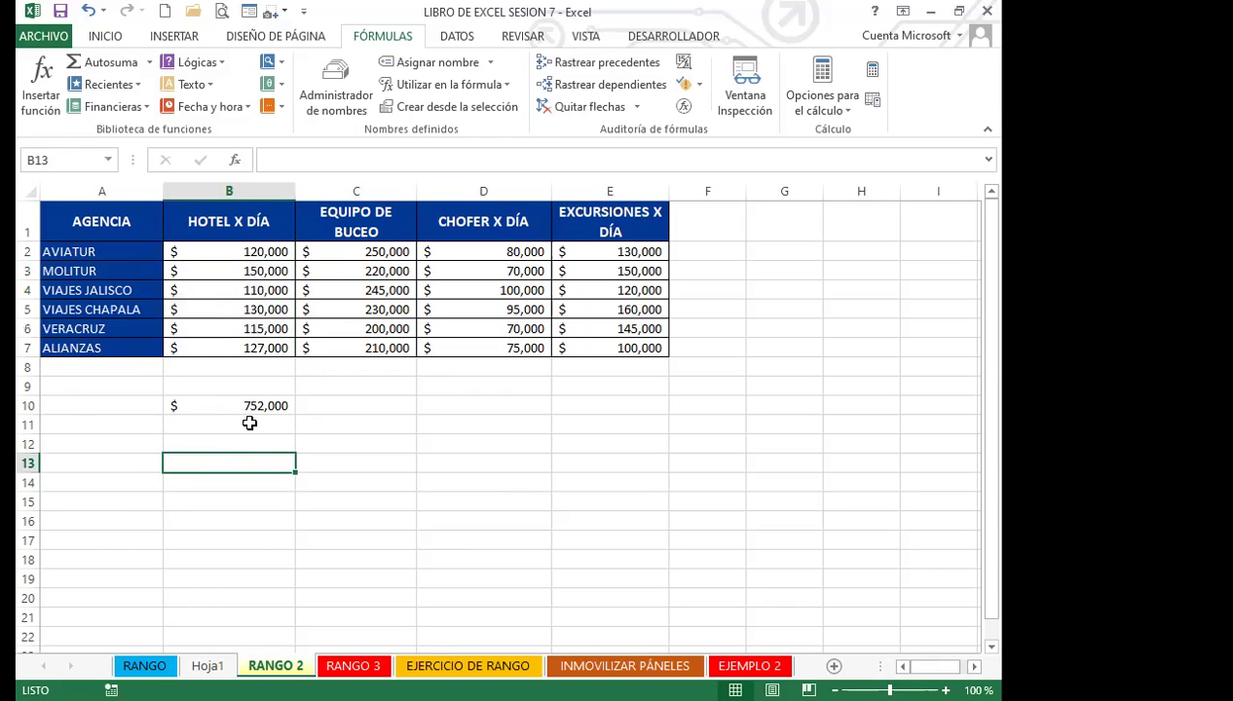
type("=")
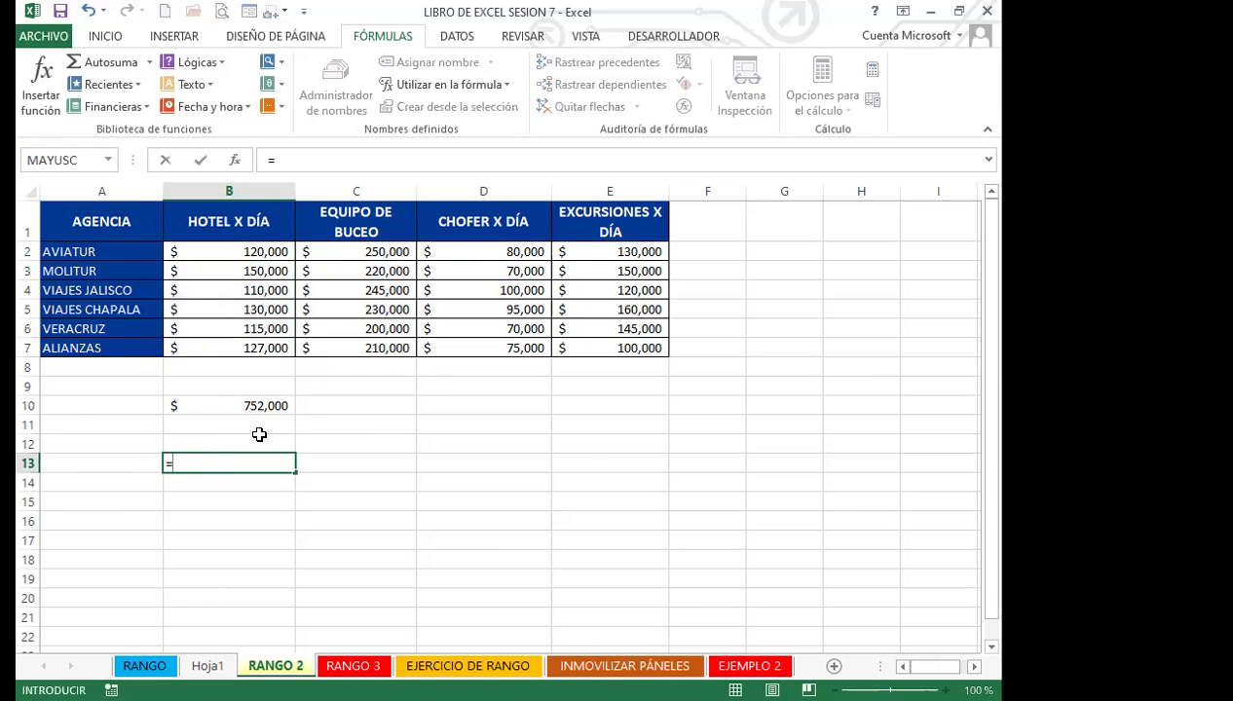
type("U")
key("BackSpace")
type("SUMA")
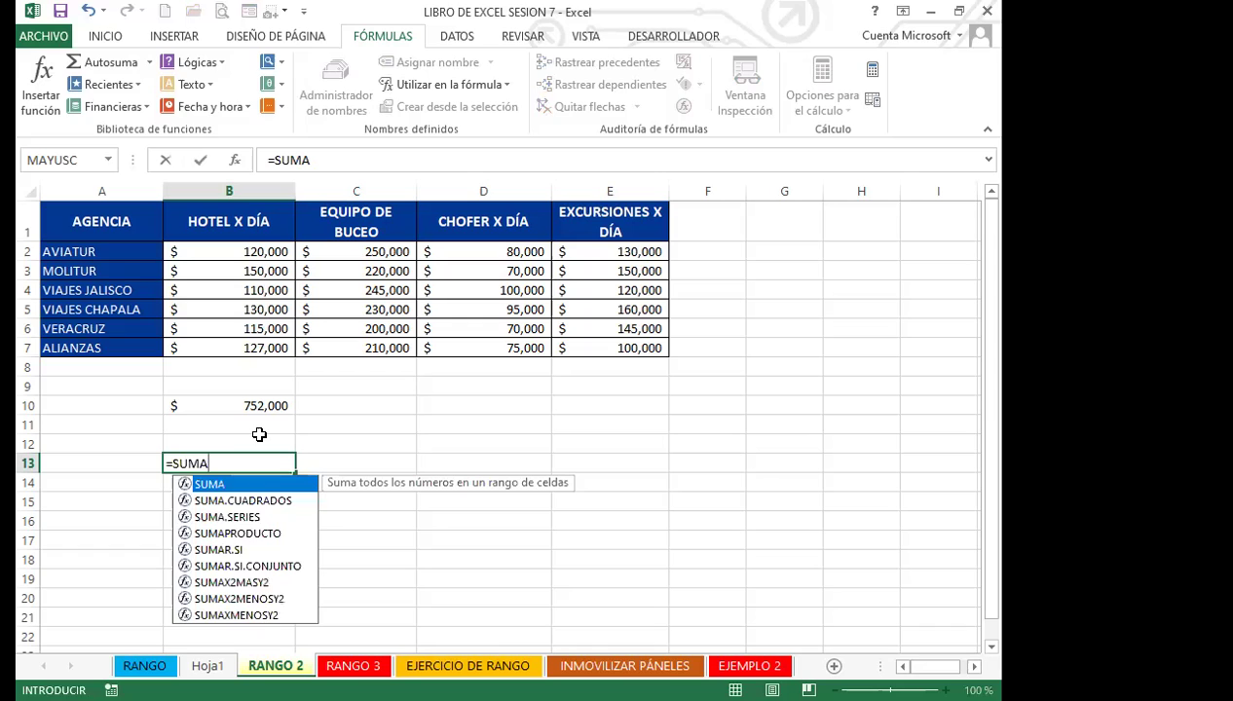
double_click(209, 483)
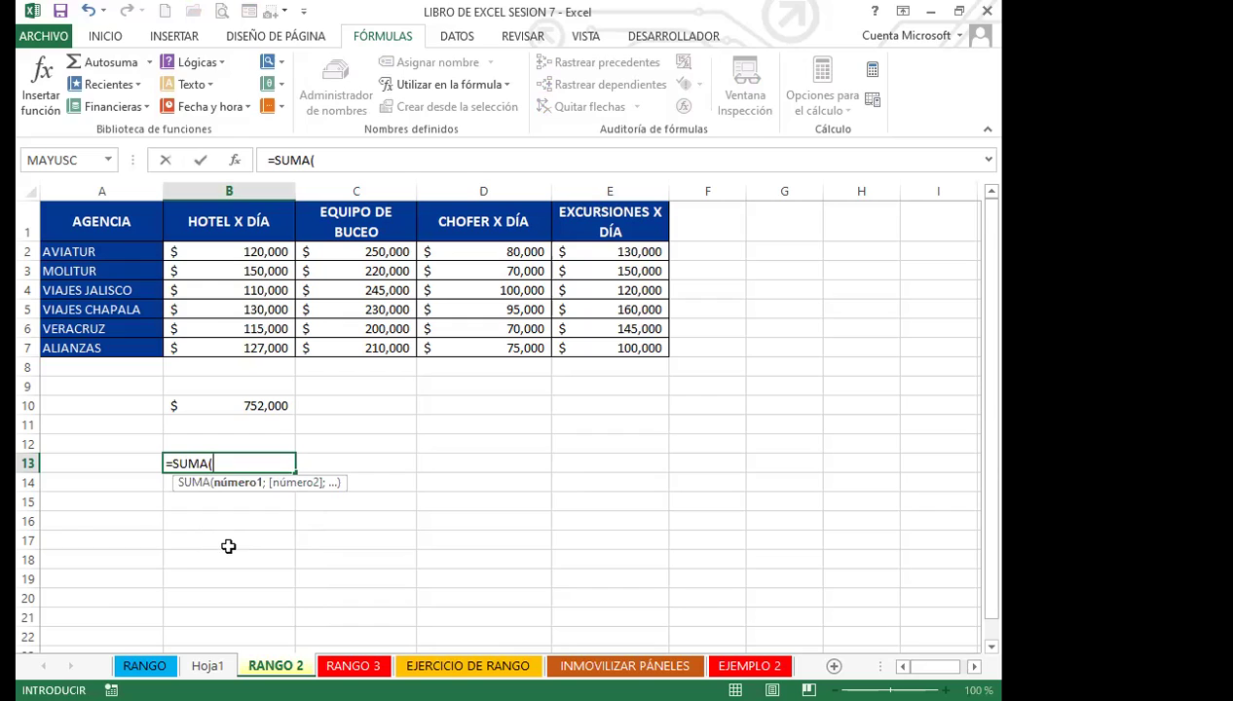
type("HOT")
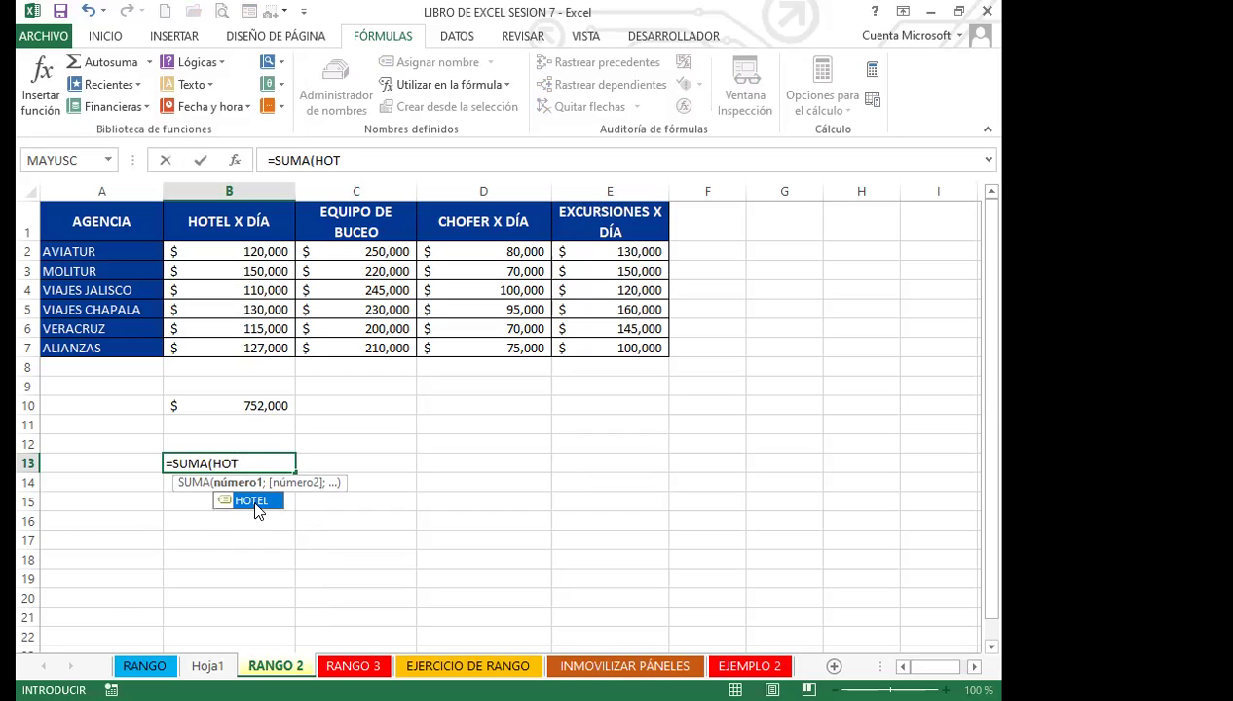
double_click(256, 510)
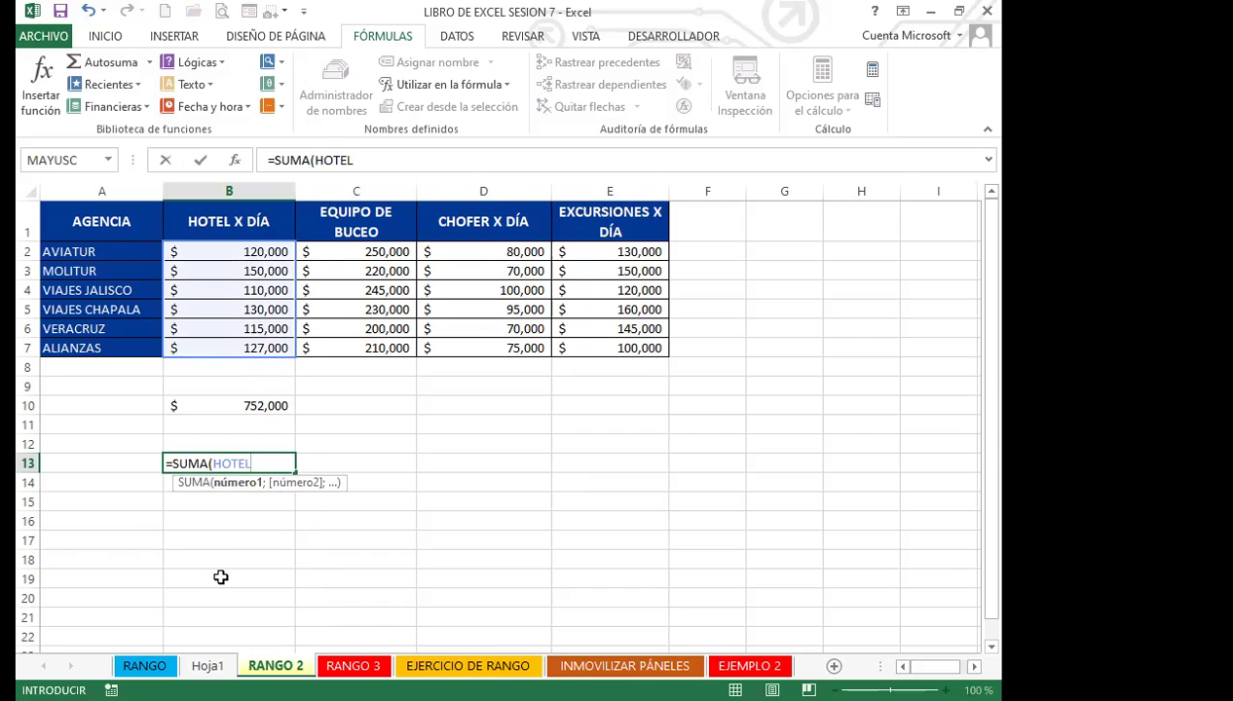
type(")")
key("Return")
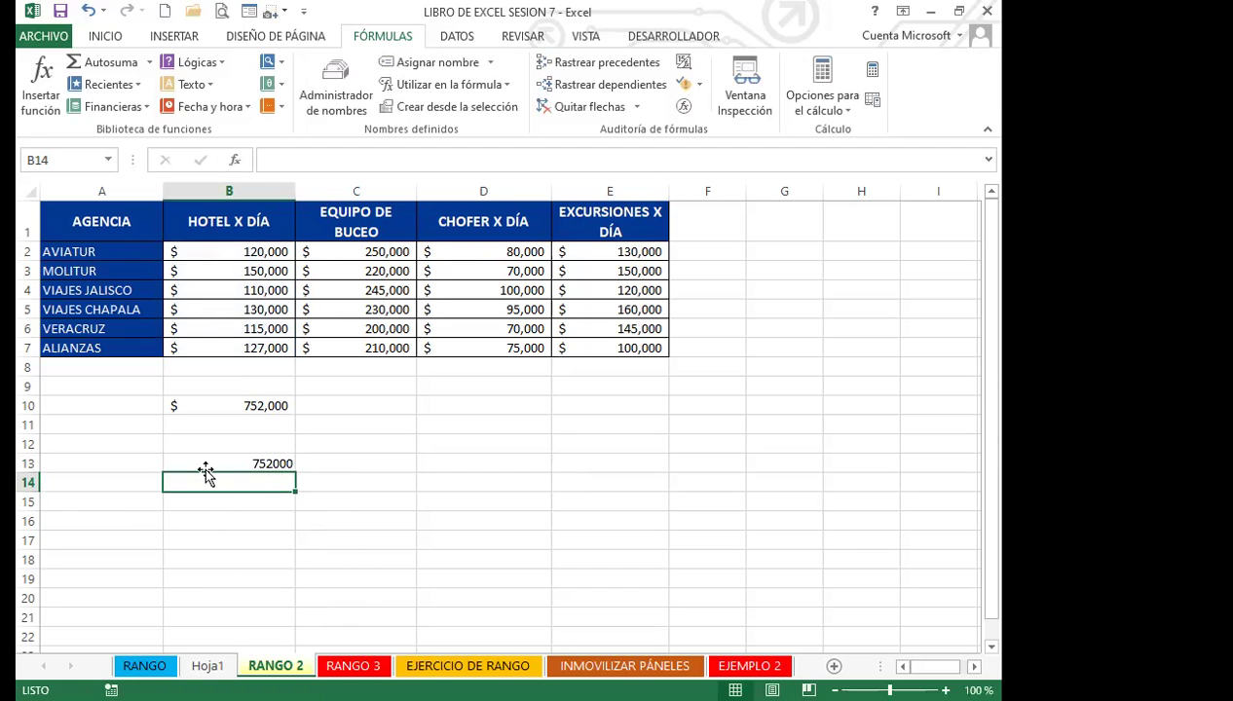
left_click(240, 405)
left_click(255, 464)
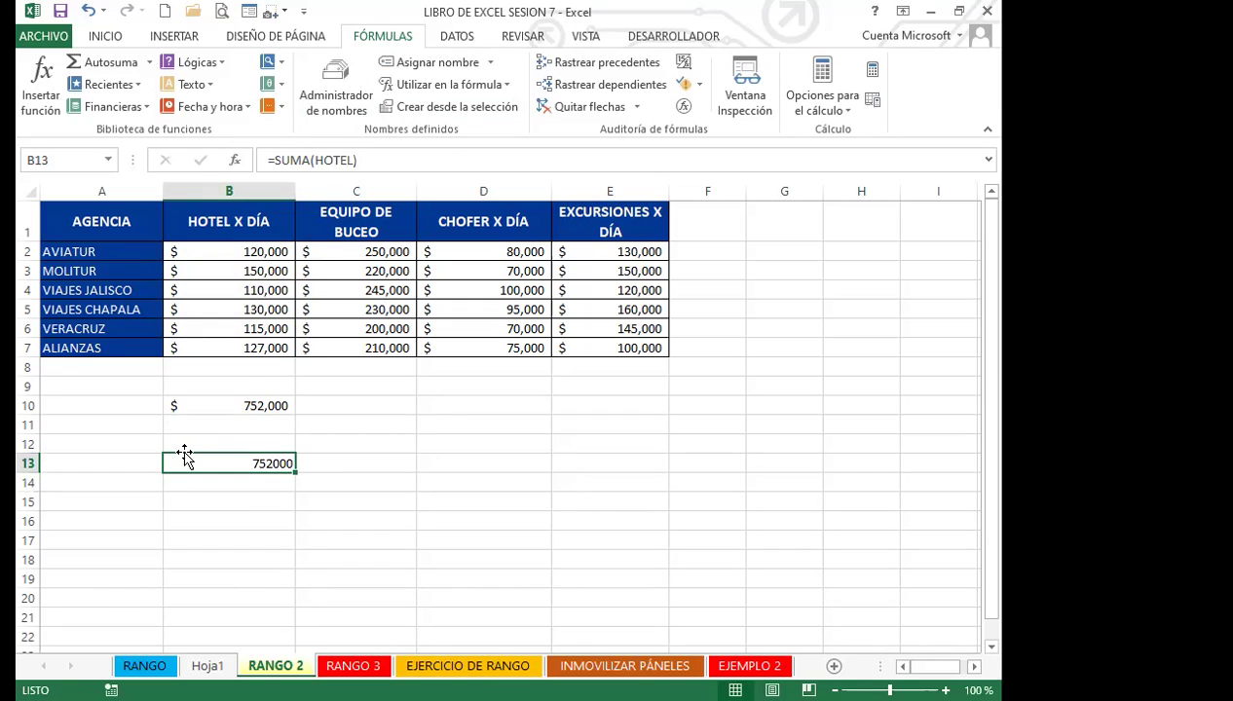
Step: Name the EQUIPO DE BUCEO values in C2:C7 EQUIPO
left_click(374, 425)
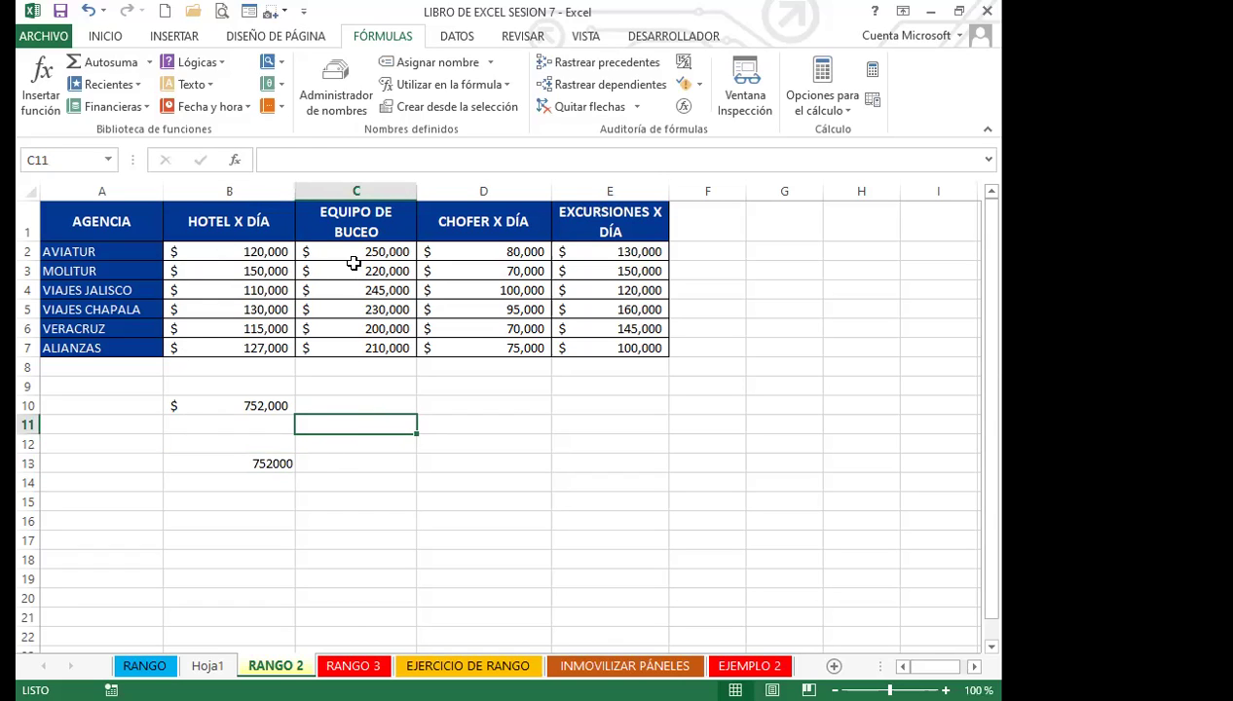
left_click_drag(362, 253, 362, 338)
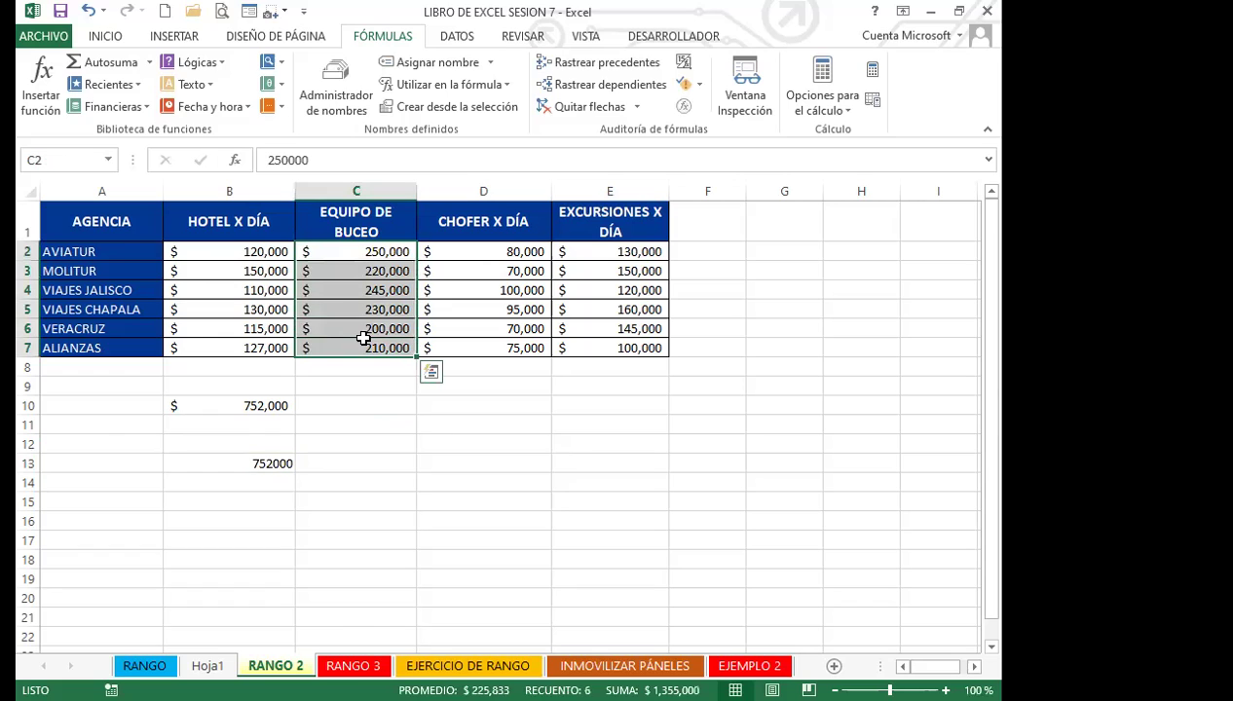
left_click(52, 157)
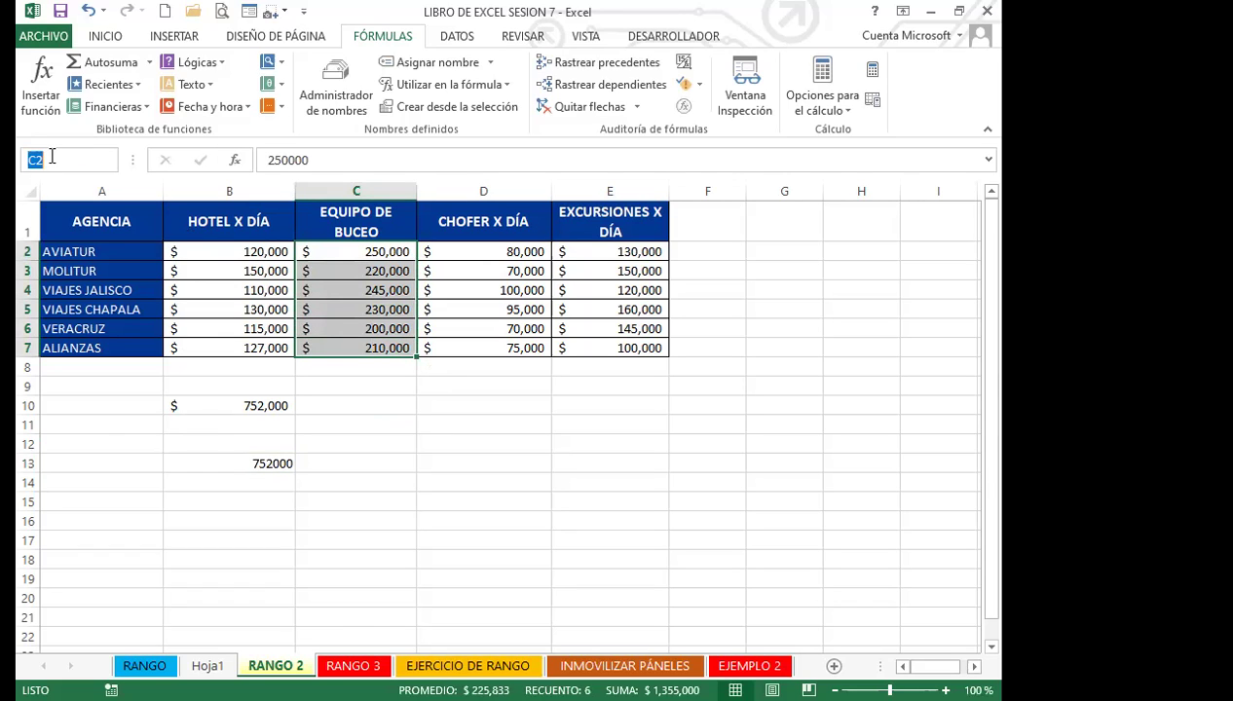
type("EQUIPO")
key("Return")
Step: Total the named range EQUIPO in cell C10 with =SUMA(EQUIPO) and check the resulting formula
left_click(369, 407)
type("=S")
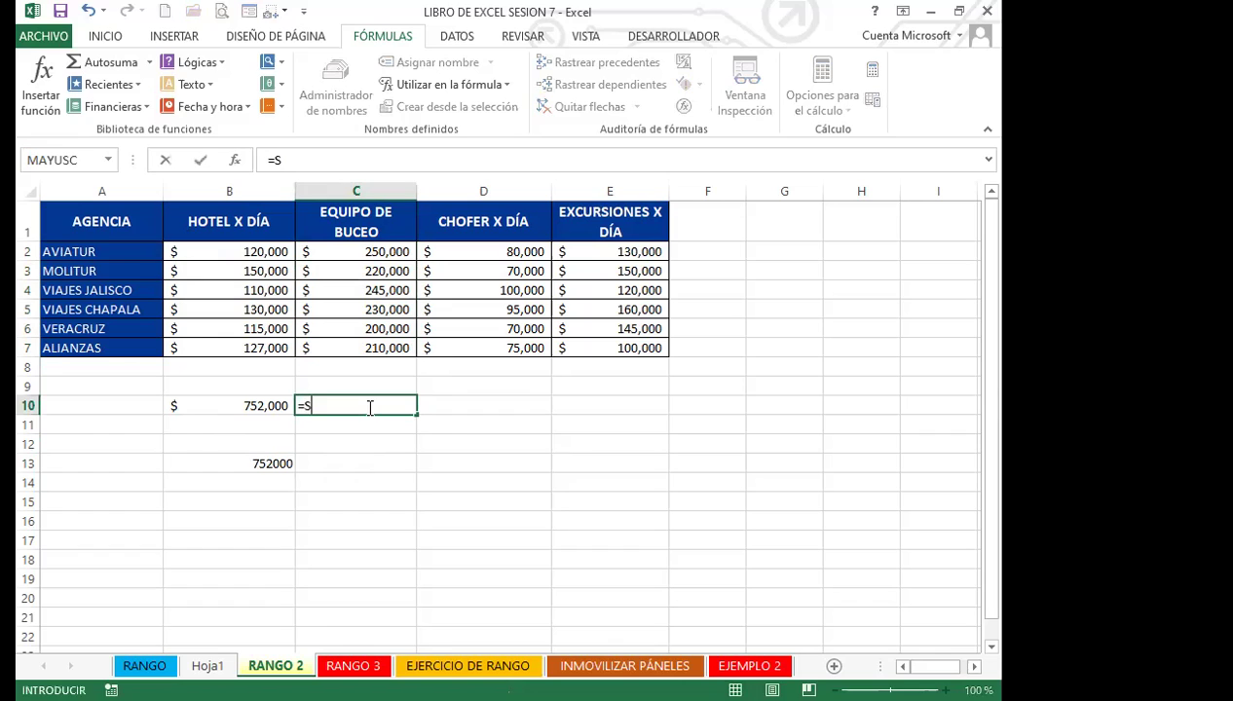
type("UMA")
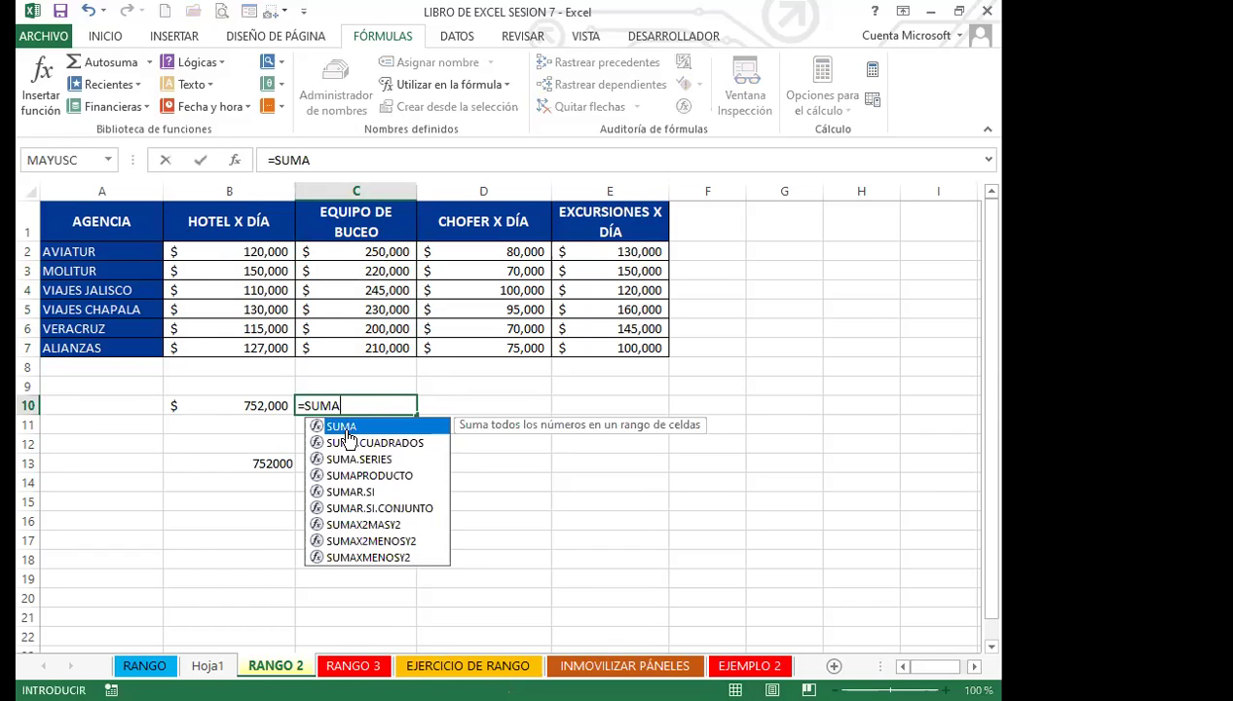
type("(EQ")
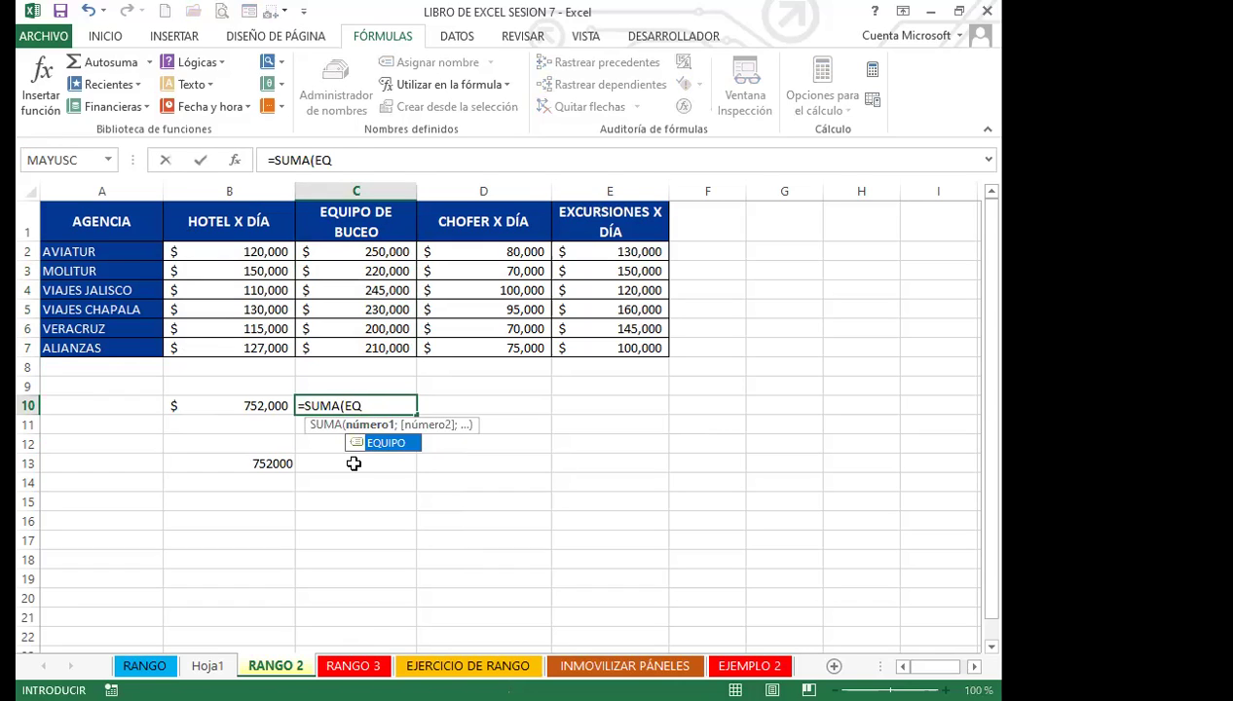
key("Tab")
type(")")
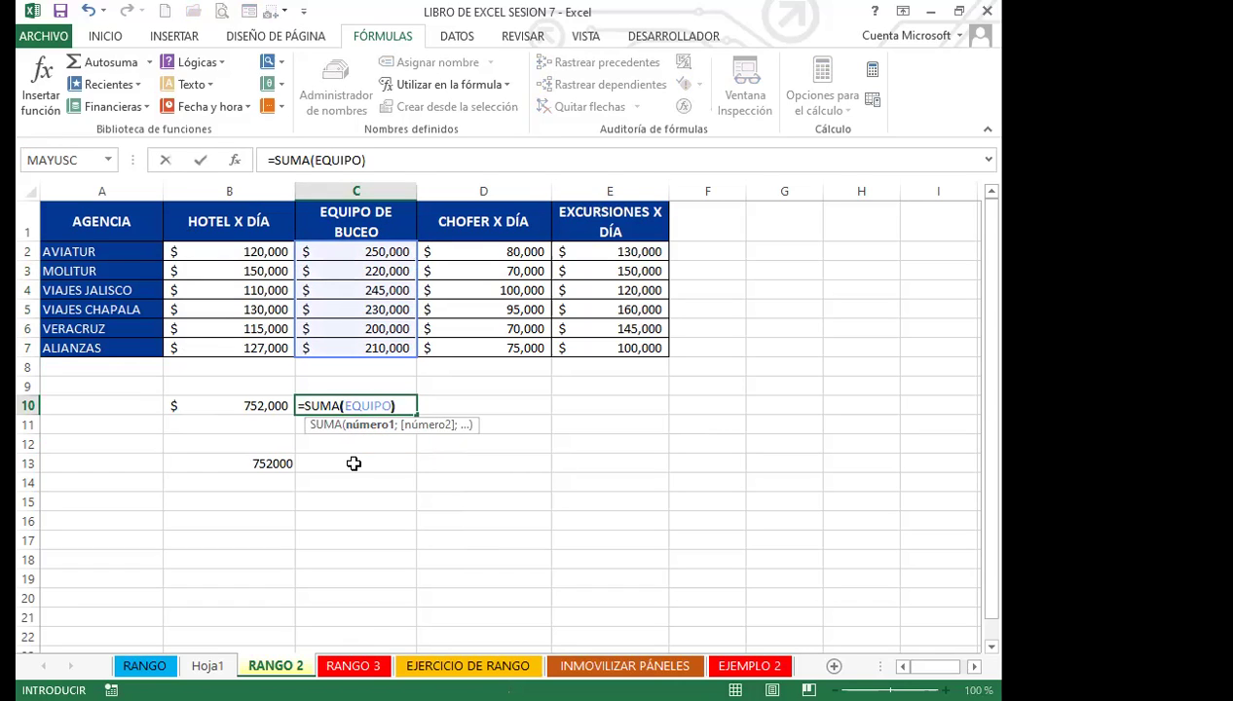
key("Return")
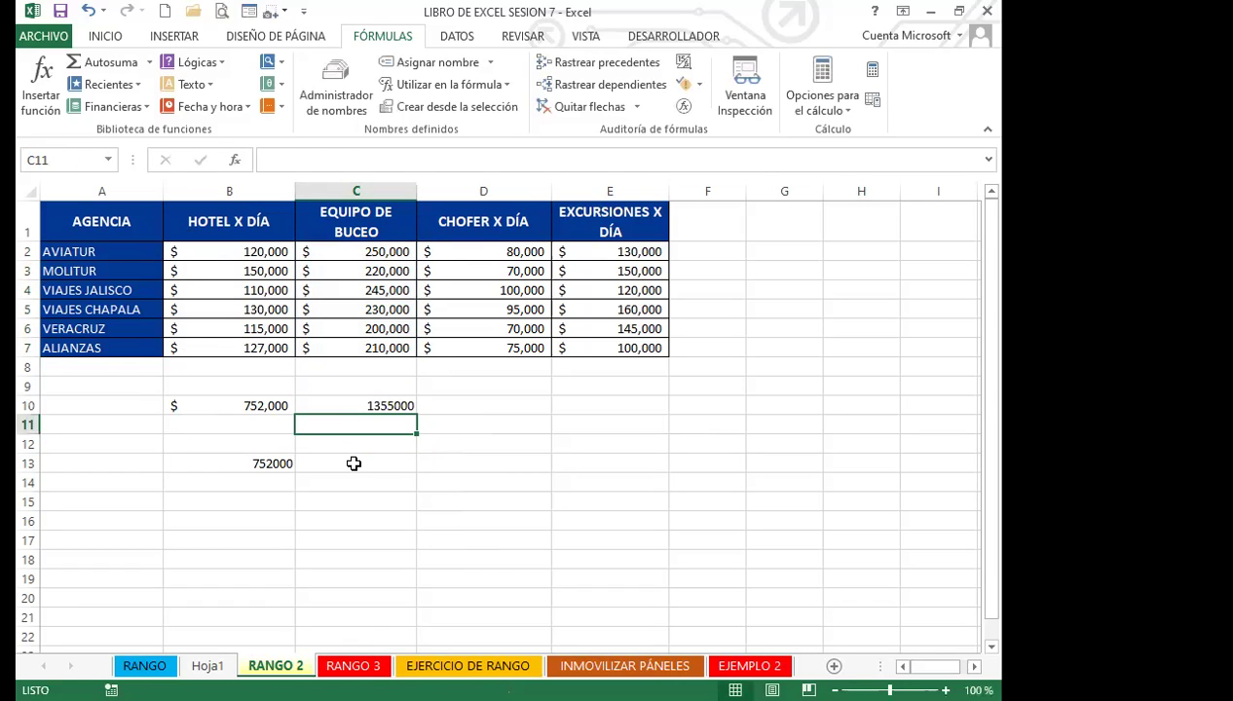
left_click(353, 407)
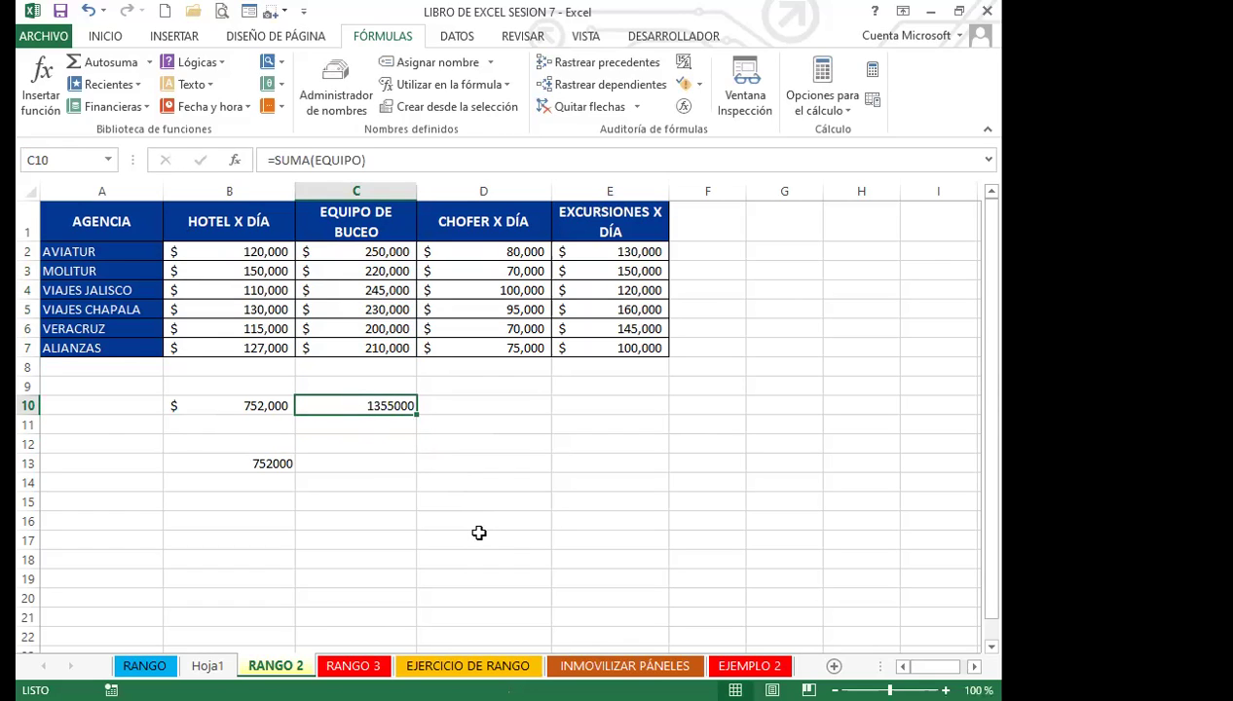
Step: Total the CHOFER X DÍA and EXCURSIONES X DÍA columns in cells D9 and E9 with AutoSum
left_click(505, 385)
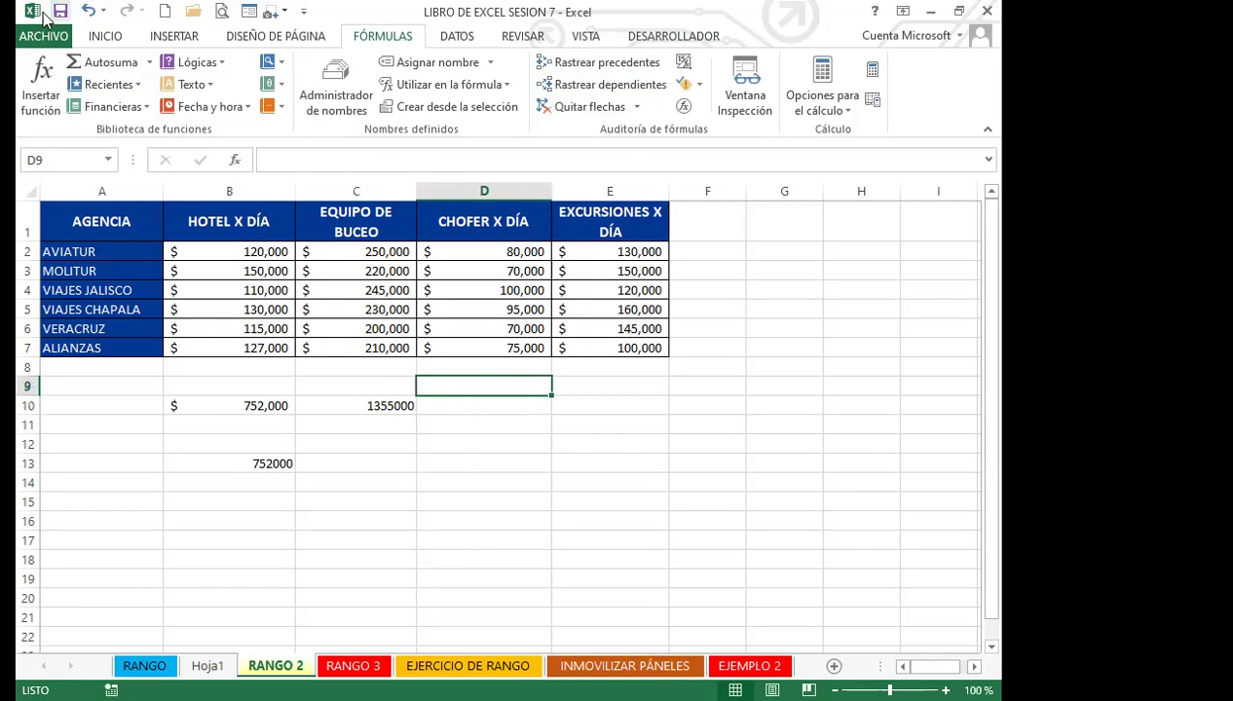
left_click(115, 36)
left_click(816, 61)
key("Tab")
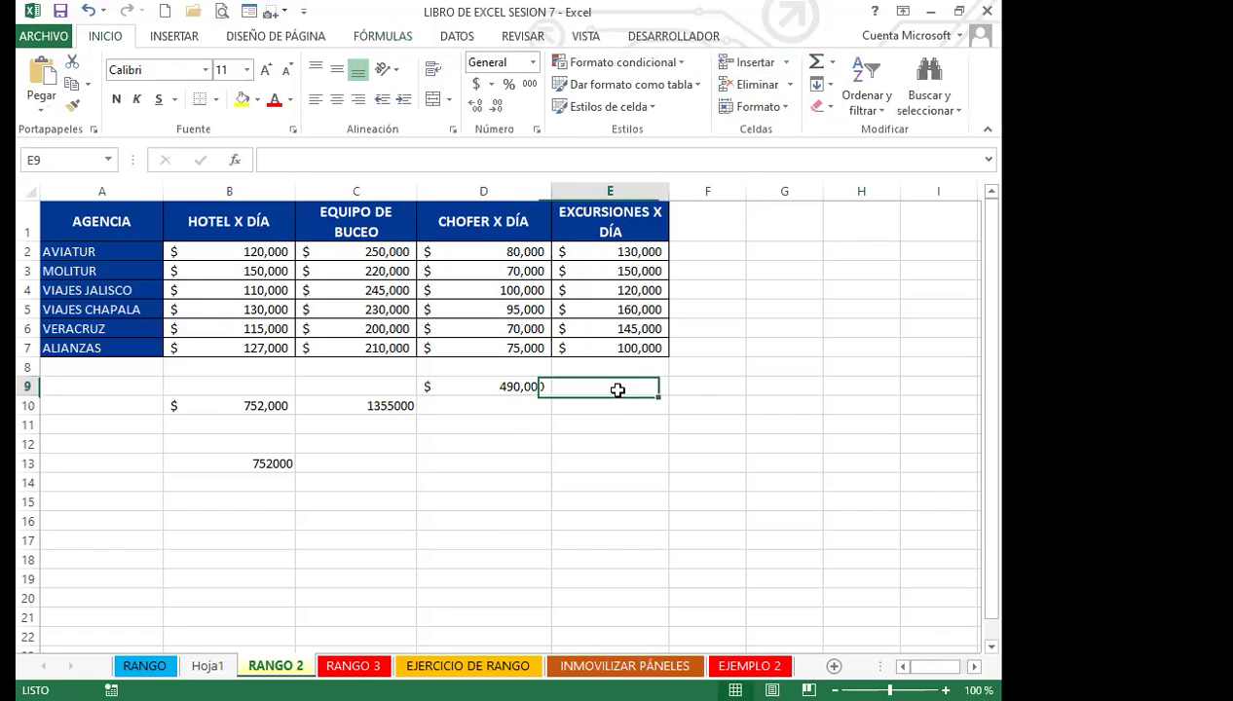
left_click(816, 62)
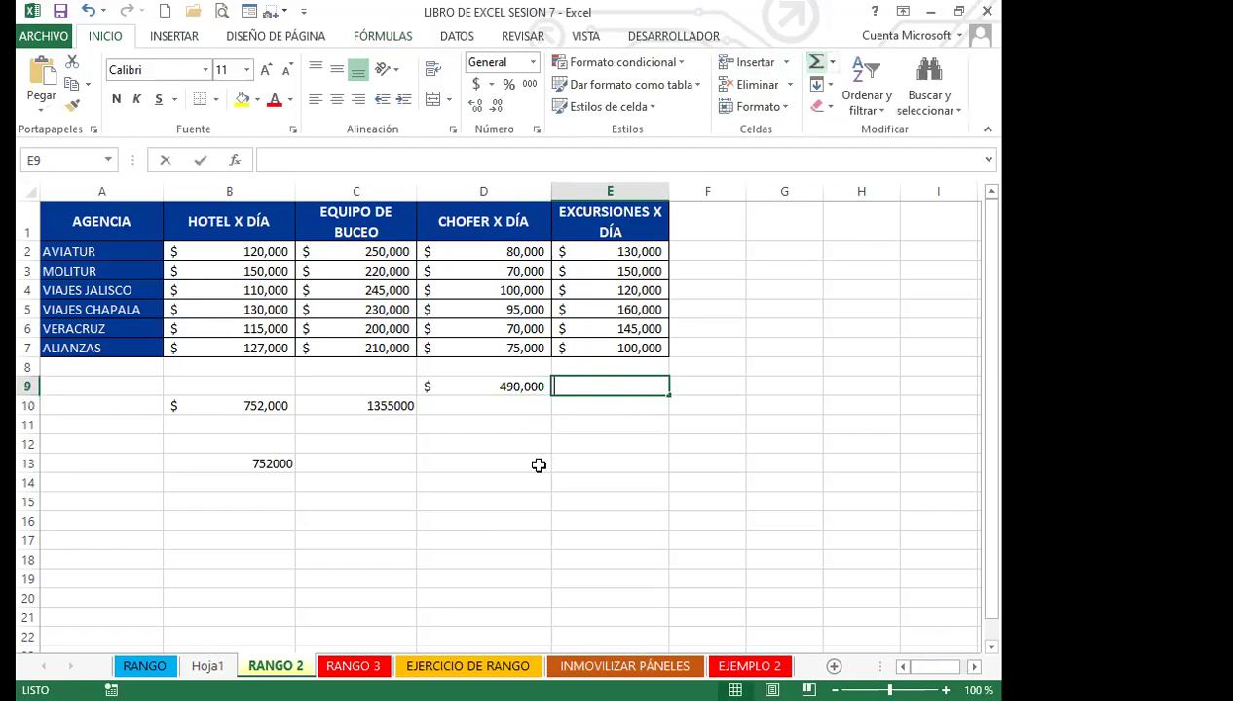
key("Return")
Step: Clear the two AutoSum totals from cells D9:E9
left_click(419, 472)
left_click_drag(448, 388, 633, 389)
key("Delete")
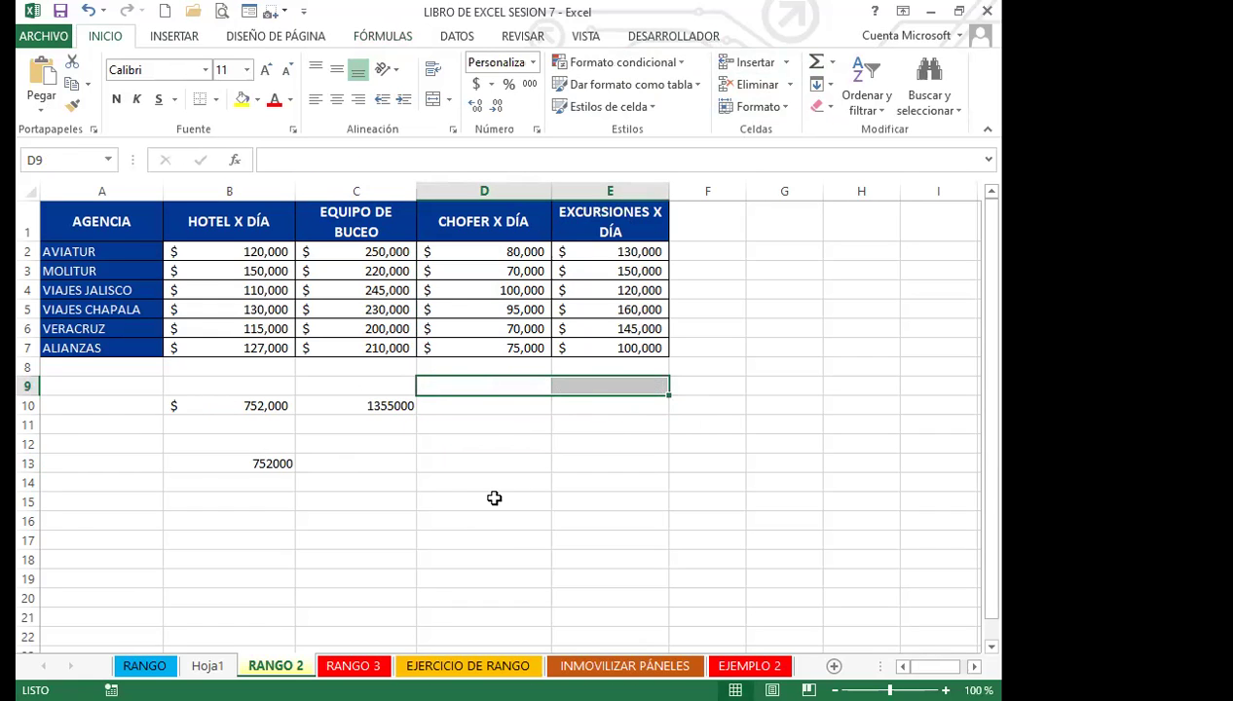
left_click(495, 498)
left_click(399, 462)
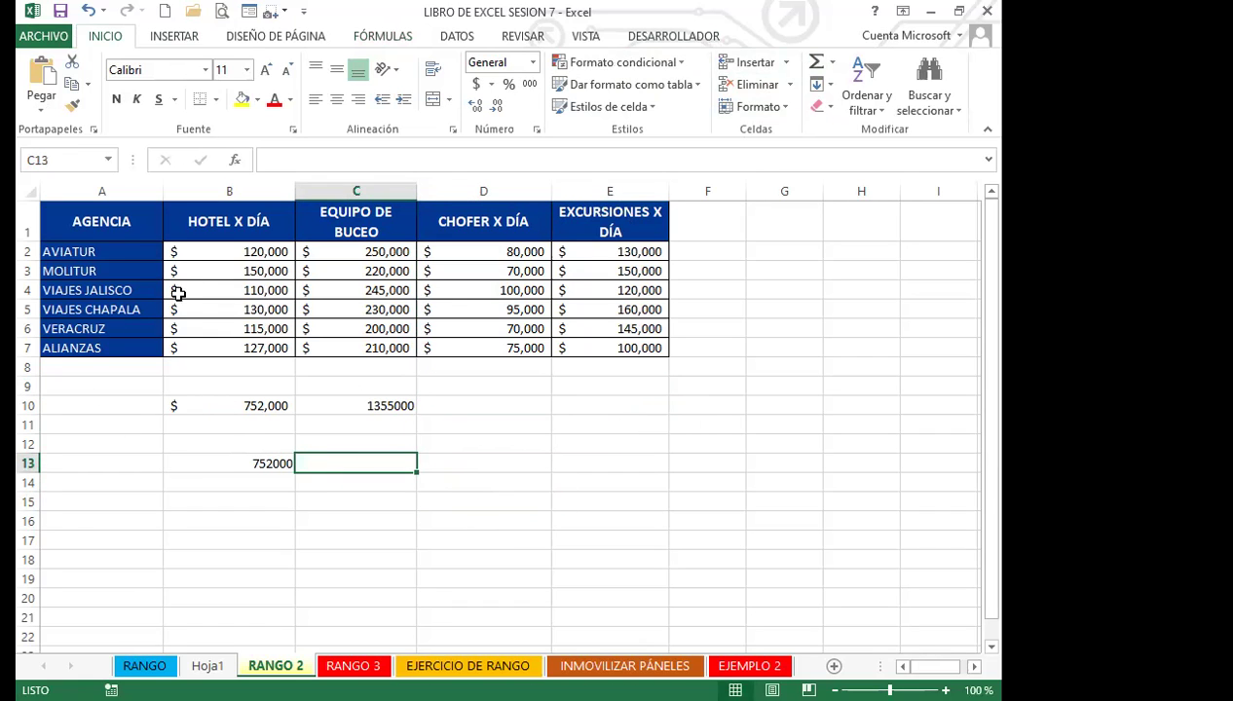
left_click_drag(207, 255, 663, 352)
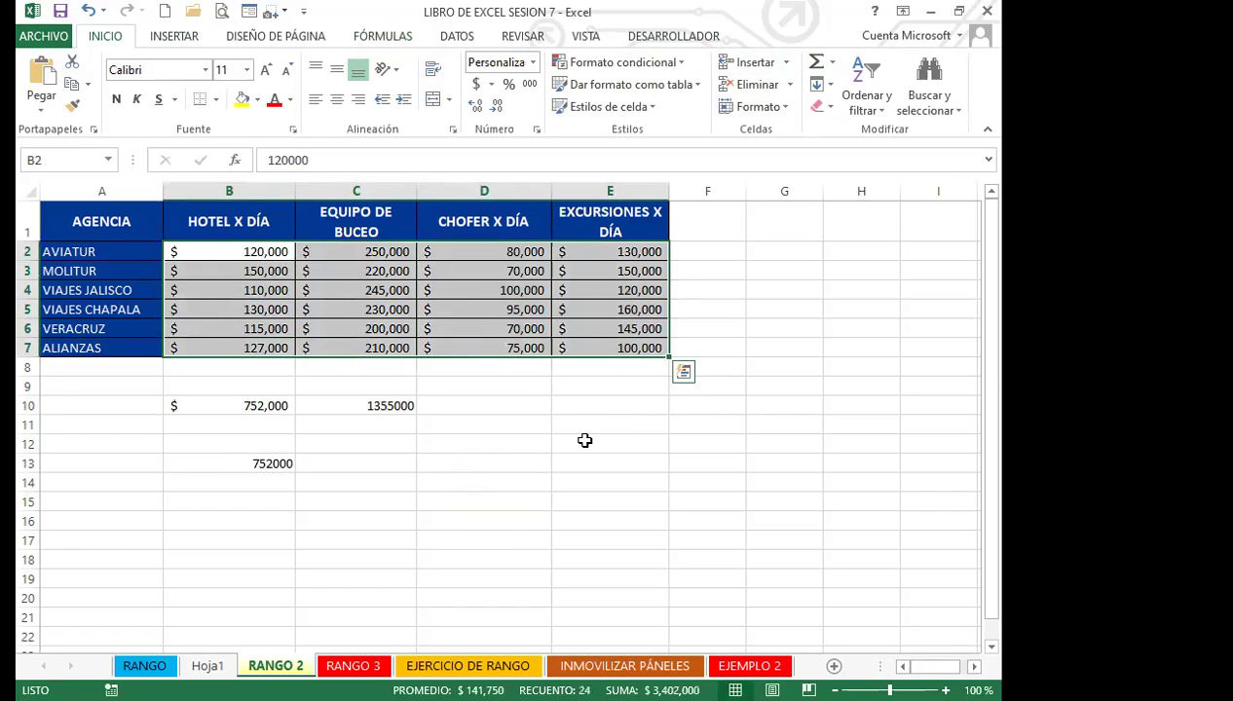
left_click(586, 440)
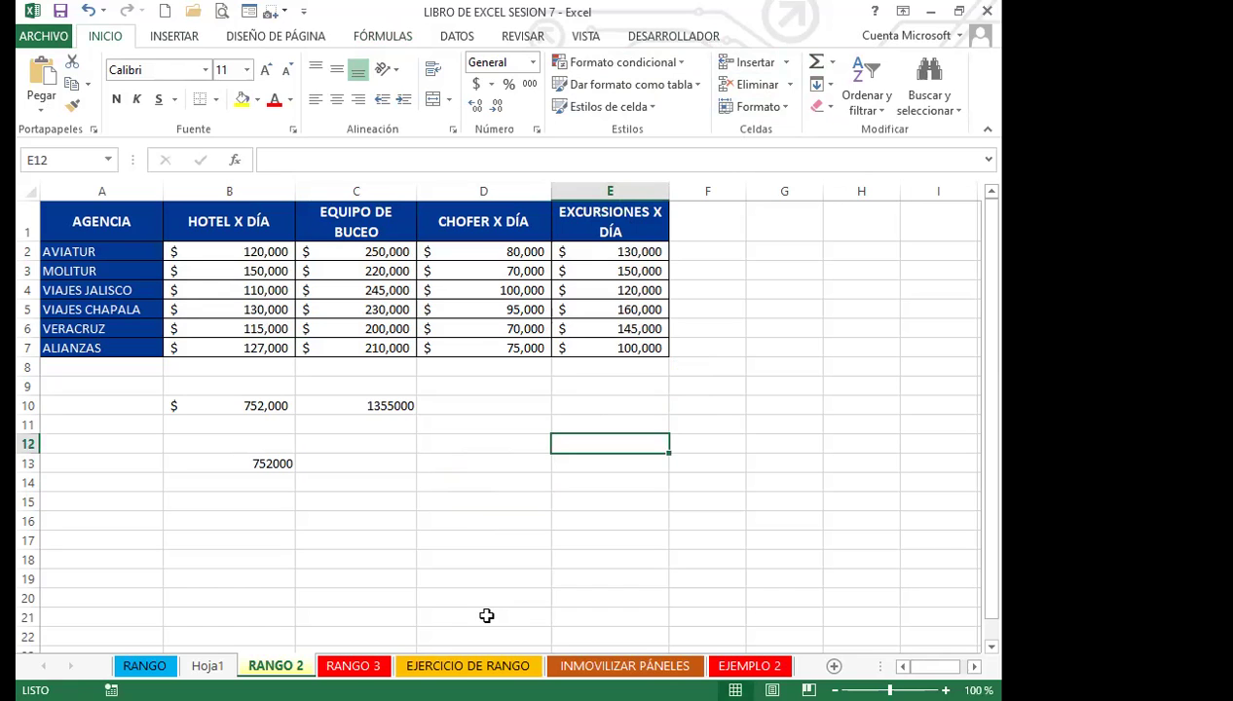
Step: Review the empty TOTALES table on sheet RANGO 3 and the agency price data on sheet RANGO 2
left_click(459, 666)
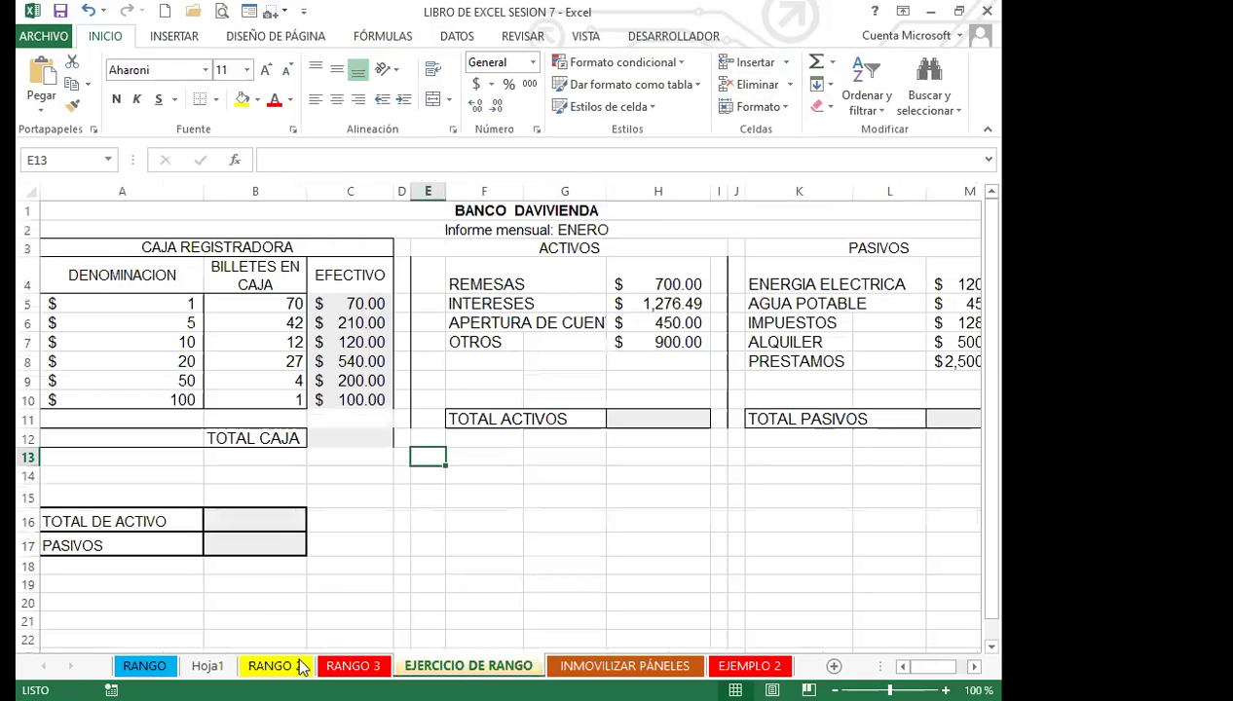
left_click(353, 666)
left_click(235, 356)
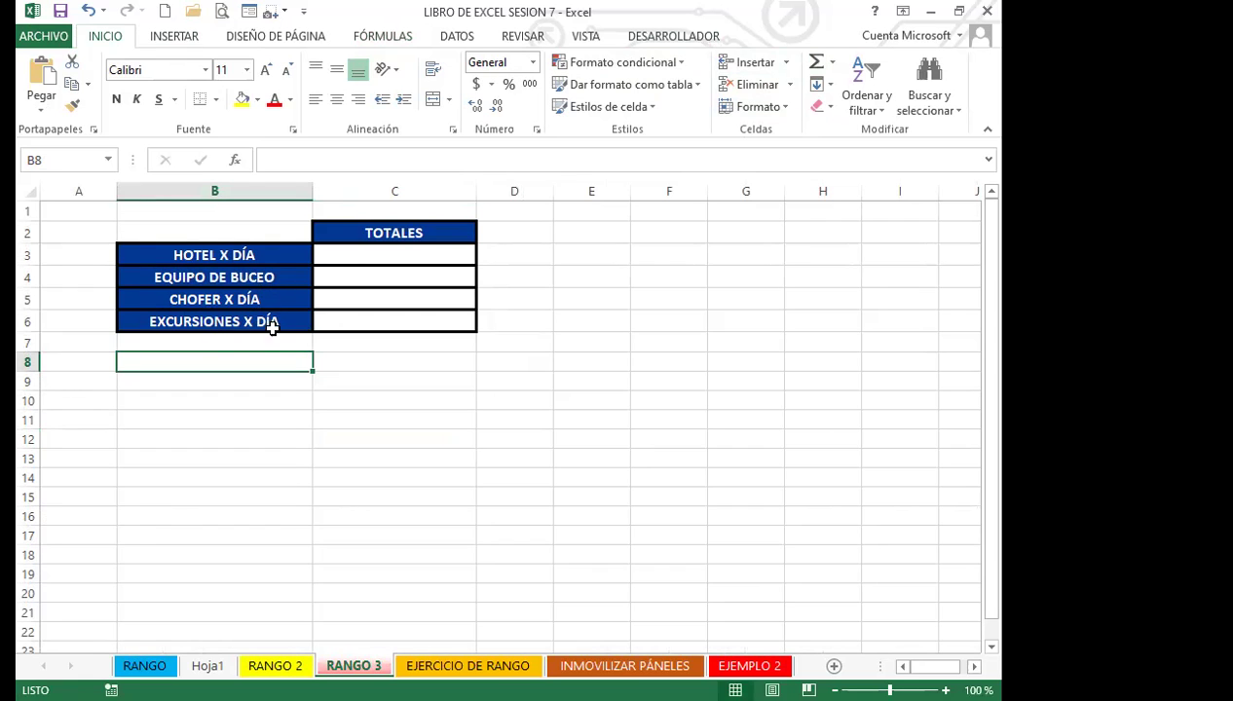
left_click(354, 253)
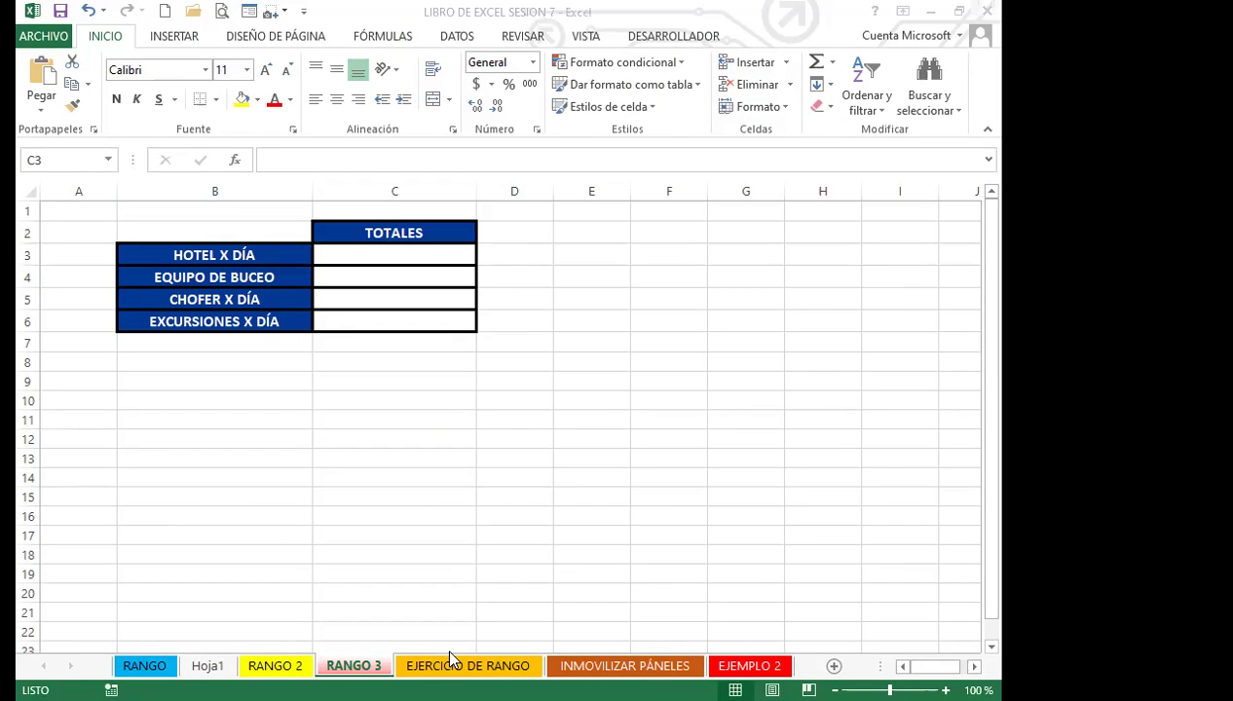
left_click(394, 252)
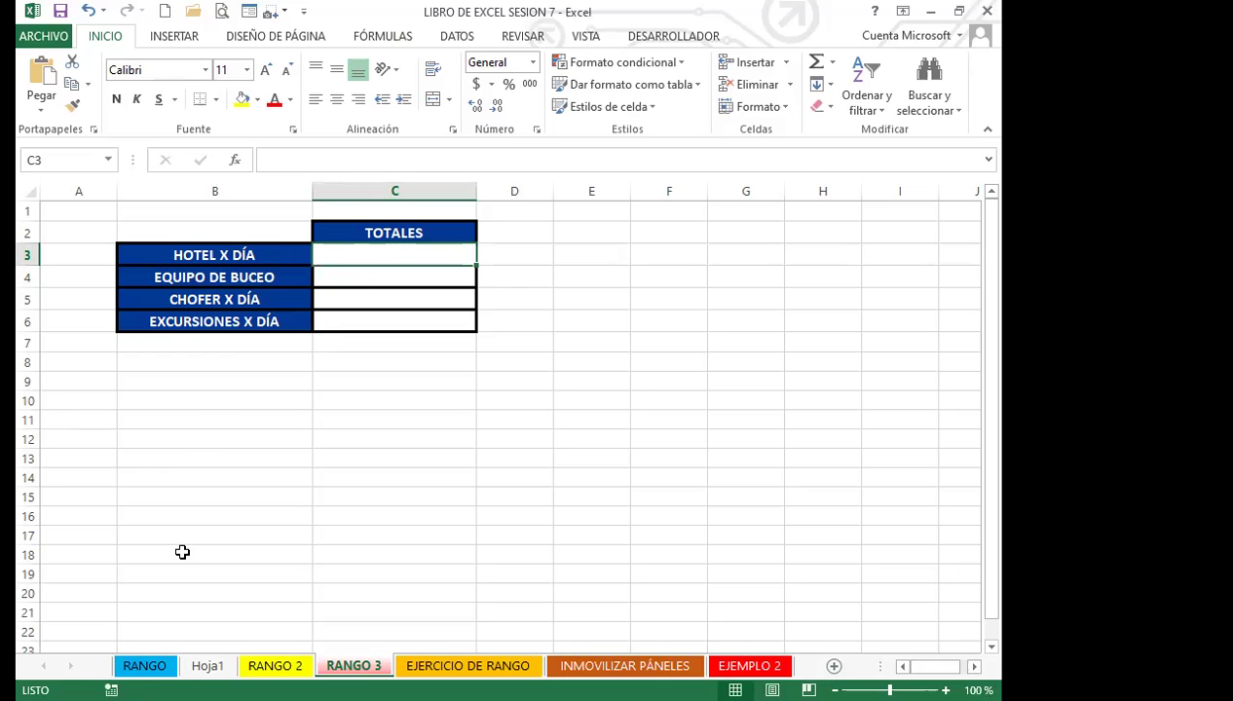
left_click(275, 666)
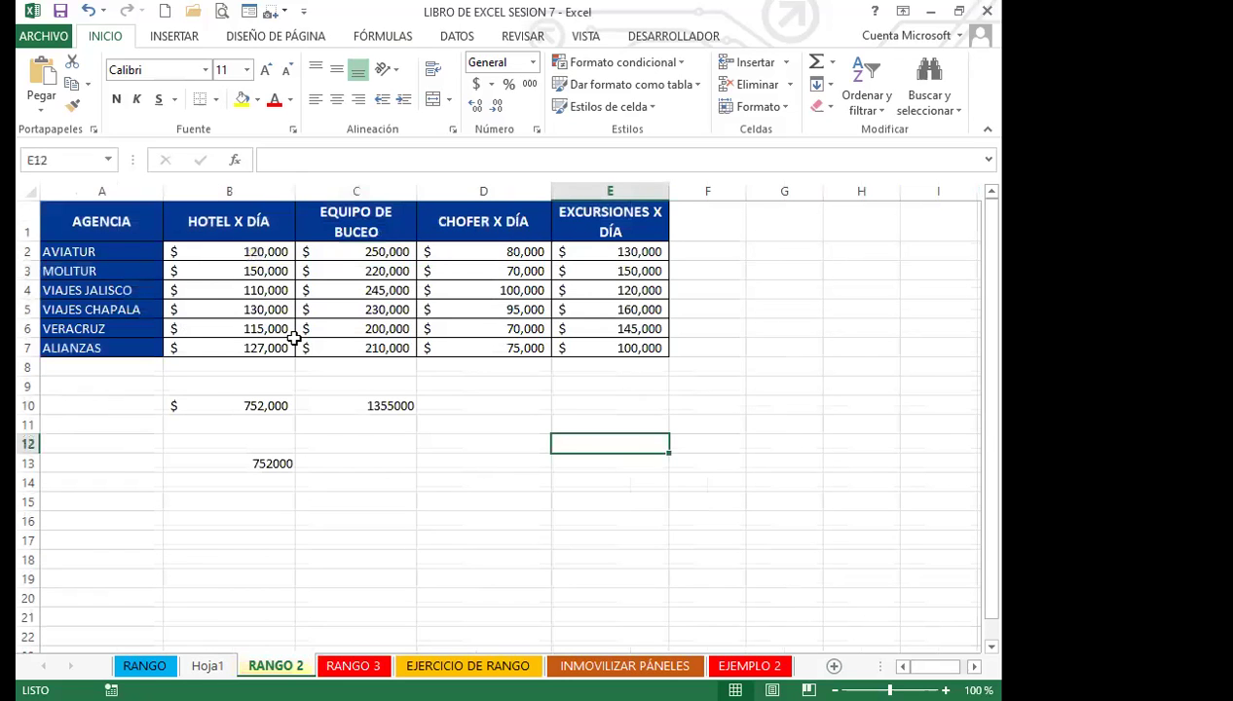
Step: Total the named range HOTEL in cell C3 of sheet RANGO 3 with =SUMA(HOTEL)
left_click(353, 666)
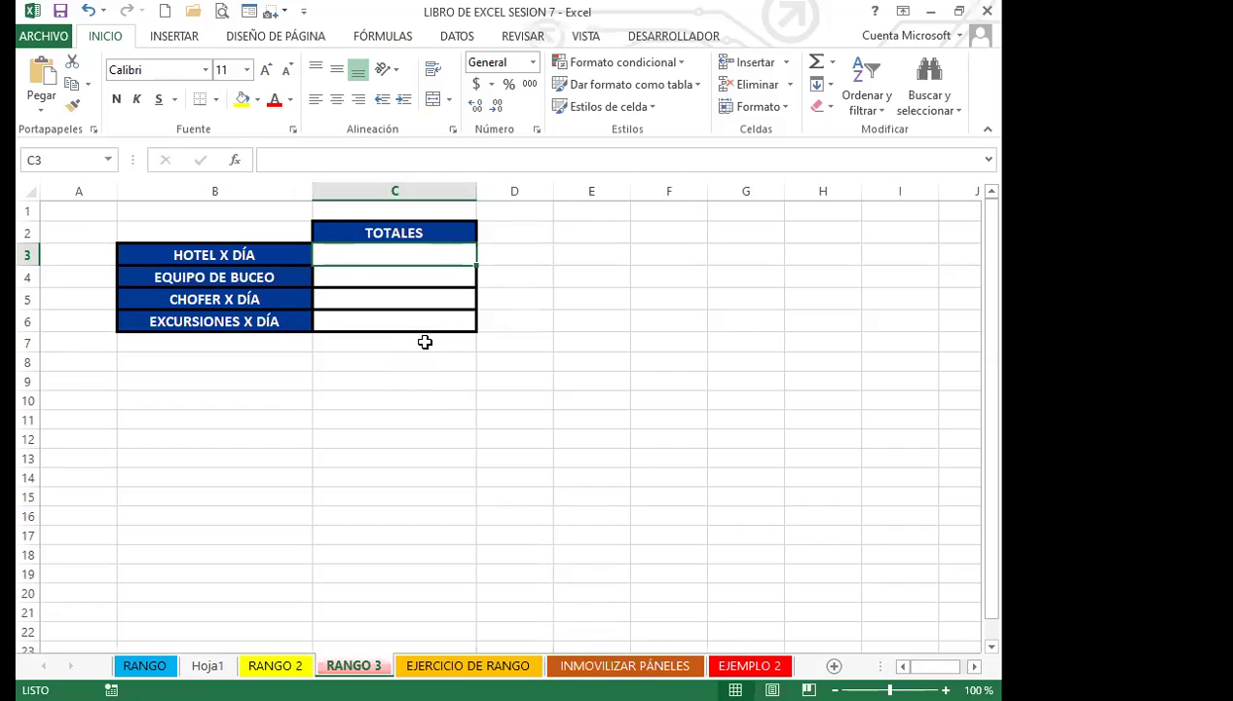
type("=")
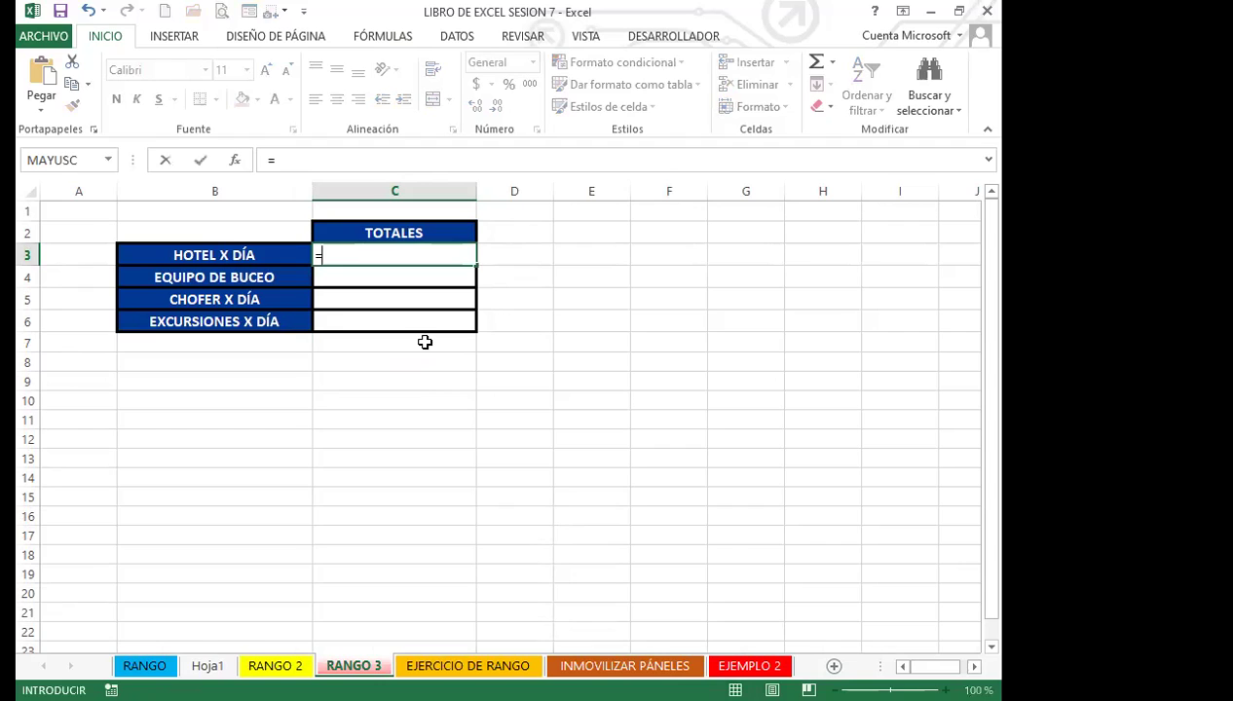
type("SUMA")
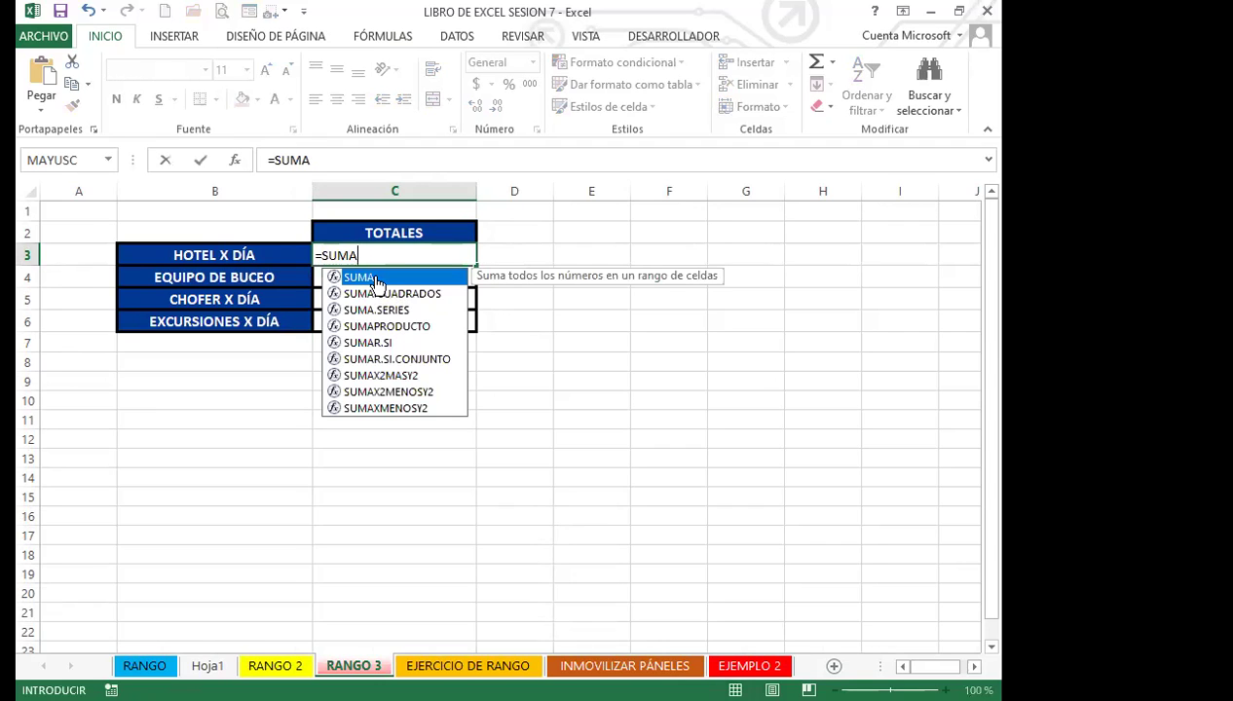
double_click(375, 278)
type("HO")
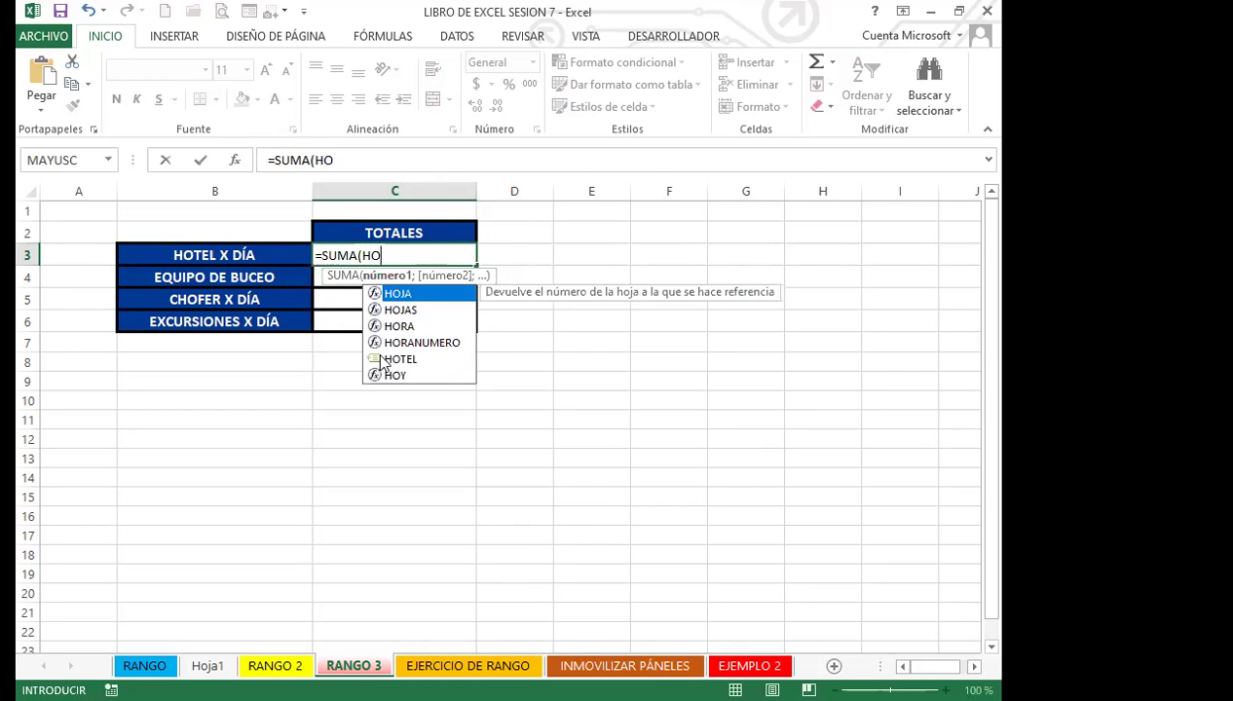
left_click(405, 359)
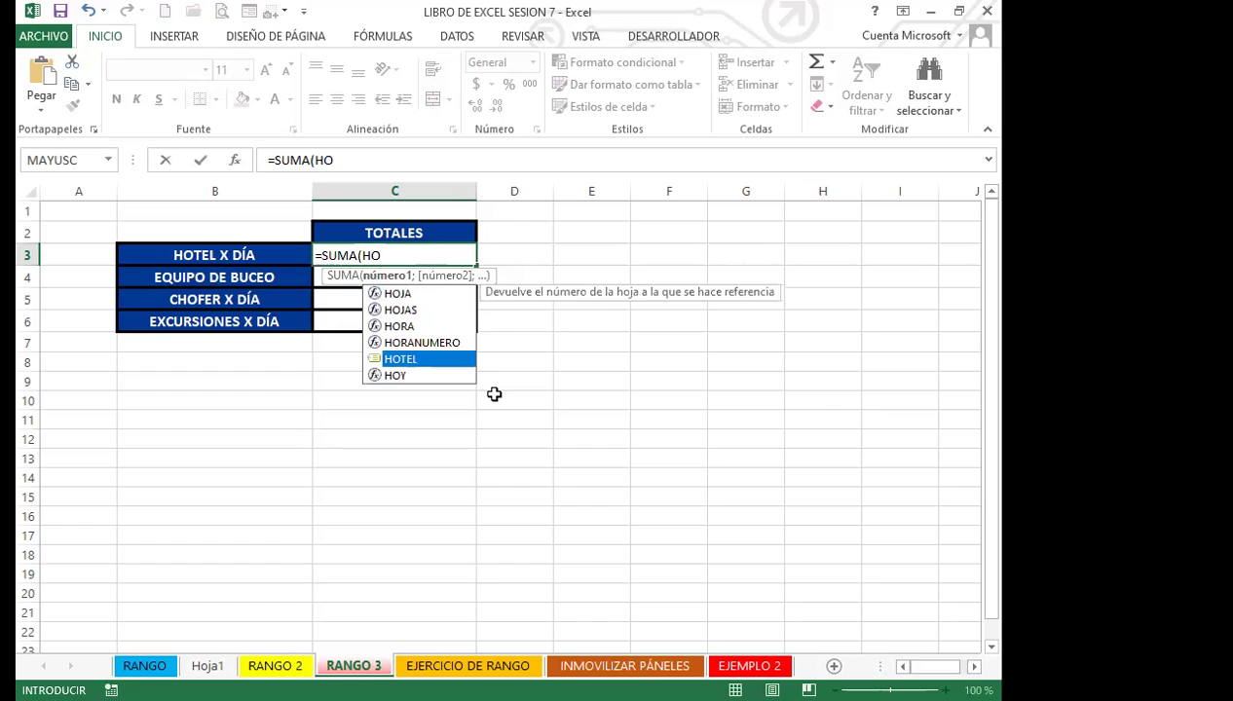
key("Tab")
type(")")
key("Return")
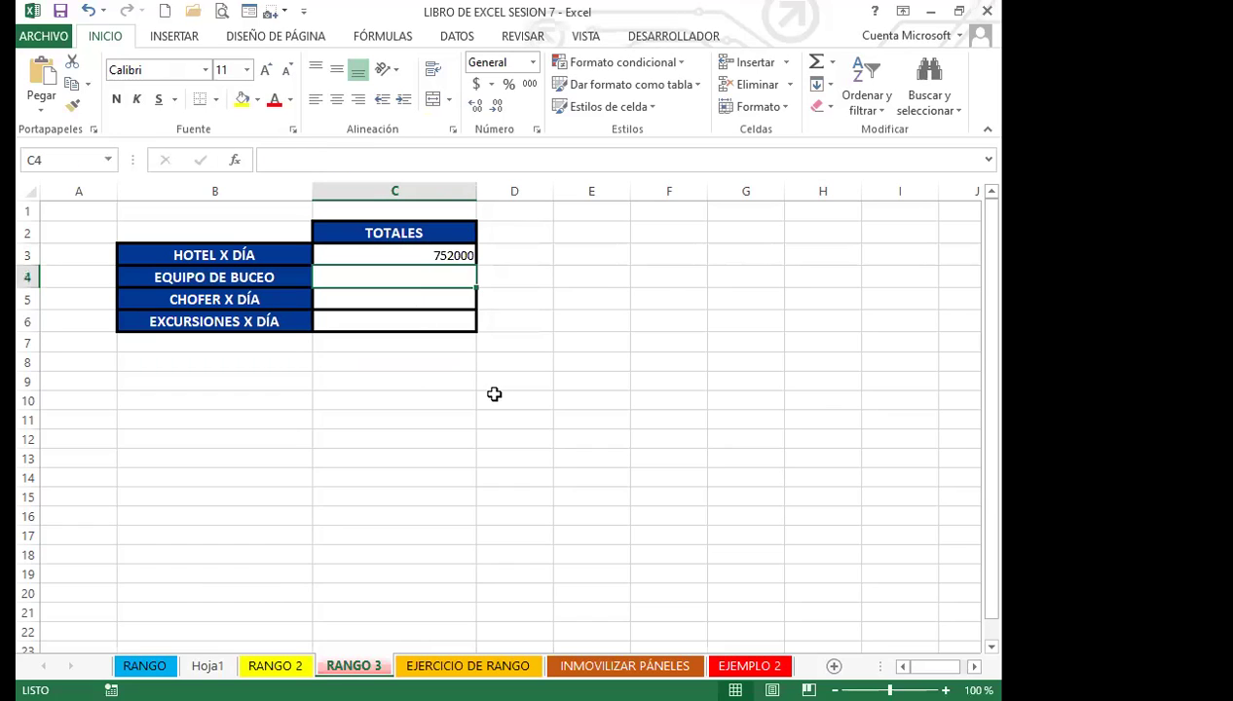
Step: Apply the accounting number format with the $ symbol to the TOTALES cells C3:C6
left_click(397, 254)
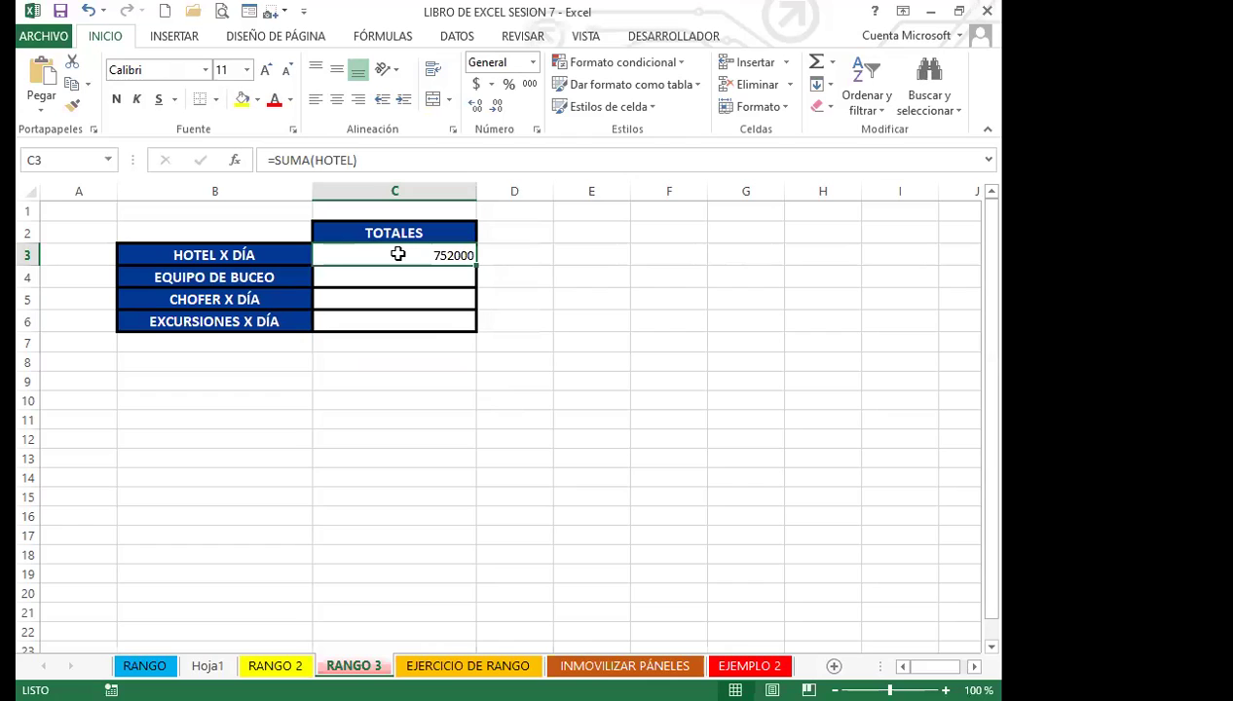
left_click_drag(397, 254, 399, 320)
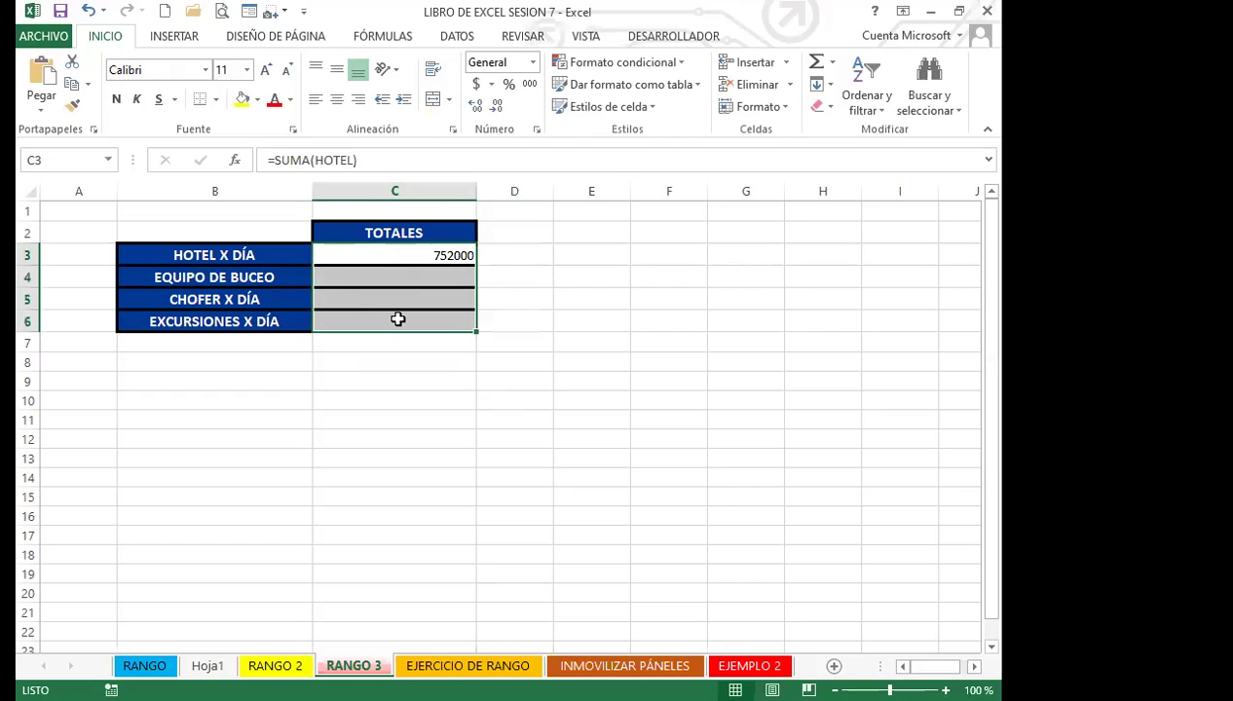
left_click(476, 84)
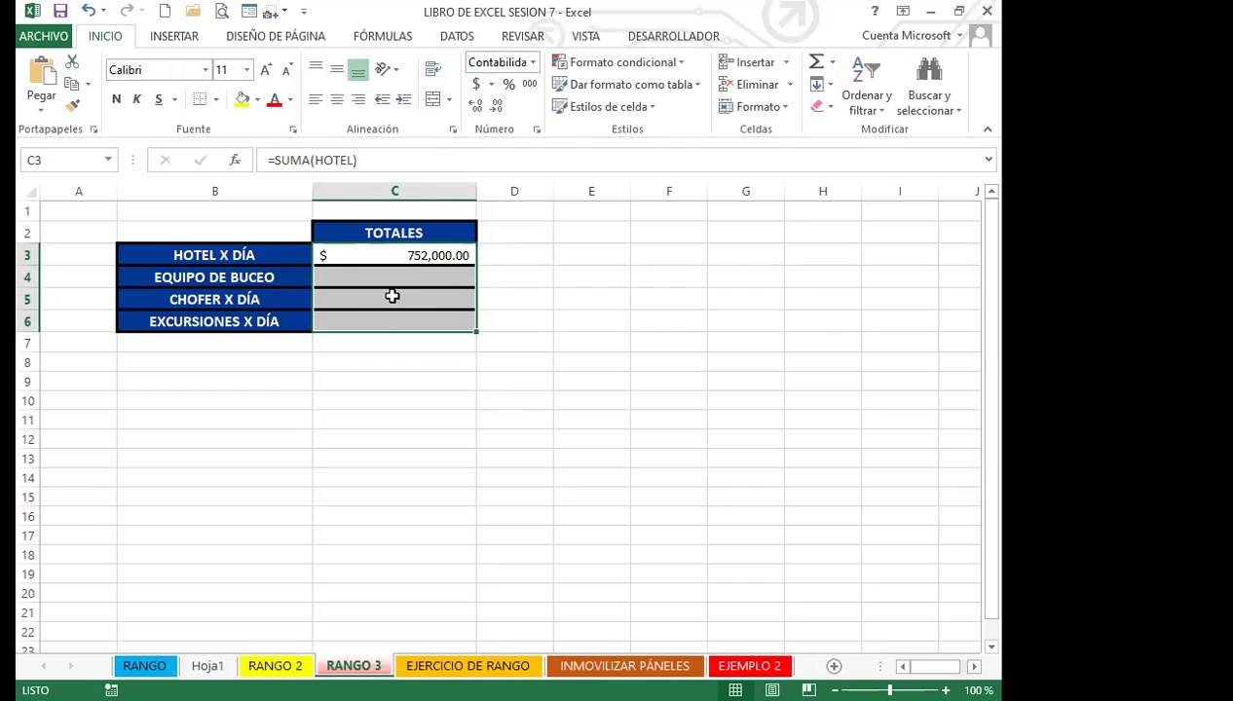
left_click(376, 361)
Step: Total the named range EQUIPO in the EQUIPO DE BUCEO cell C4 with =SUMA(EQUIPO)
left_click(394, 279)
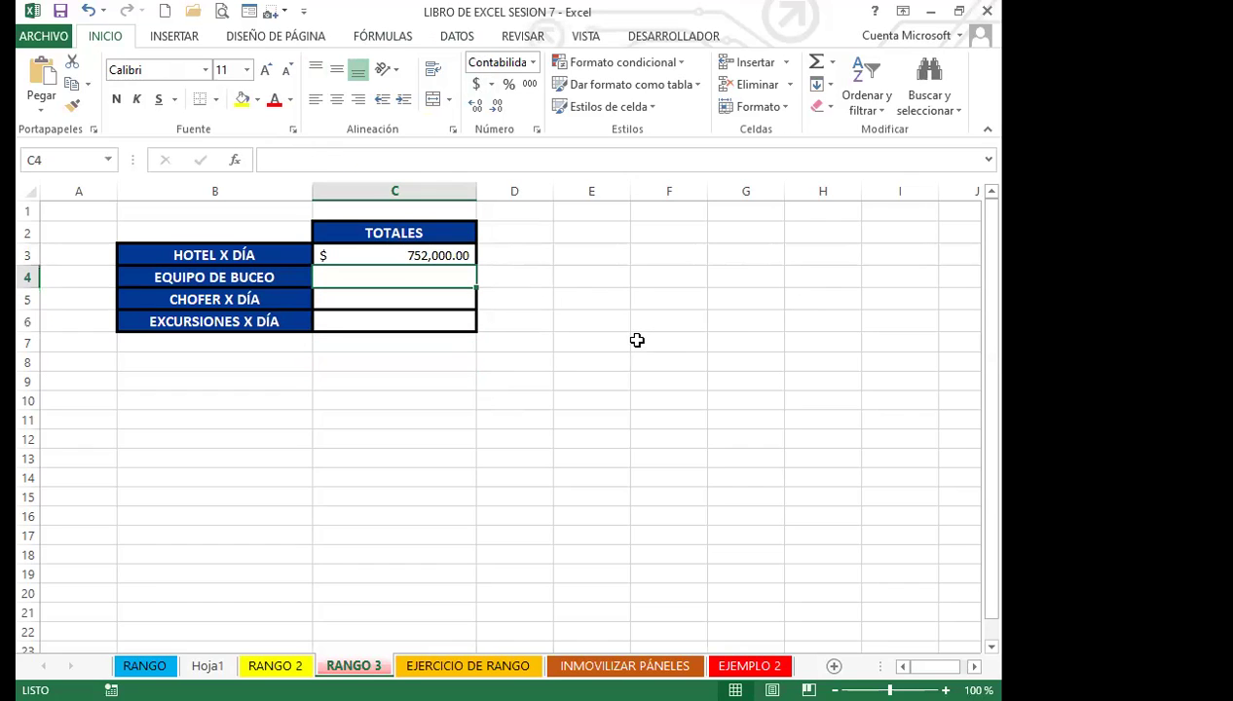
type("=")
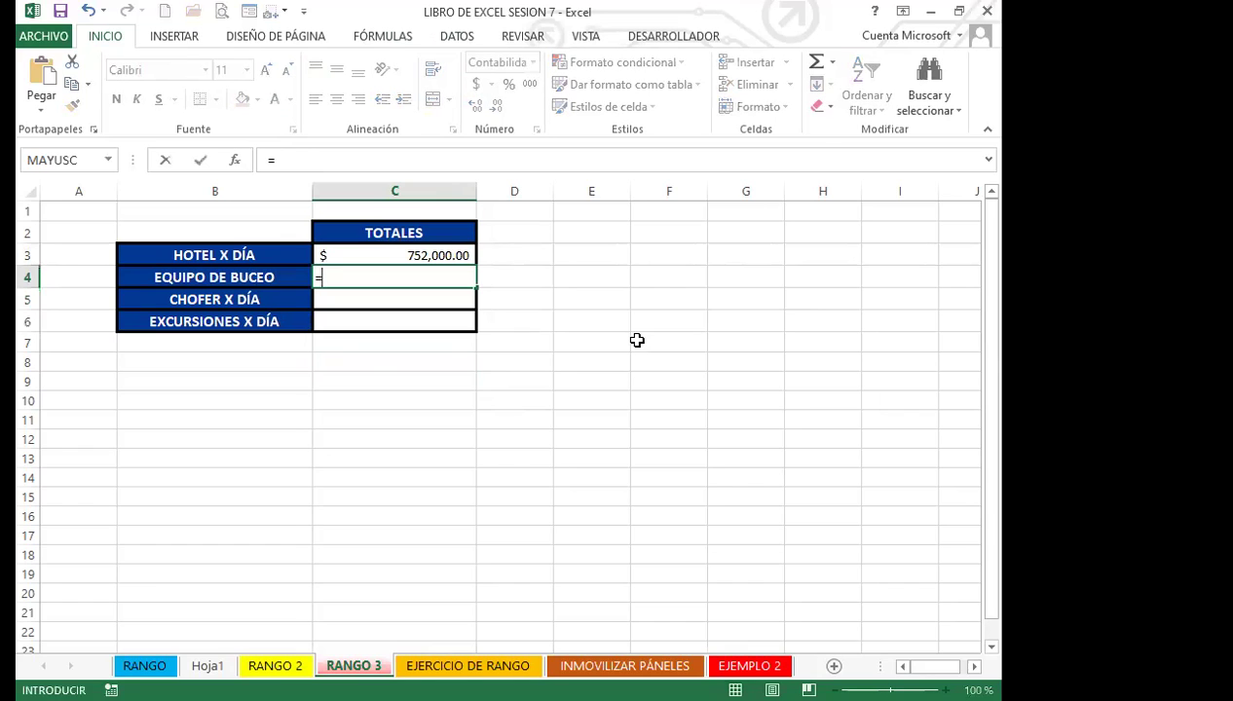
type("SUMA")
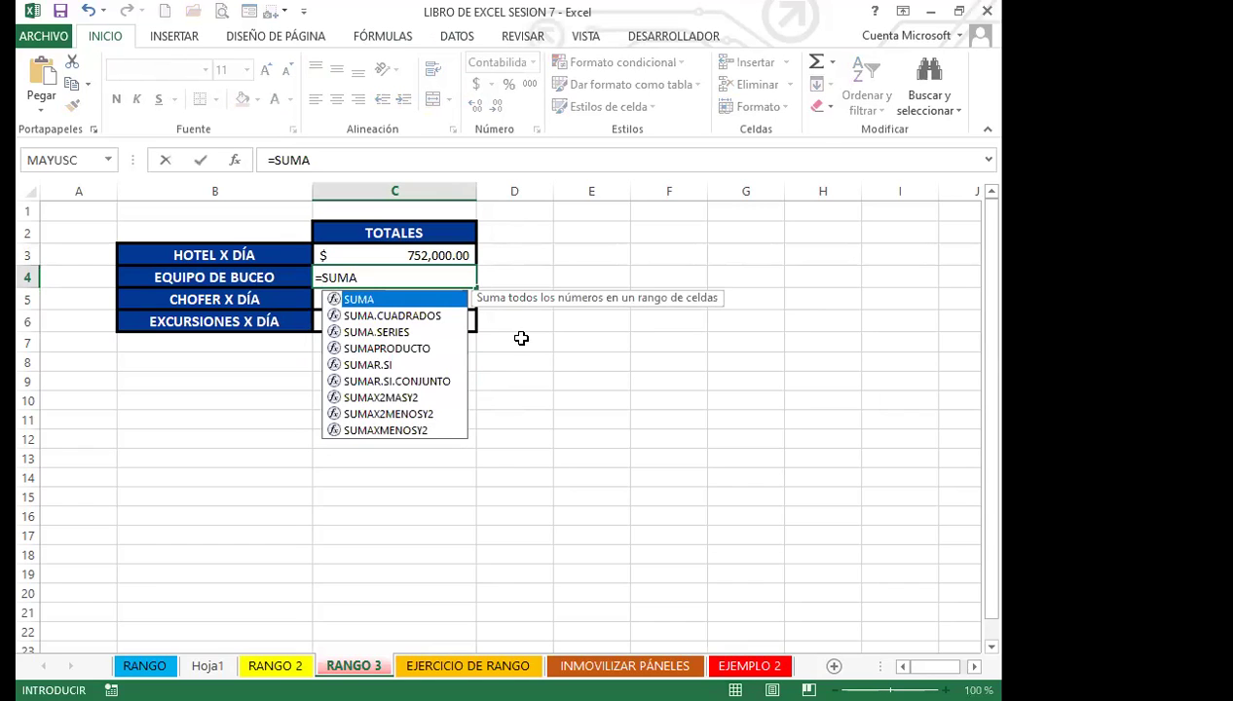
double_click(373, 305)
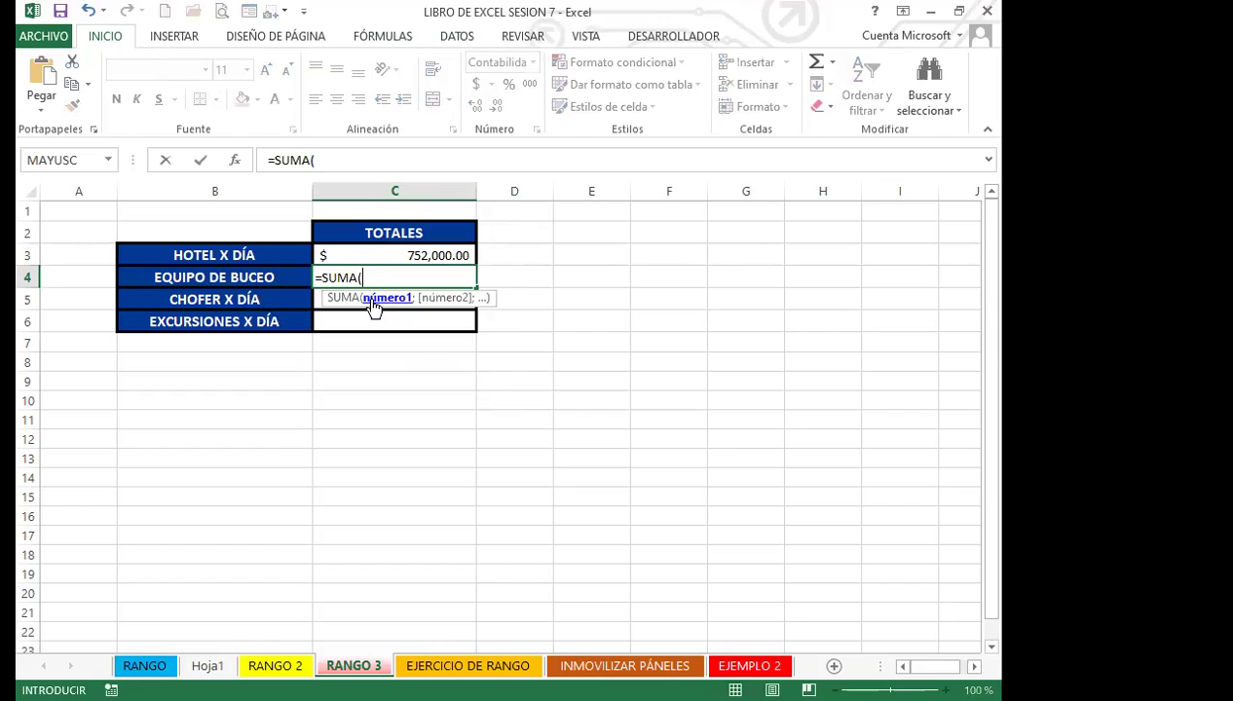
type("EQUI")
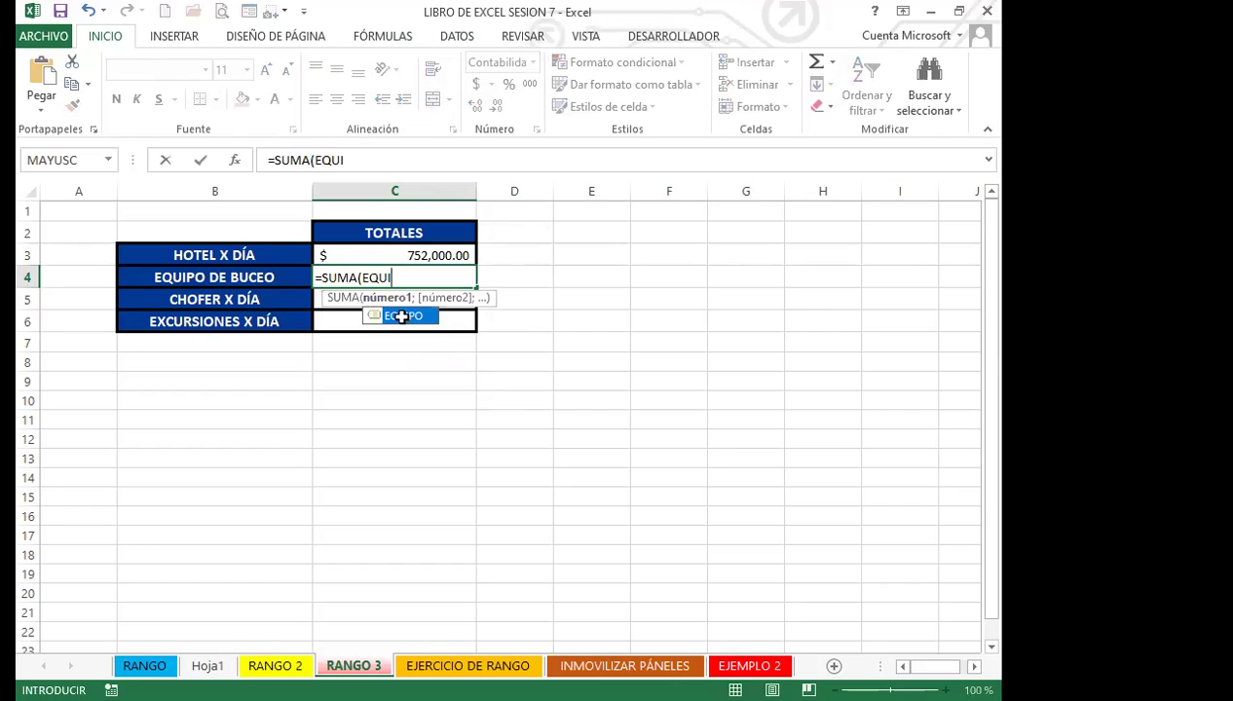
double_click(403, 316)
type(")")
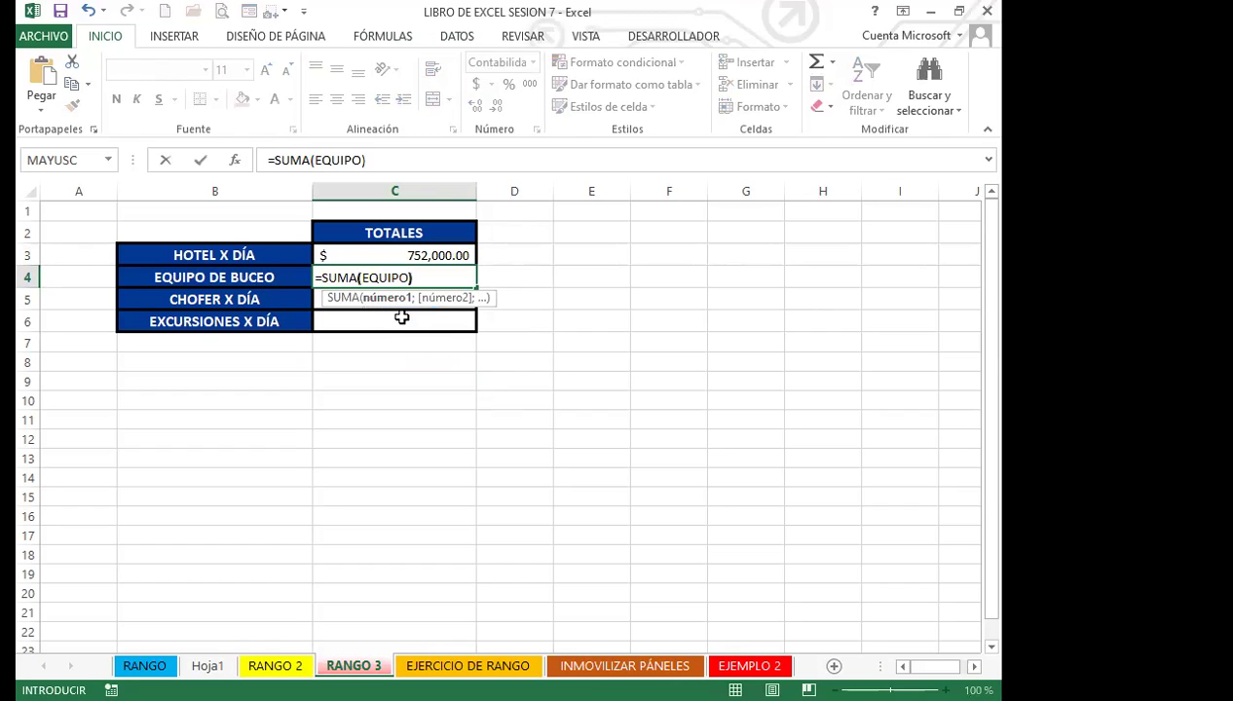
key("Return")
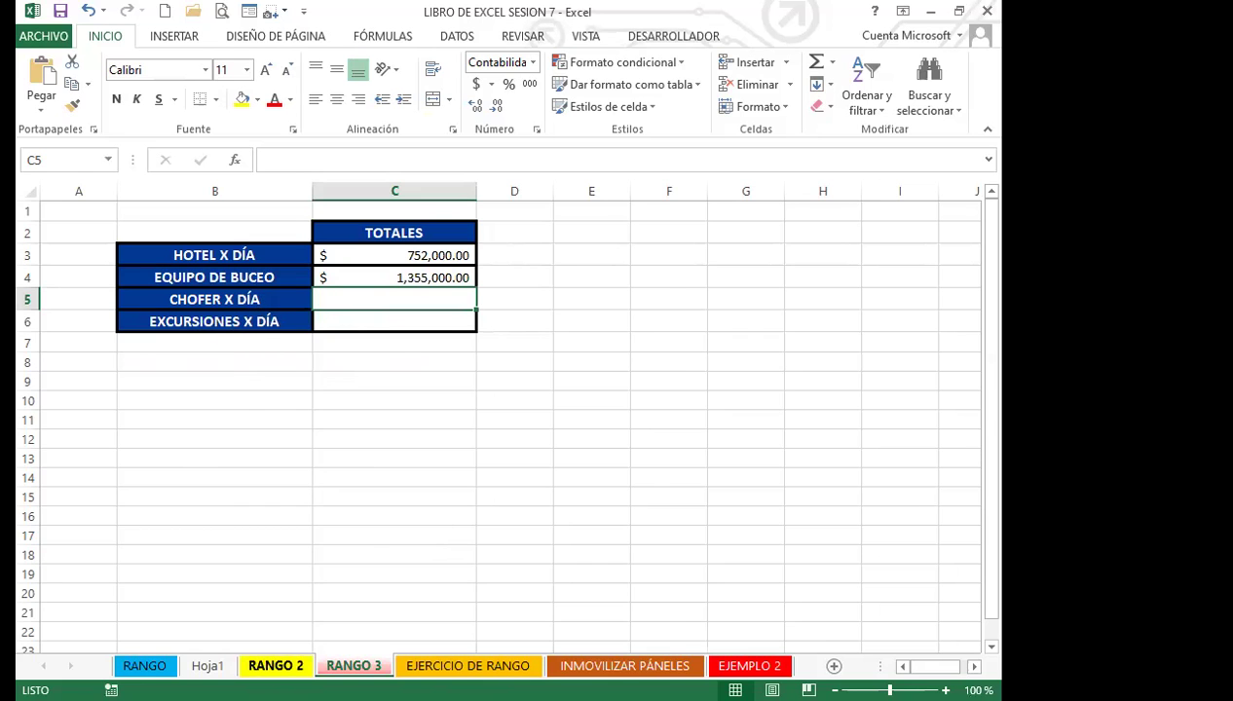
Step: Name the CHOFER X DÍA values in D2:D7 of sheet RANGO 2 CHOFER_X_DIA, using underscores instead of spaces
left_click(275, 665)
left_click(556, 425)
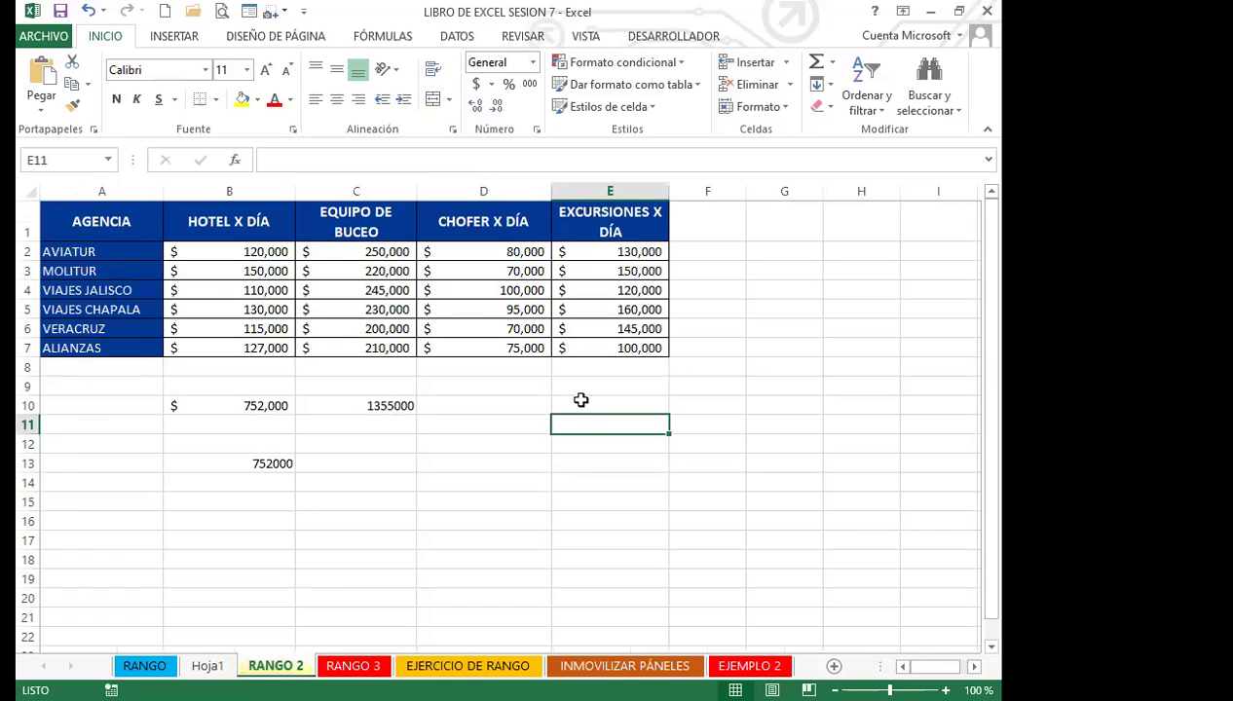
left_click(588, 389)
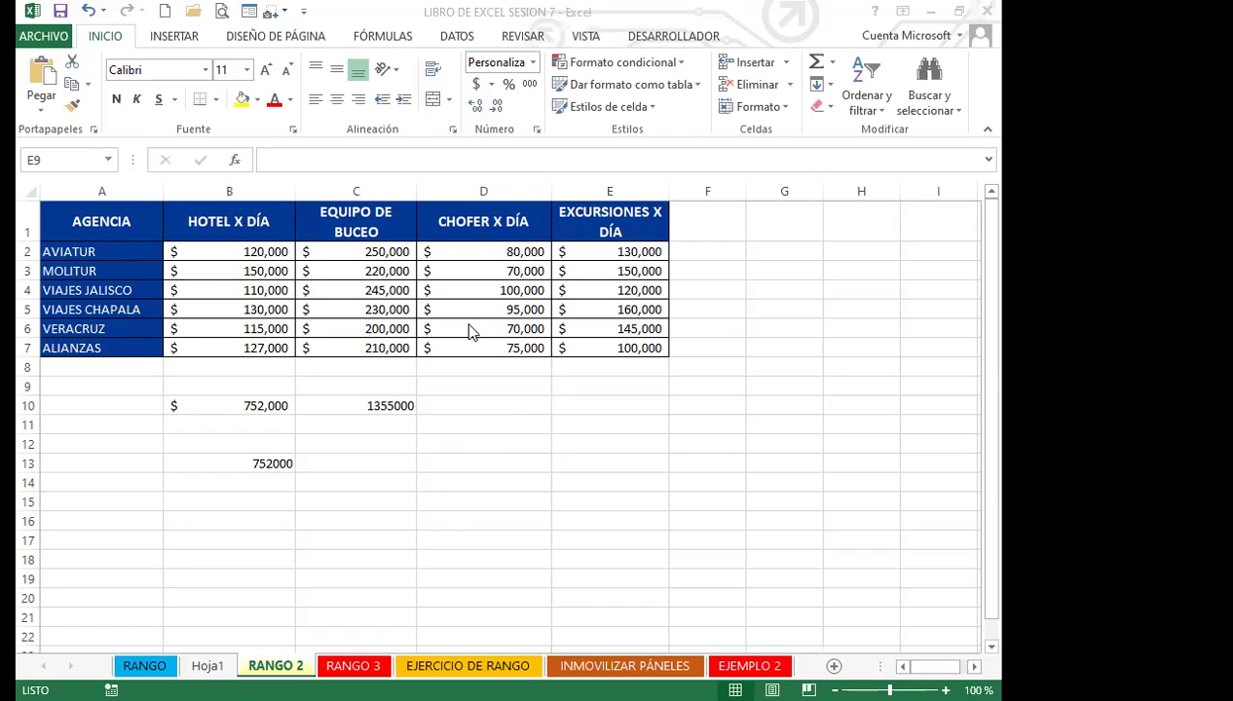
left_click_drag(479, 250, 465, 347)
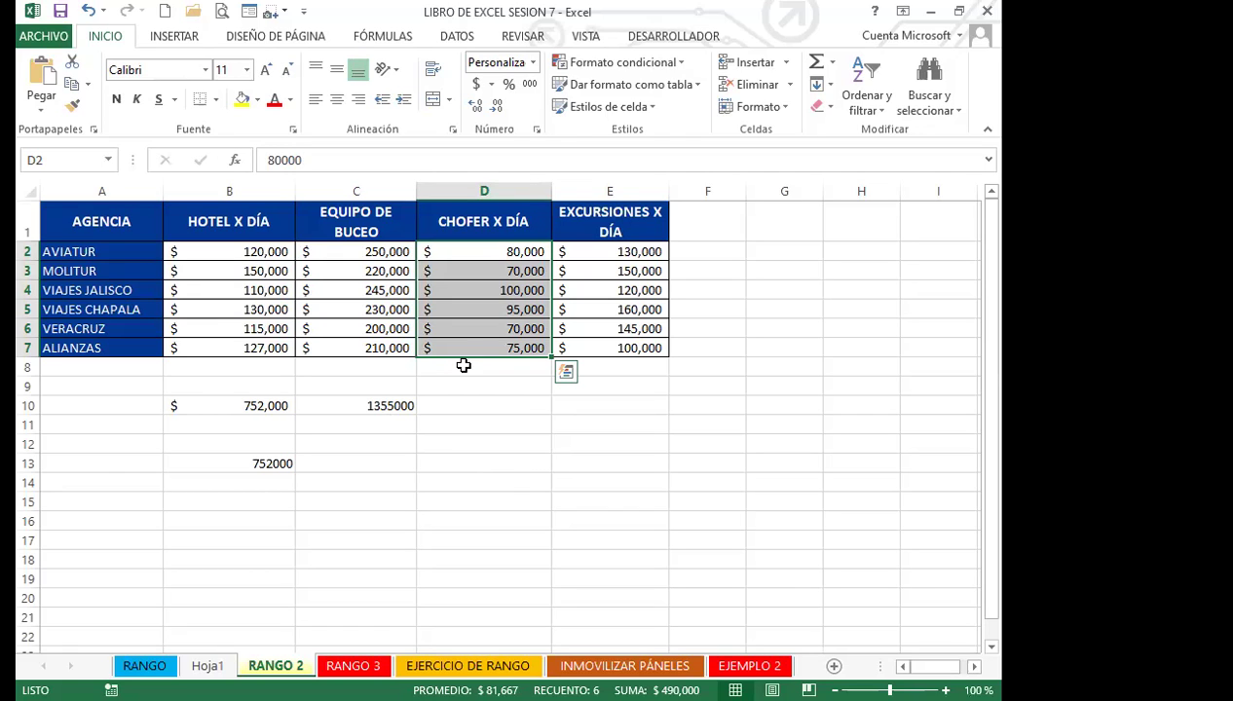
left_click(61, 162)
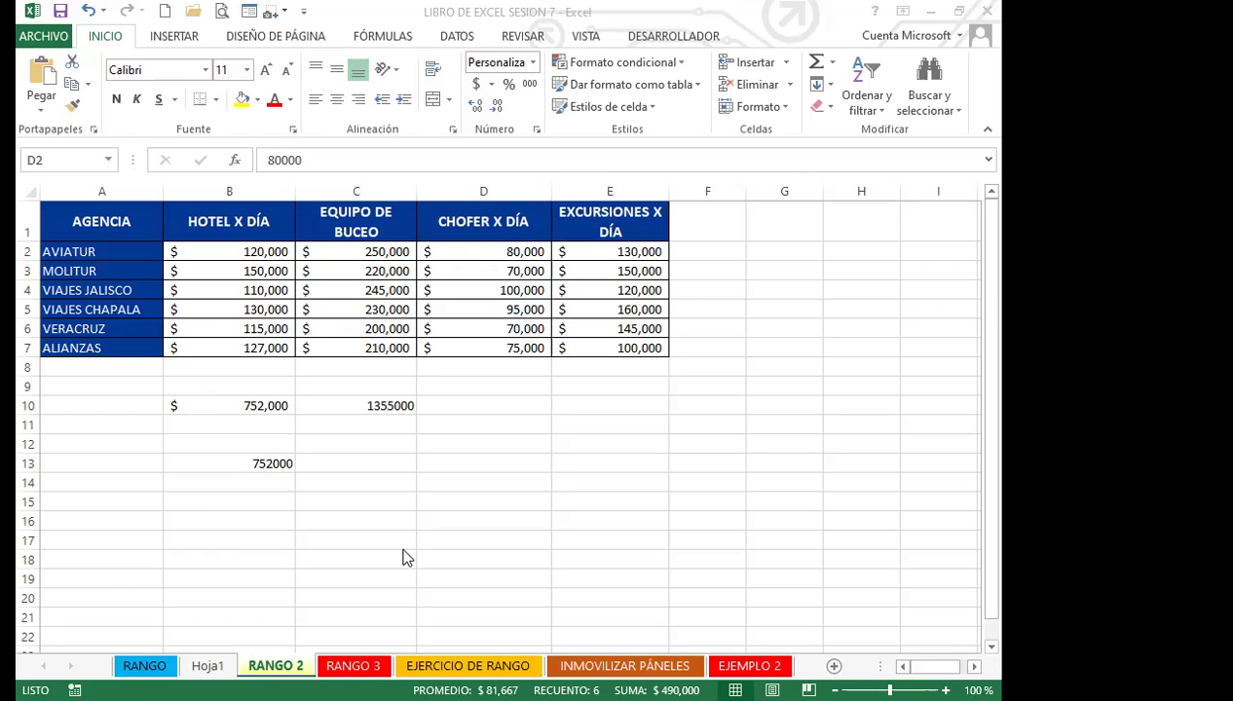
left_click(62, 154)
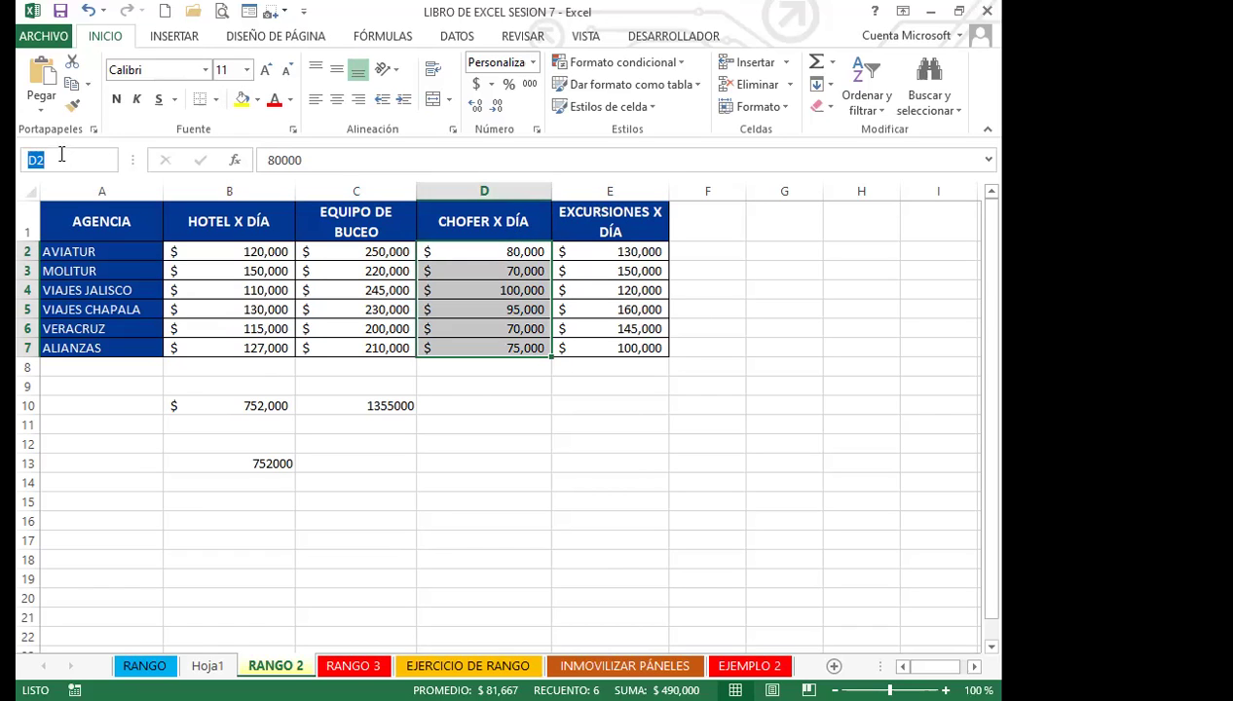
type("CHOFER X DIA")
left_click(53, 160)
type("CHOFER_")
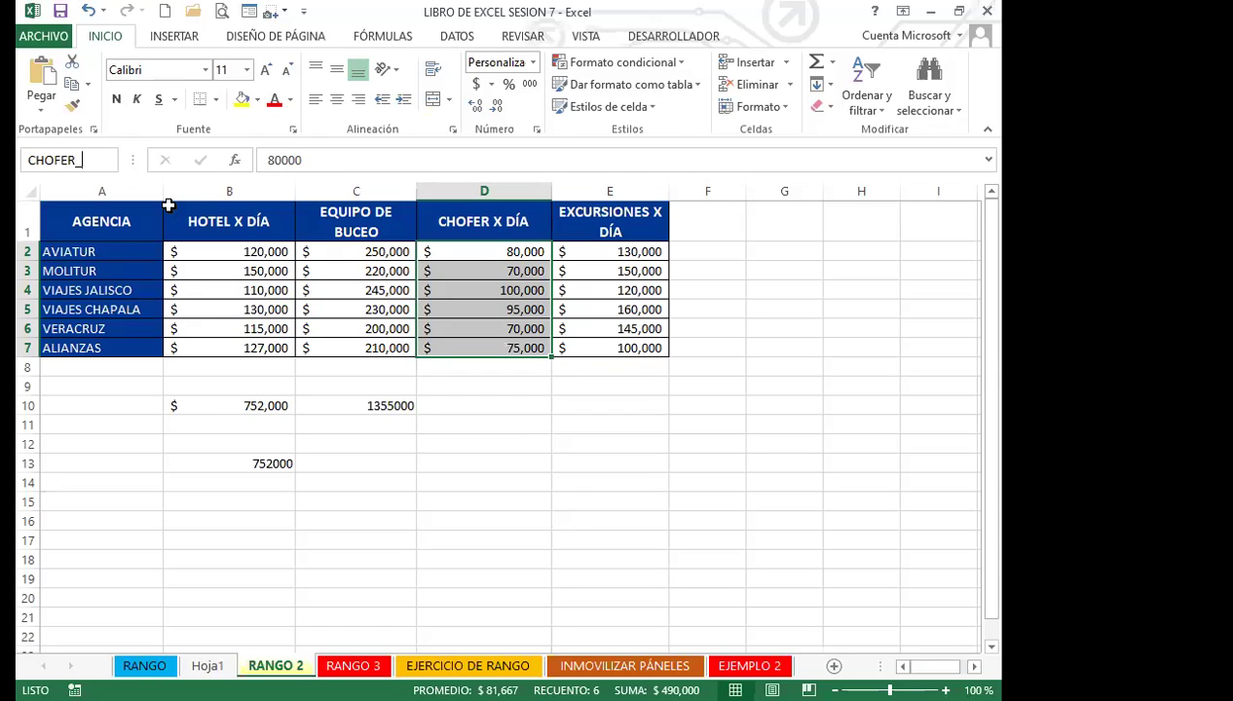
type("-")
key("BackSpace")
type("X_DIA")
key("Return")
left_click(492, 384)
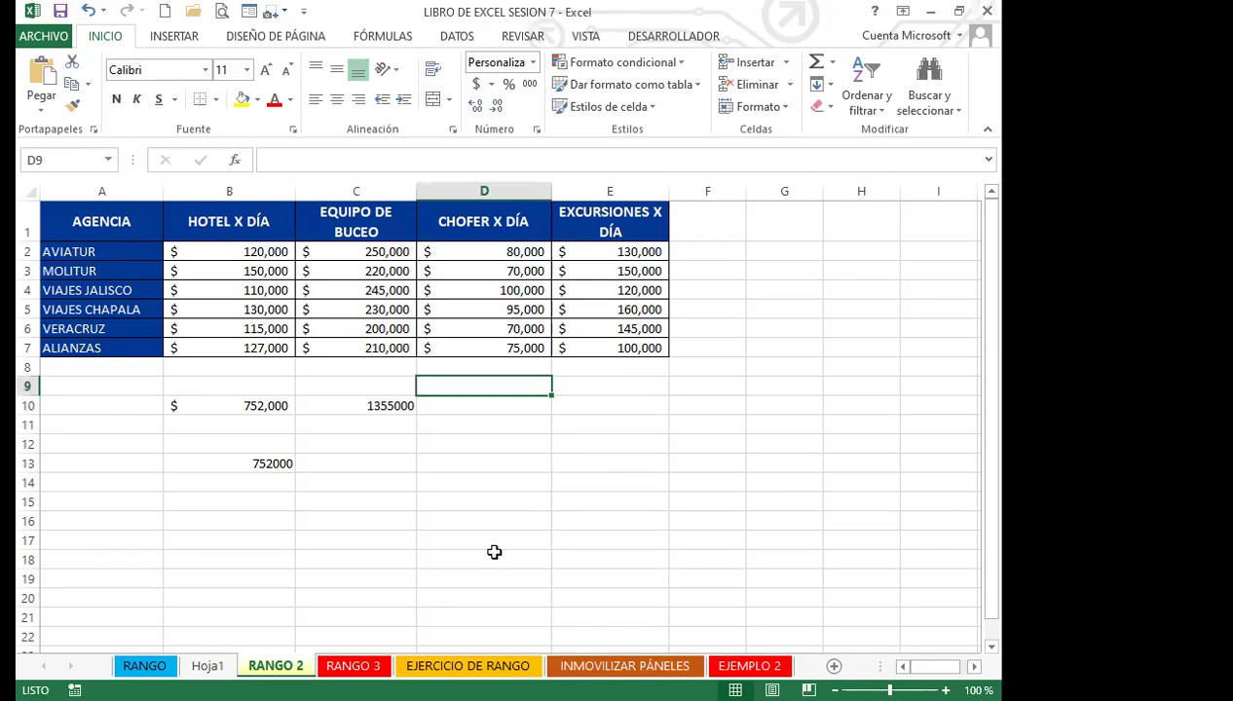
Step: Total the named range CHOFER_X_DIA in the CHOFER X DÍA cell C5 of sheet RANGO 3 with =SUMA(CHOFER_X_DIA)
left_click(352, 665)
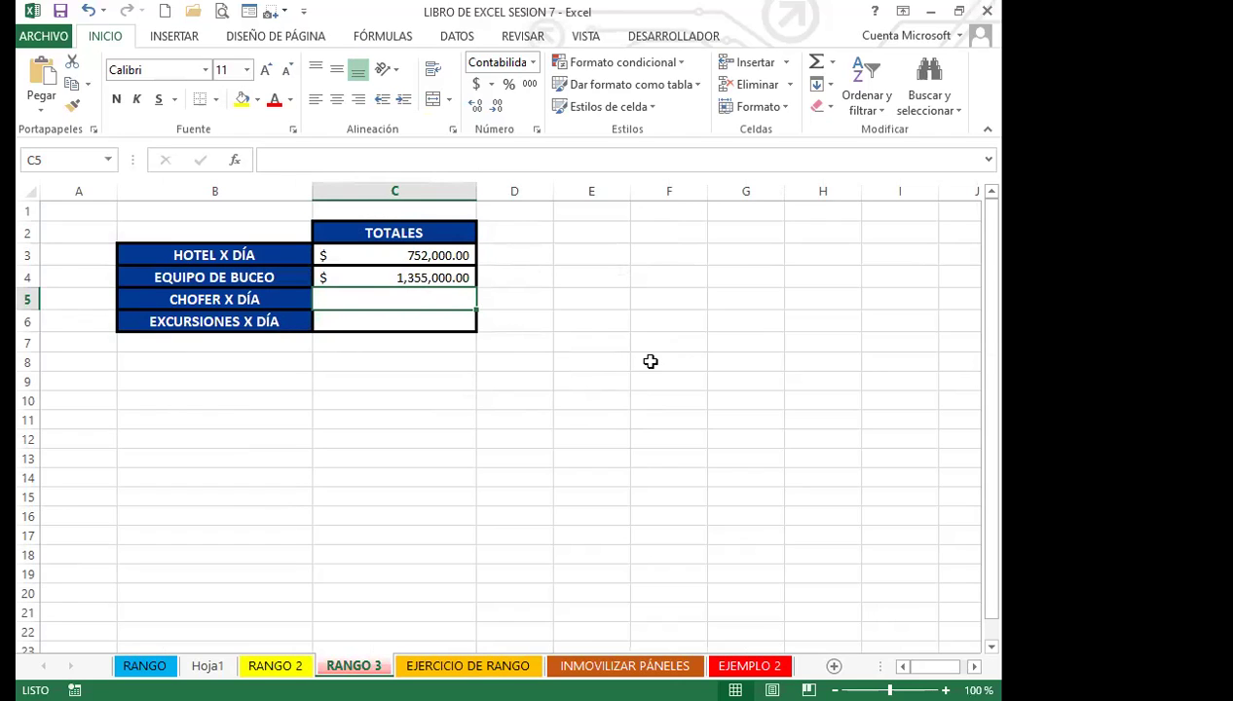
type("=S")
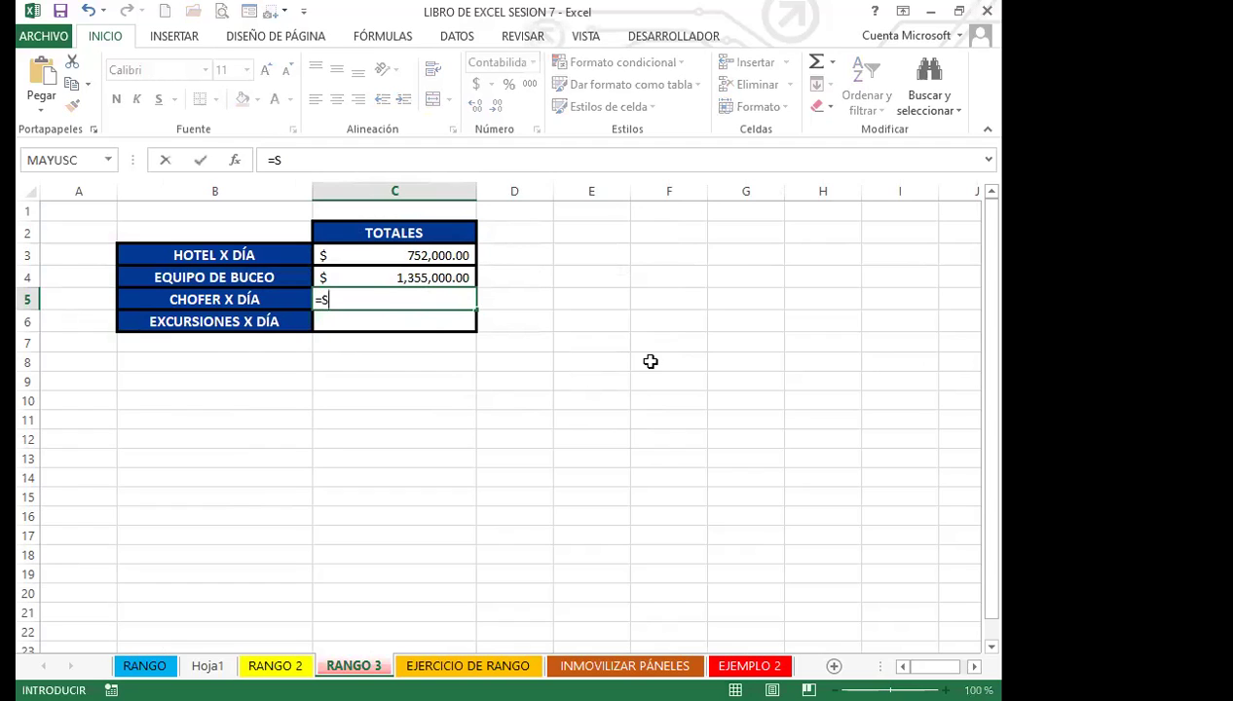
type("UMA")
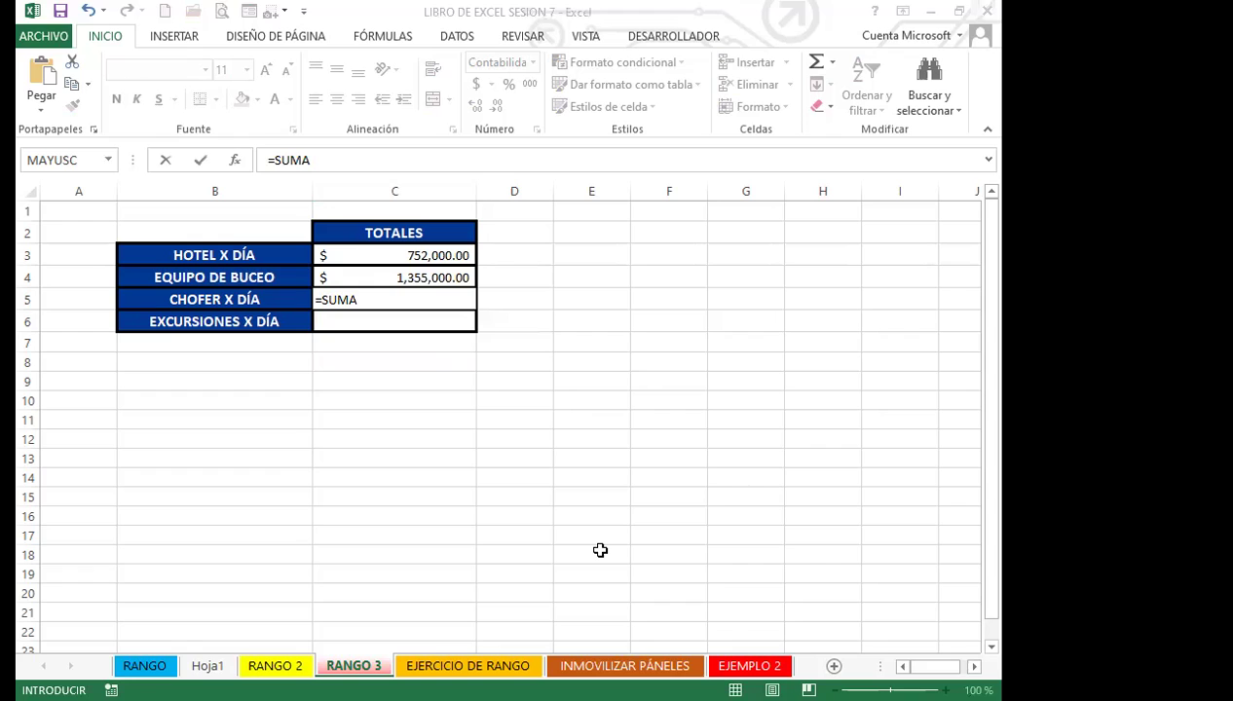
left_click(366, 300)
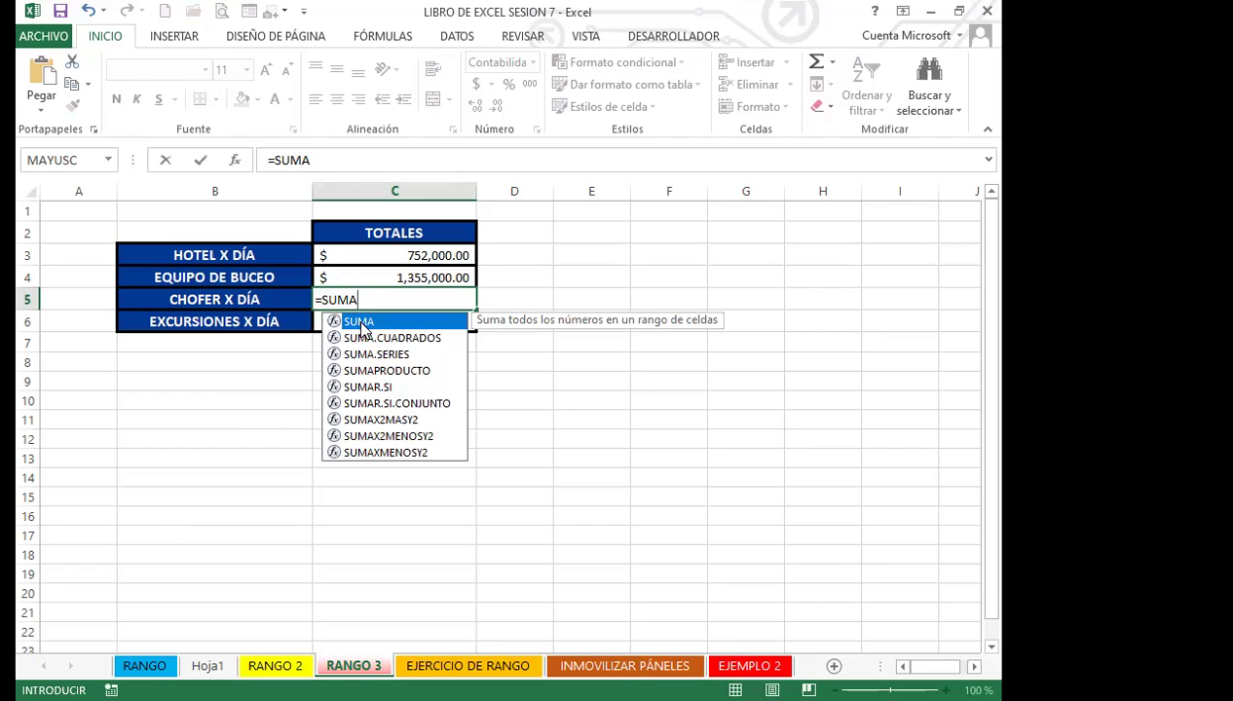
type("(")
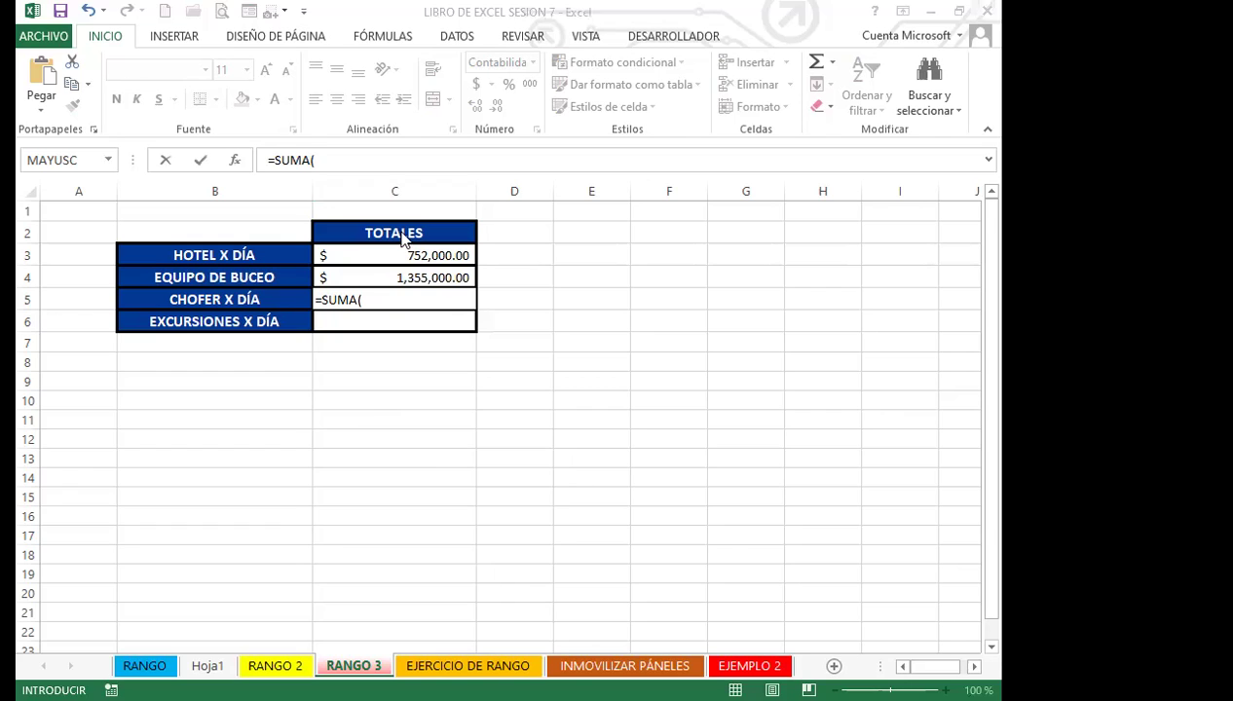
left_click(376, 301)
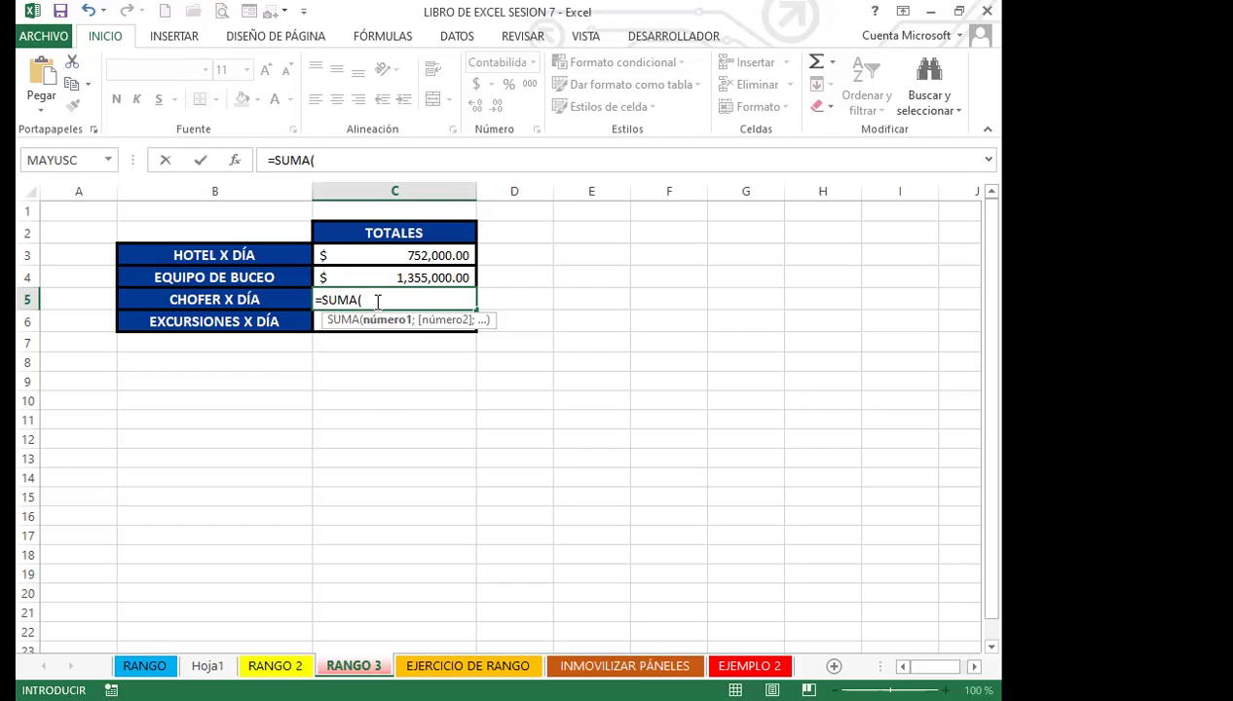
type("CHO")
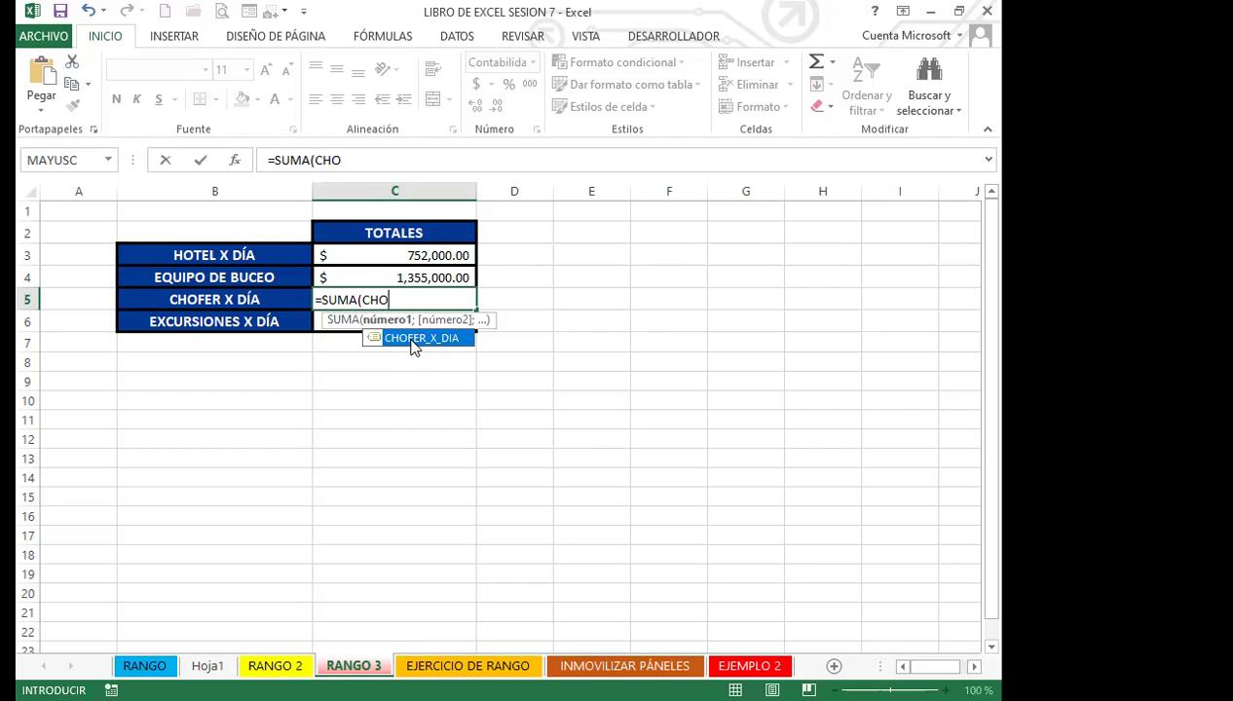
double_click(397, 337)
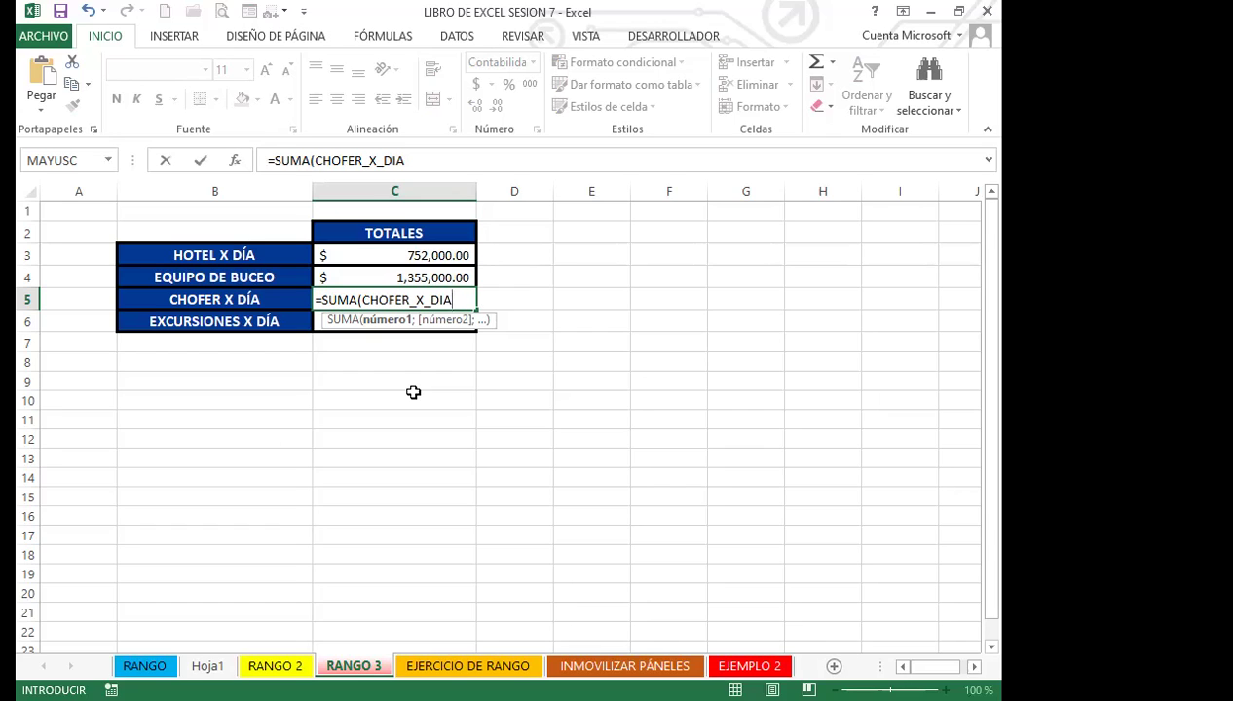
key("Return")
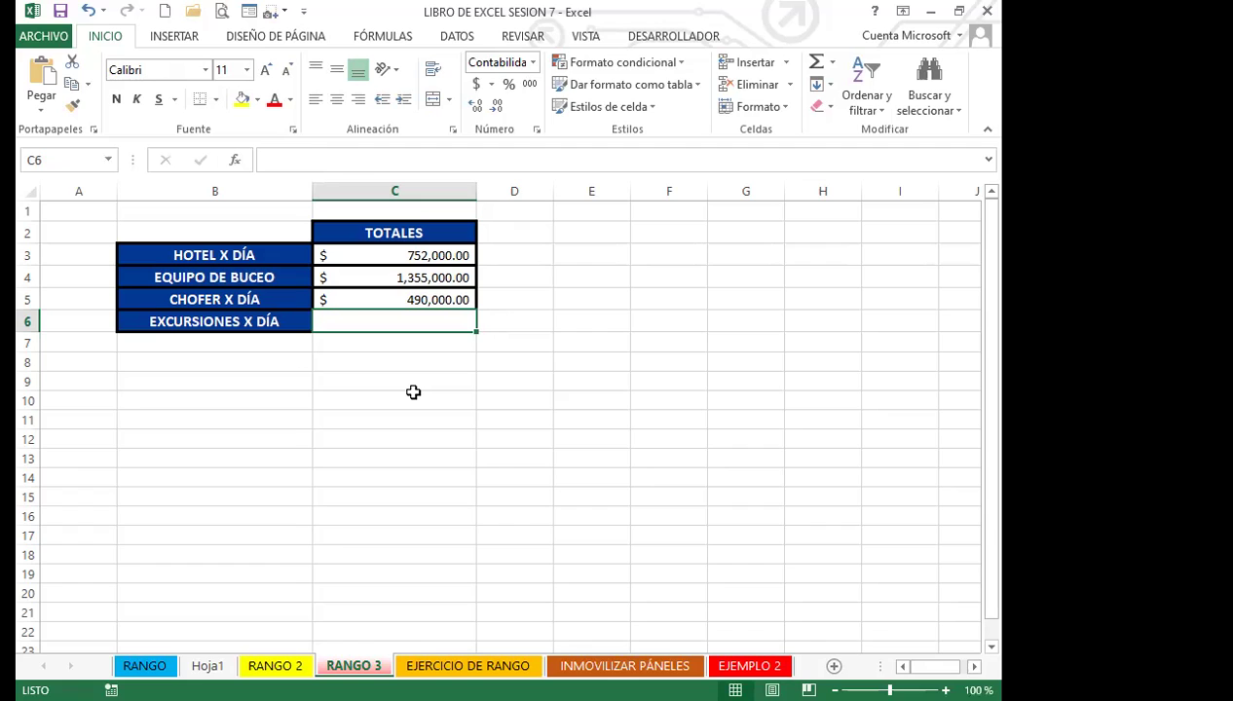
Step: Review the formula in the CHOFER X DÍA total cell C5 without changing it
left_click(410, 302)
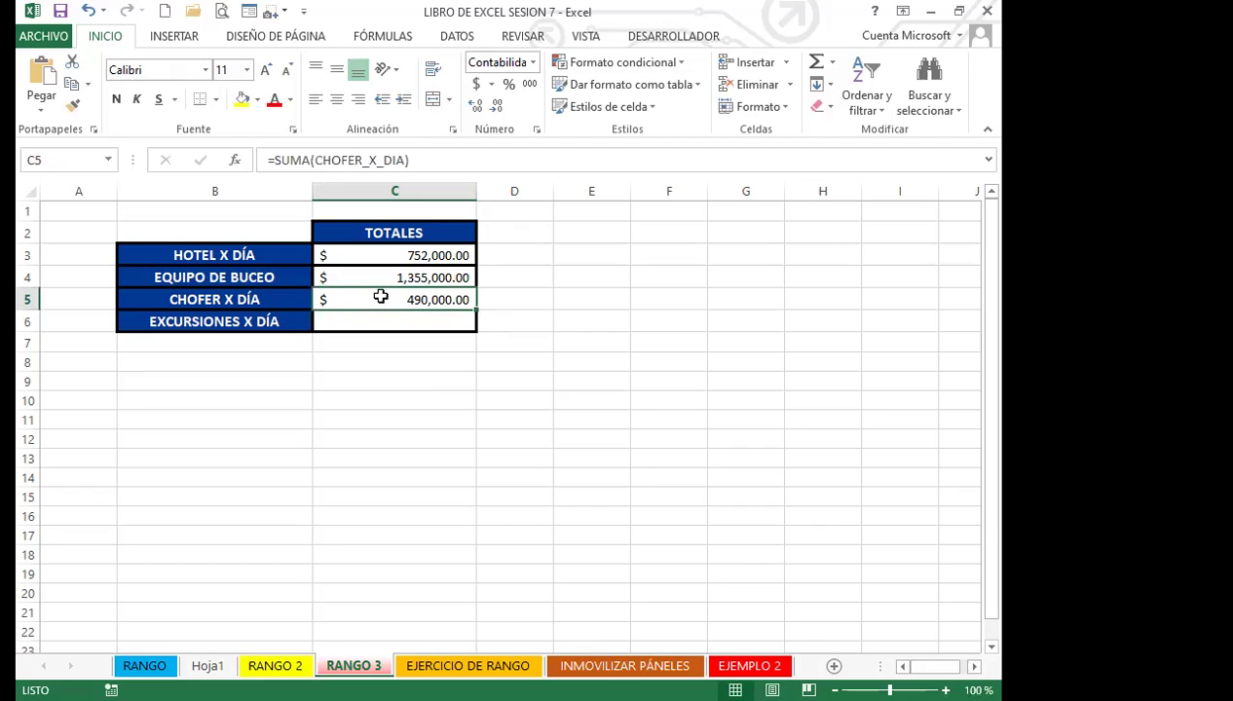
double_click(410, 302)
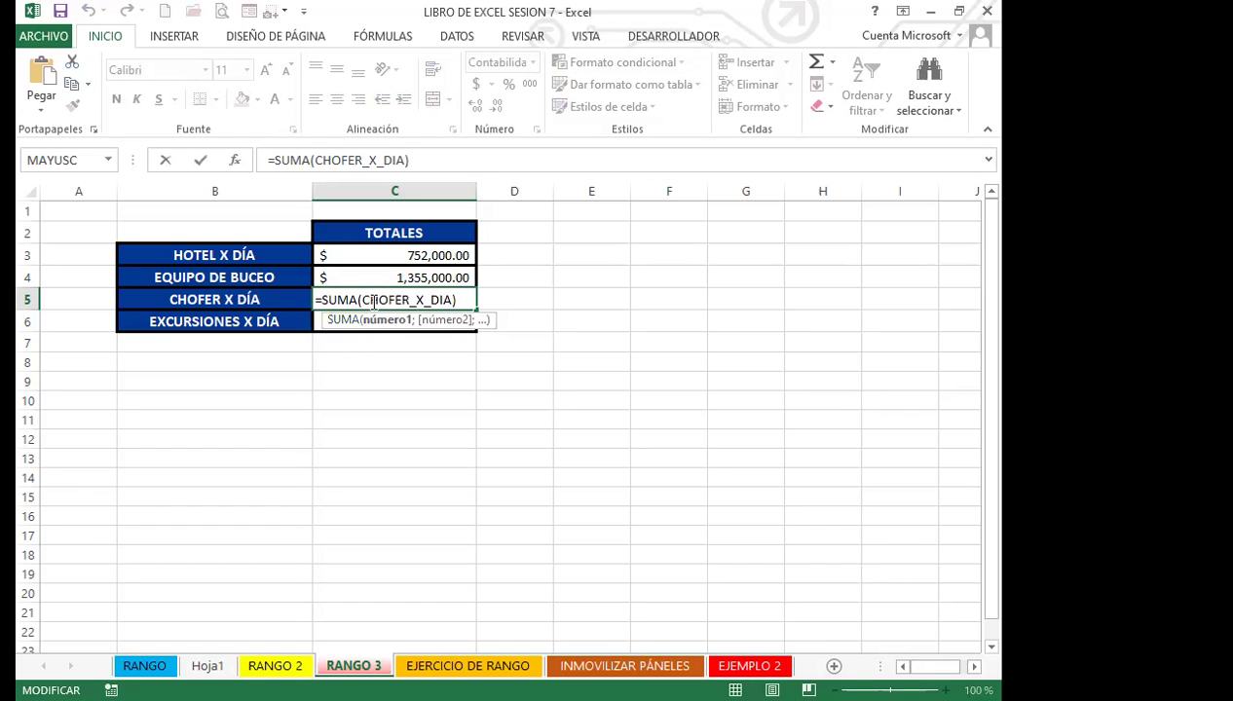
key("Escape")
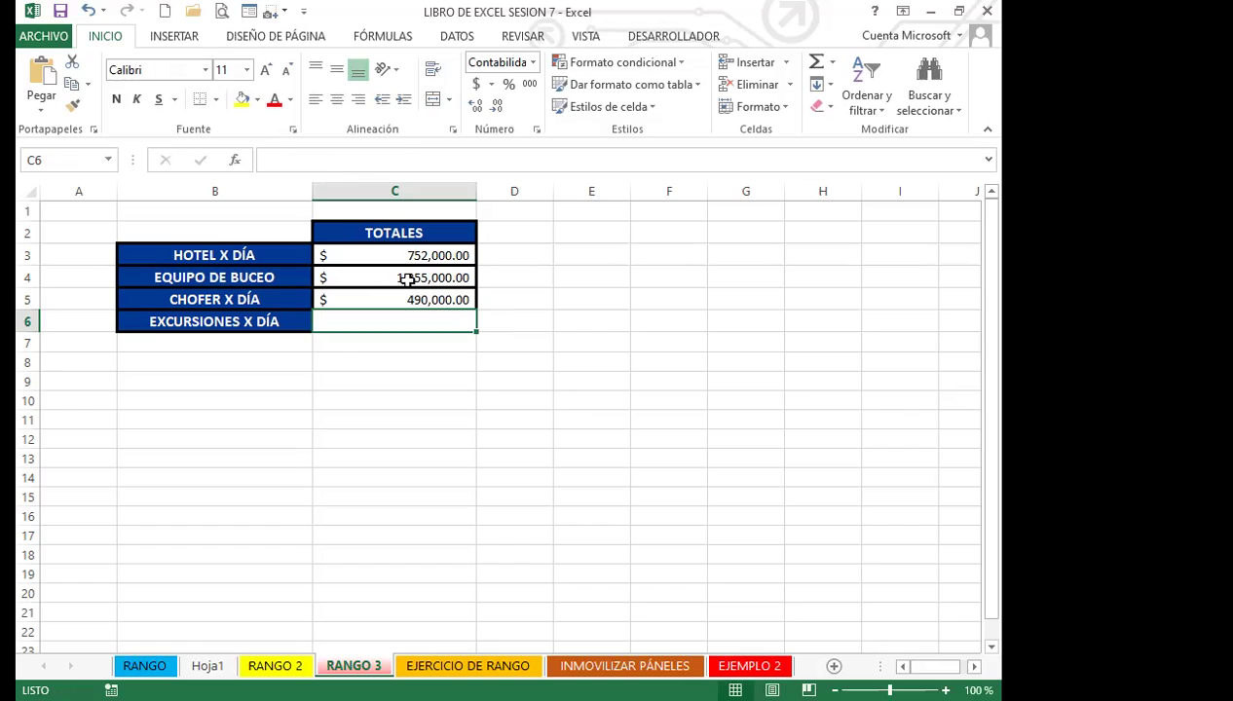
left_click(417, 160)
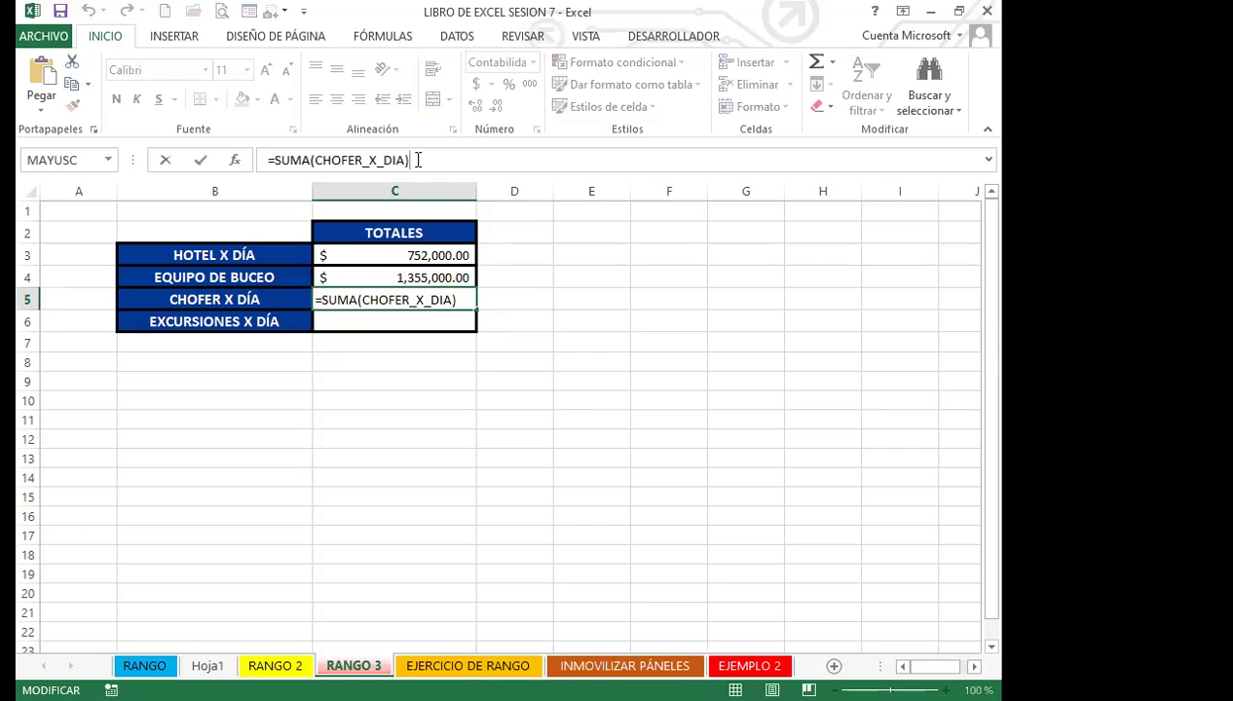
key("Return")
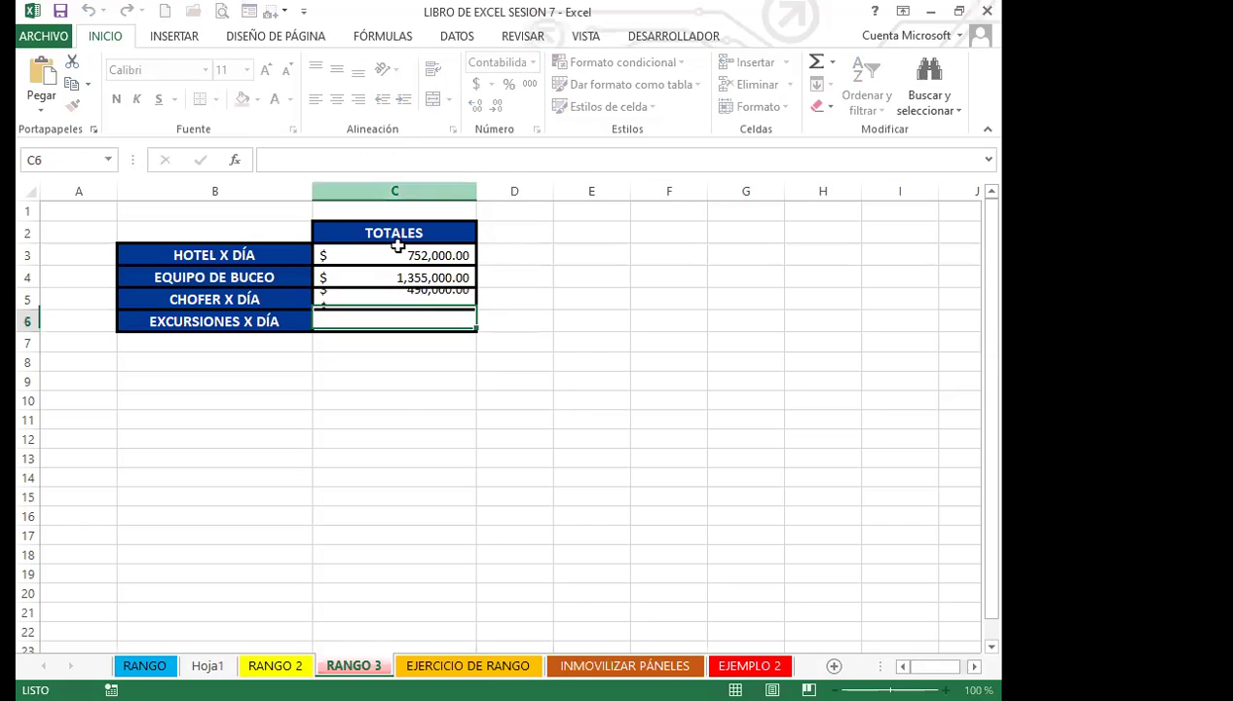
left_click(402, 399)
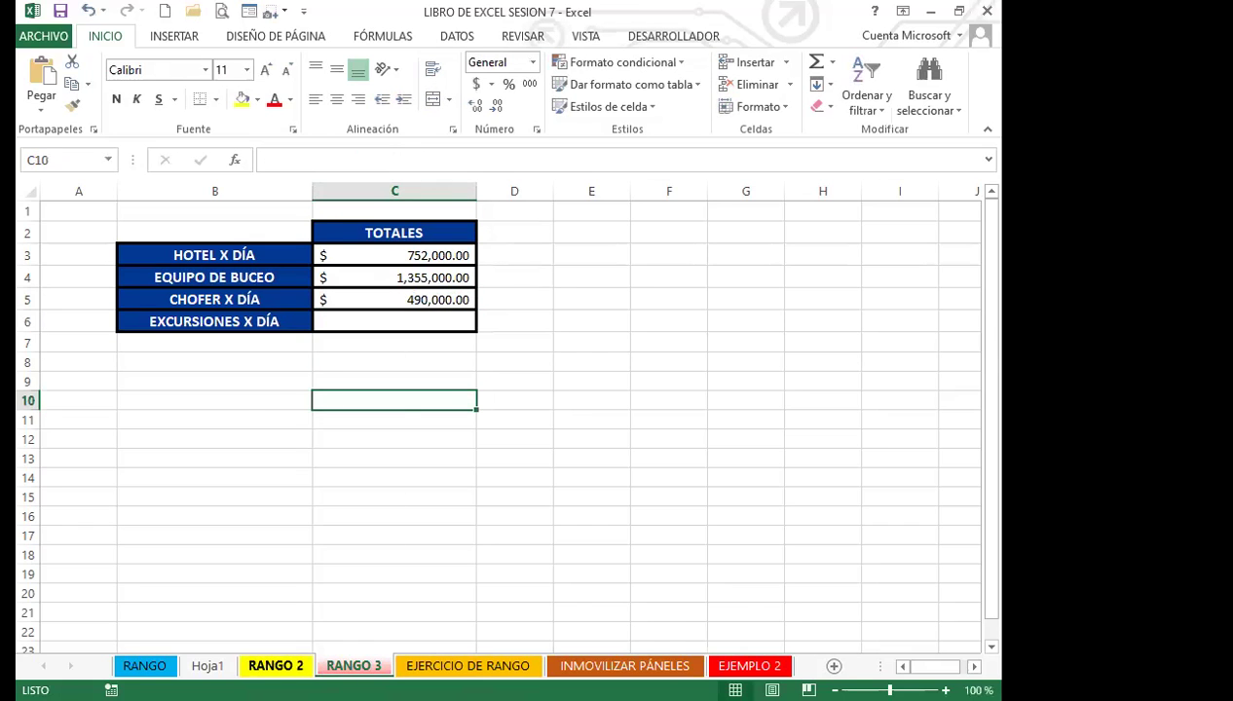
Step: Define the name EXCURSIONES_X_DÍA with workbook scope (Libro) for the EXCURSIONES X DÍA values in E2:E7 of sheet RANGO 2
left_click(275, 665)
left_click(531, 461)
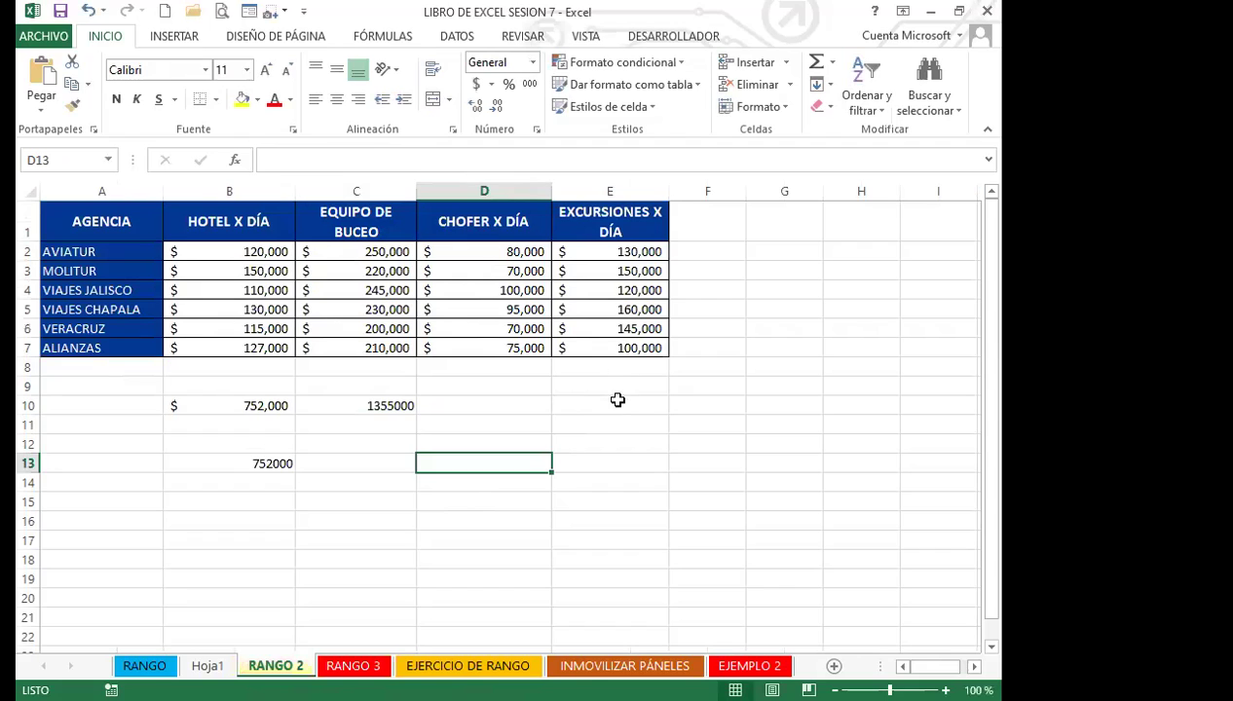
left_click(631, 384)
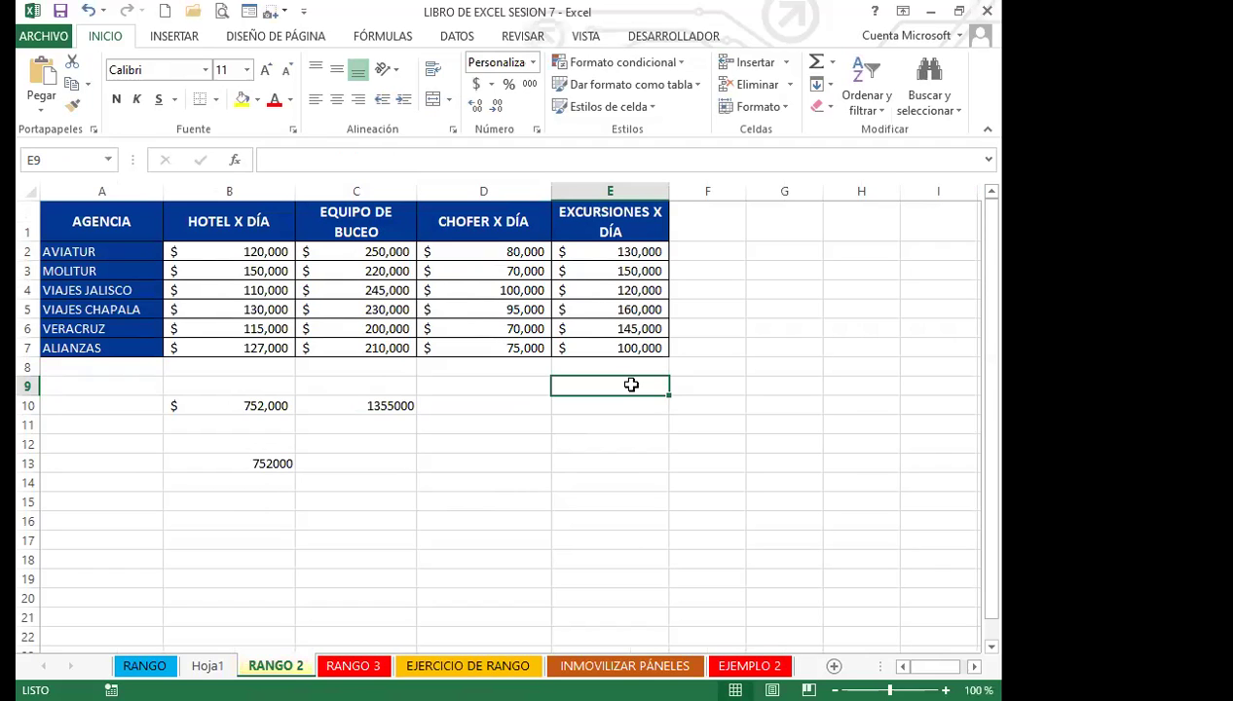
left_click_drag(593, 250, 594, 347)
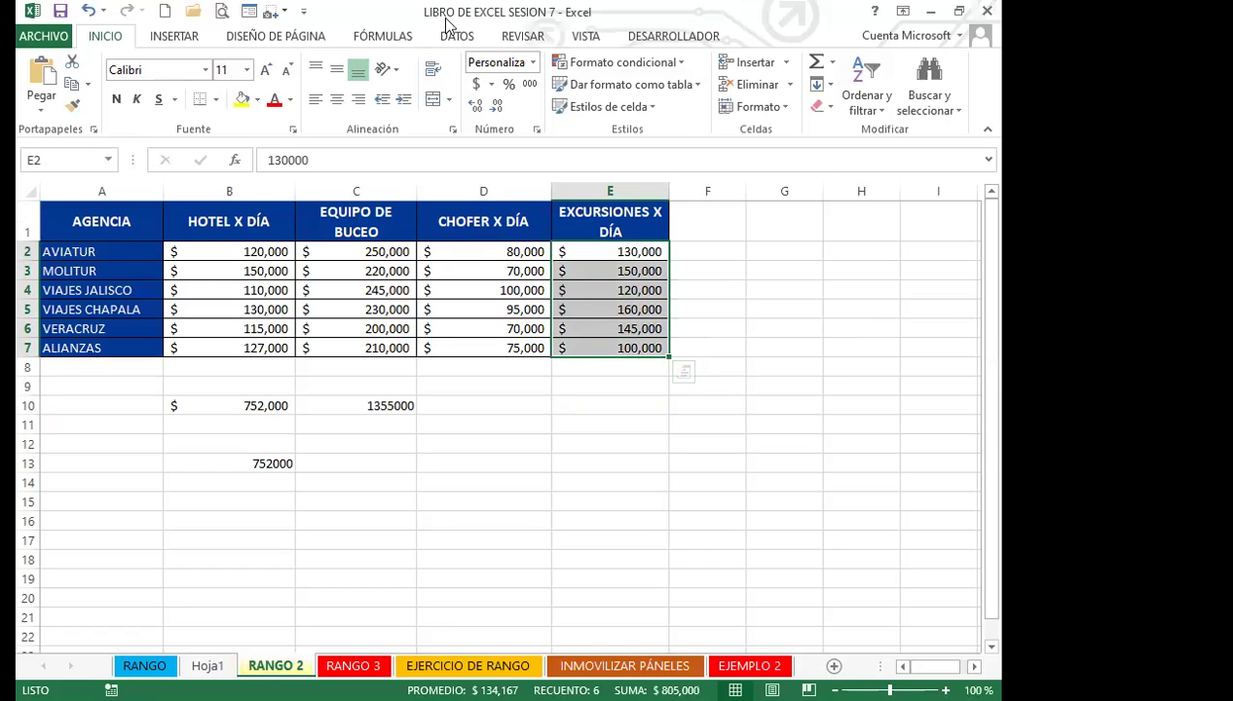
left_click(383, 36)
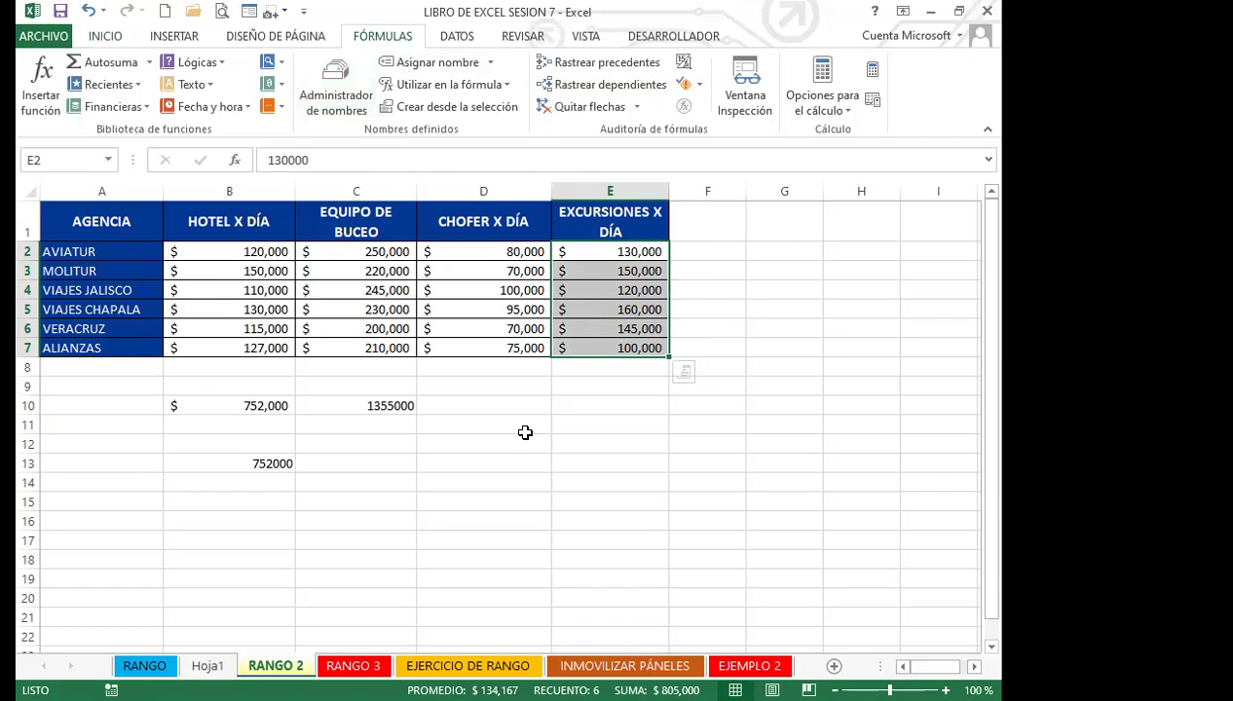
left_click(570, 458)
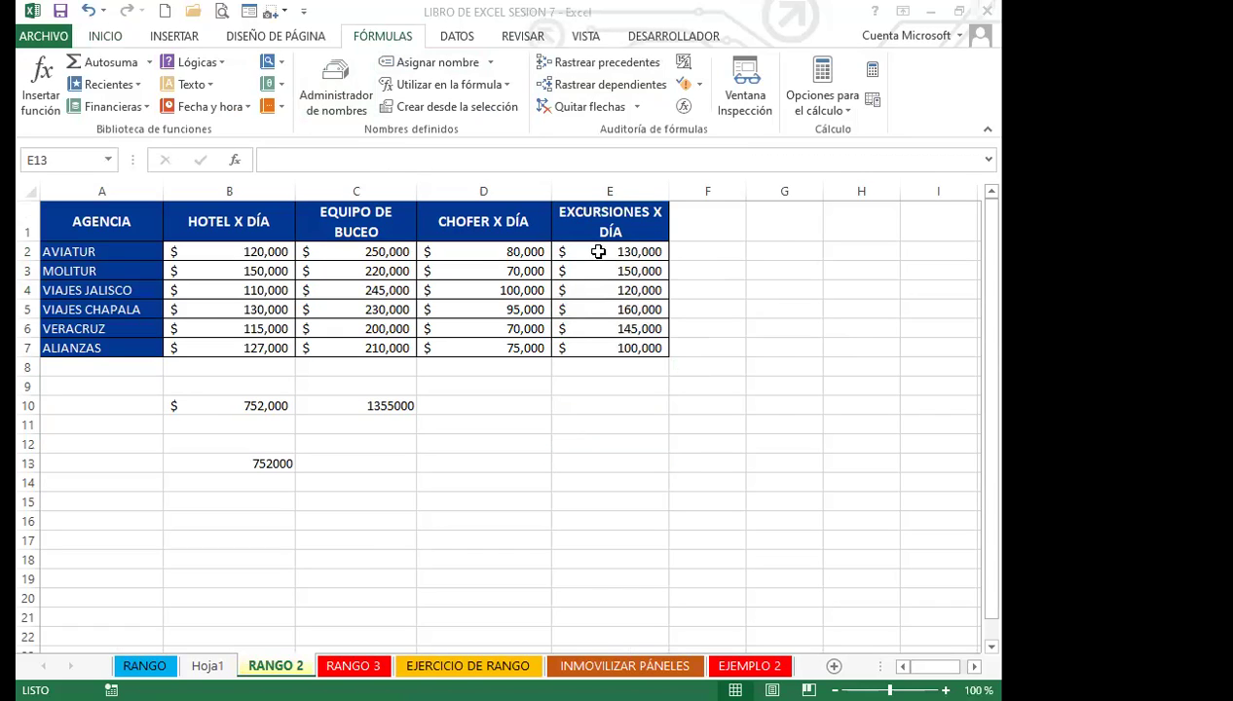
left_click(696, 331)
left_click_drag(591, 249, 586, 346)
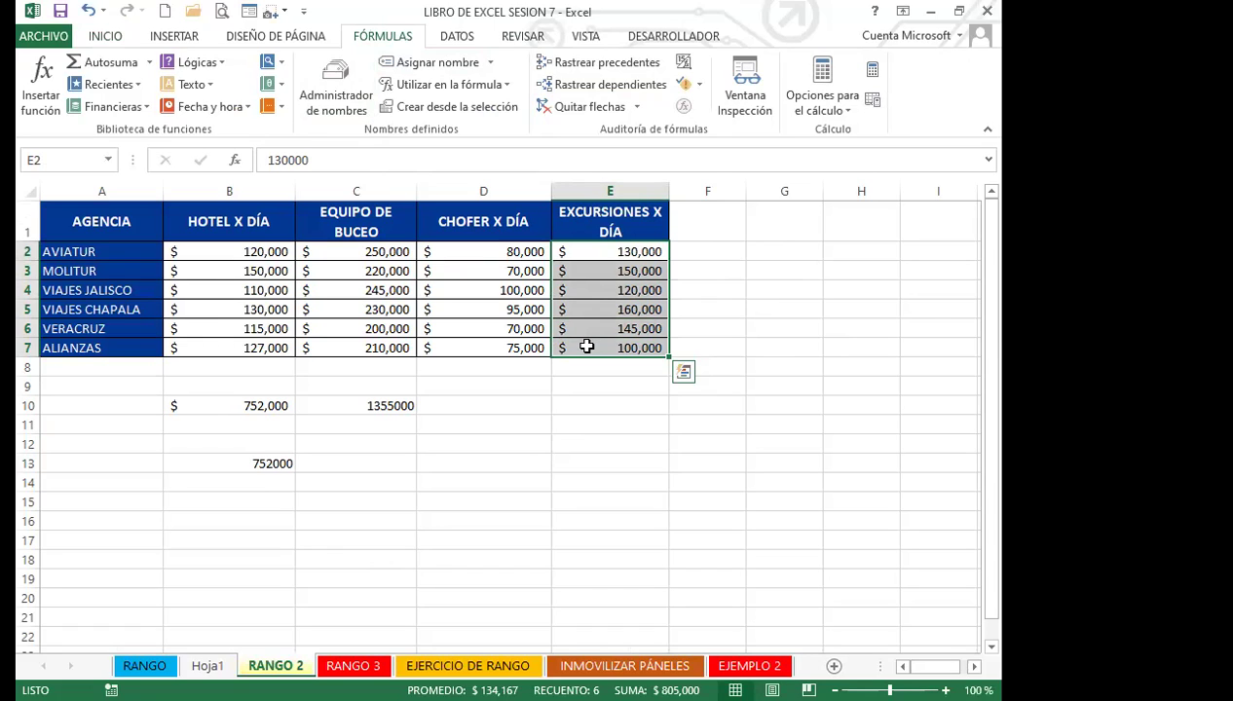
left_click(335, 94)
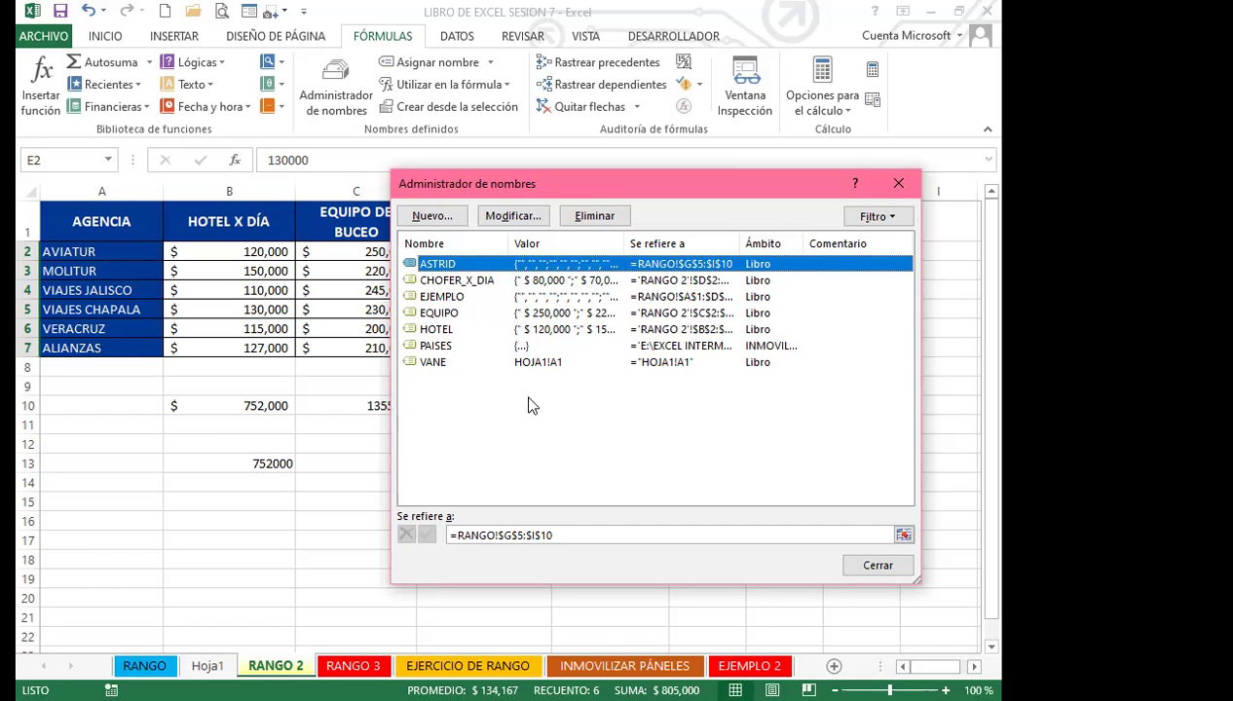
left_click(423, 219)
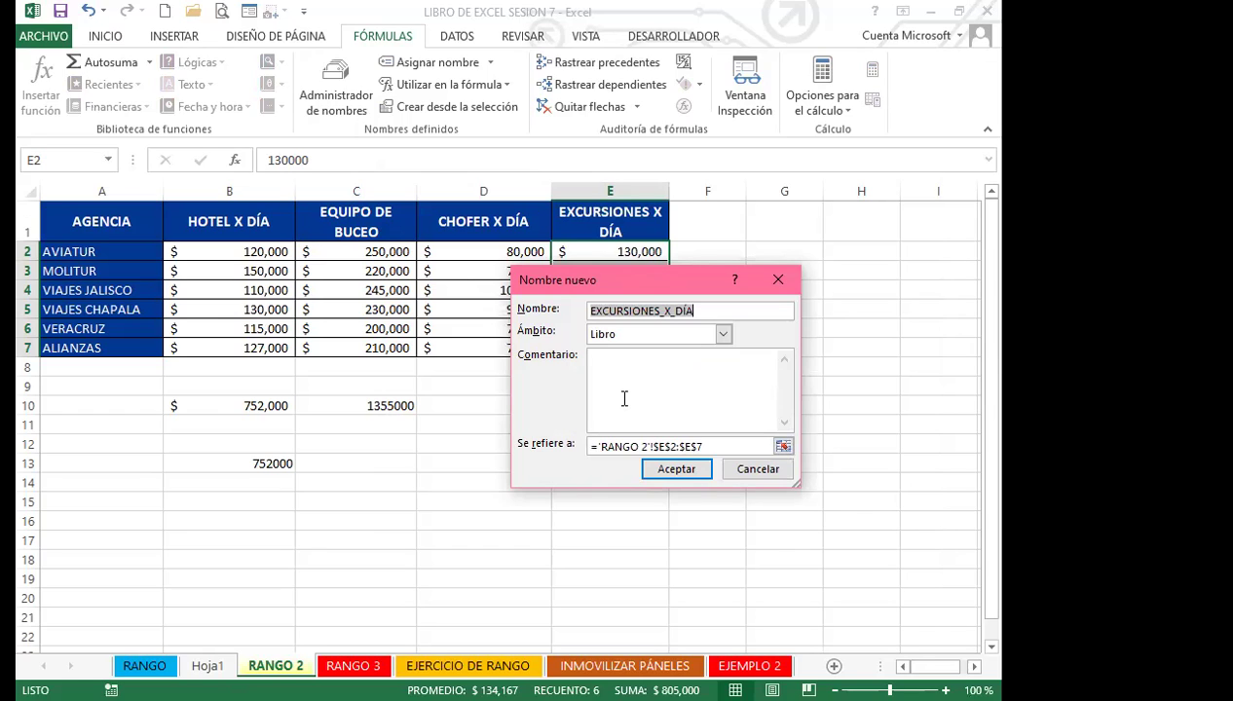
left_click(682, 473)
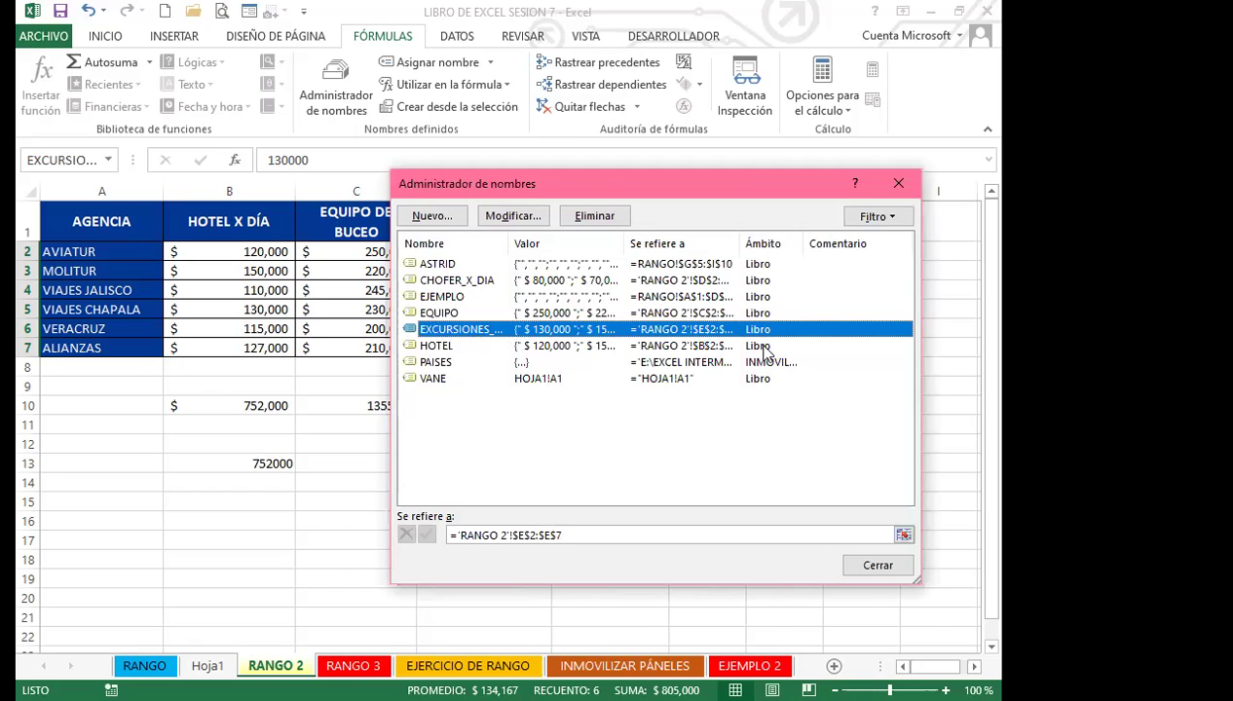
left_click(898, 182)
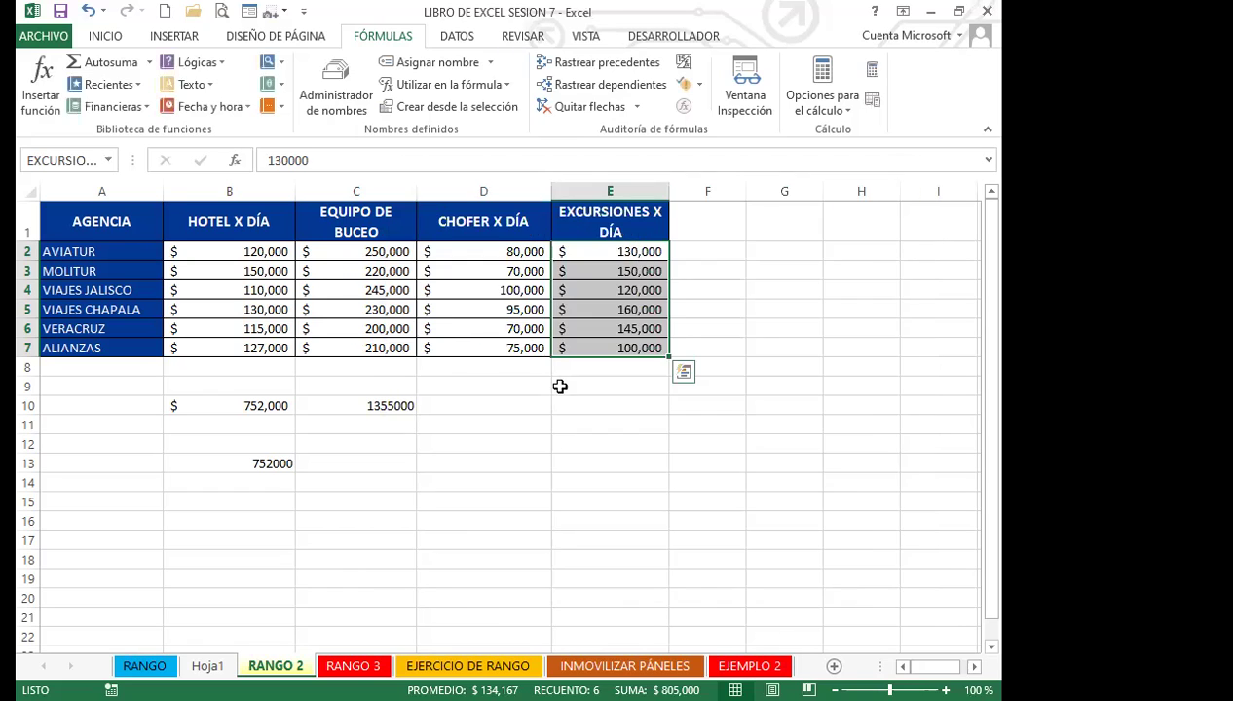
left_click(561, 386)
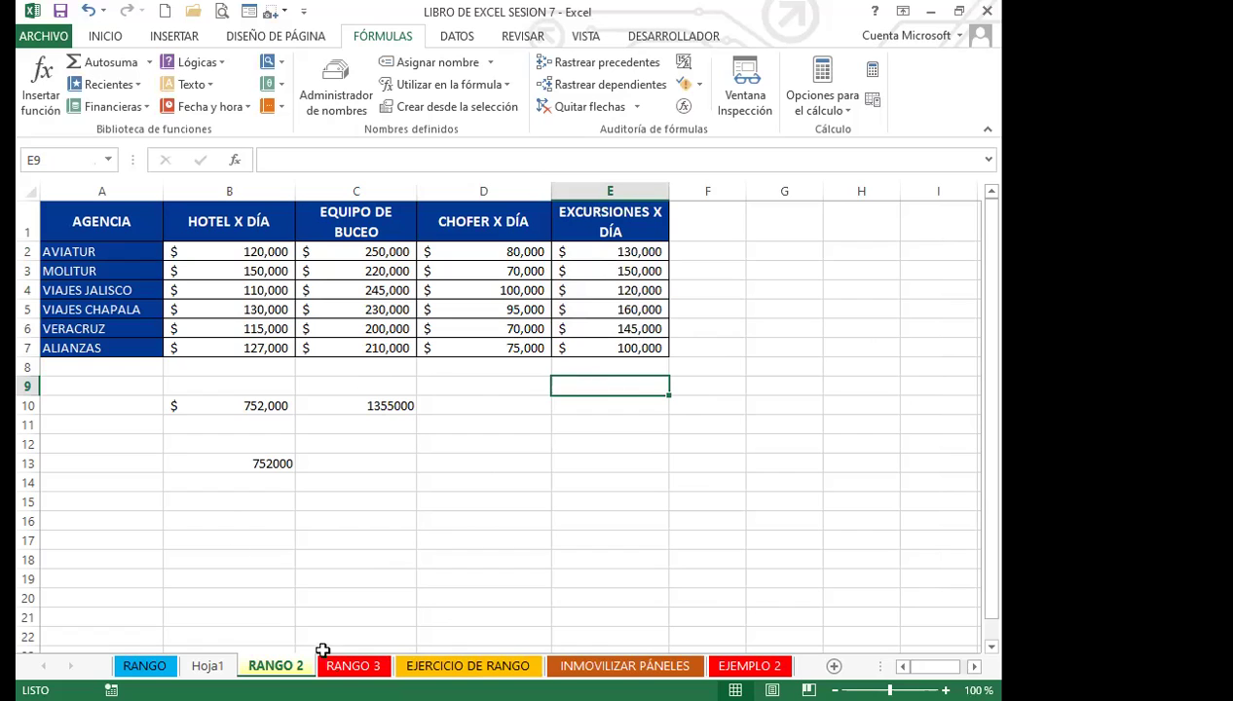
Step: Total the named range EXCURSIONES_X_DÍA in the EXCURSIONES X DÍA cell C6 of sheet RANGO 3 with =SUMA(EXCURSIONES_X_DÍA)
left_click(352, 665)
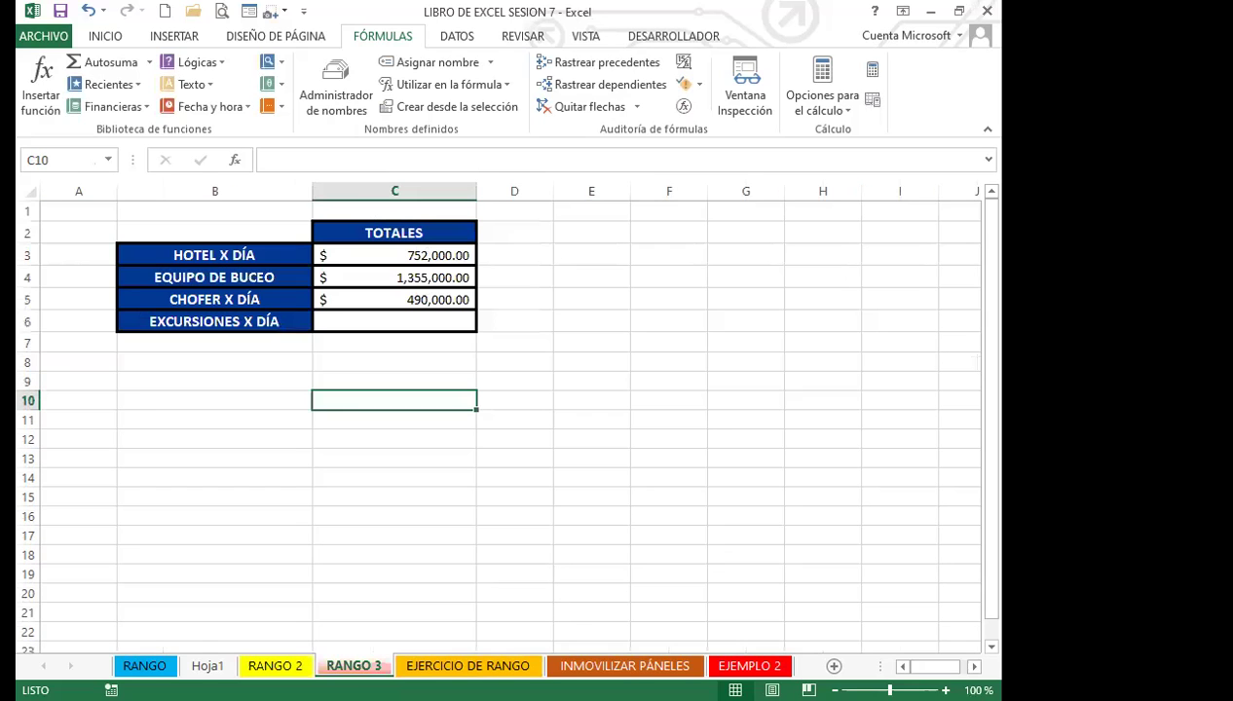
left_click(407, 323)
type("=")
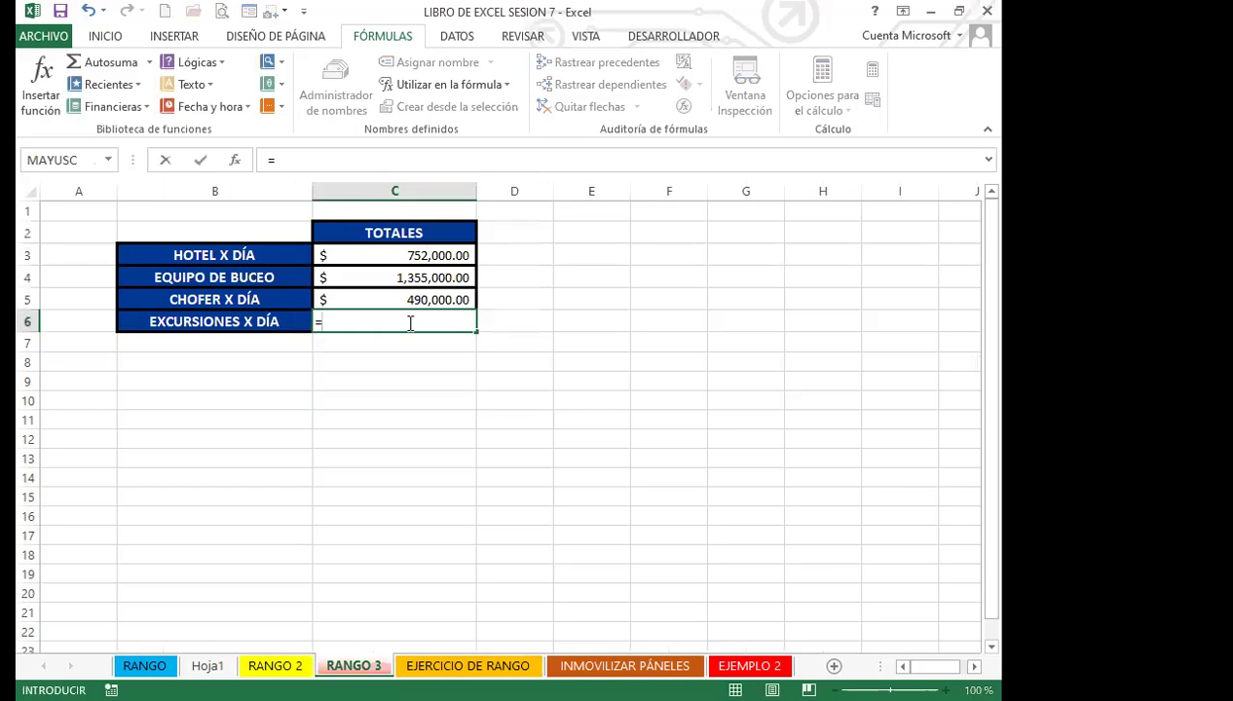
type("UM")
key("BackSpace")
key("BackSpace")
type("SU")
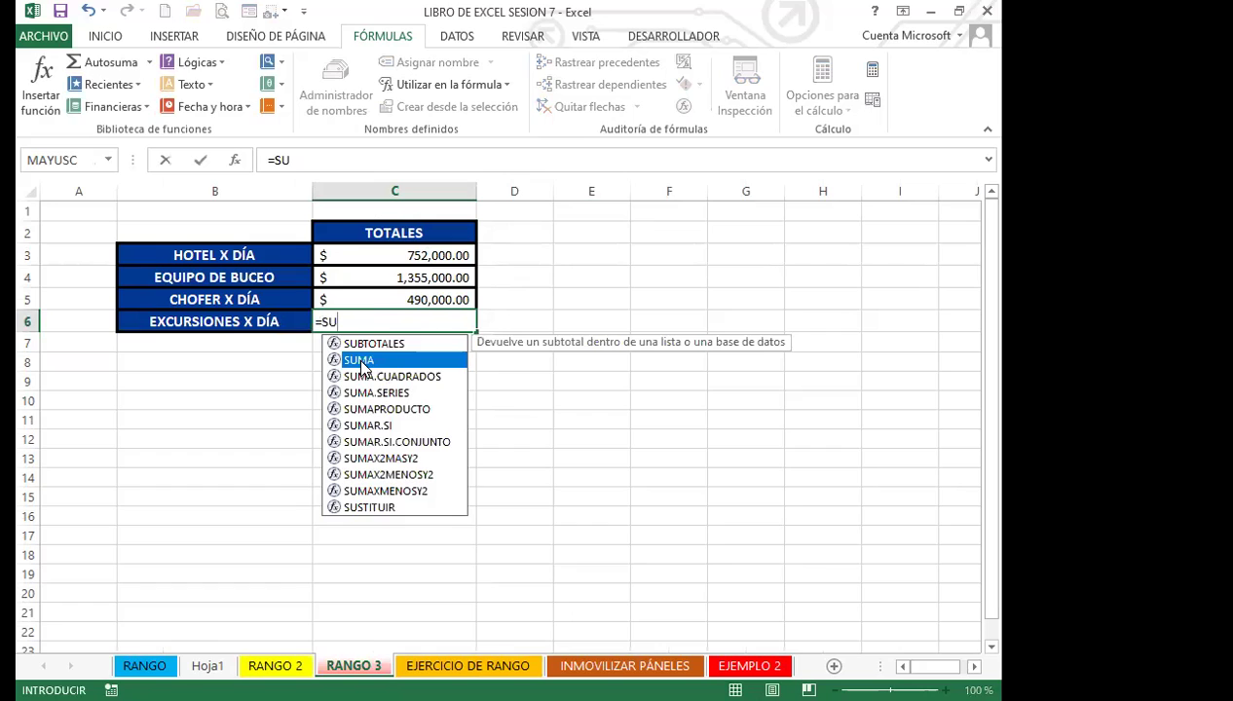
double_click(360, 368)
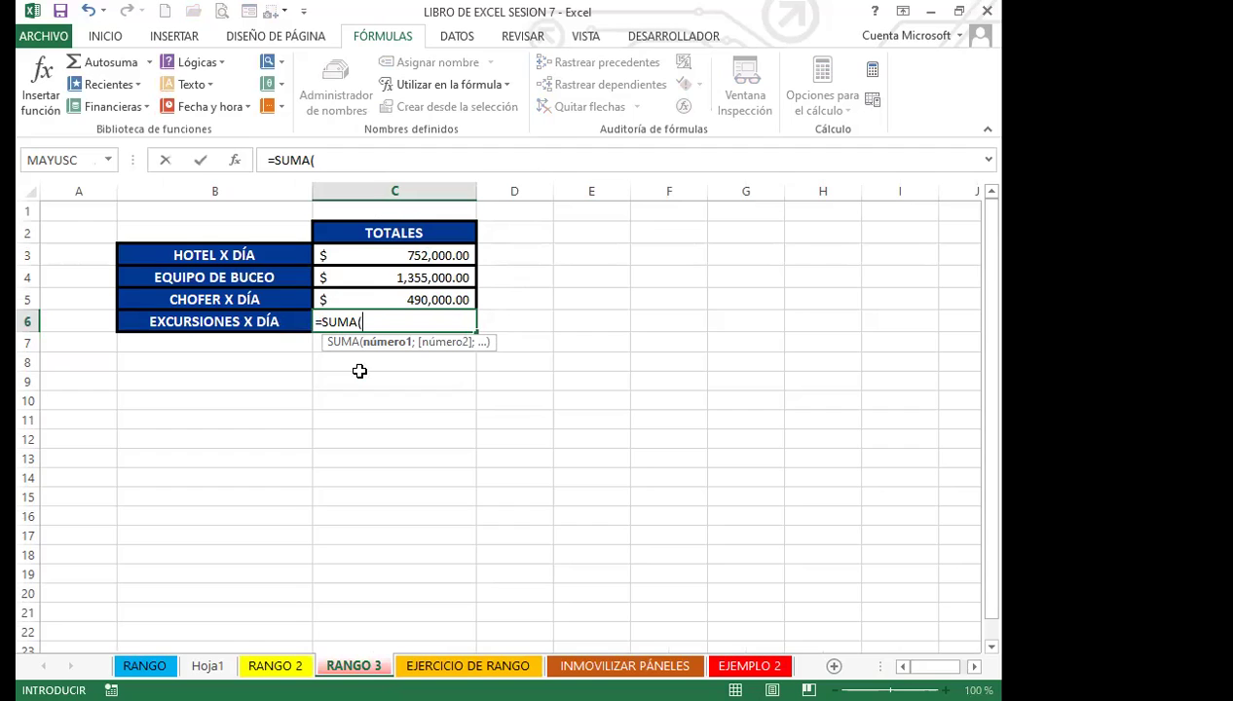
type("EX")
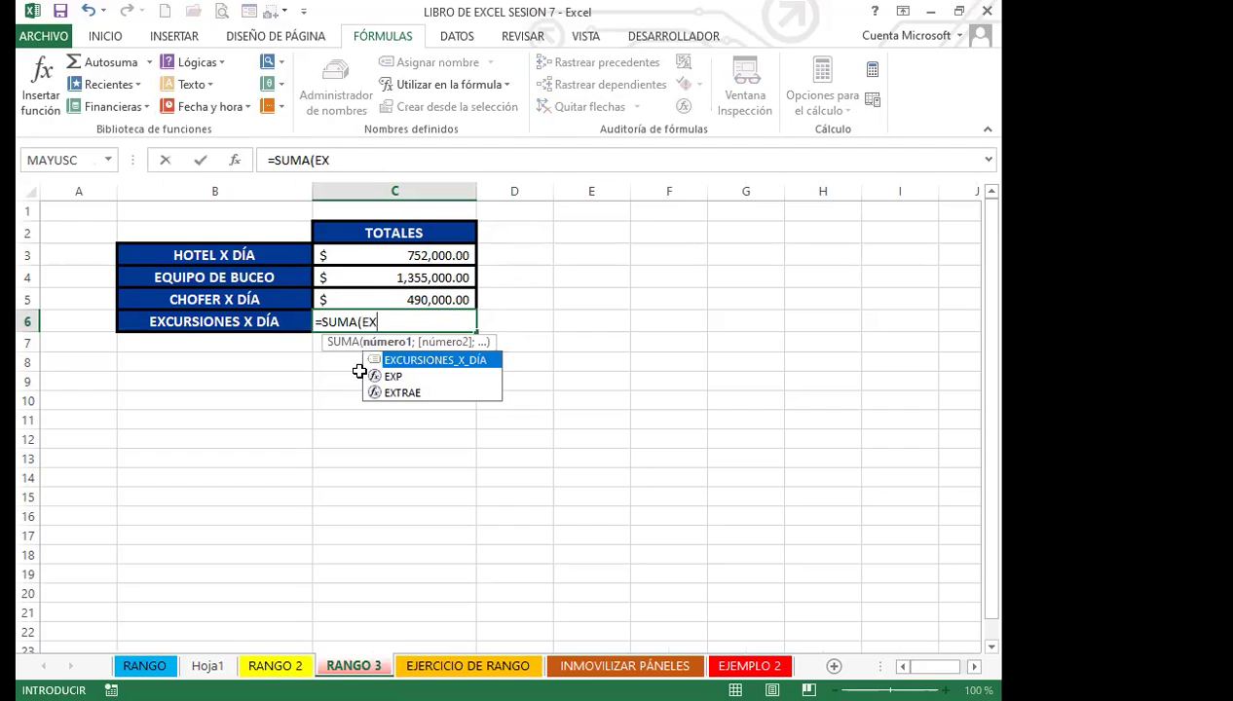
double_click(432, 359)
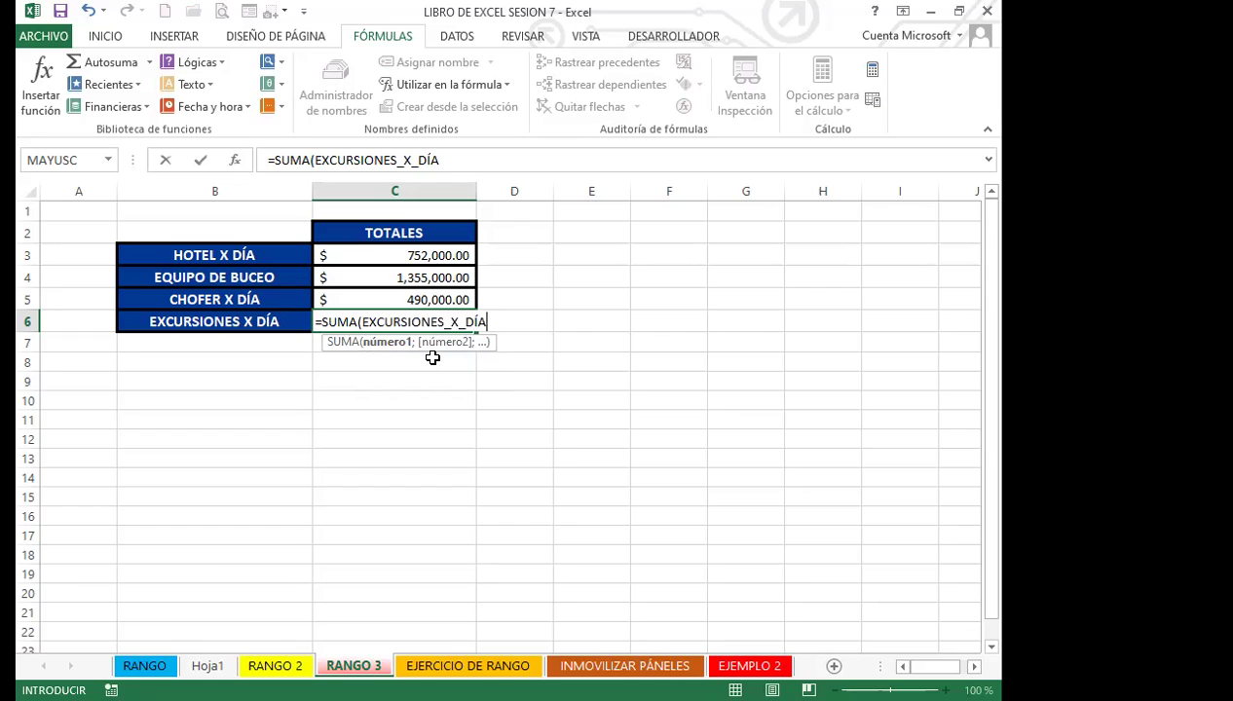
key("Return")
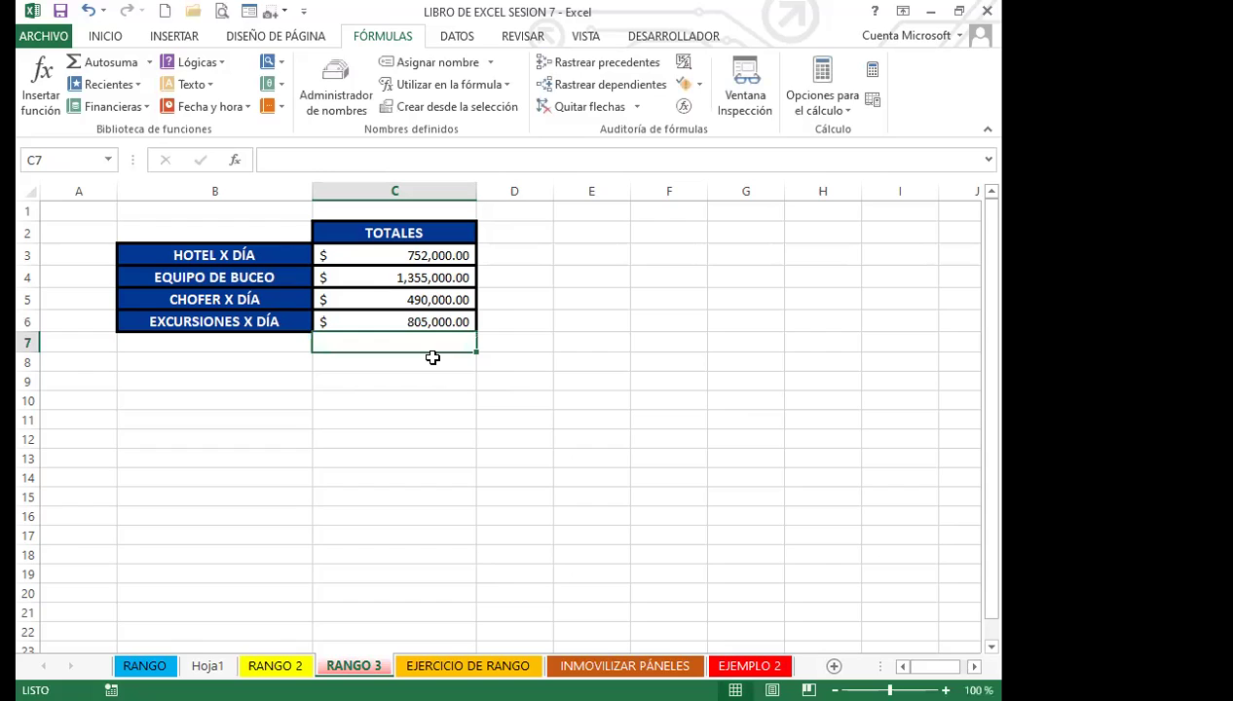
Step: Check the formulas behind the HOTEL X DÍA and EQUIPO DE BUCEO totals in C3 and C4
left_click(428, 365)
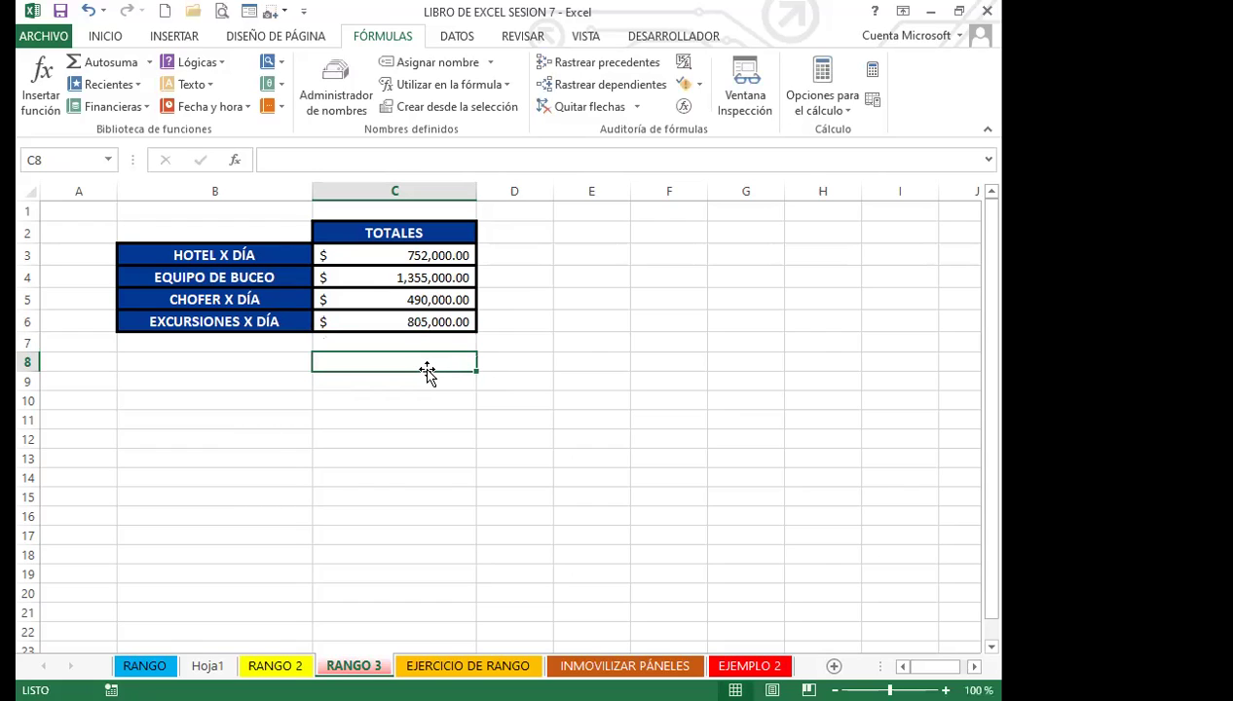
left_click(411, 257)
left_click(376, 282)
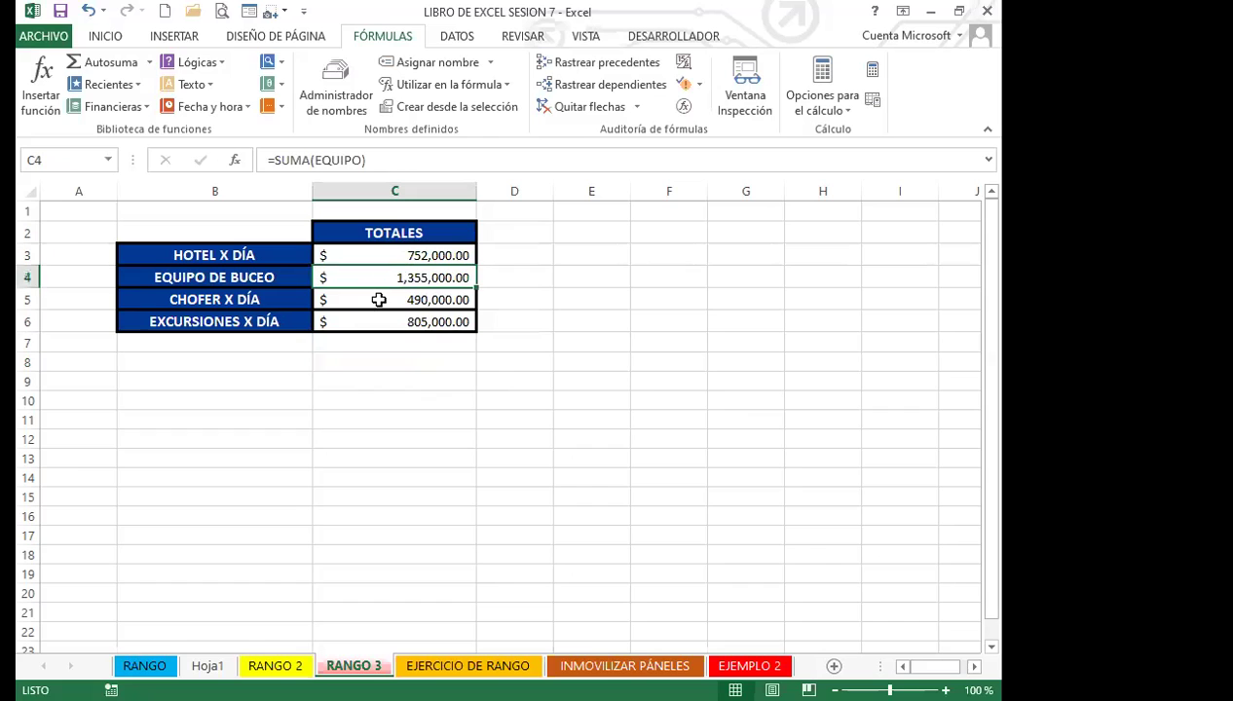
Step: Review the SUMA formulas behind the totals in C3:C6 and select that range of totals
left_click(377, 298)
left_click(383, 312)
left_click(384, 294)
left_click(385, 277)
left_click(387, 259)
left_click(387, 279)
left_click(386, 299)
left_click(424, 363)
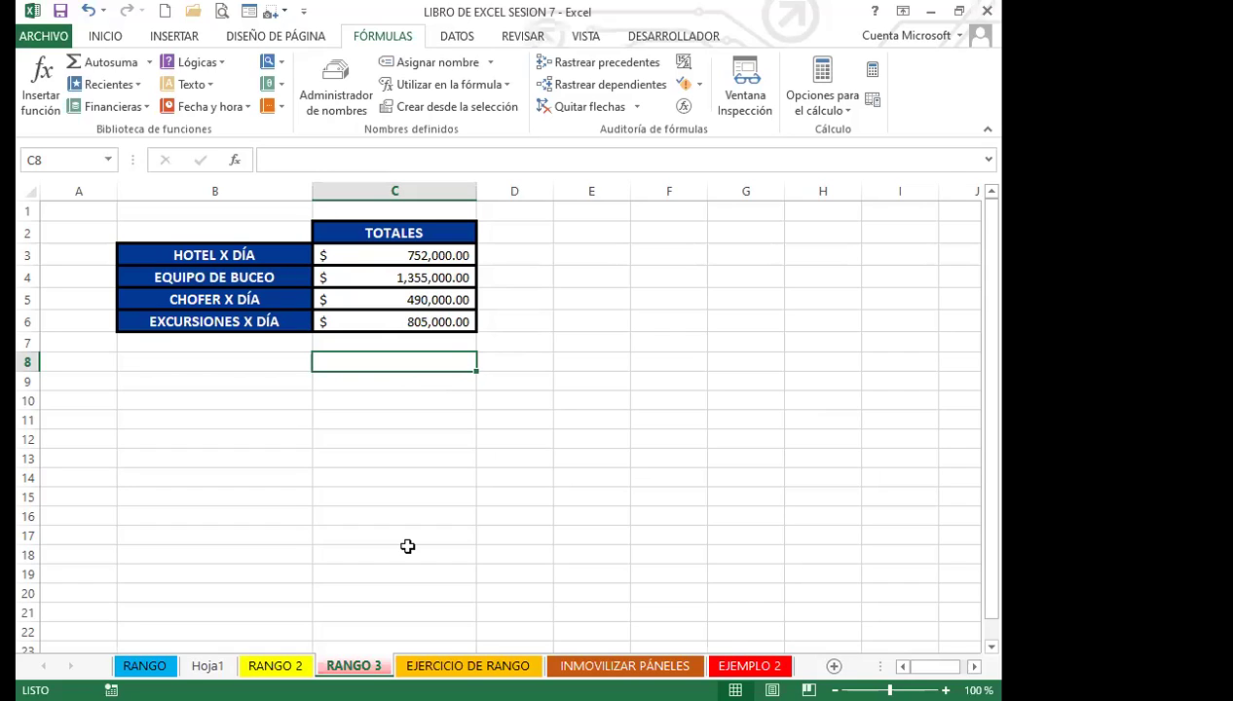
left_click(428, 399)
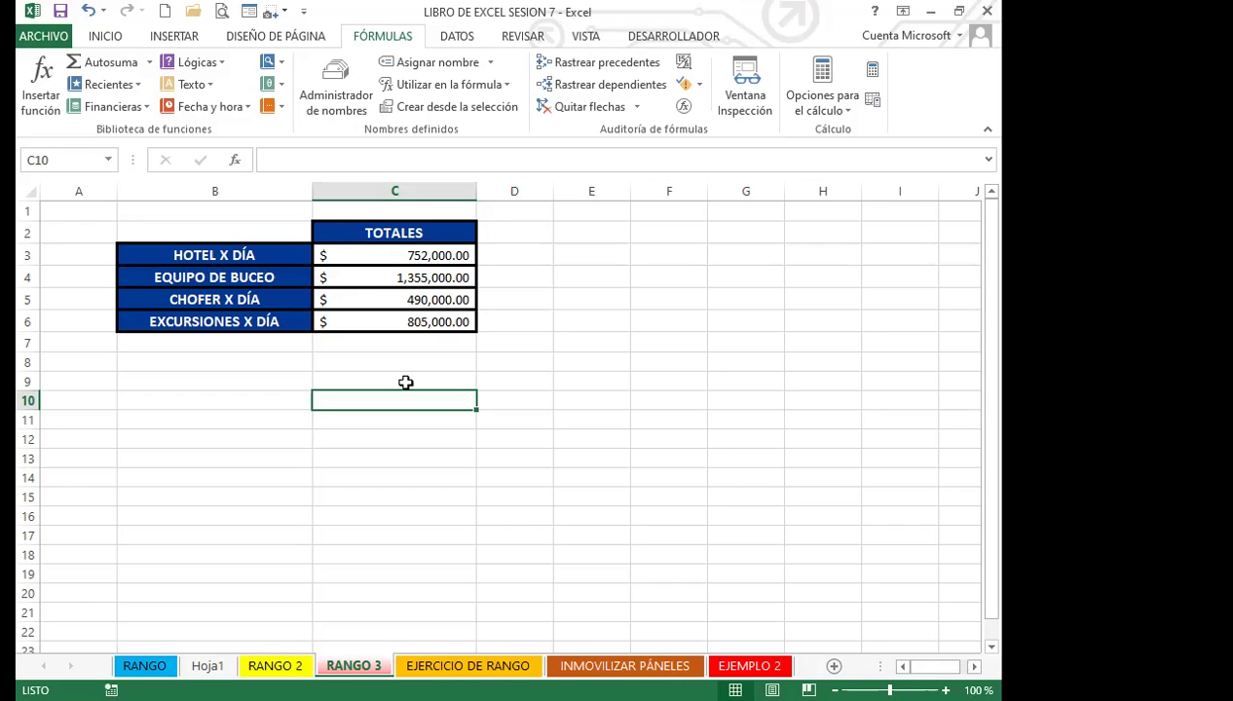
left_click_drag(404, 254, 403, 321)
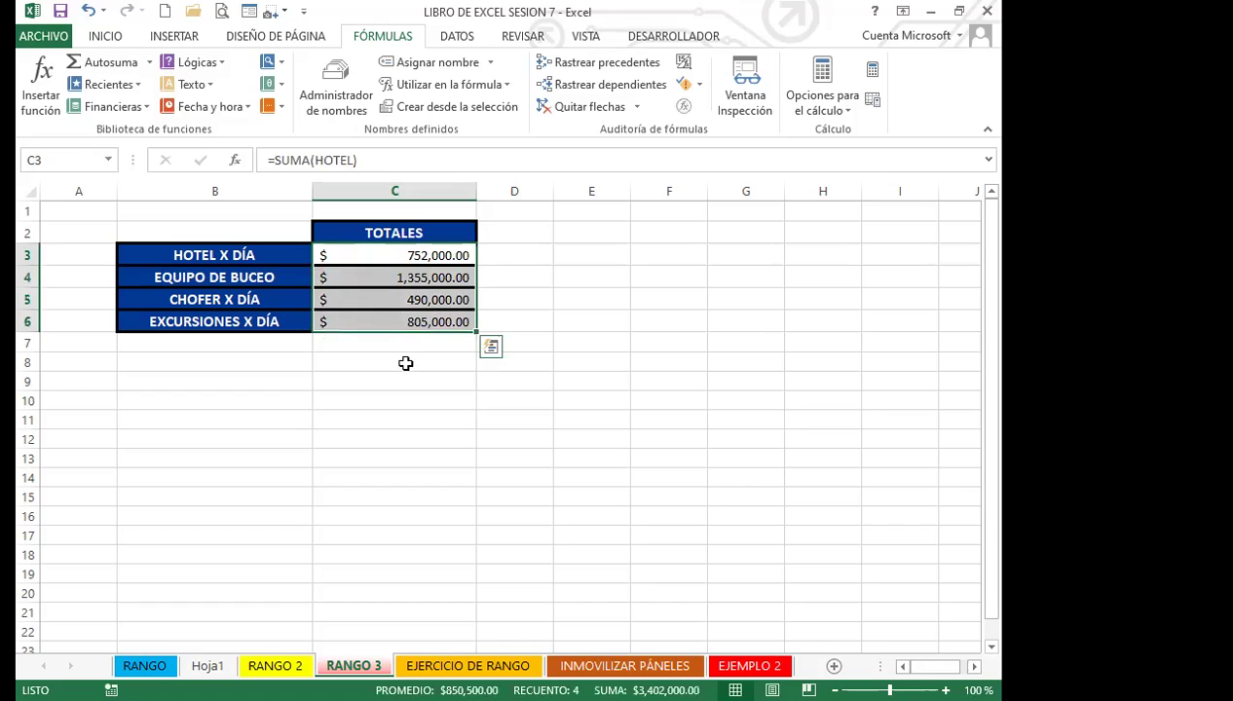
Step: Add the named ranges HOTEL and EQUIPO together in cell C8 of sheet RANGO 3 with =SUMA(HOTEL;EQUIPO)
left_click(404, 363)
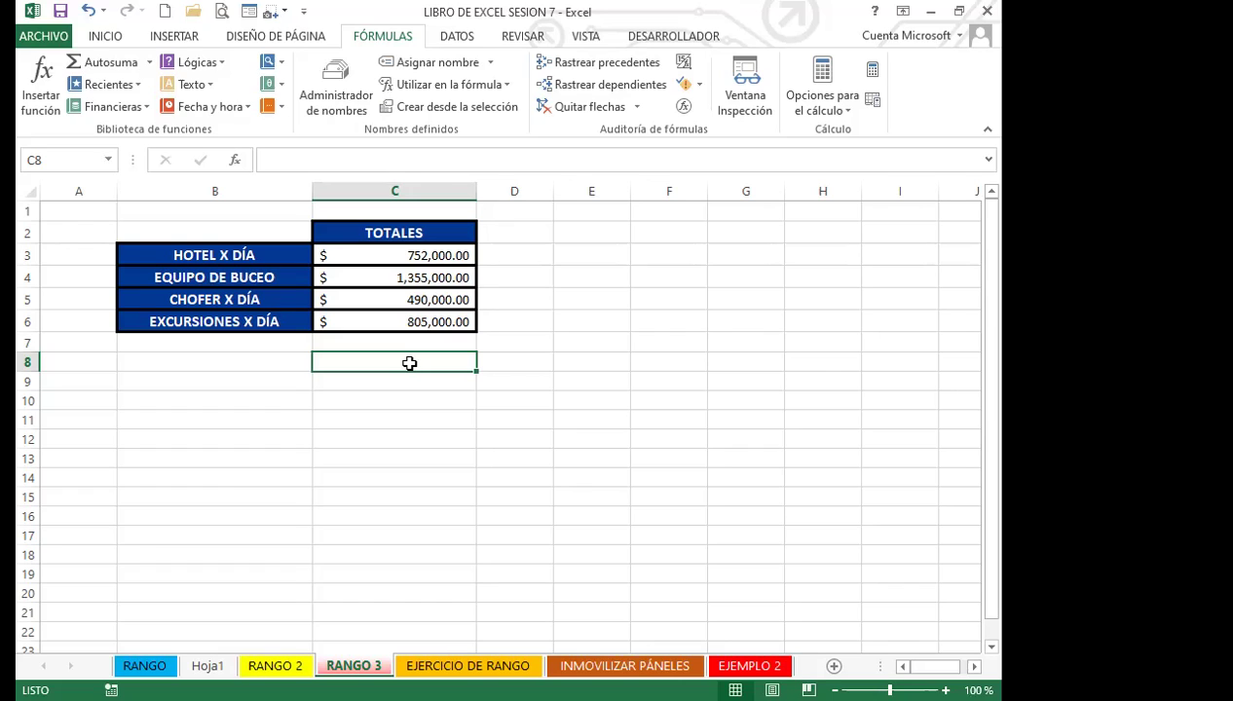
type("=")
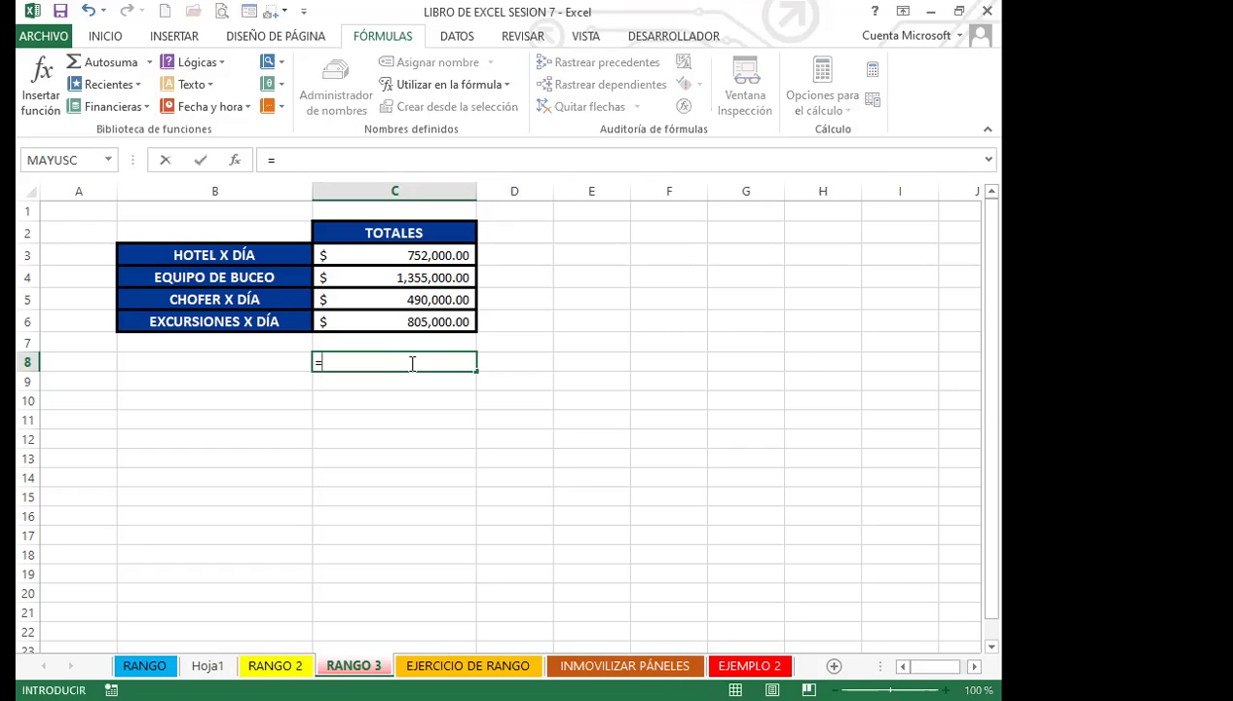
type("SUMA")
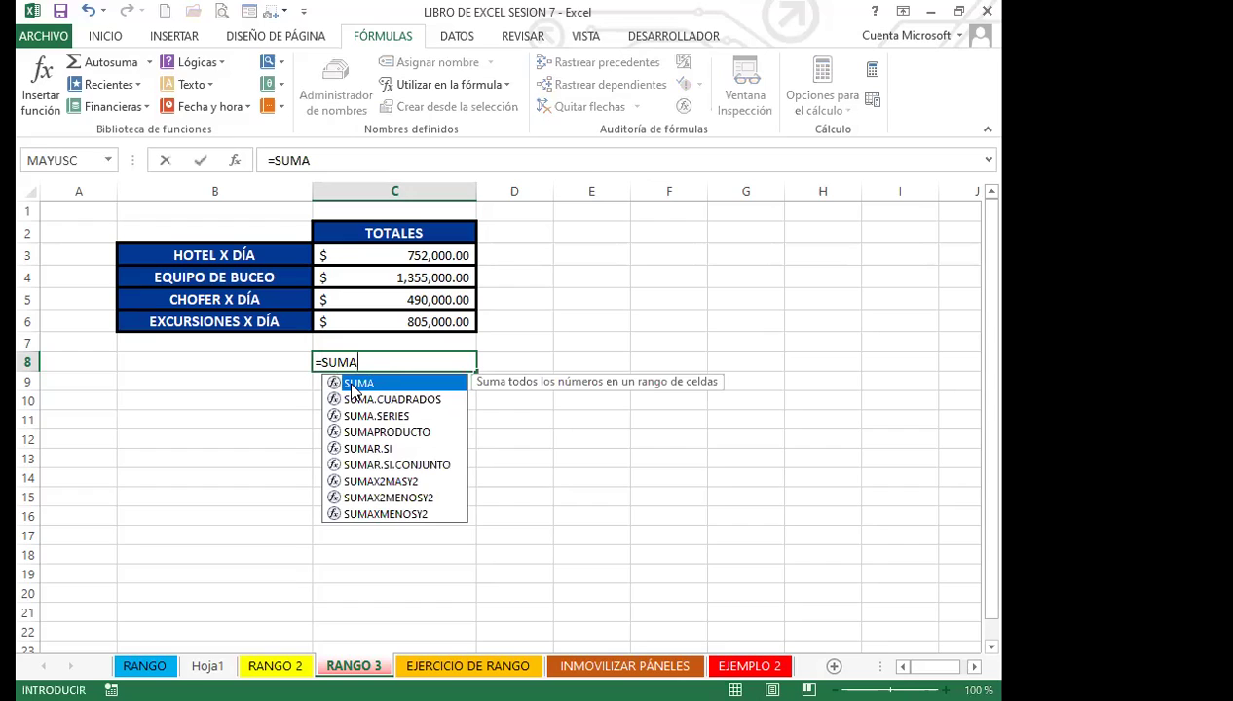
type("(")
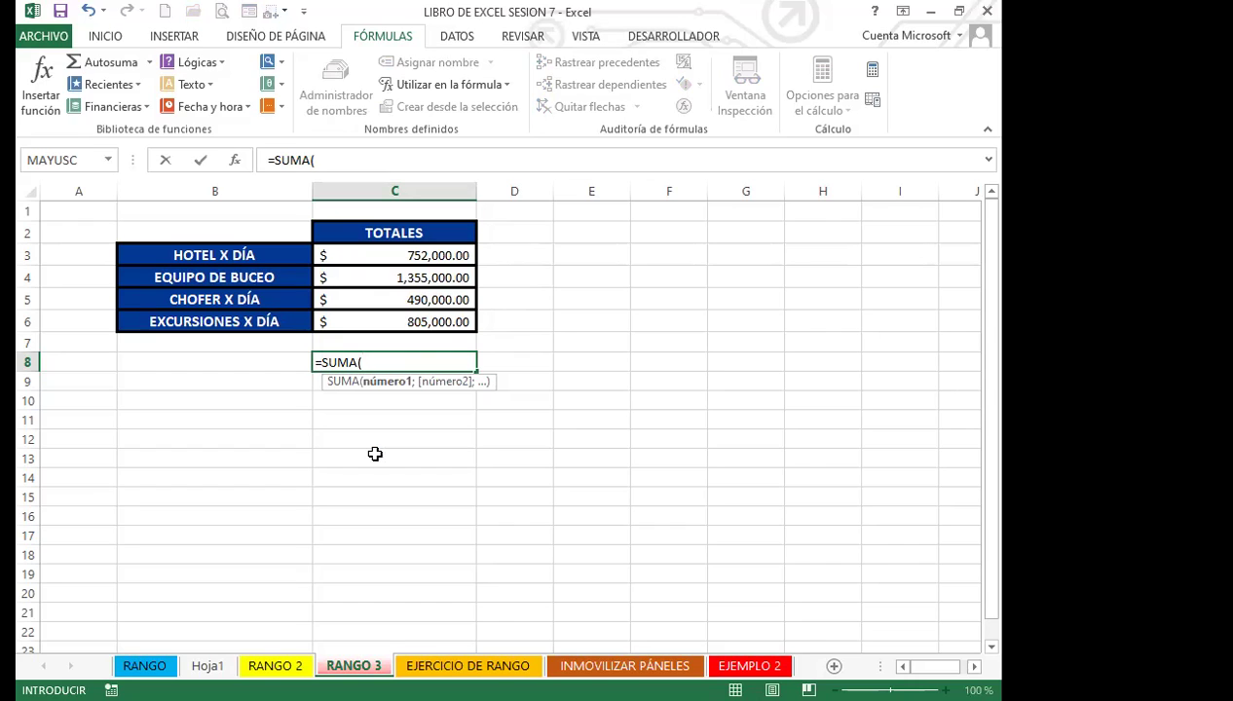
type("HOTEL")
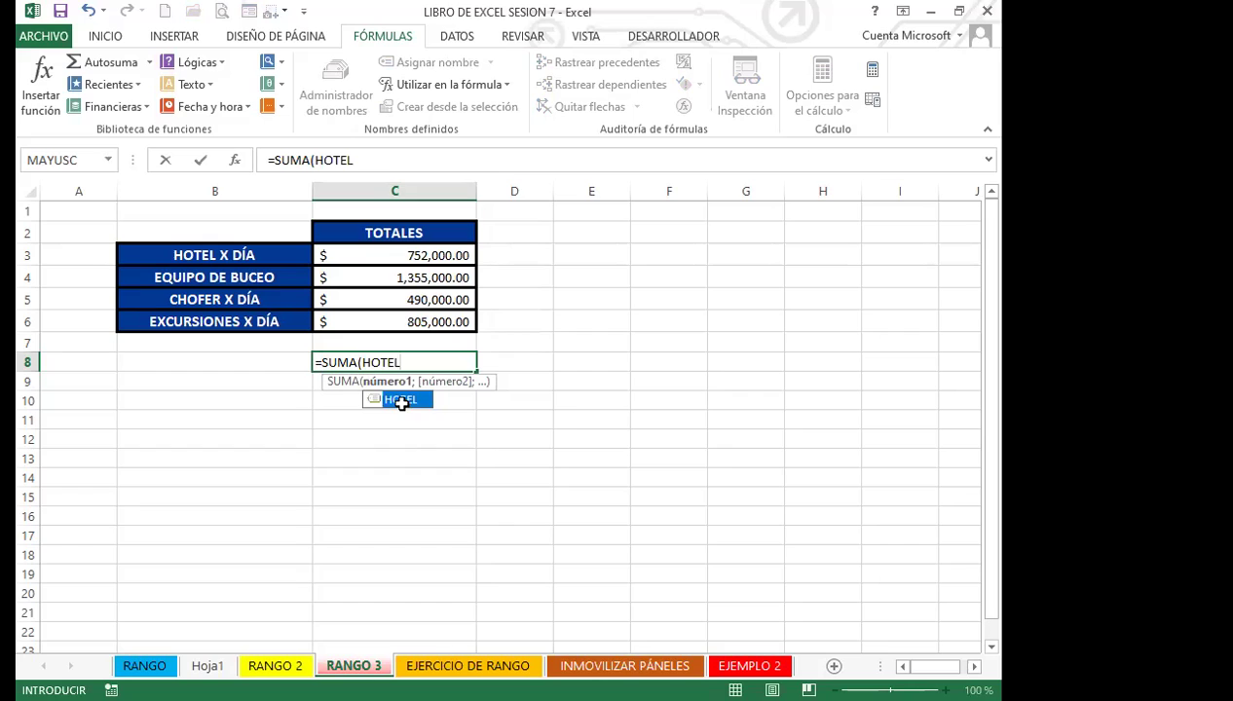
key("Tab")
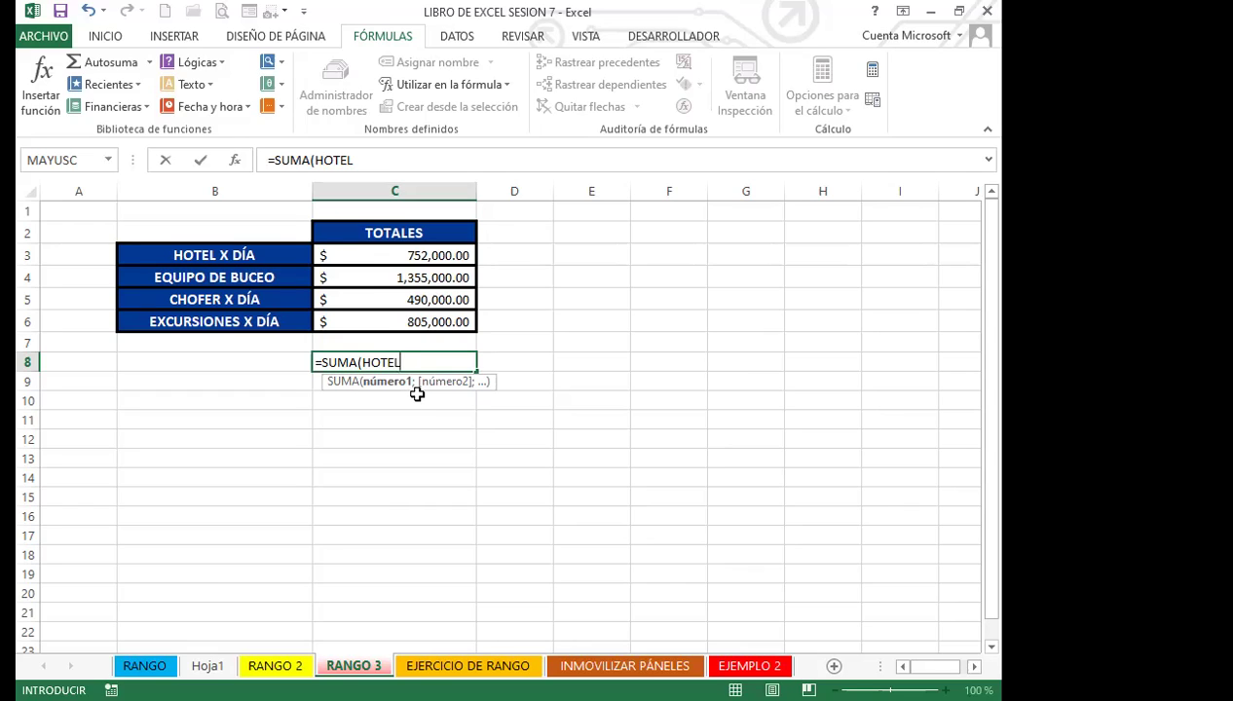
type(";")
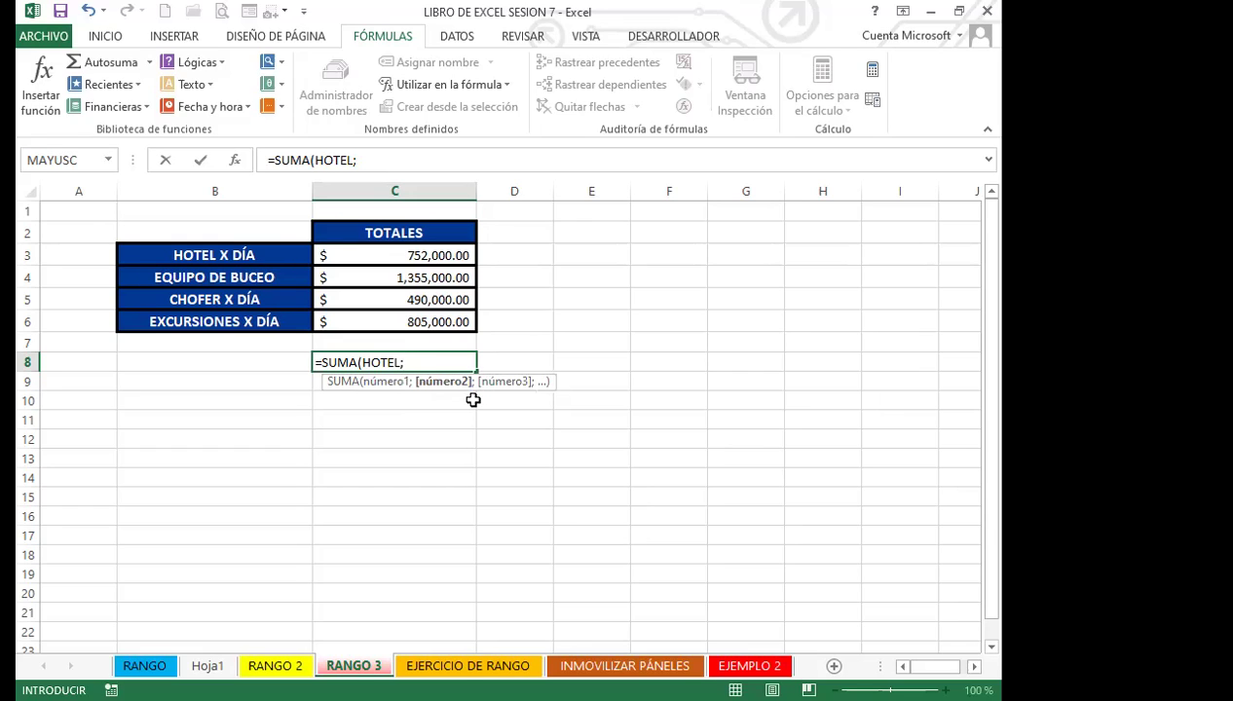
type("EQUI")
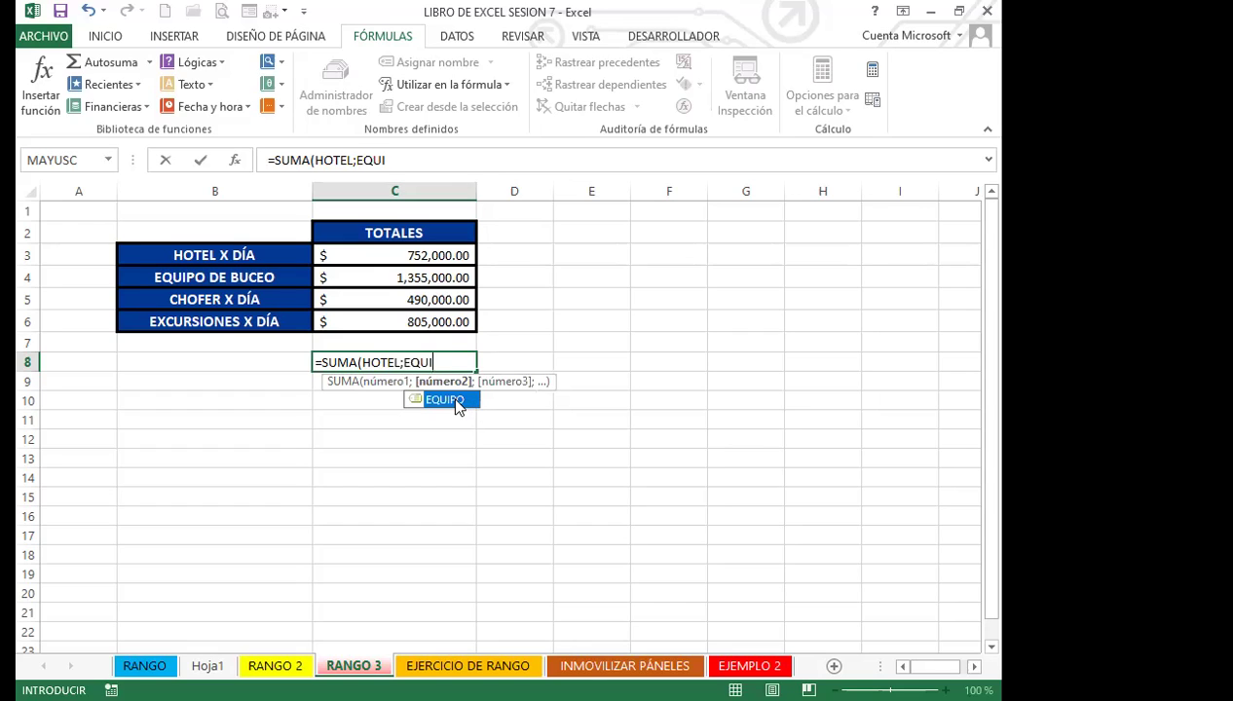
key("Tab")
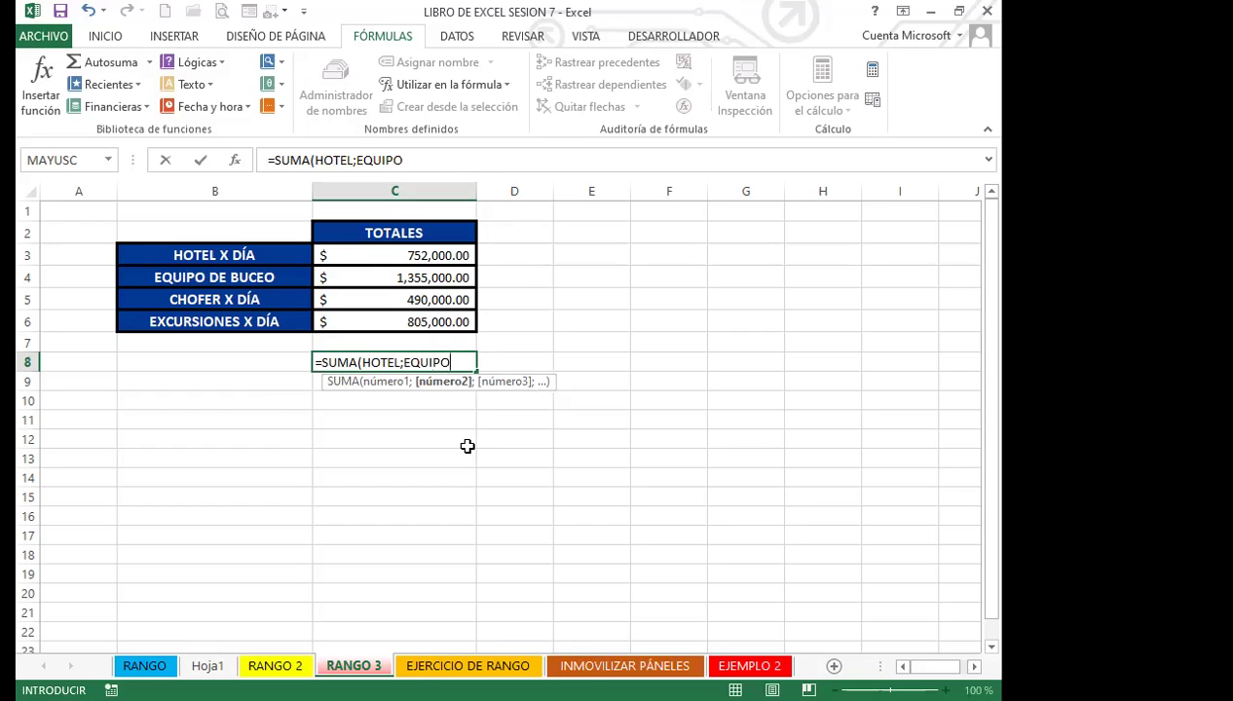
key("Return")
left_click(407, 361)
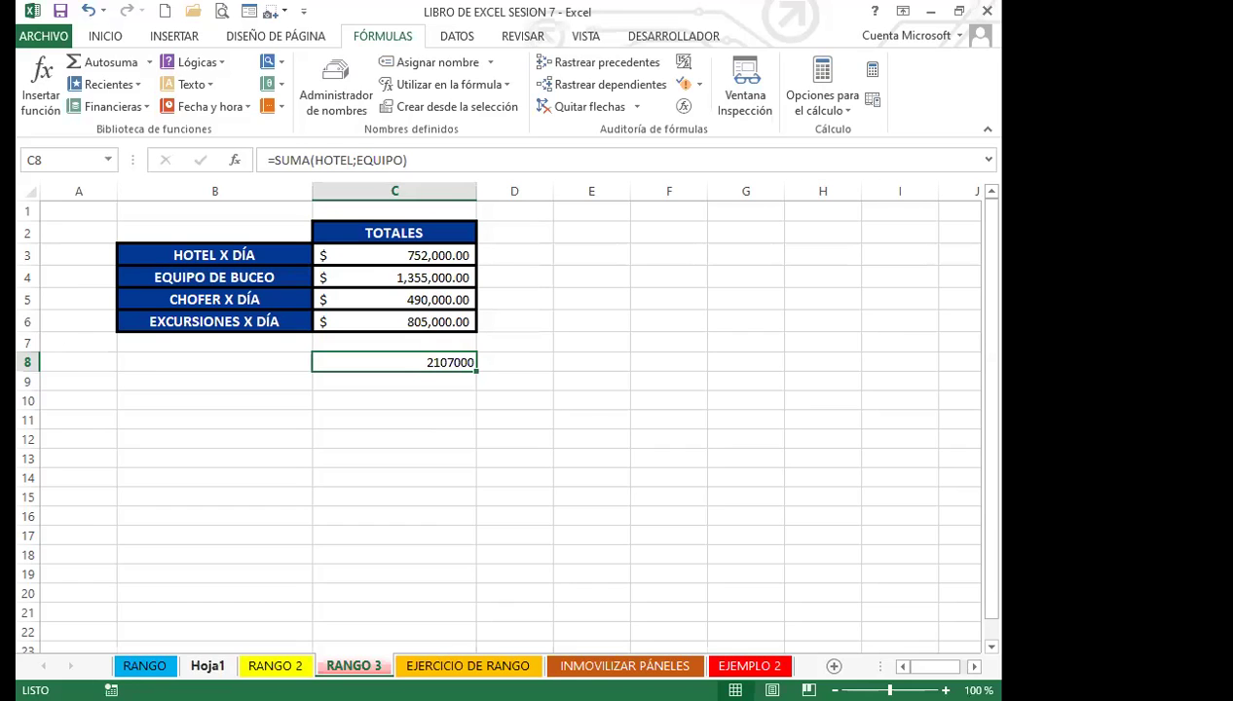
Step: Switch to the empty sheet Hoja1 and select a blank cell there
left_click(207, 665)
left_click(413, 480)
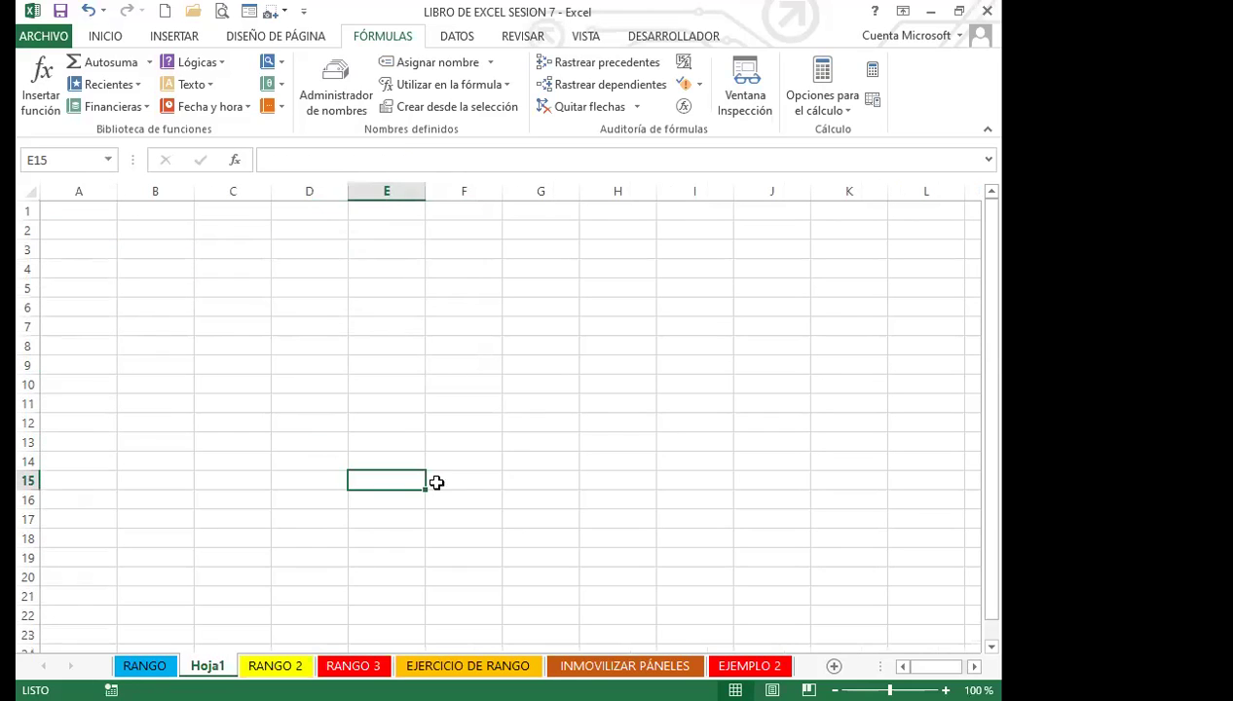
left_click(486, 465)
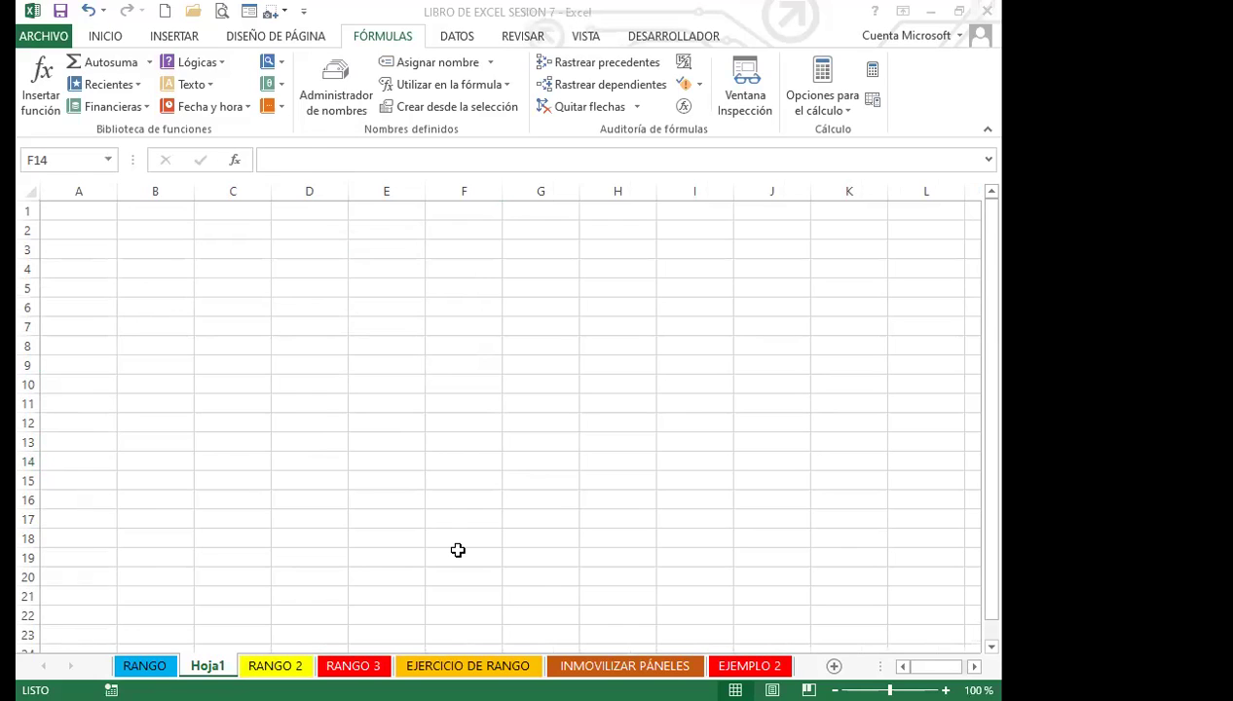
left_click(462, 365)
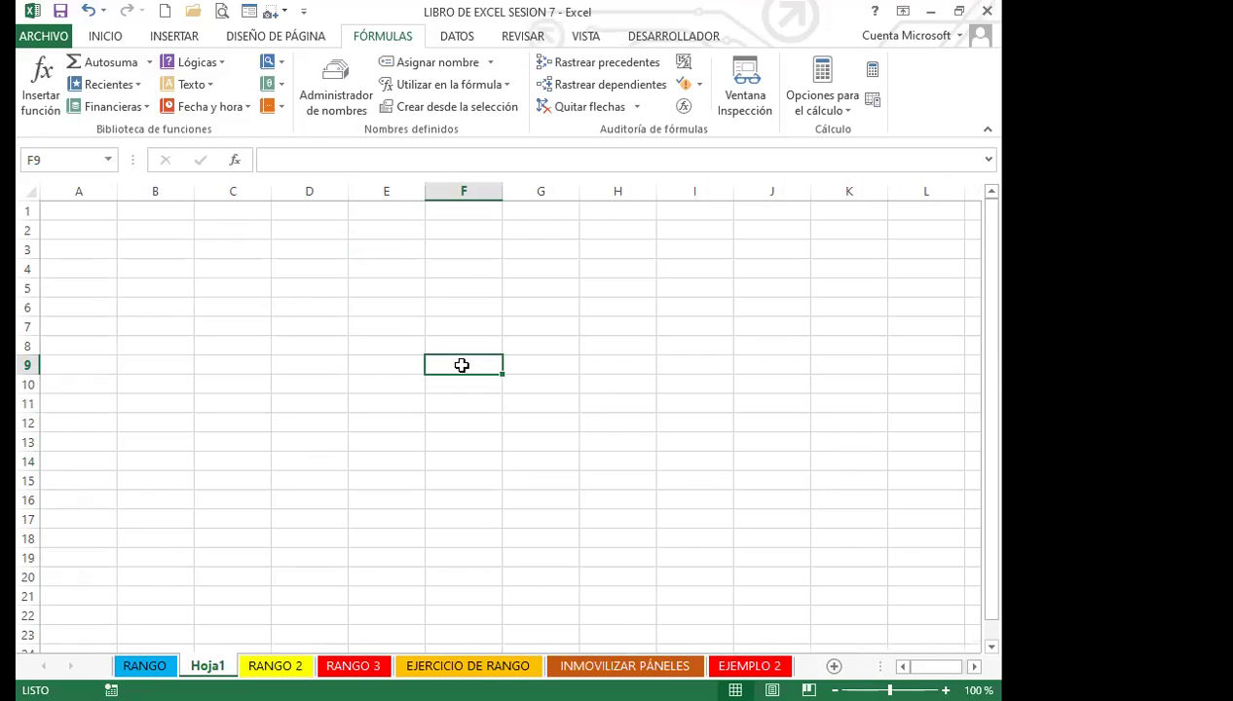
left_click(460, 339)
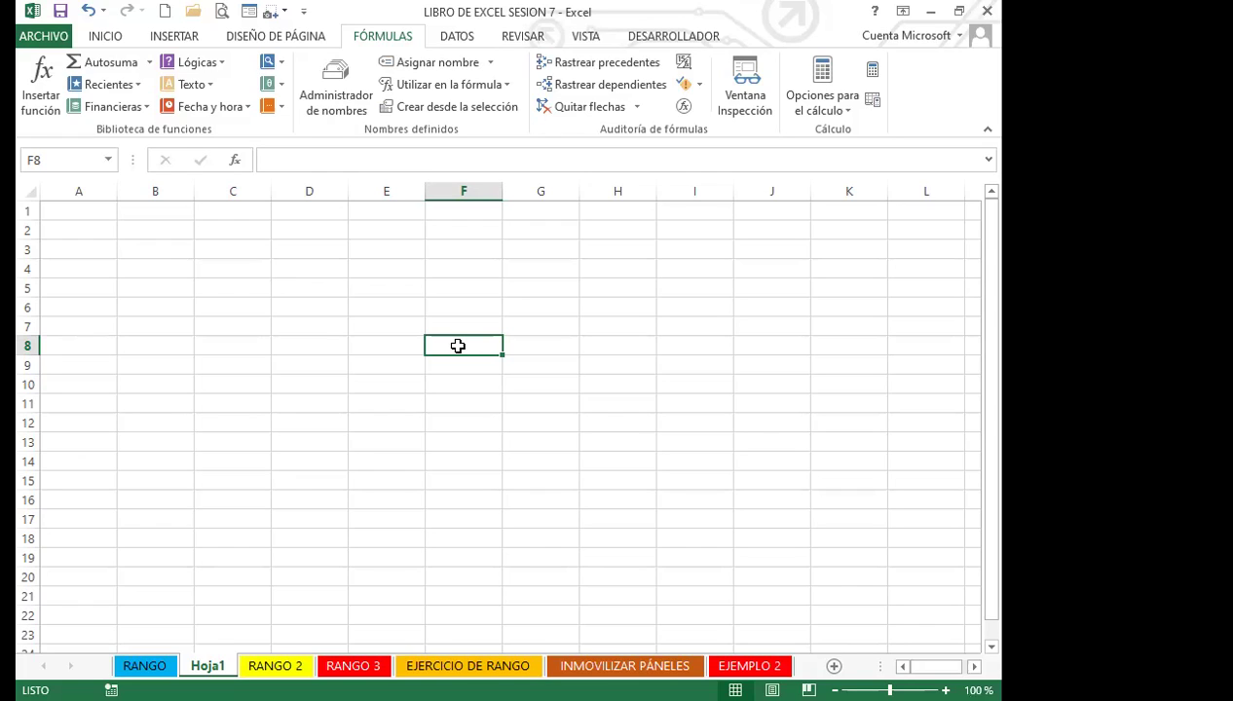
left_click_drag(457, 292, 448, 343)
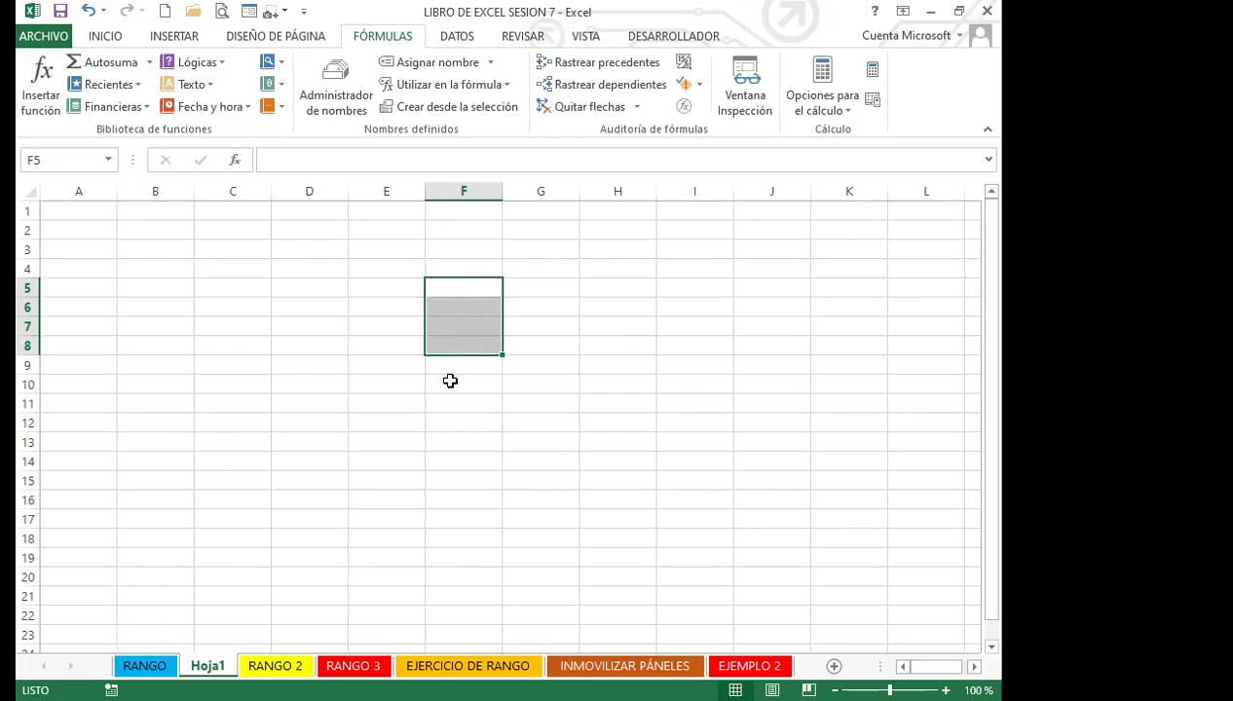
left_click(471, 383)
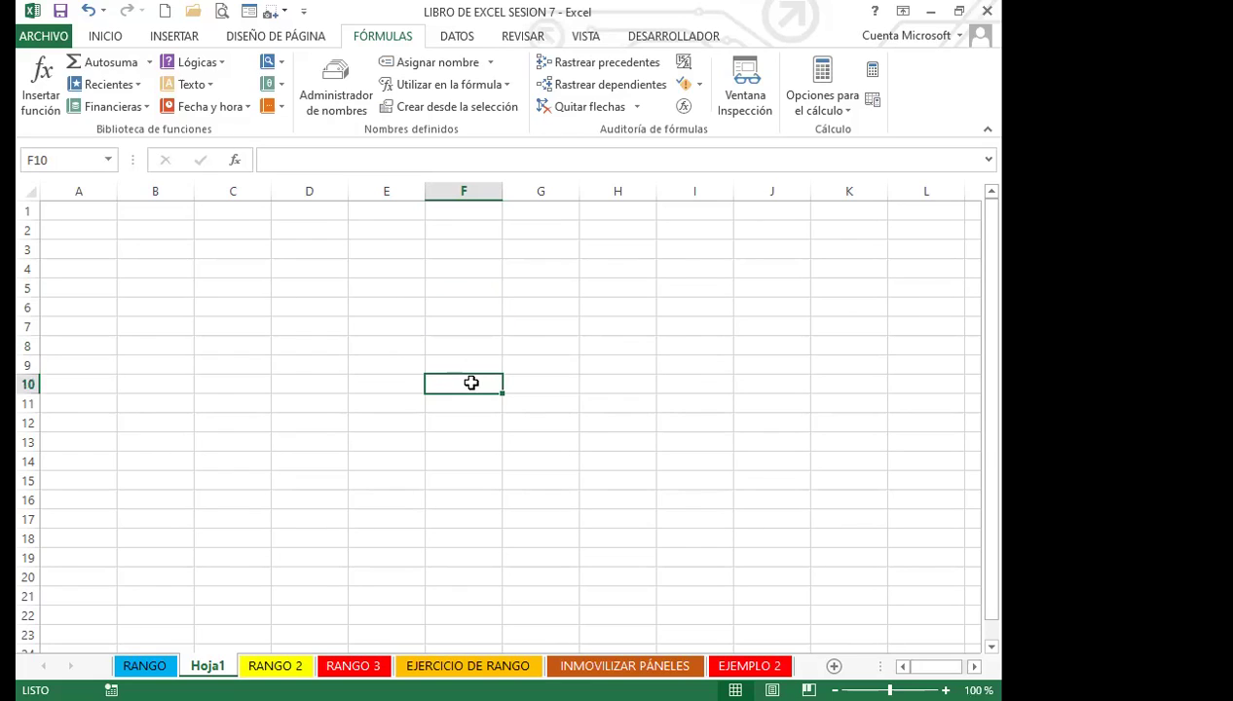
left_click(472, 318)
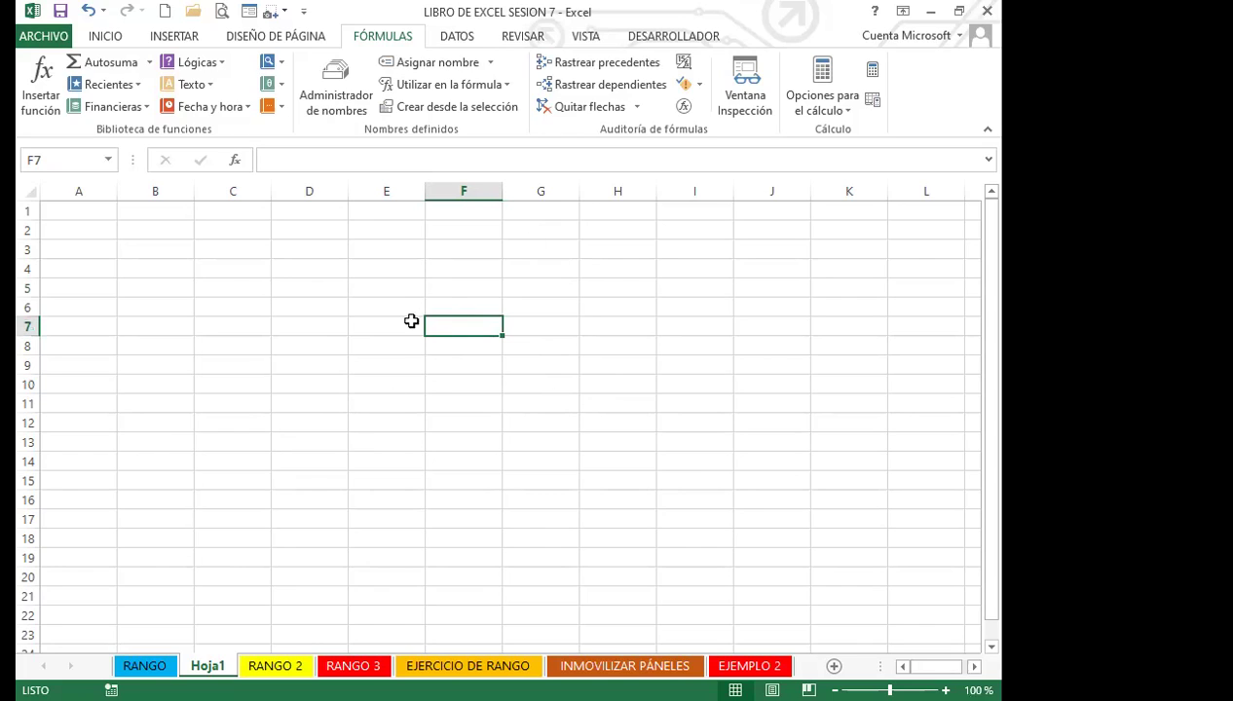
left_click(434, 379)
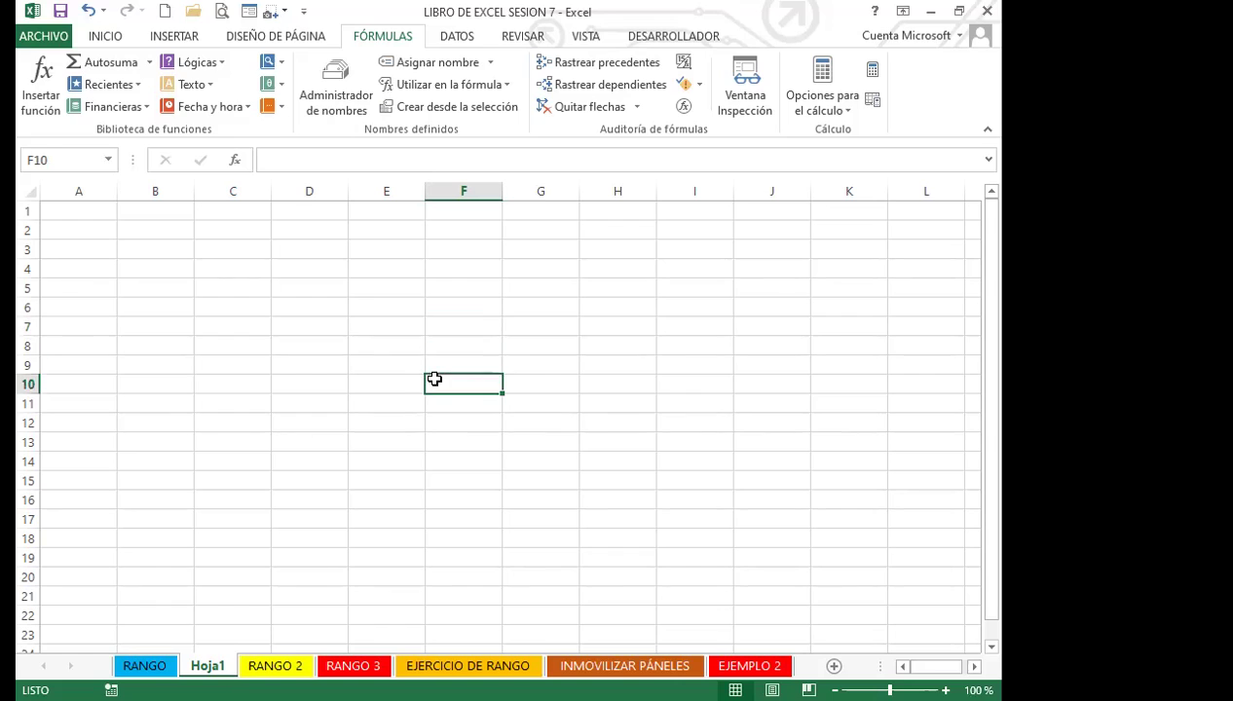
left_click(455, 285)
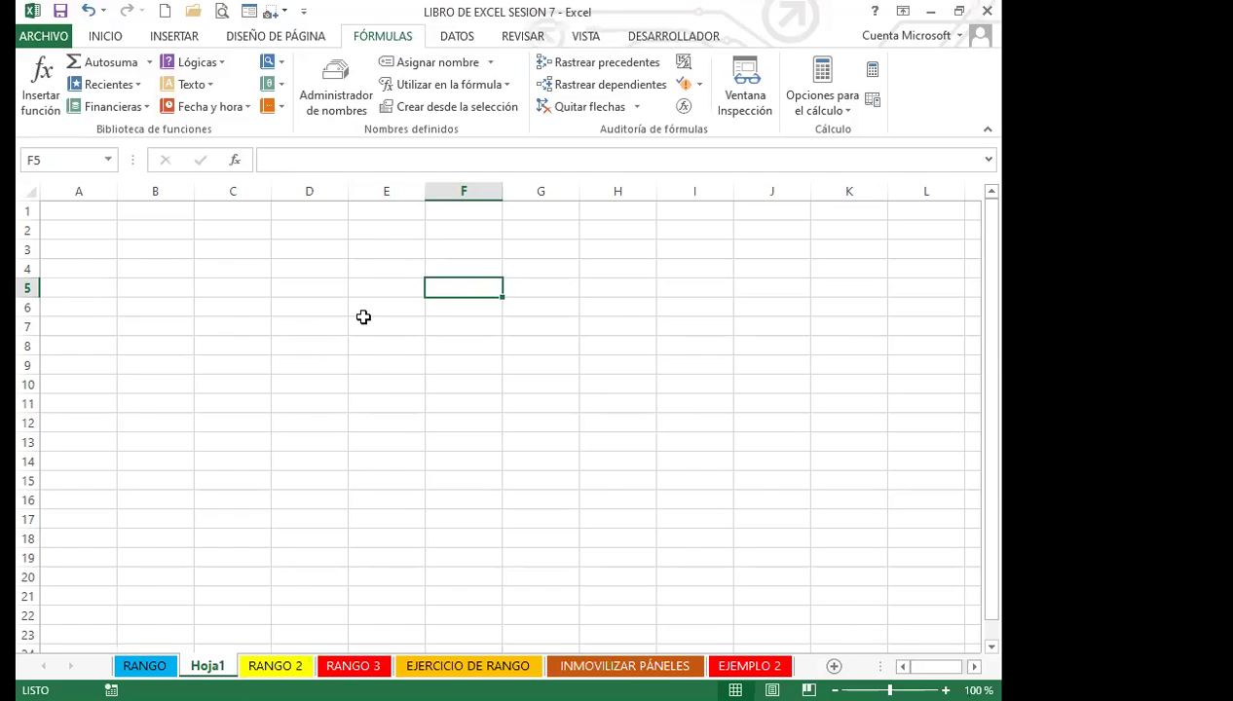
left_click(432, 333)
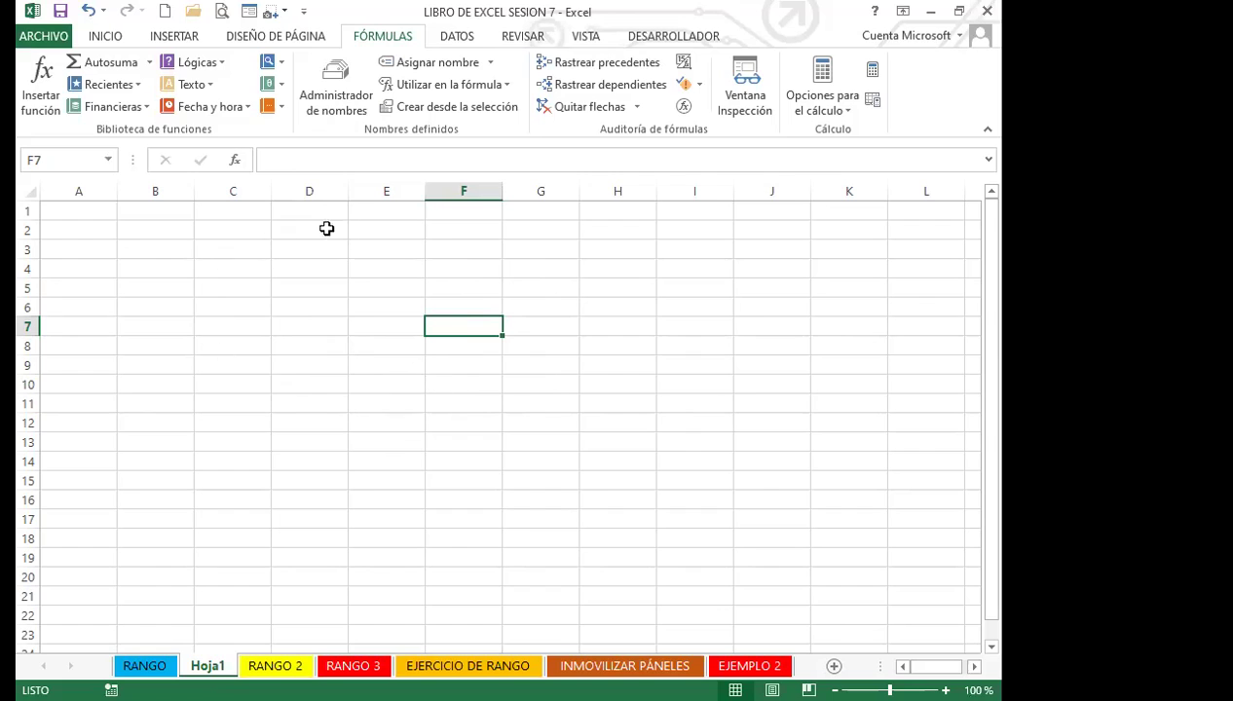
left_click(417, 383)
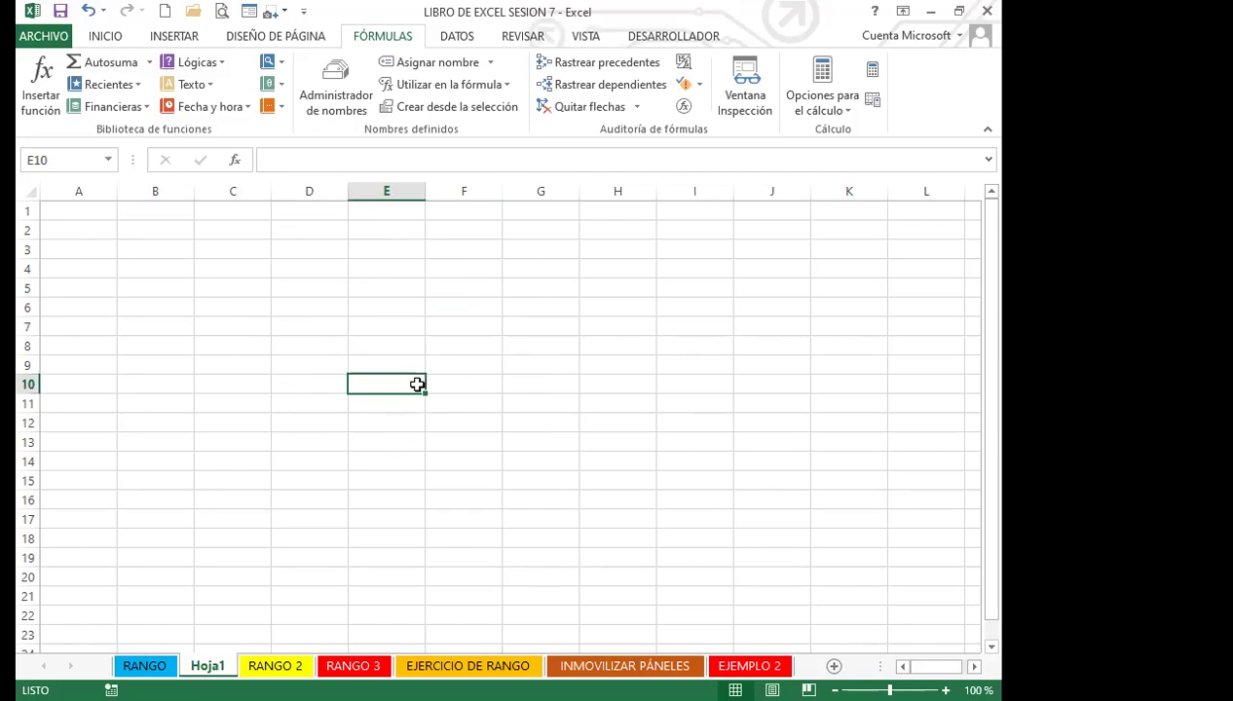
left_click(474, 348)
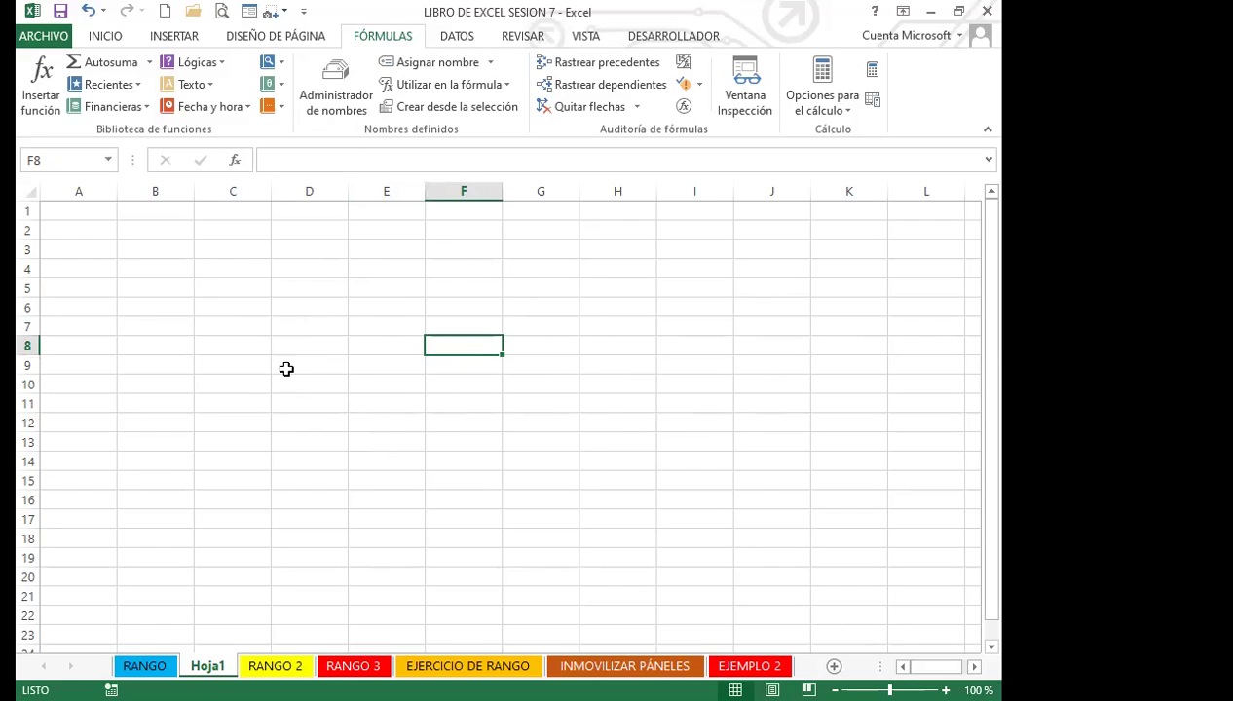
left_click_drag(473, 267, 473, 313)
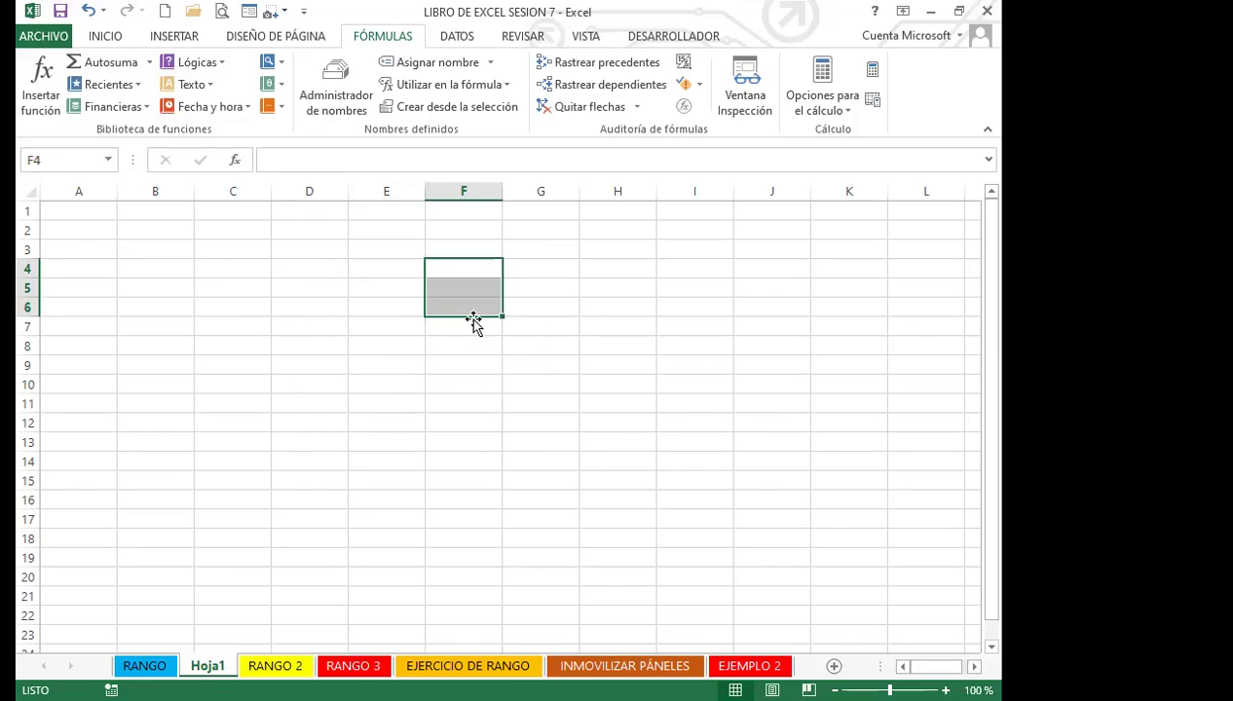
left_click(470, 344)
left_click_drag(463, 265, 458, 329)
left_click(457, 362)
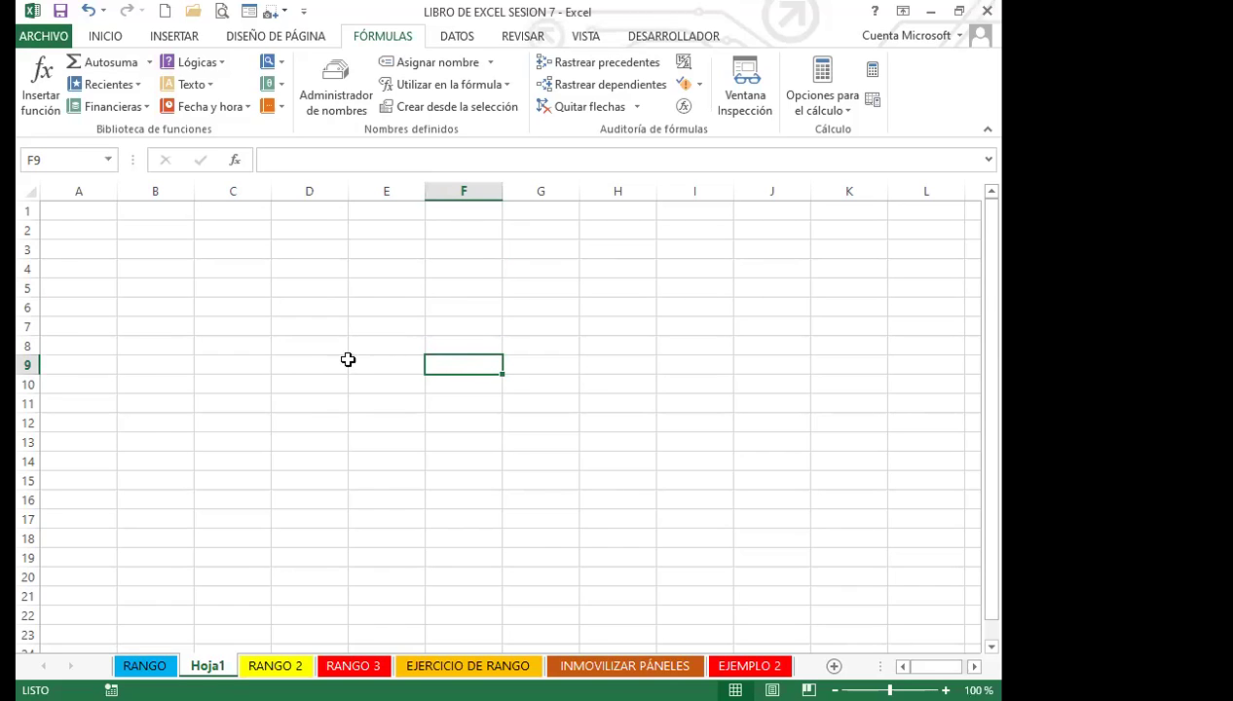
left_click(446, 306)
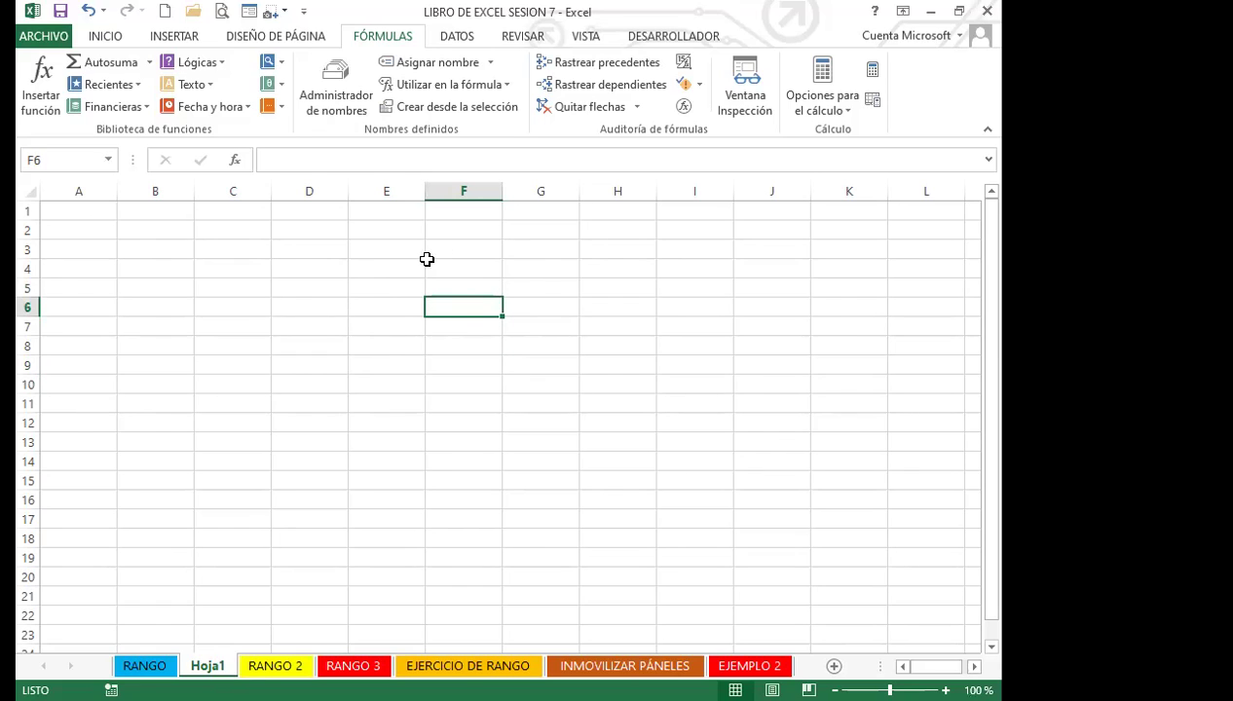
left_click(484, 331)
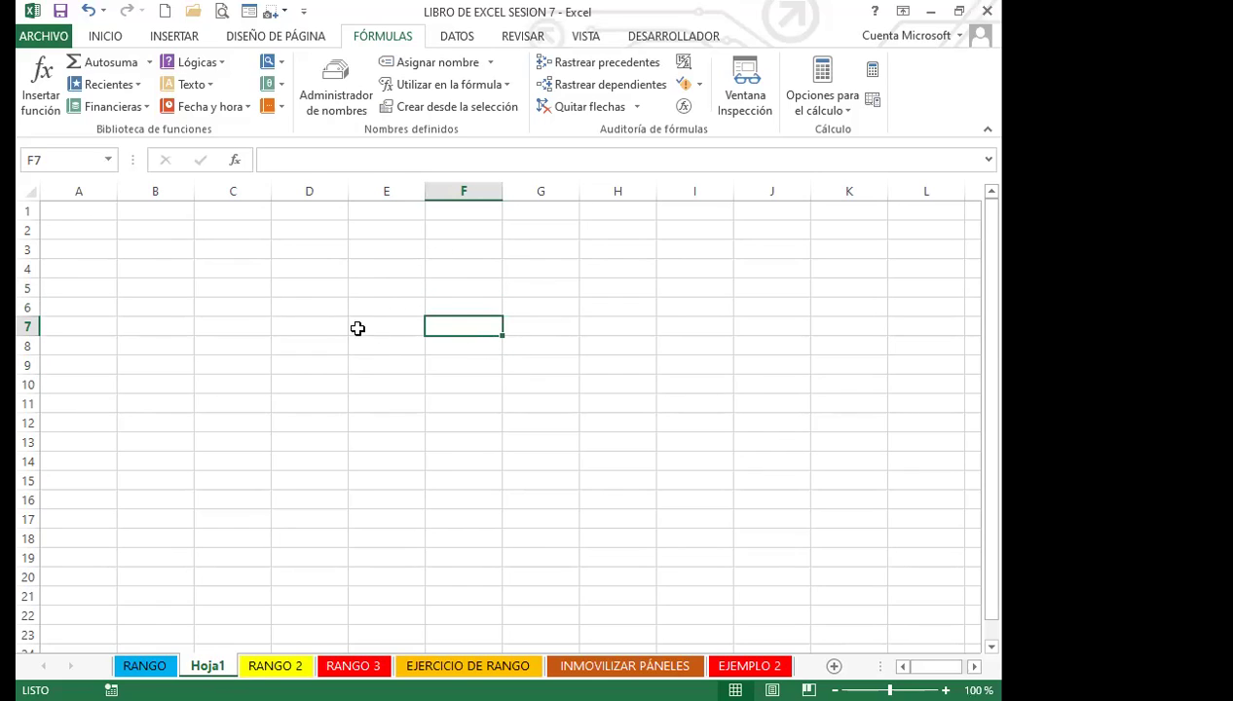
left_click(459, 284)
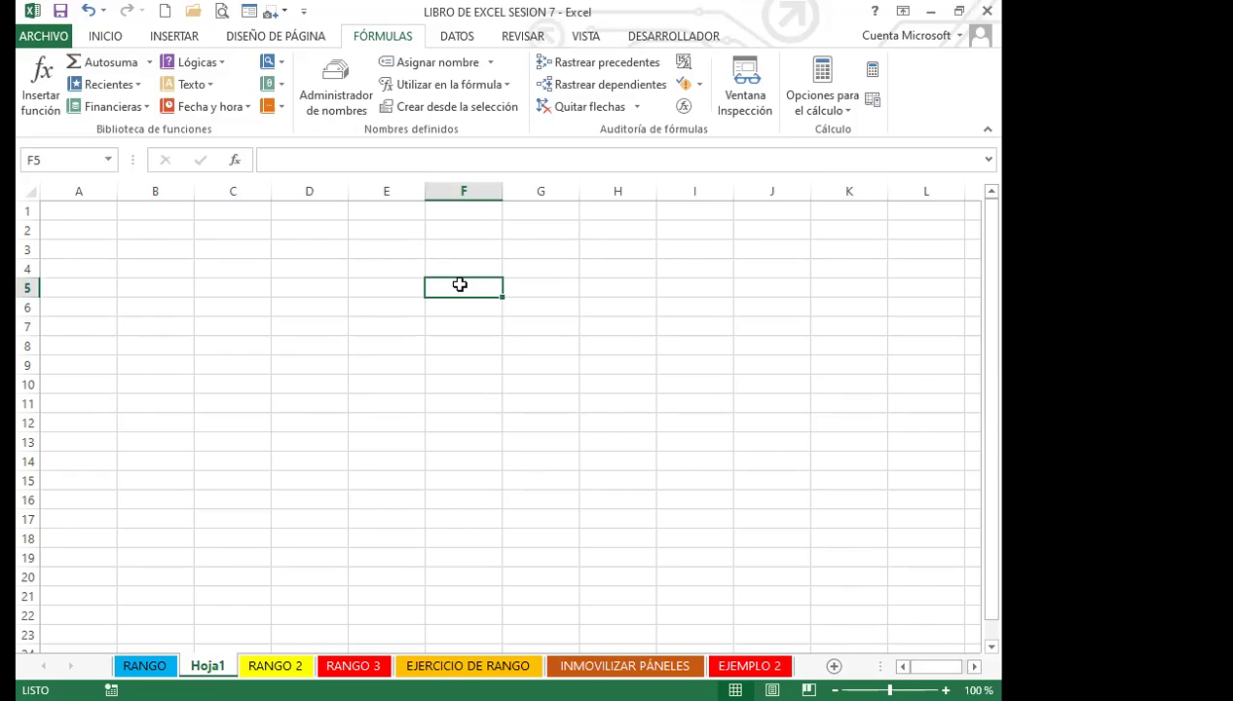
left_click(436, 349)
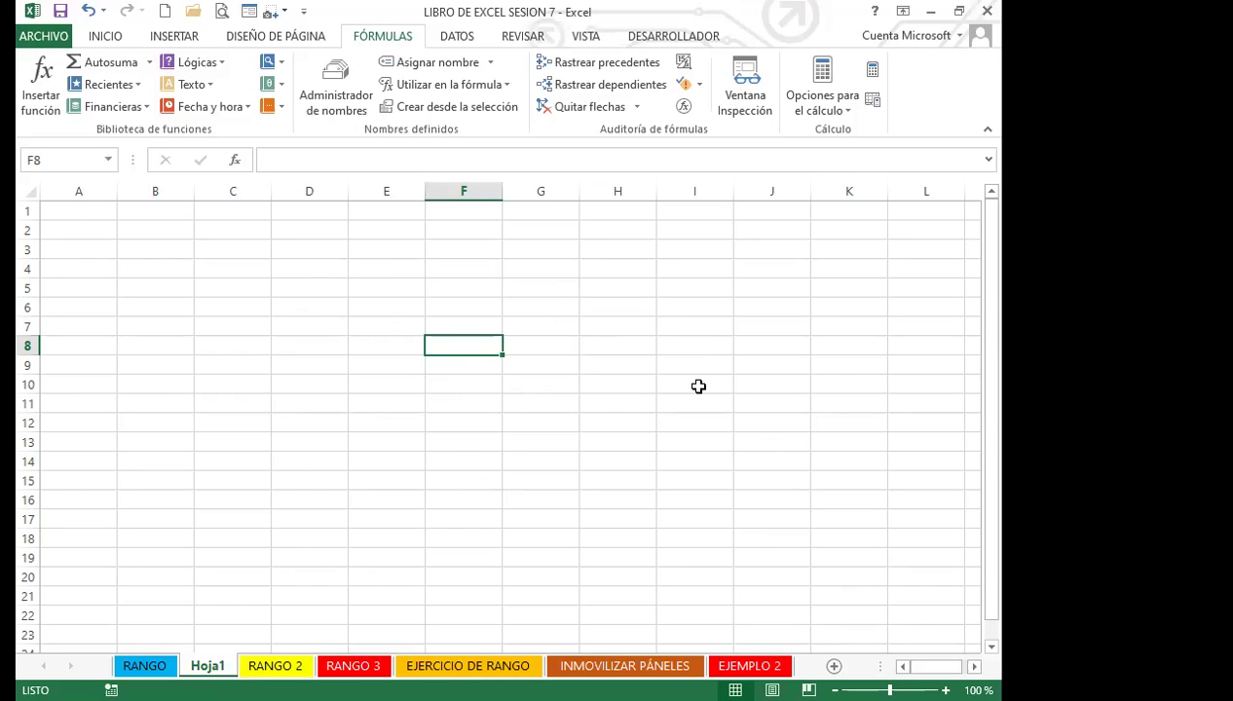
left_click(434, 404)
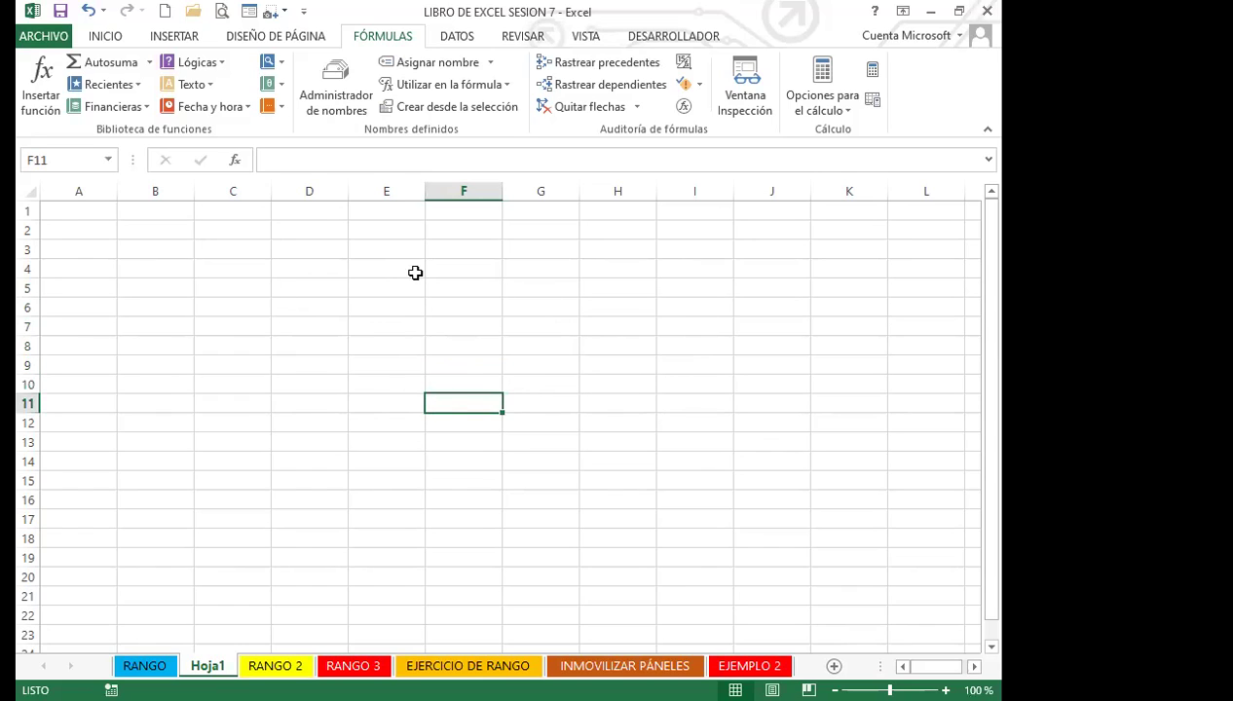
left_click(527, 398)
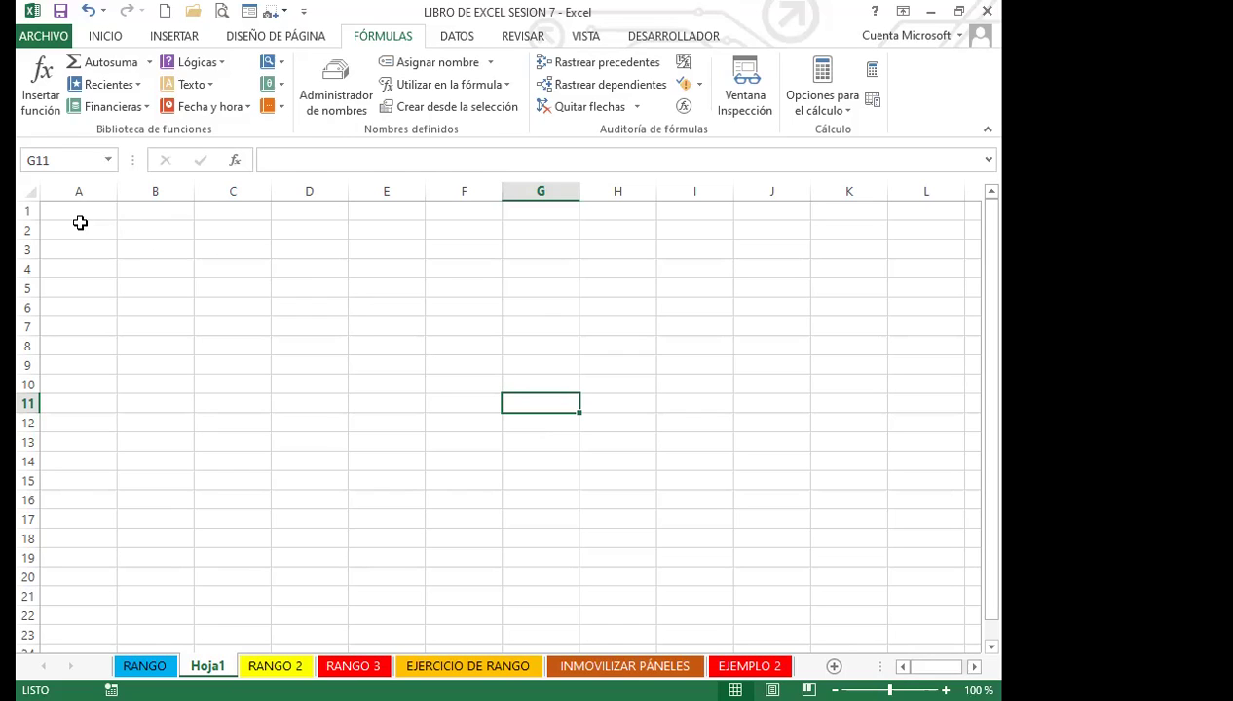
Step: Demonstrate a vertical and a horizontal range on Hoja1 by selecting A1:A17 and A8:J8
left_click_drag(84, 213, 90, 517)
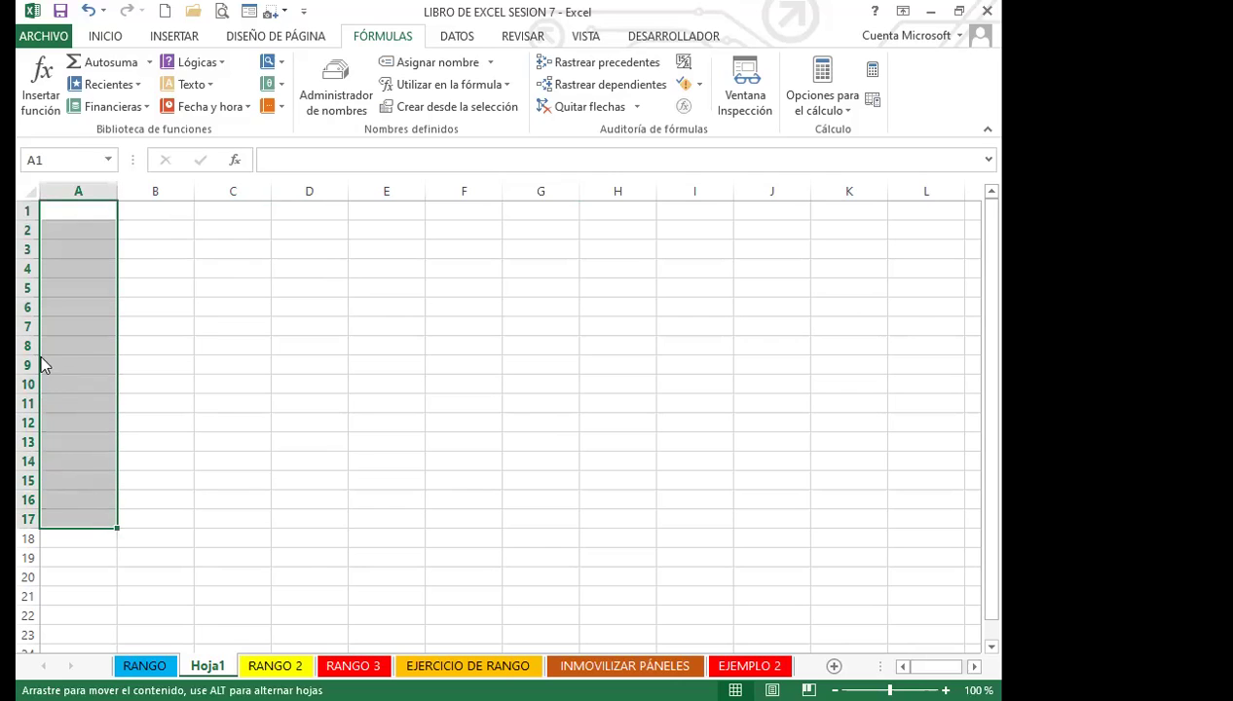
left_click_drag(62, 348, 800, 347)
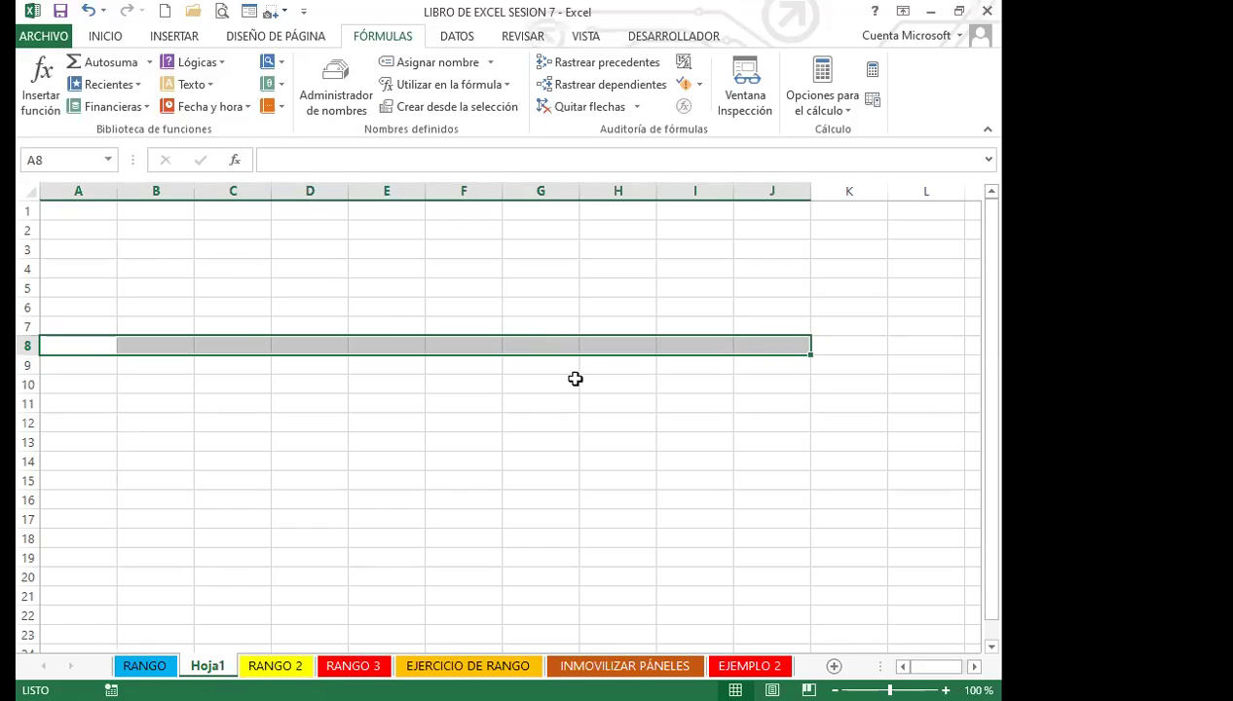
Step: Demonstrate a rectangular range and a single-column range on Hoja1 by selecting A1:F13 and E1:E18
left_click(516, 382)
left_click_drag(128, 219, 476, 443)
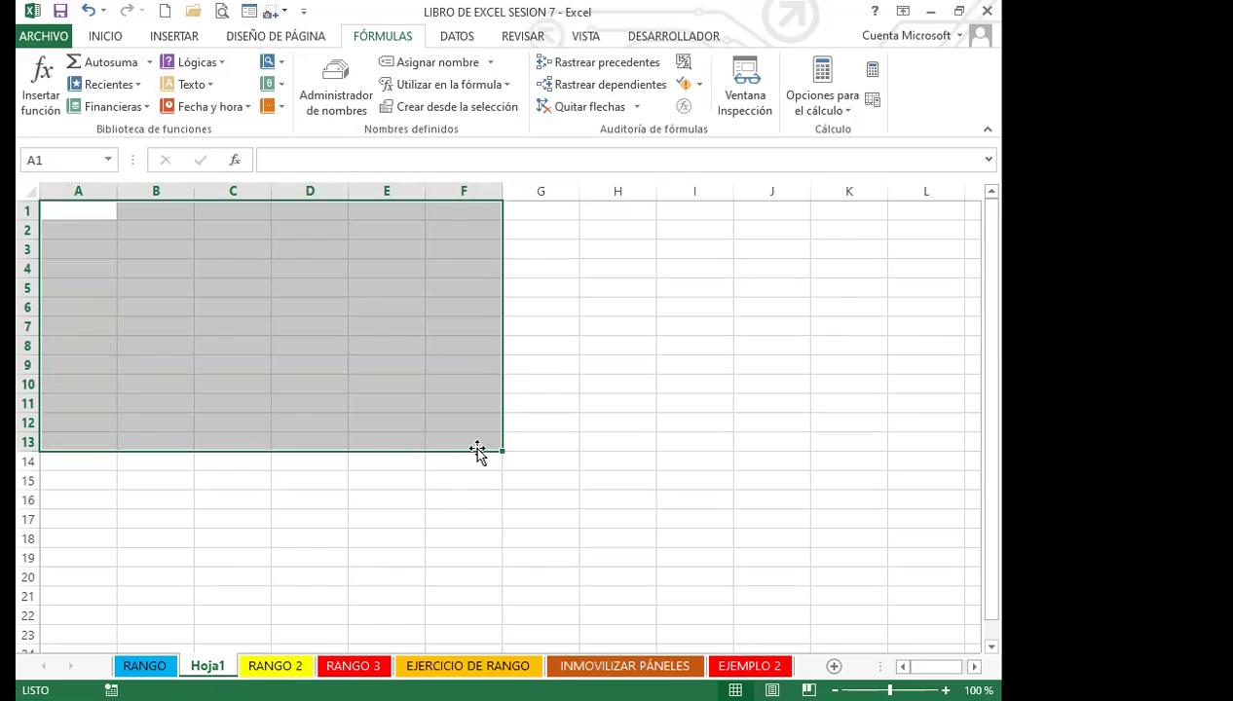
left_click(572, 379)
left_click(546, 341)
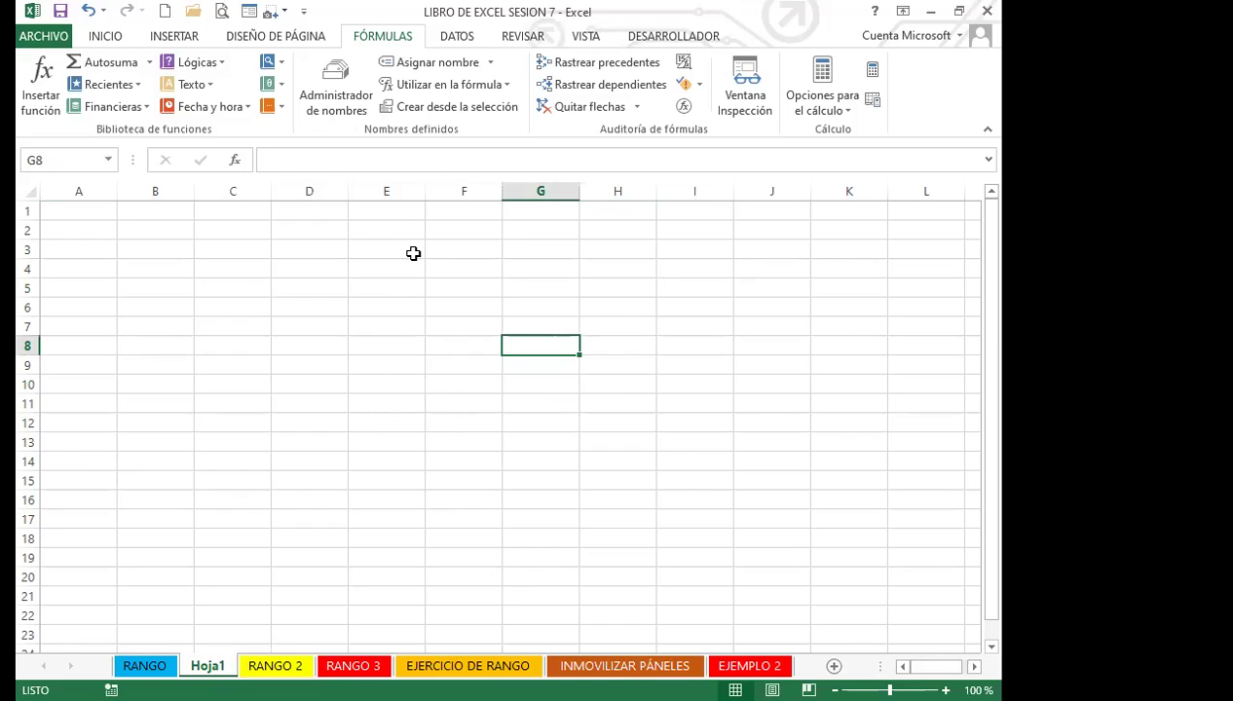
left_click_drag(407, 213, 415, 538)
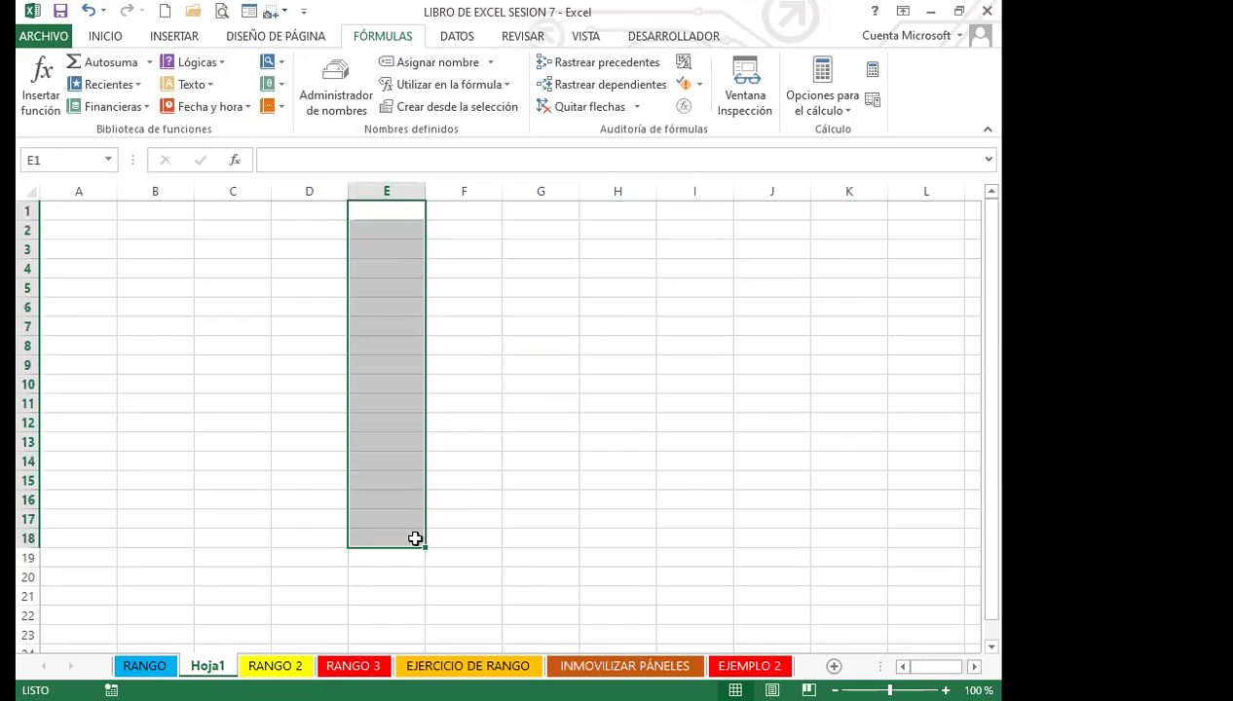
left_click(468, 496)
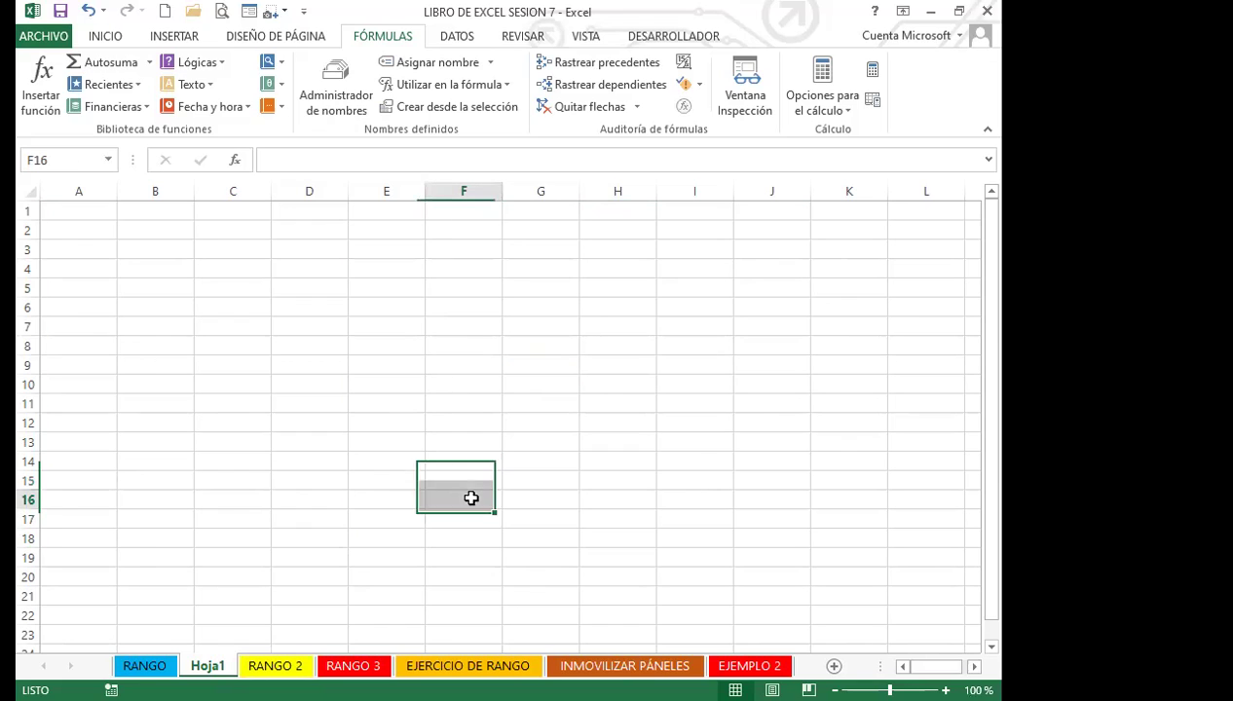
Step: Review the workbook's defined names in the name manager, close it, and switch to sheet RANGO 2
left_click(331, 78)
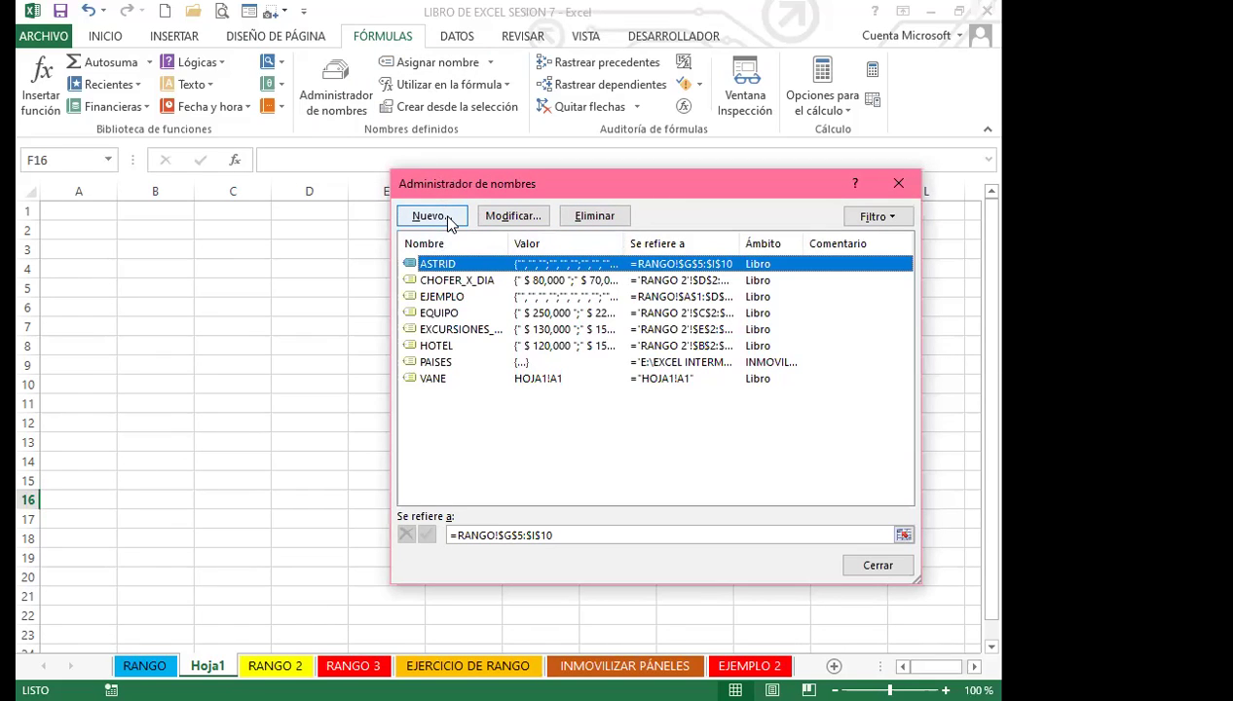
left_click(902, 184)
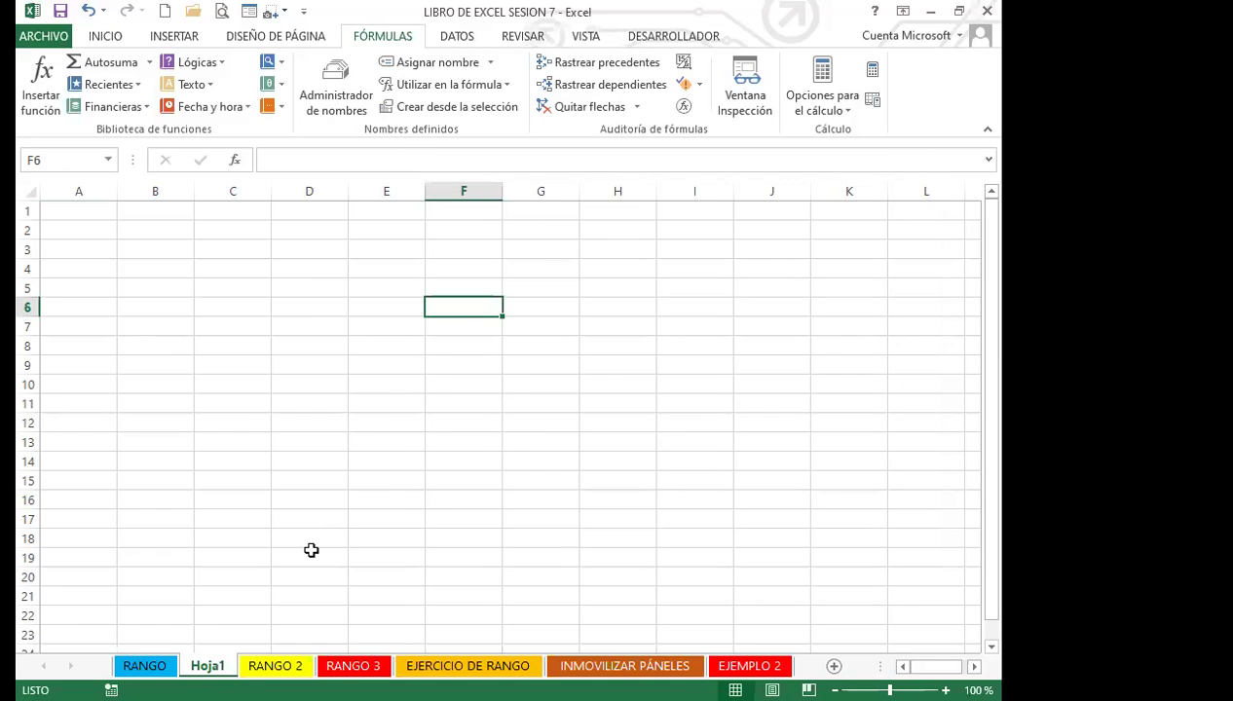
left_click(144, 665)
left_click(276, 665)
left_click(603, 425)
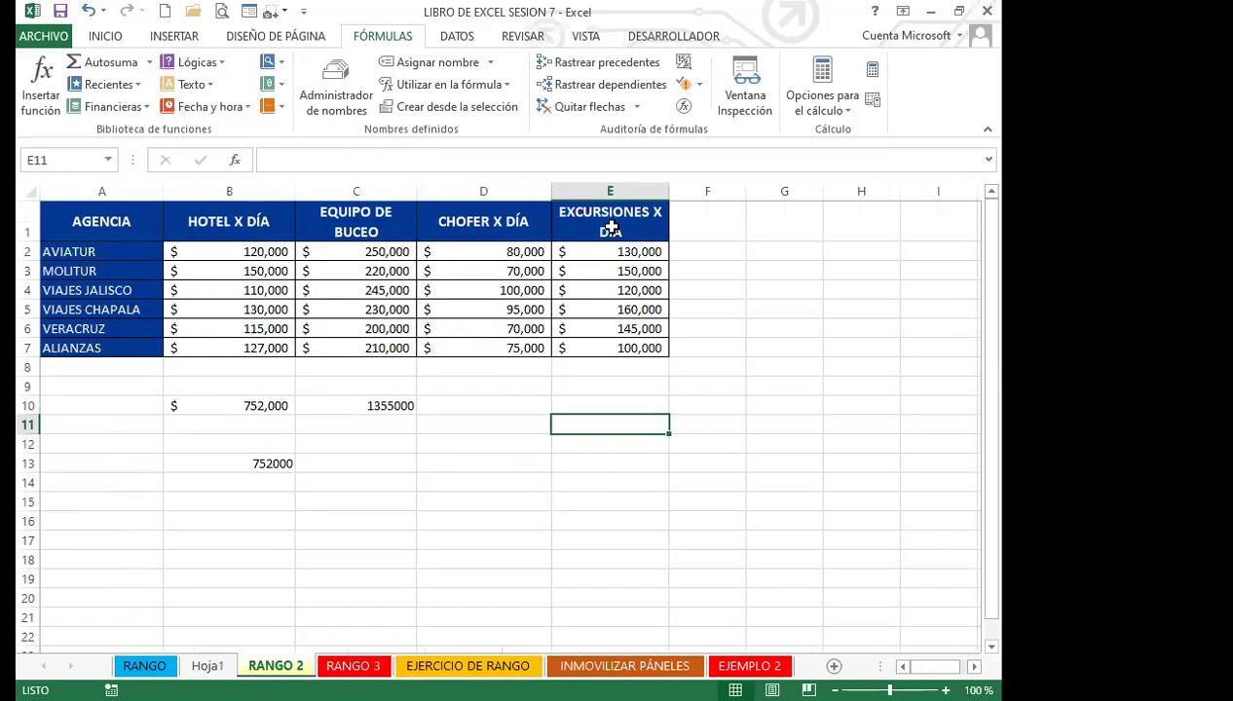
Step: Select the EXCURSIONES X DÍA values E2:E7 and show the new-name dialog for them without defining a name
left_click_drag(594, 250, 593, 351)
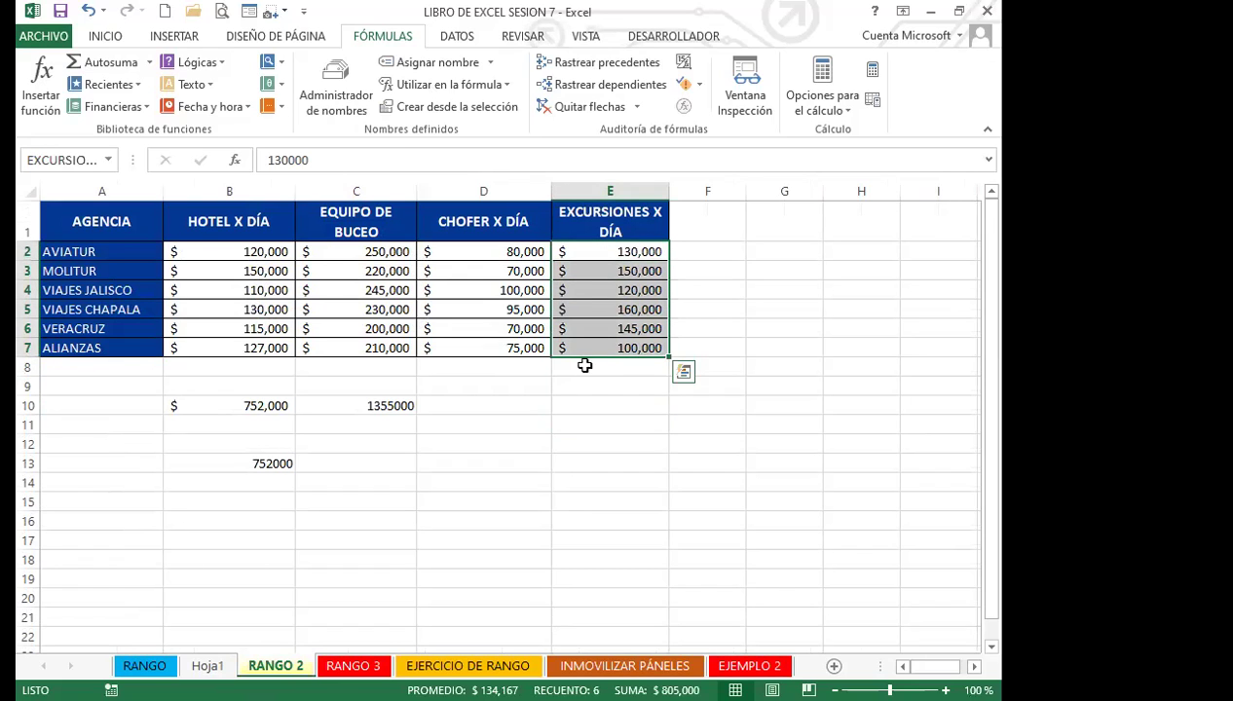
left_click(321, 82)
left_click(427, 214)
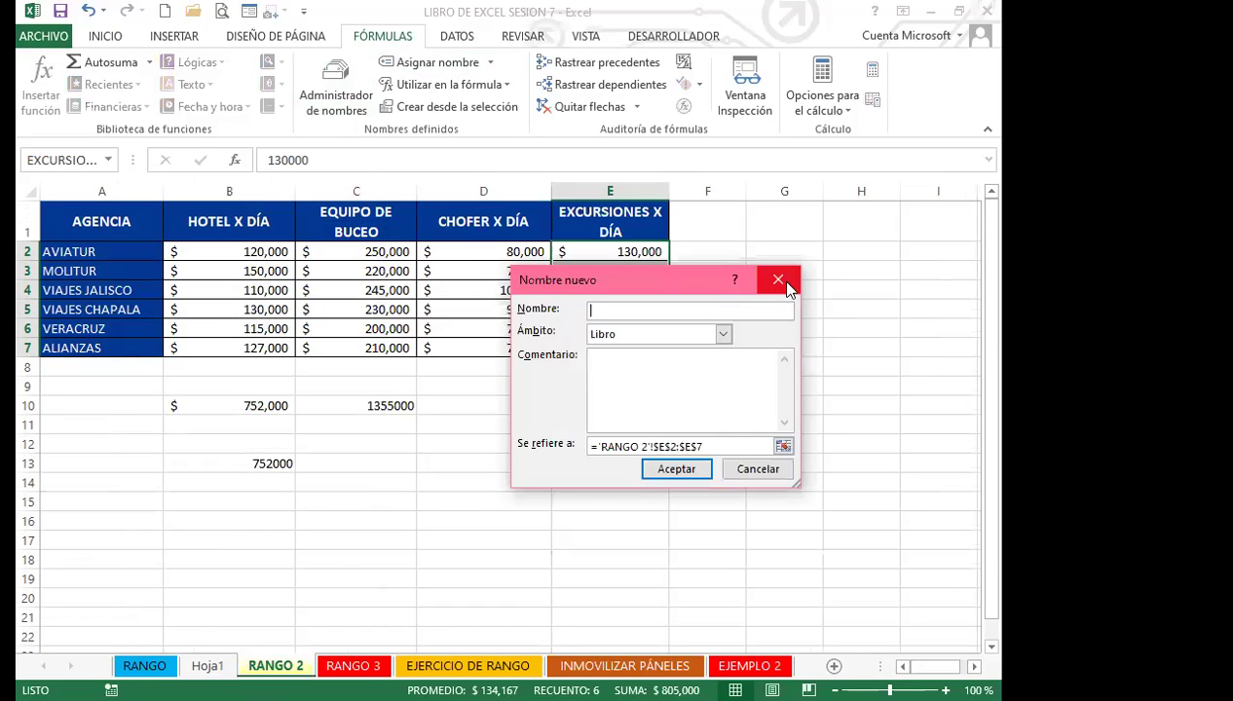
left_click(778, 280)
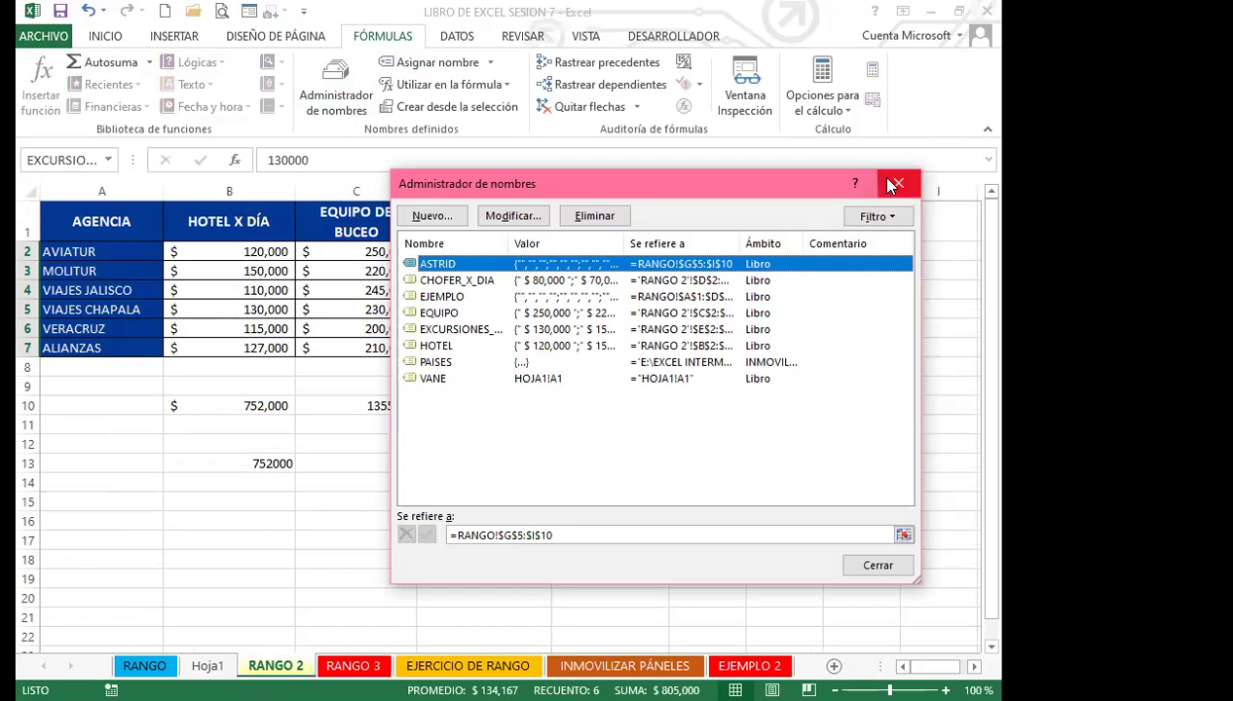
left_click(886, 258)
Step: Select the CHOFER X DÍA values D2:D7, view the name and reference proposed for a new name, and leave without defining it
left_click_drag(471, 255, 468, 347)
left_click(334, 81)
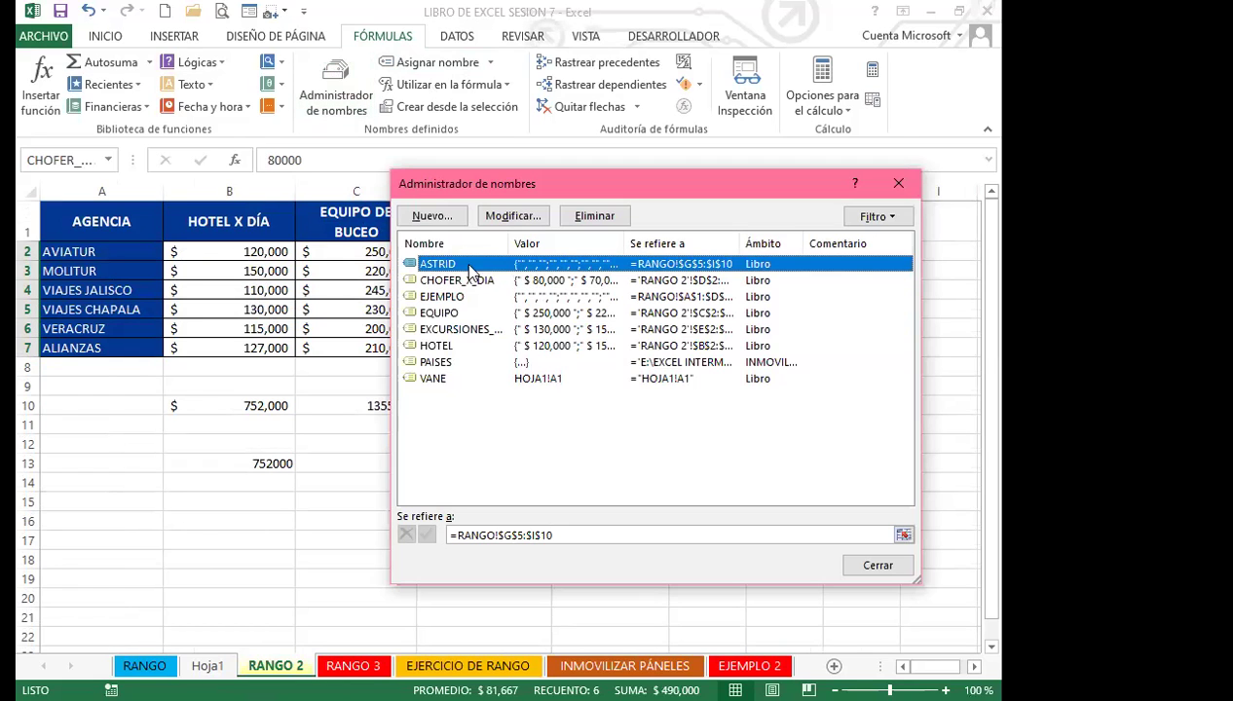
left_click(443, 217)
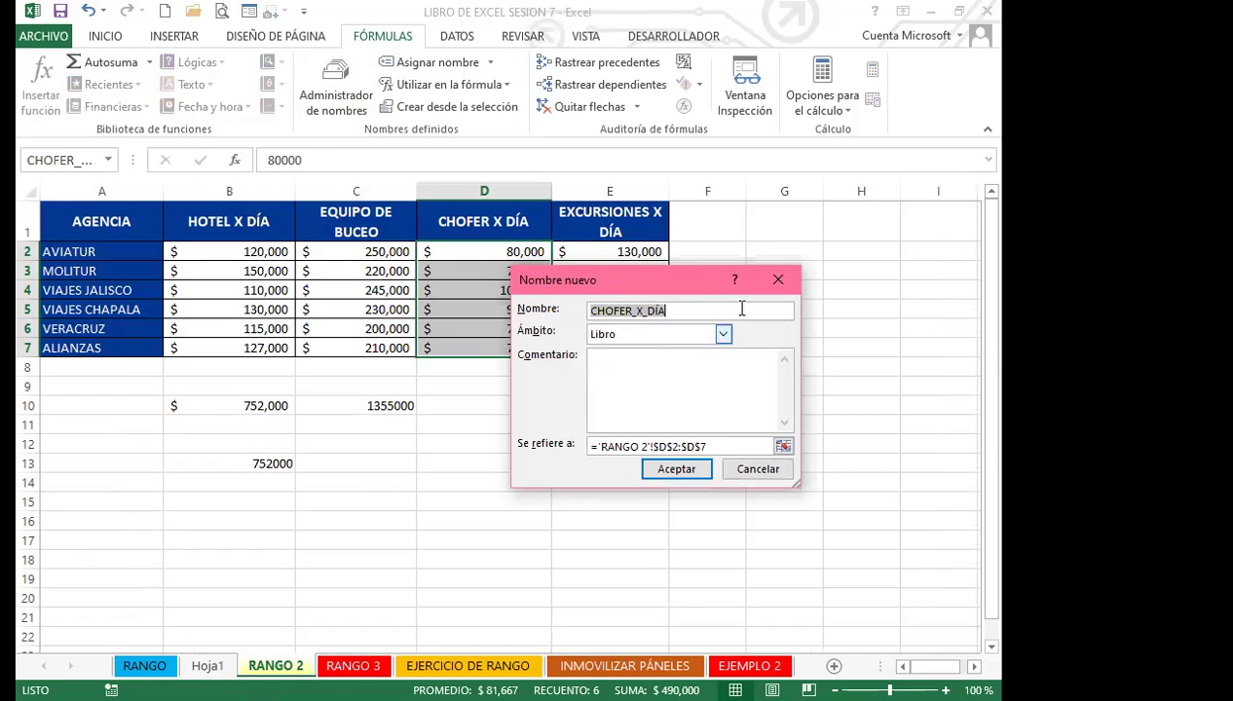
left_click(778, 283)
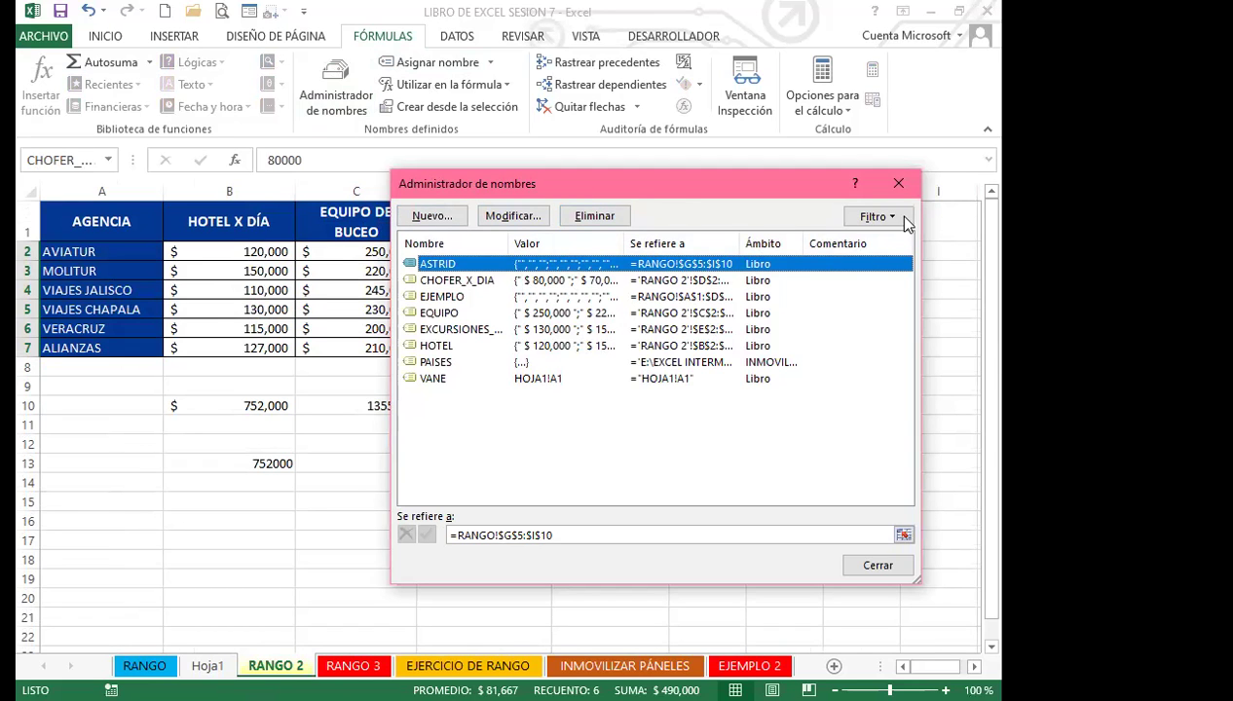
left_click(898, 184)
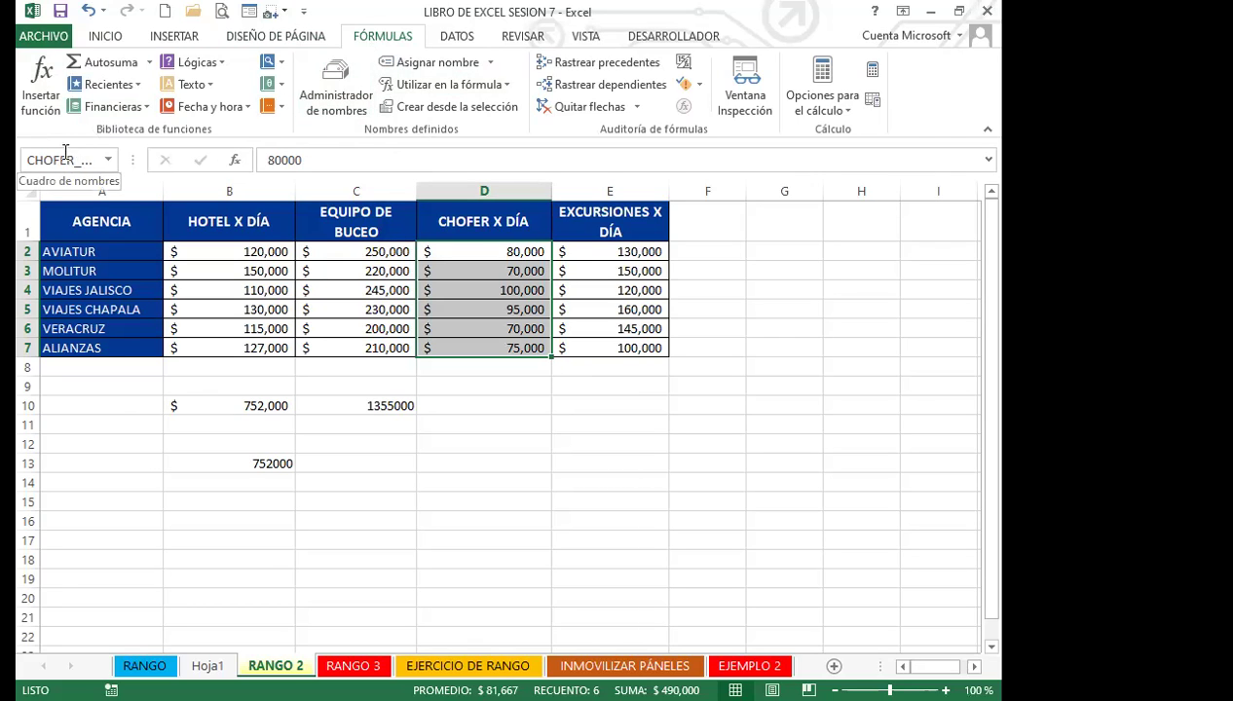
left_click(440, 466)
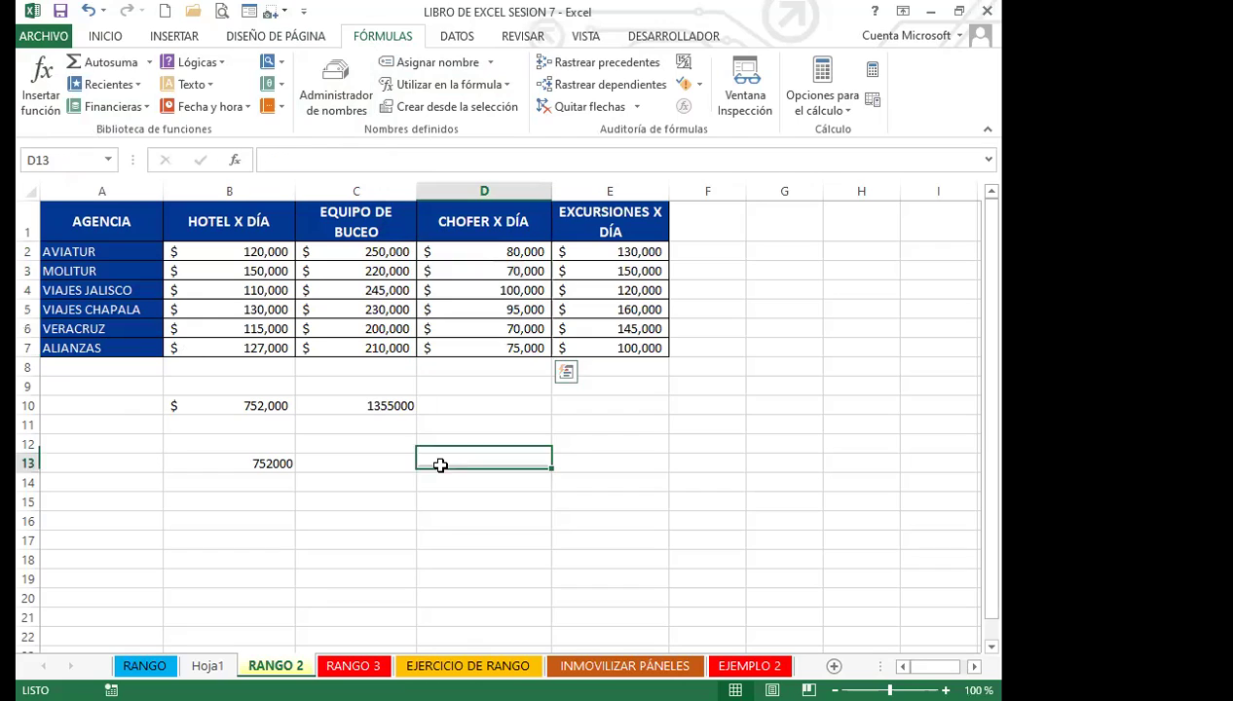
left_click(525, 405)
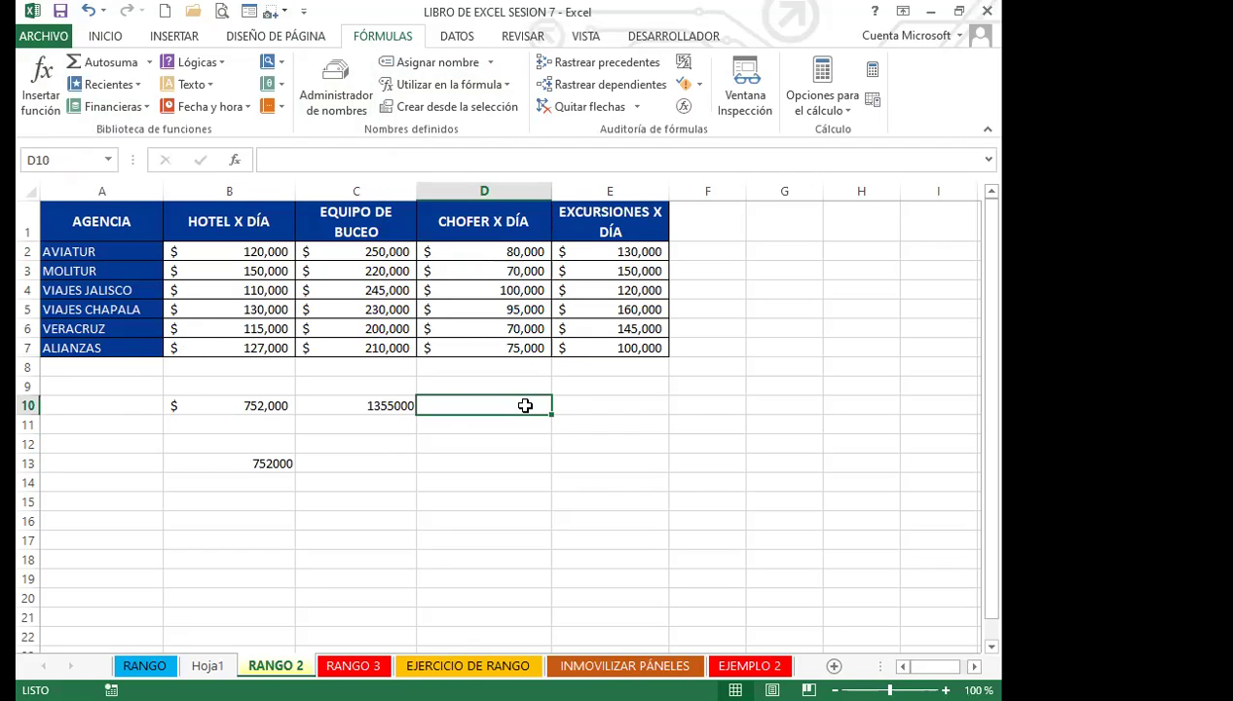
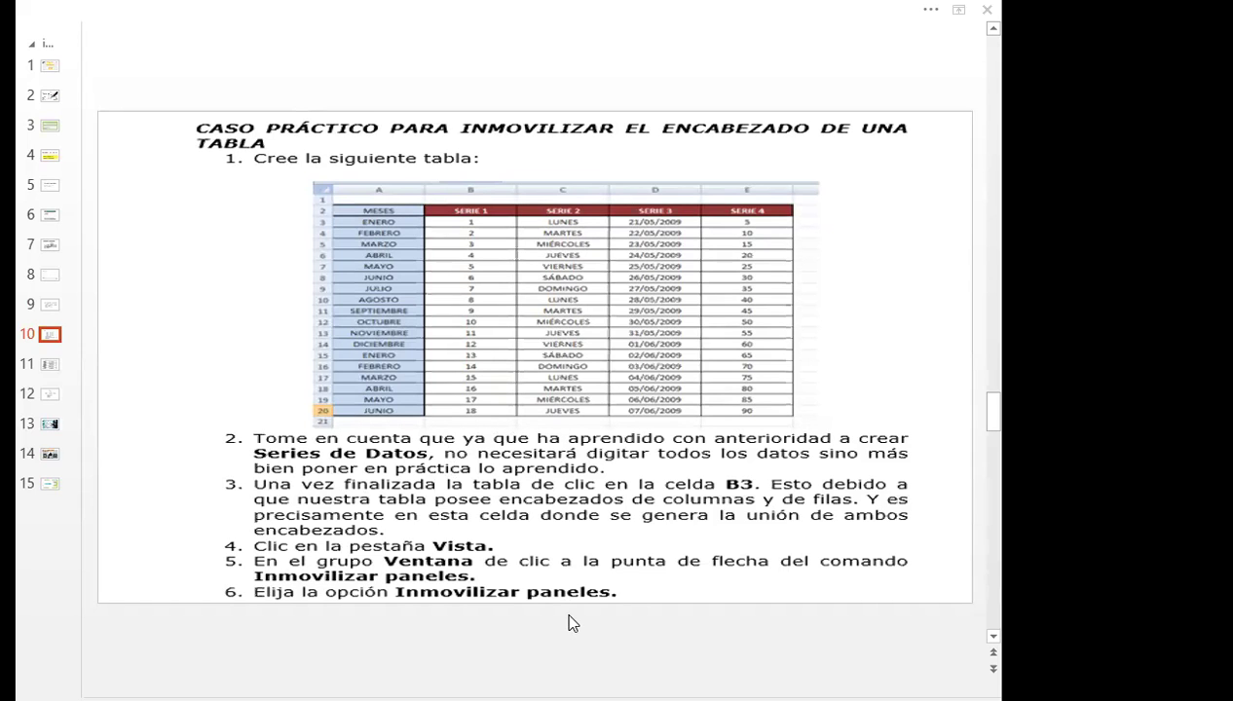
Step: Switch from the slides to the Excel workbook, go to sheet INMOVILIZAR PÁNELES, and select cell B3
key("alt+Tab")
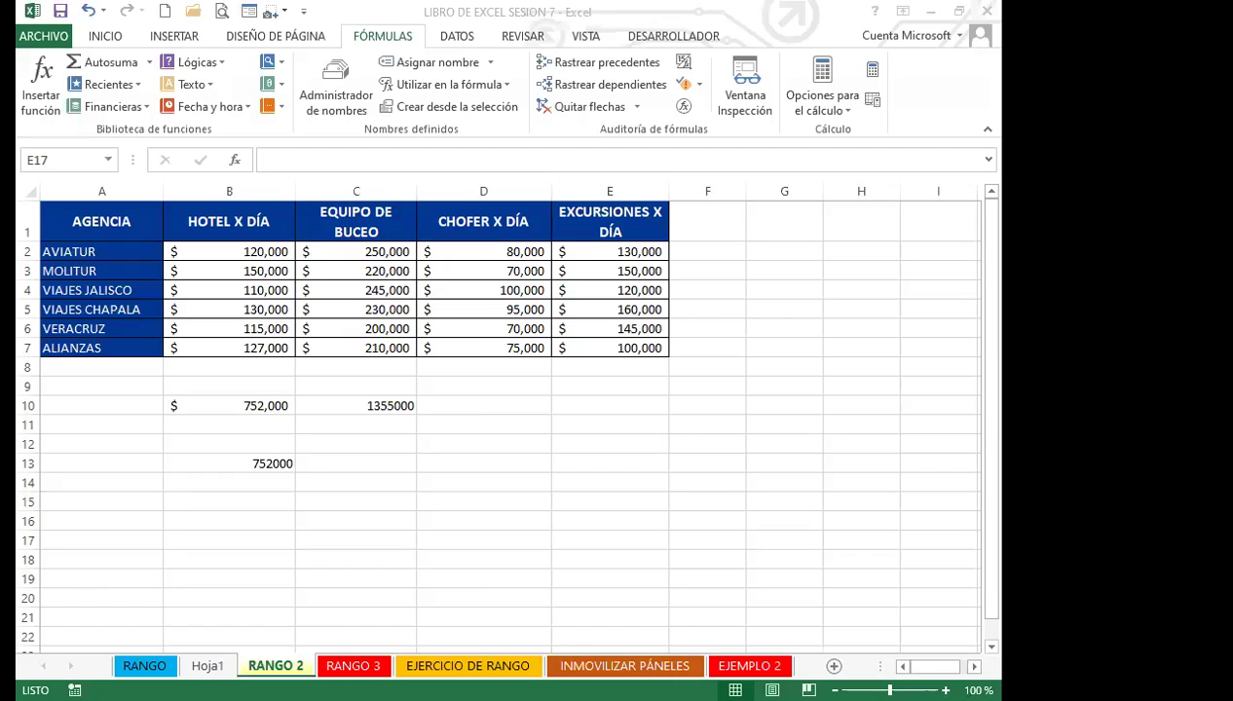
key("ctrl+Page_Down")
key("ctrl+Page_Down")
key("ctrl+Page_Down")
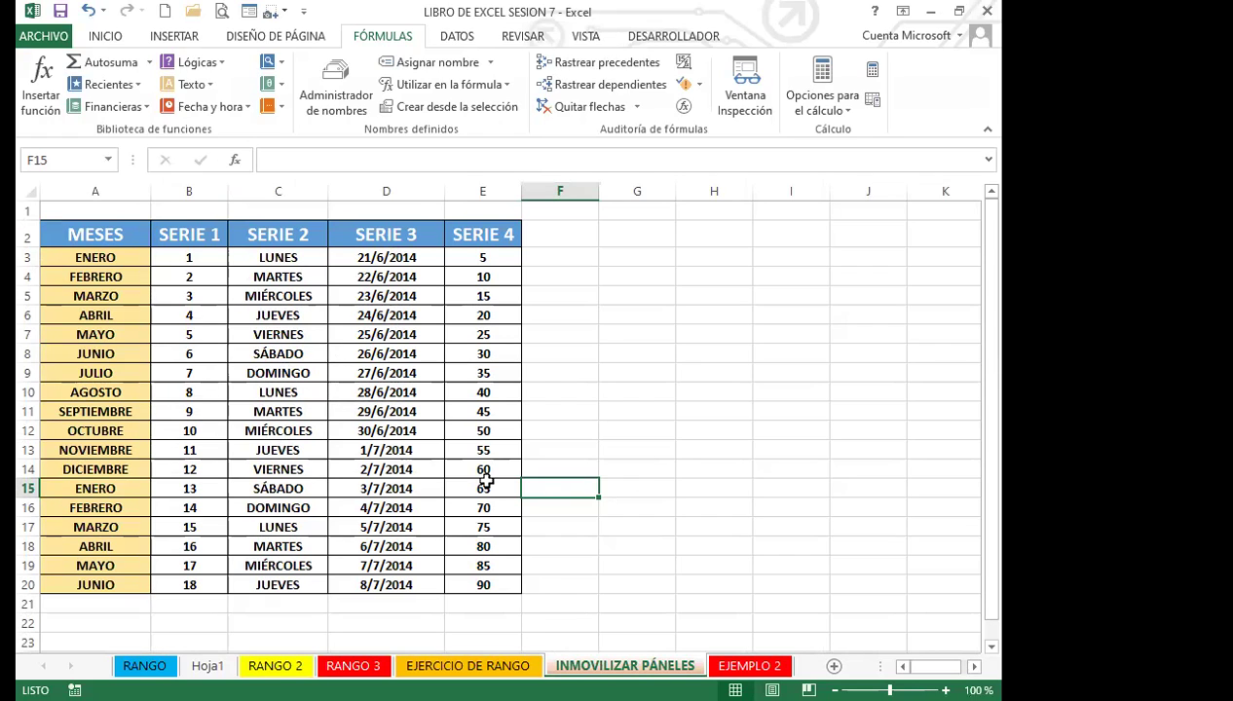
left_click(237, 338)
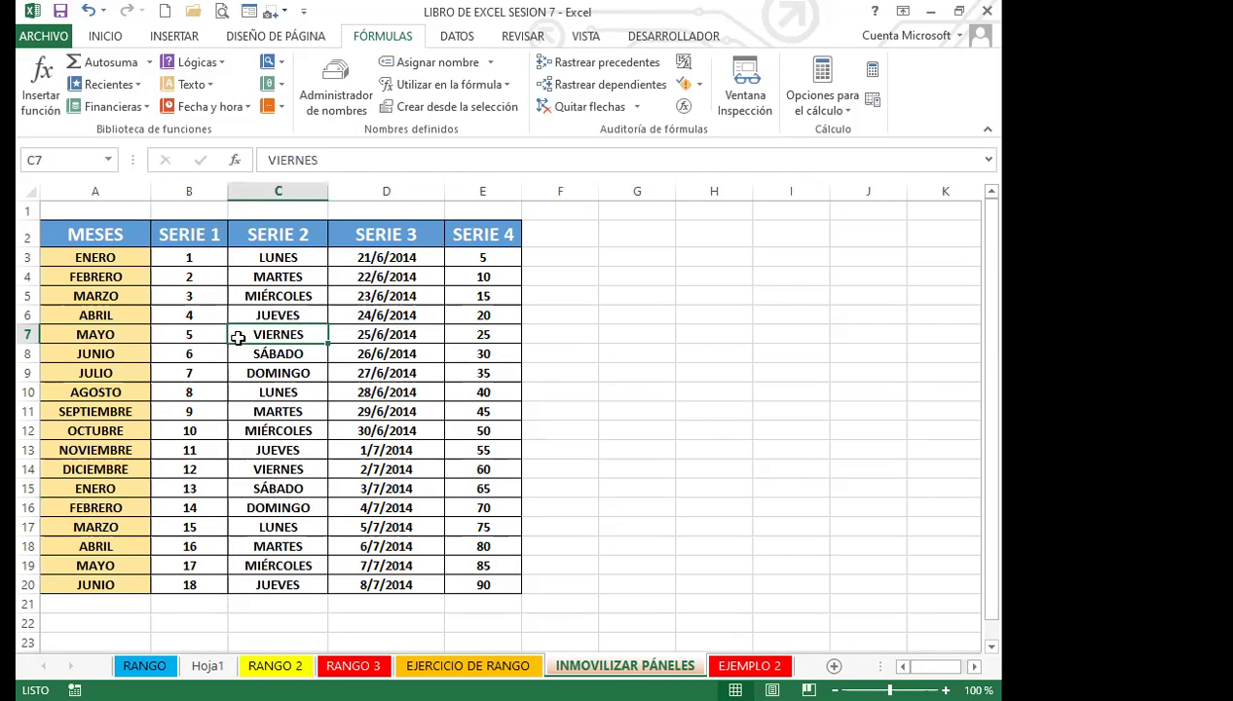
left_click(174, 257)
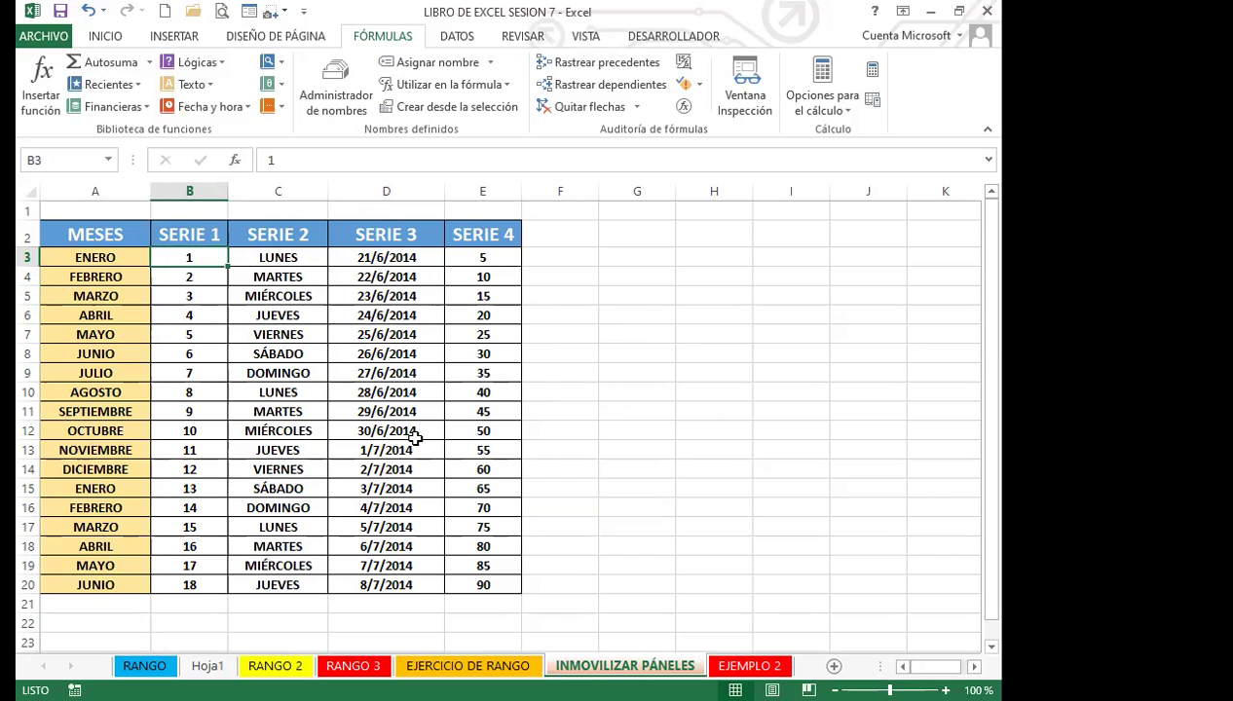
Step: Extend the month, number, weekday, date and SERIE 4 series of the table down to row 82 by autofilling from row 14 onward
scroll(418, 439, "down", 1)
scroll(419, 439, "down", 5)
scroll(443, 440, "up", 2)
left_click_drag(95, 288, 624, 615)
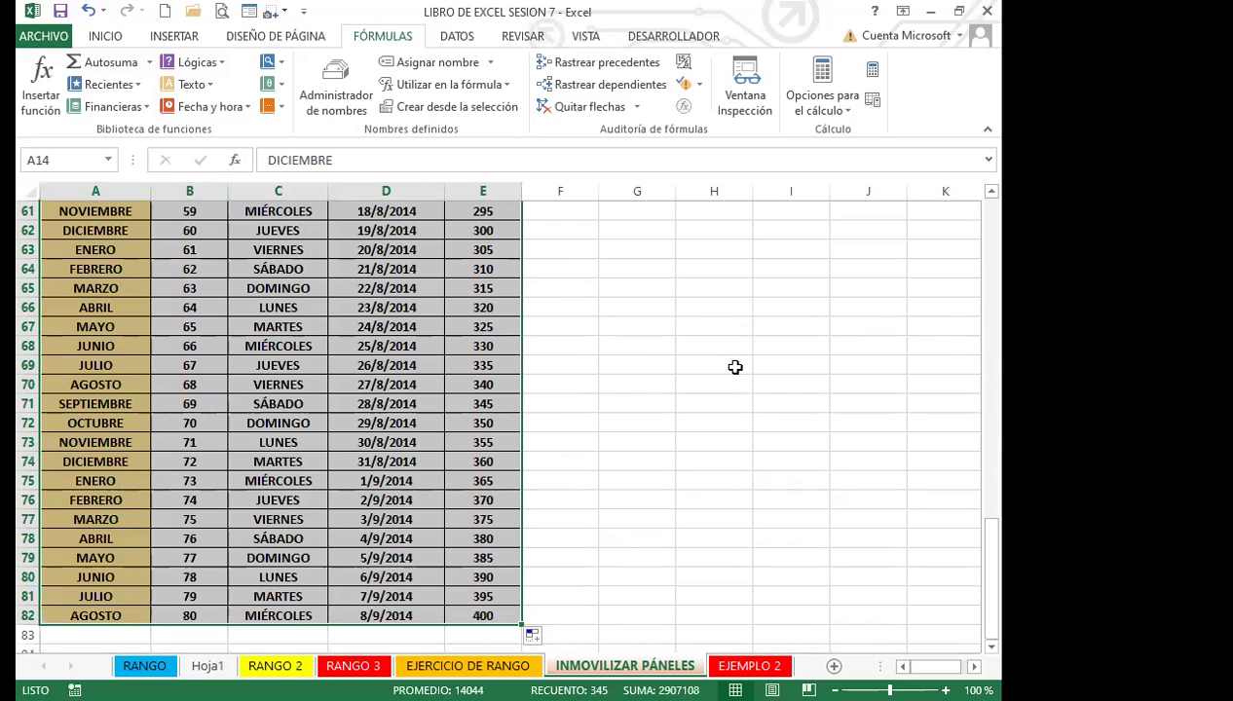
scroll(183, 482, "up", 10)
scroll(185, 482, "up", 10)
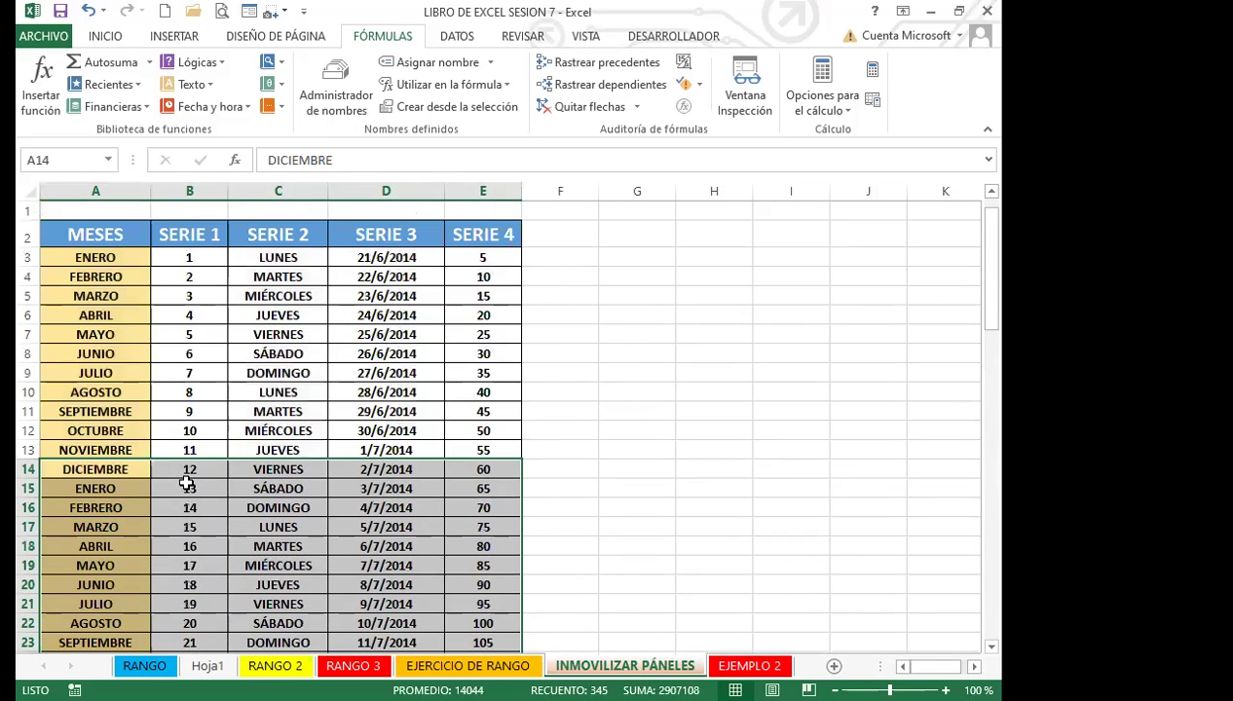
left_click(289, 451)
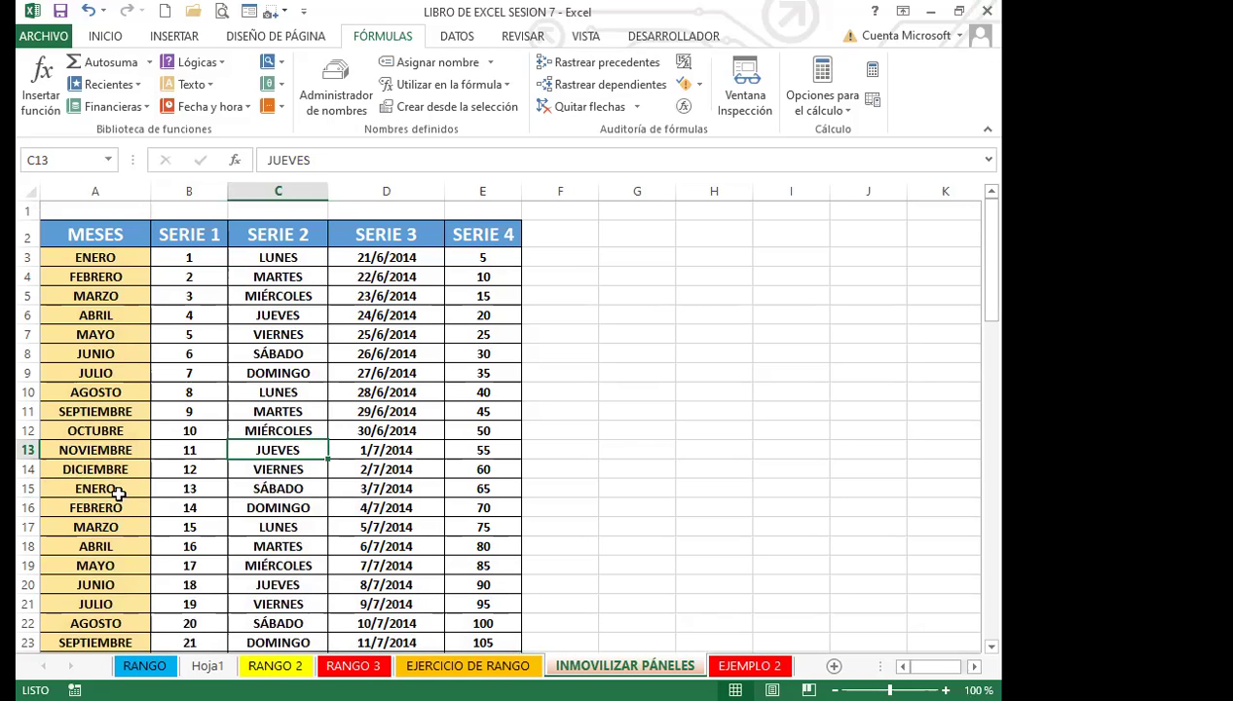
Step: Examine the extended table down past its last row and back up, watching how the header row behaves
scroll(97, 477, "down", 7)
scroll(117, 494, "up", 7)
scroll(116, 442, "down", 6)
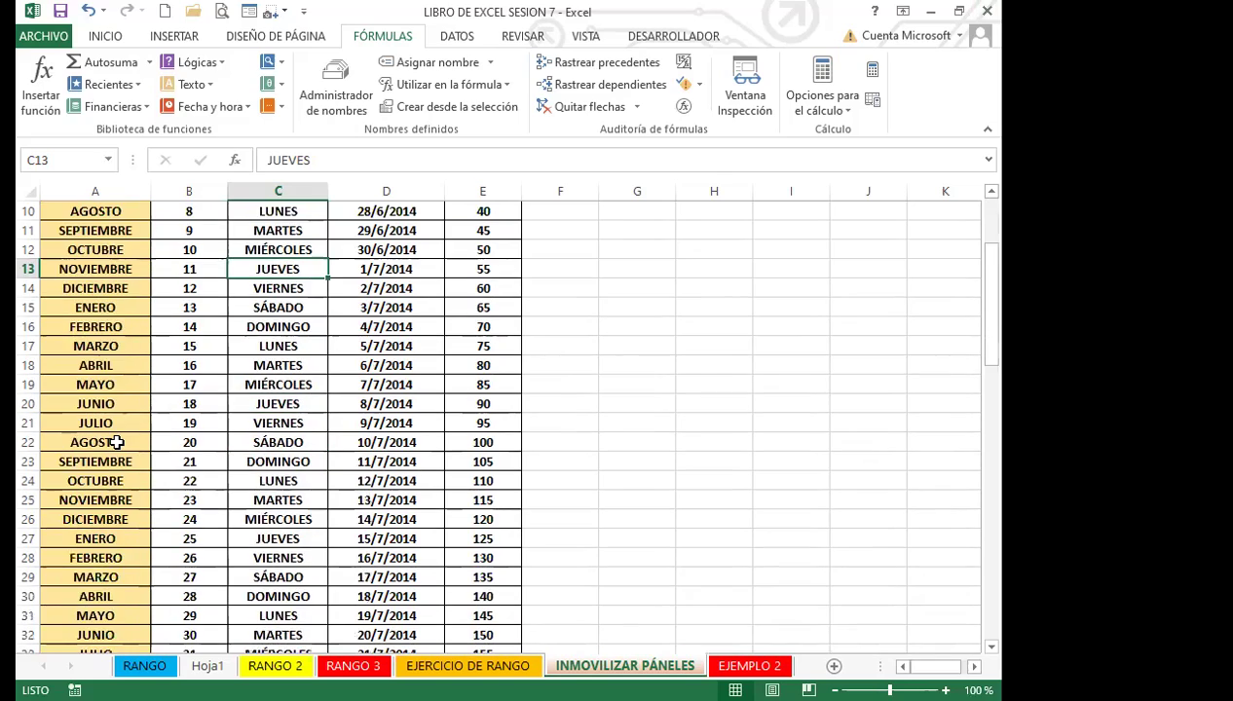
scroll(116, 443, "down", 18)
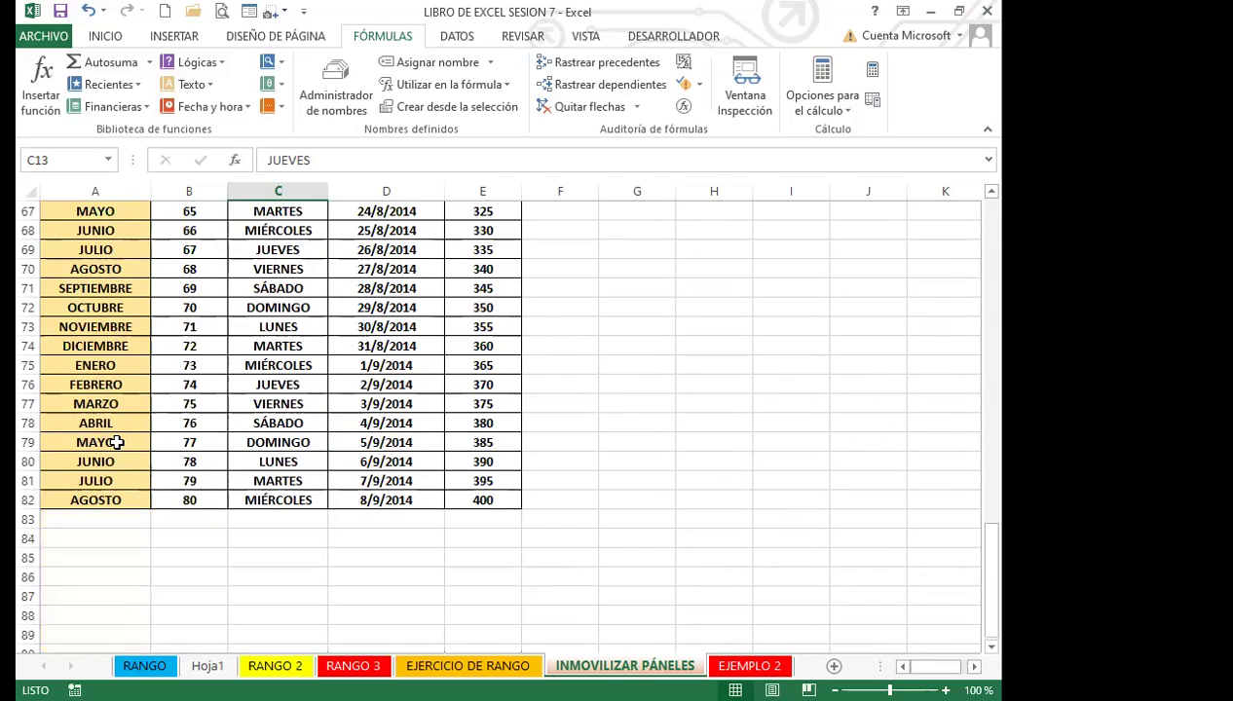
scroll(116, 442, "down", 4)
scroll(116, 442, "up", 3)
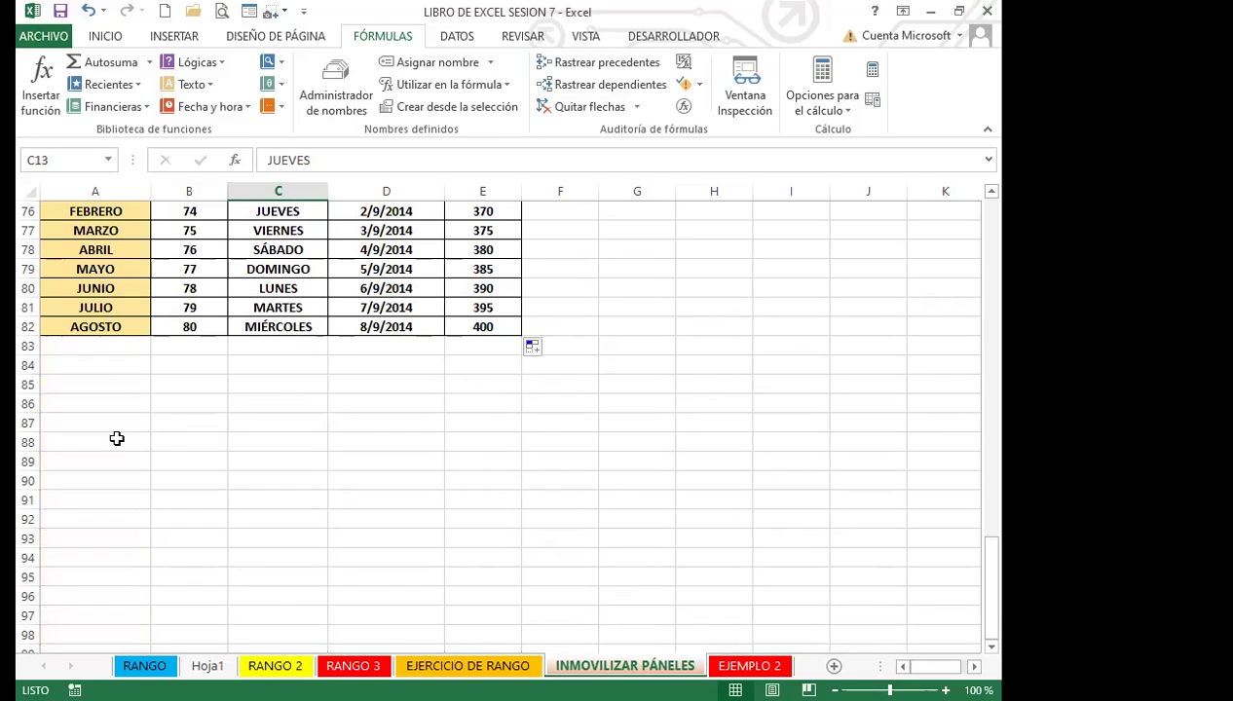
scroll(116, 439, "down", 1)
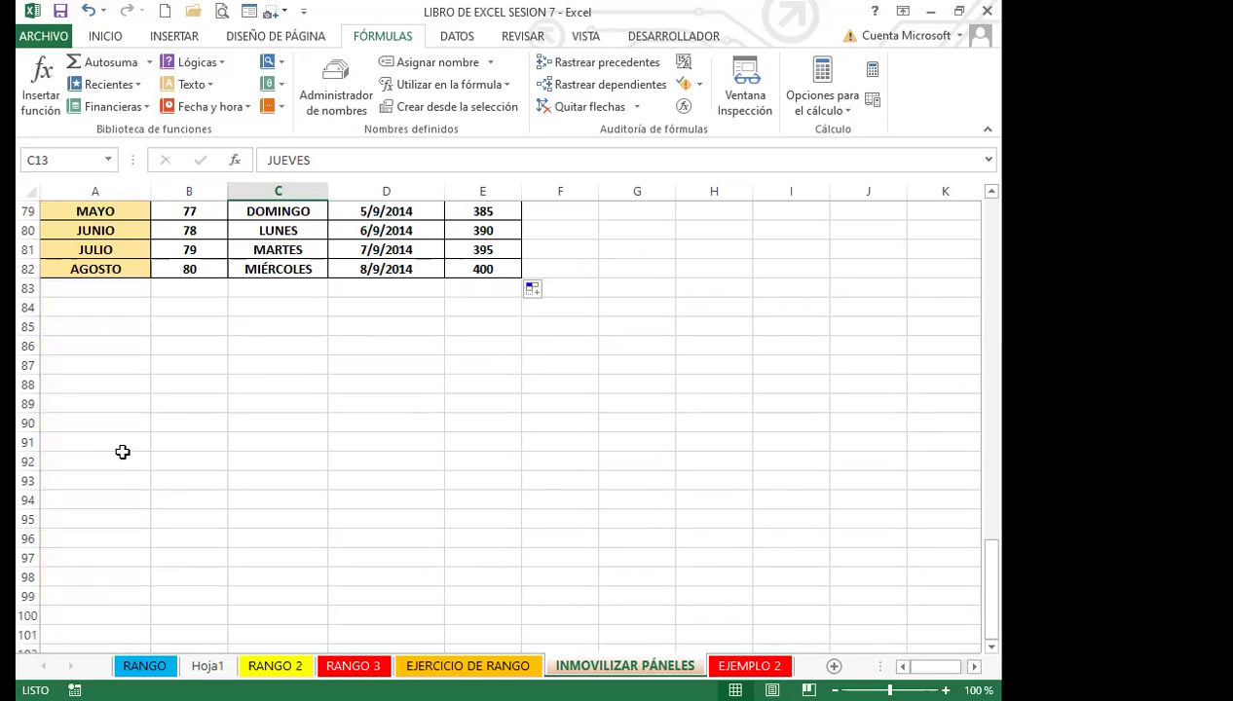
scroll(128, 473, "up", 20)
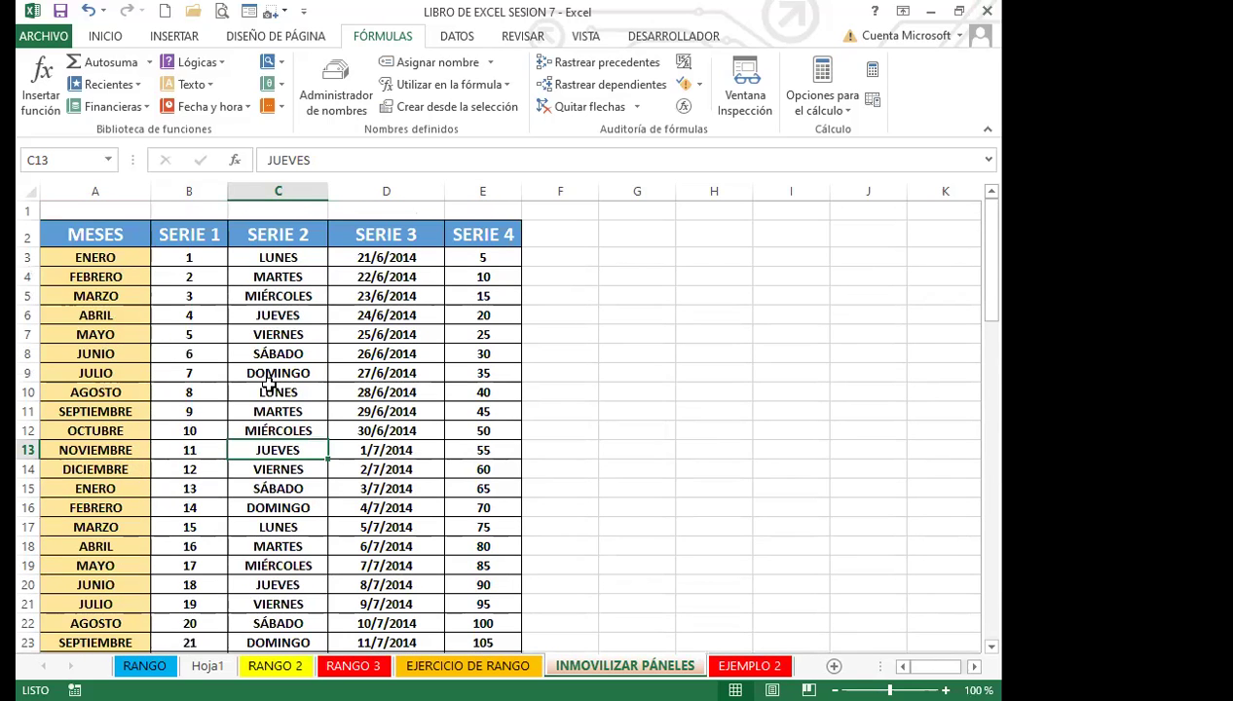
Step: Examine how the table's header row and MESES column behave when the sheet is viewed further down and sideways
left_click(162, 294)
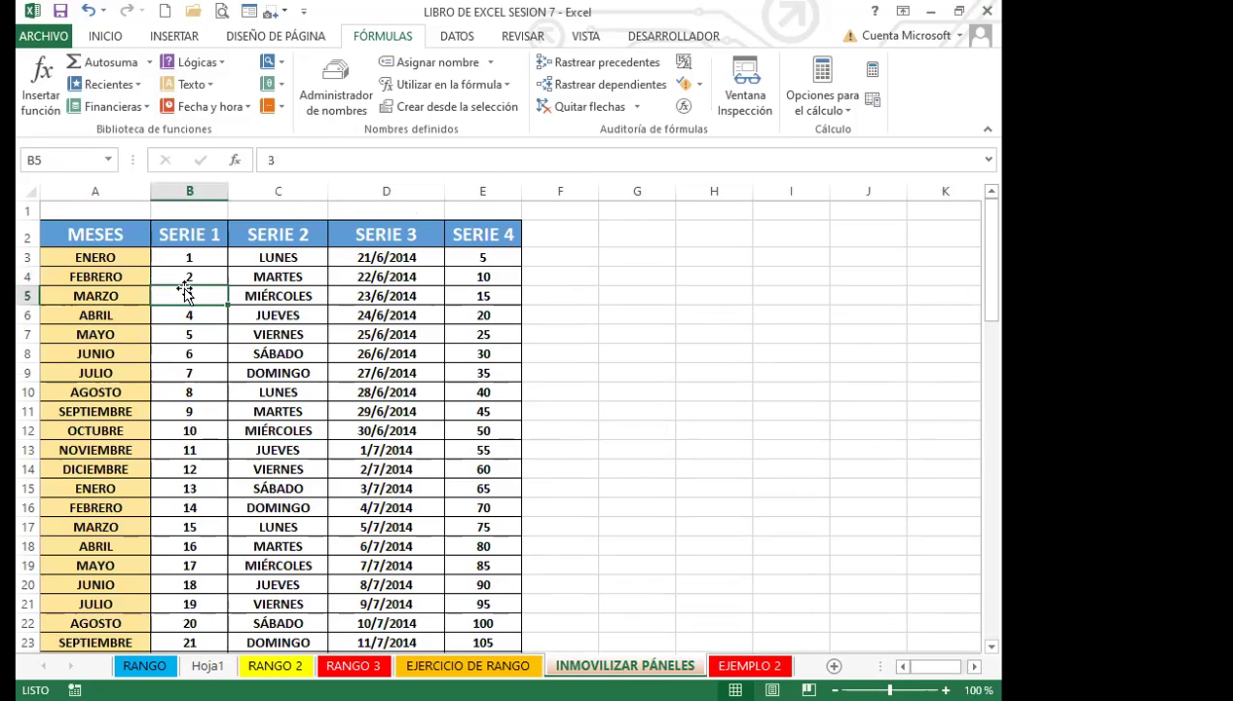
left_click(170, 354)
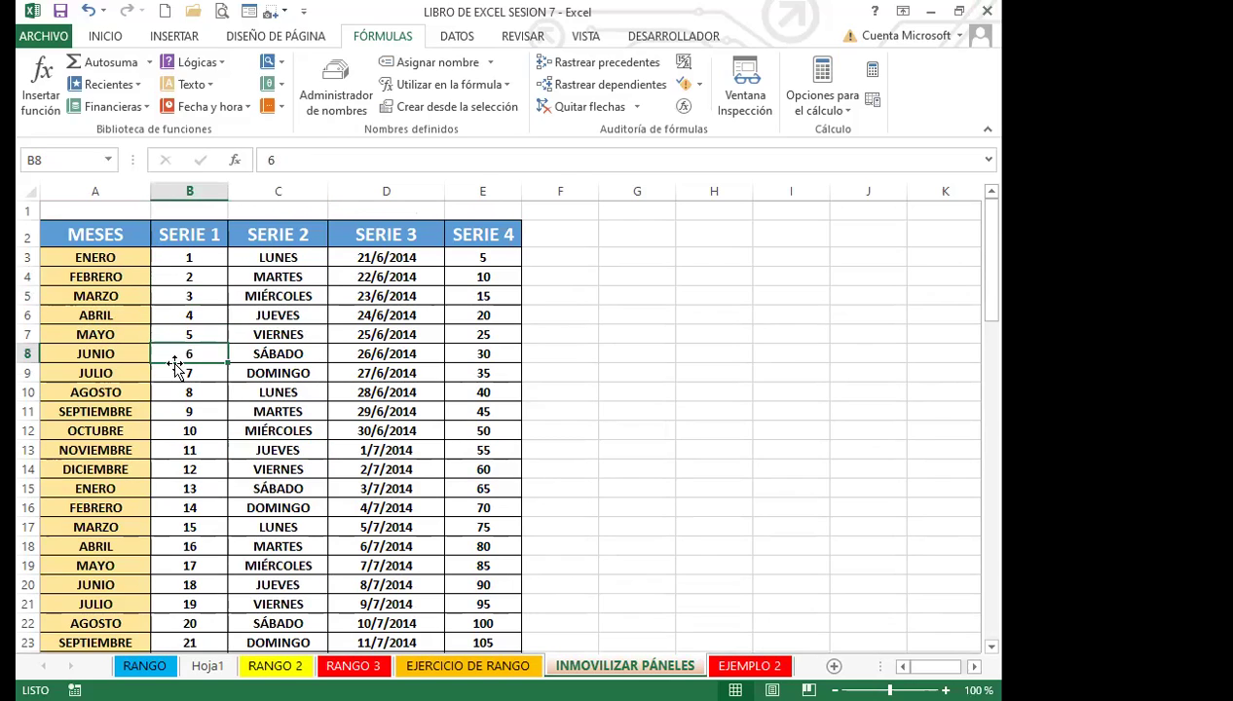
middle_click(177, 367)
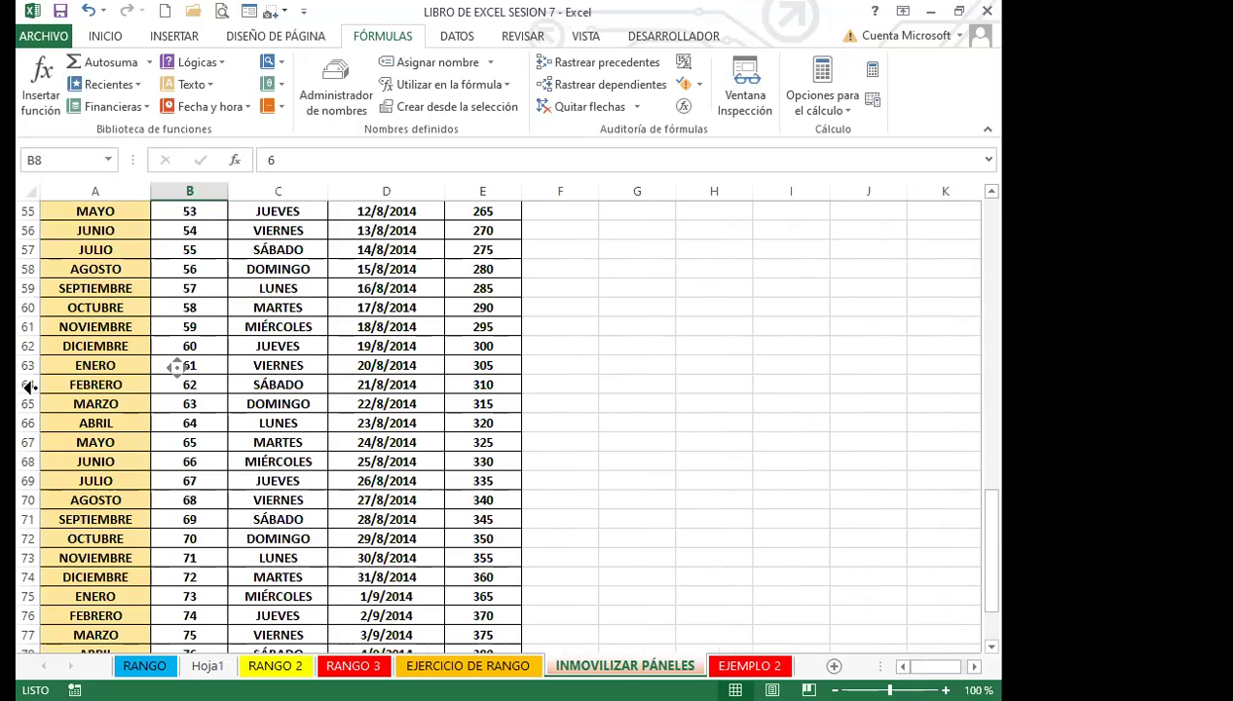
left_click(229, 388)
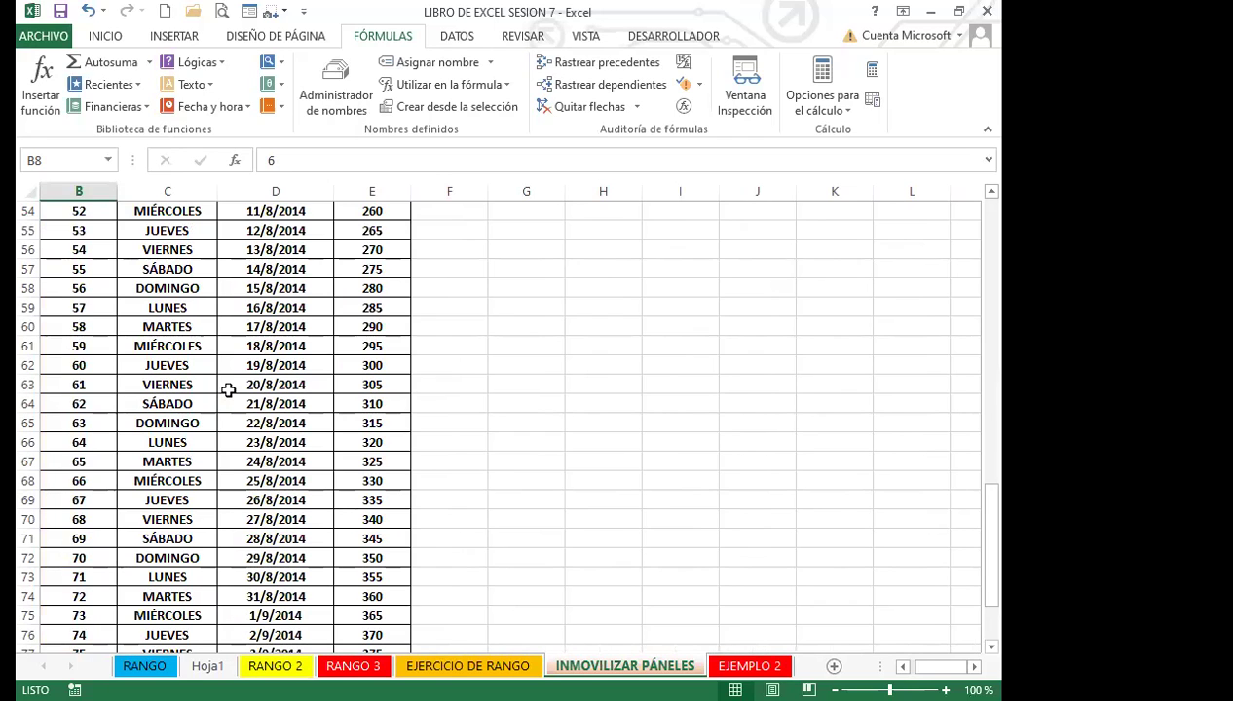
scroll(146, 409, "up", 18)
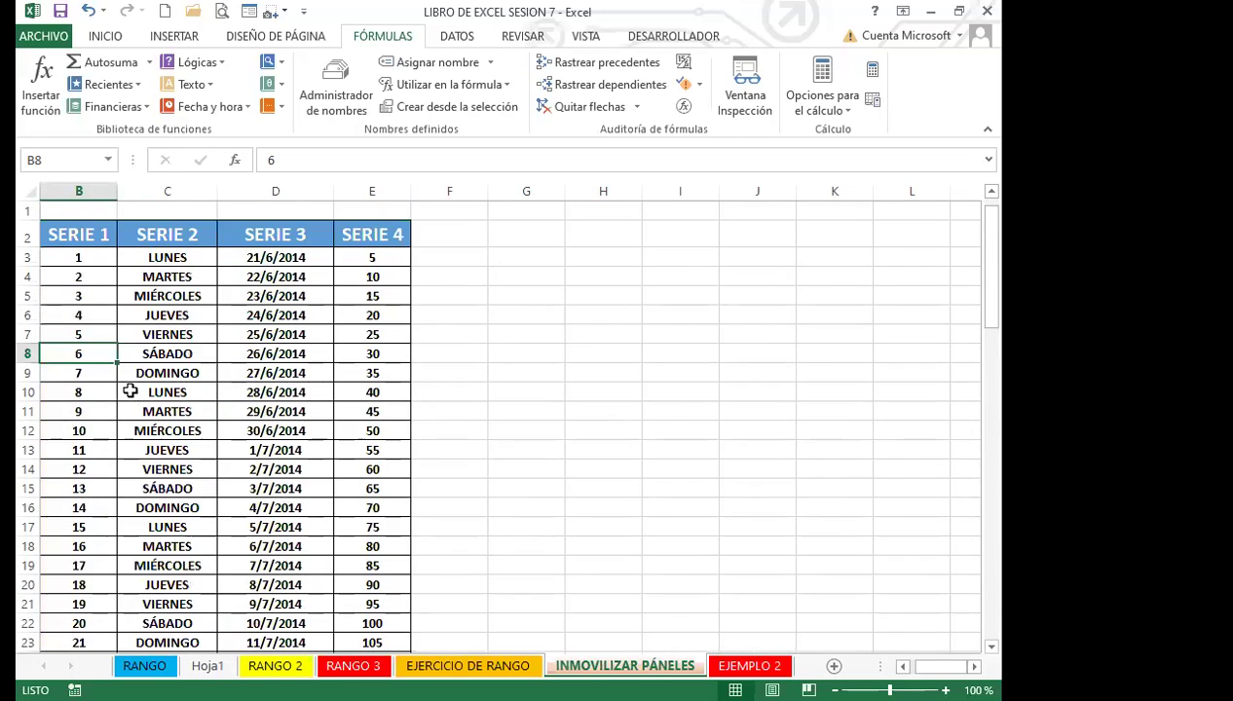
Step: Select the SERIE 2 to SERIE 4 block C2:E82, including its headers, and autofill it sideways through column Y
scroll(126, 419, "down", 20)
scroll(132, 538, "down", 3)
scroll(142, 516, "up", 16)
scroll(143, 516, "up", 11)
left_click_drag(206, 233, 409, 644)
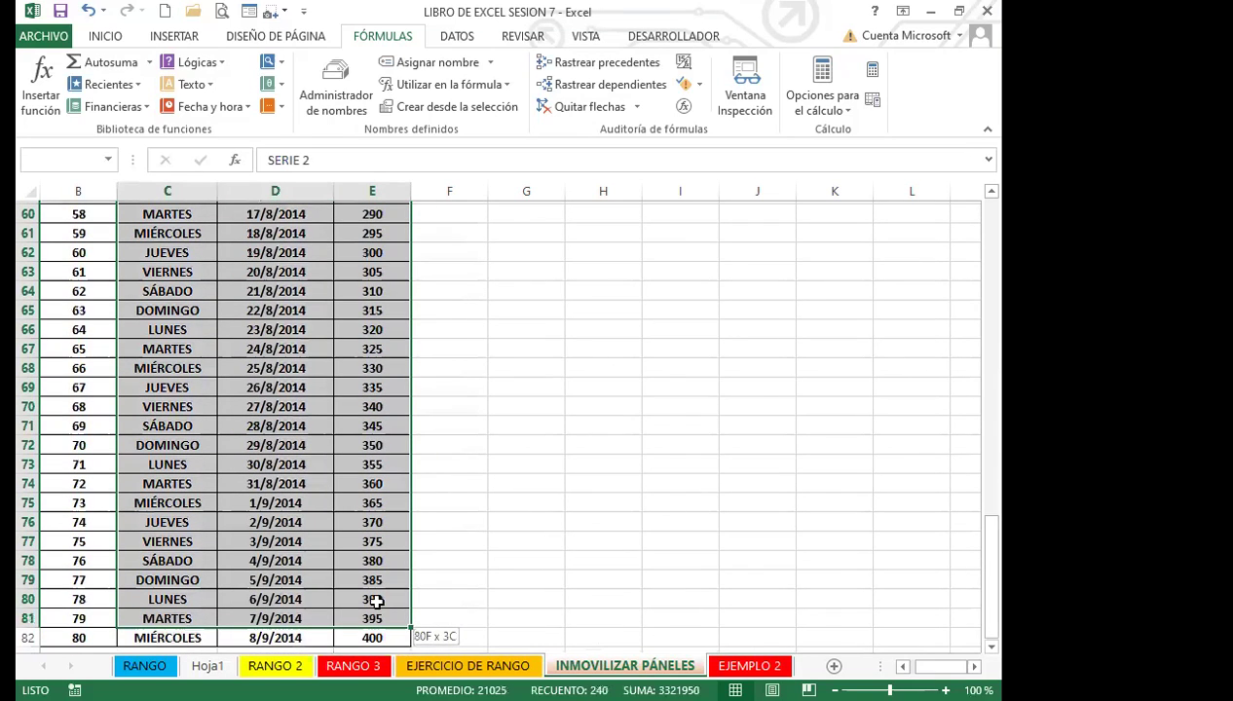
left_click_drag(380, 565, 401, 582)
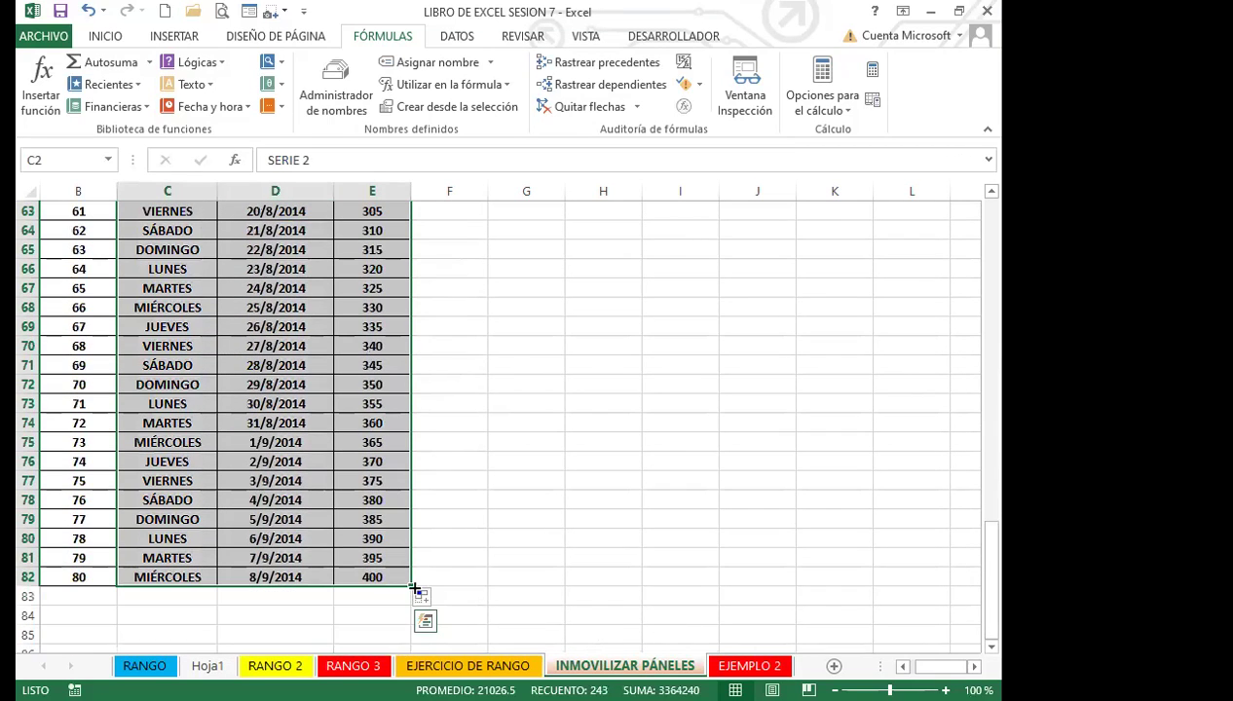
left_click_drag(1003, 537, 852, 539)
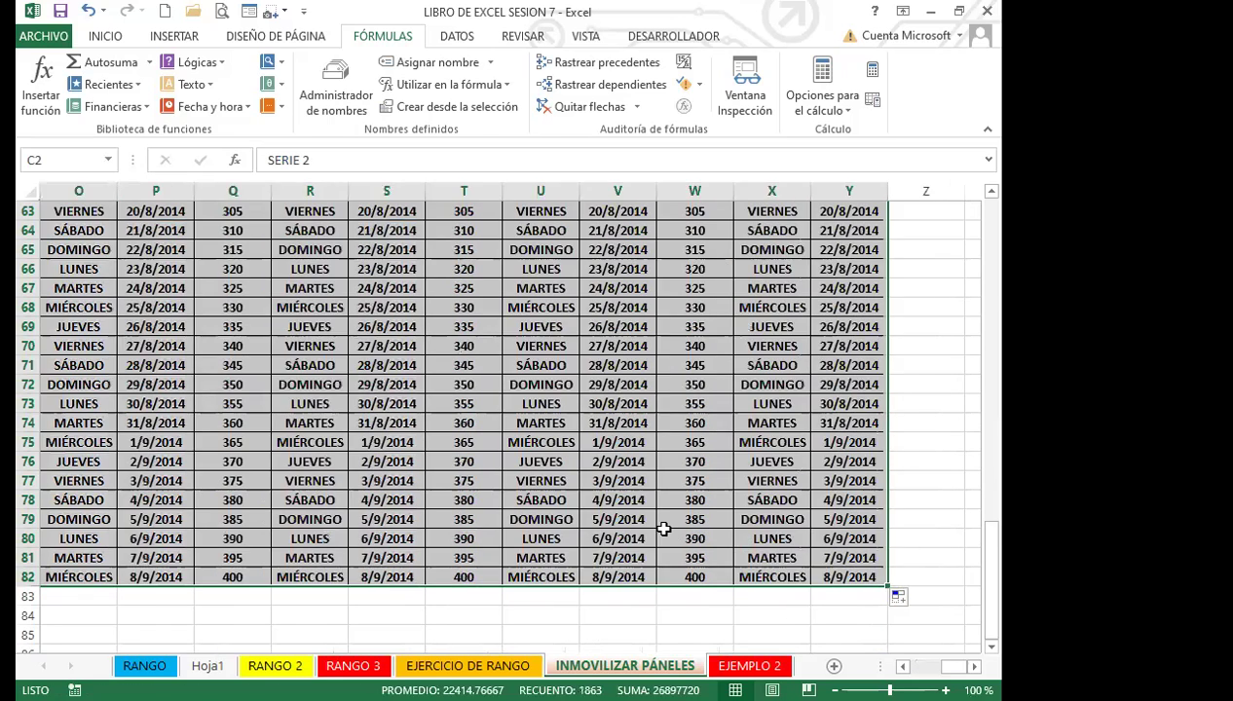
Step: Examine the widened table from MESES past SERIE 24 along row 10 and back, watching whether the MESES column stays in view
left_click_drag(694, 538, 695, 519)
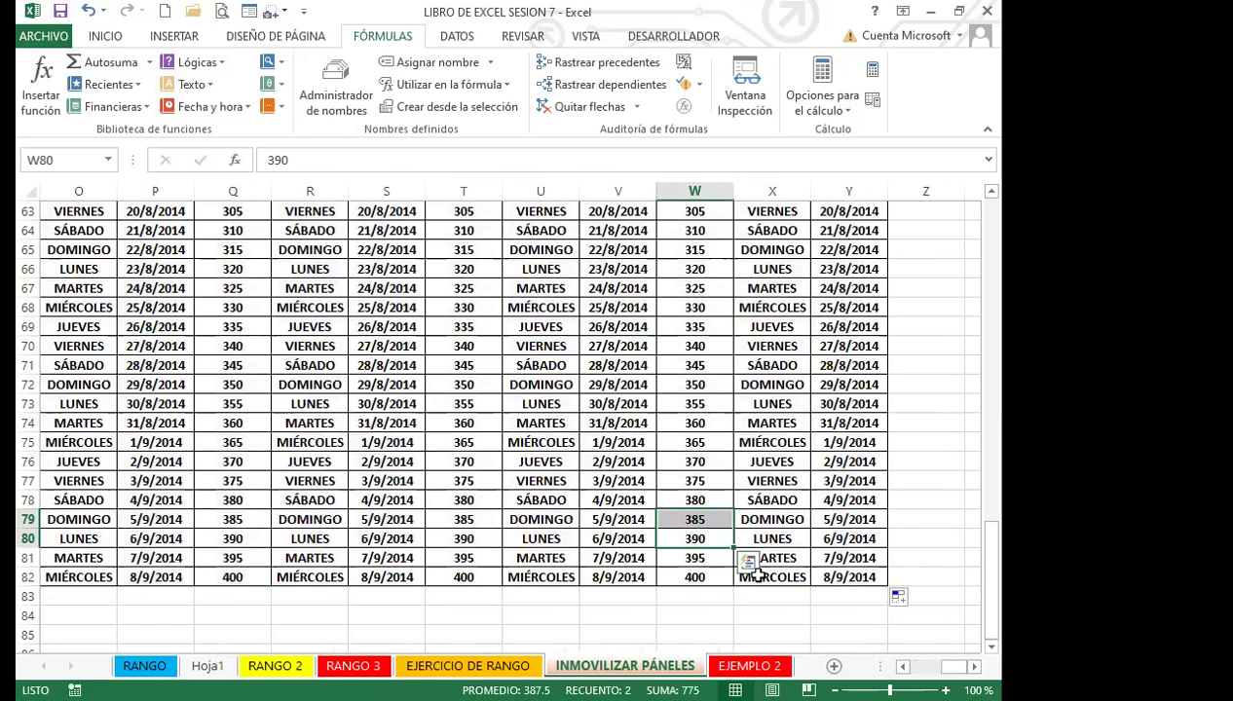
left_click(480, 574)
key("Left")
key("Home")
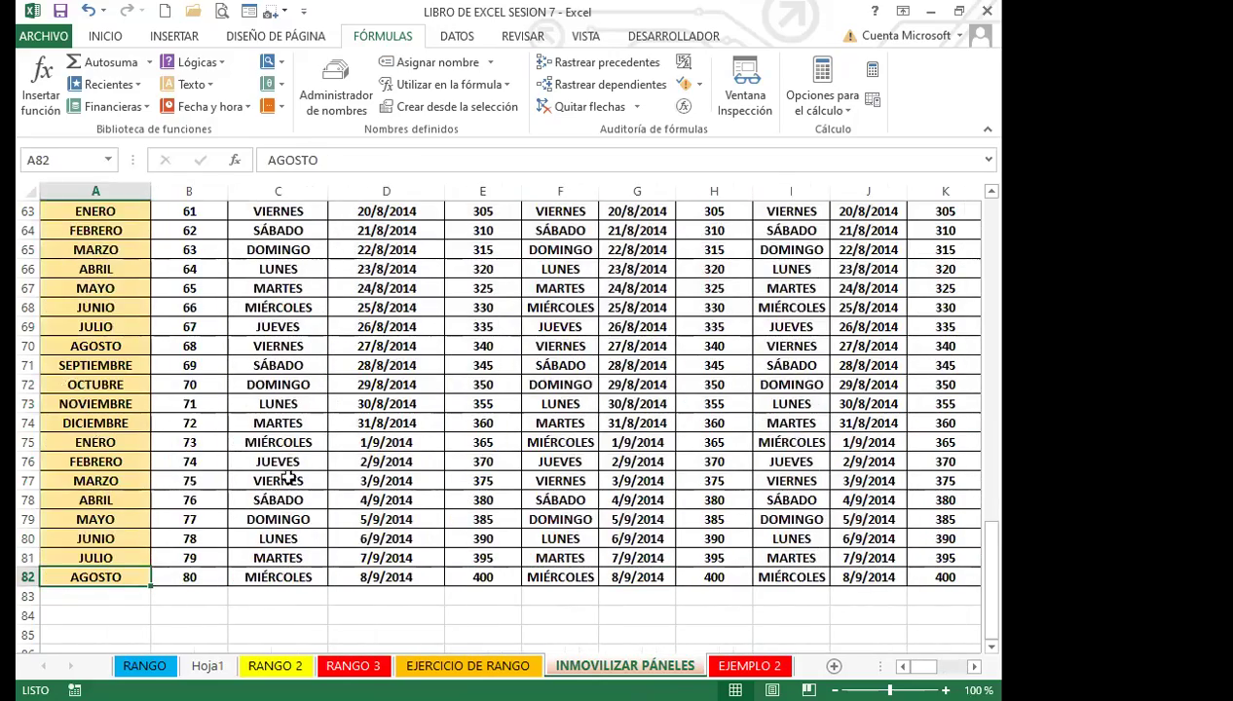
scroll(173, 420, "up", 19)
scroll(55, 321, "up", 2)
scroll(62, 353, "down", 1)
scroll(98, 365, "up", 1)
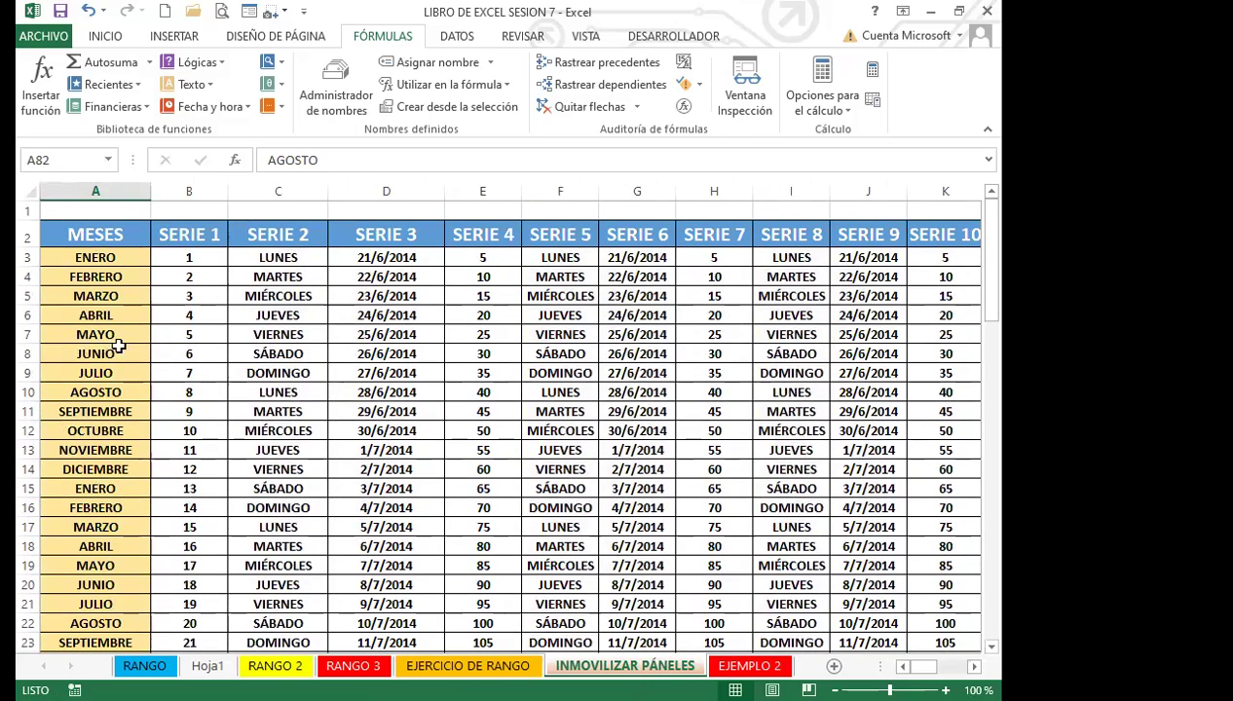
left_click(196, 389)
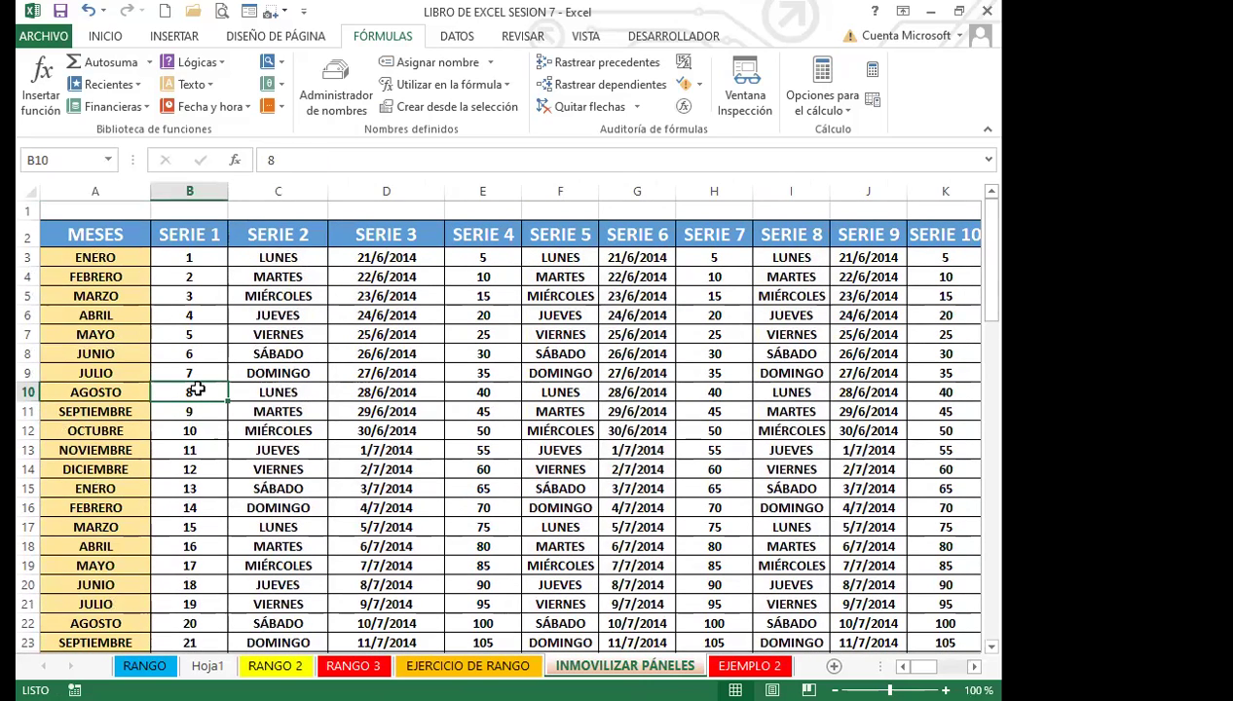
key("Right")
key("Right")
key("Right")
key("Right")
key("Right")
key("Right")
key("Right")
key("Right")
key("Right")
key("Right")
key("Right")
key("Right")
key("Right")
key("Right")
key("Right")
key("Right")
key("Right")
key("Right")
key("Right")
key("Right")
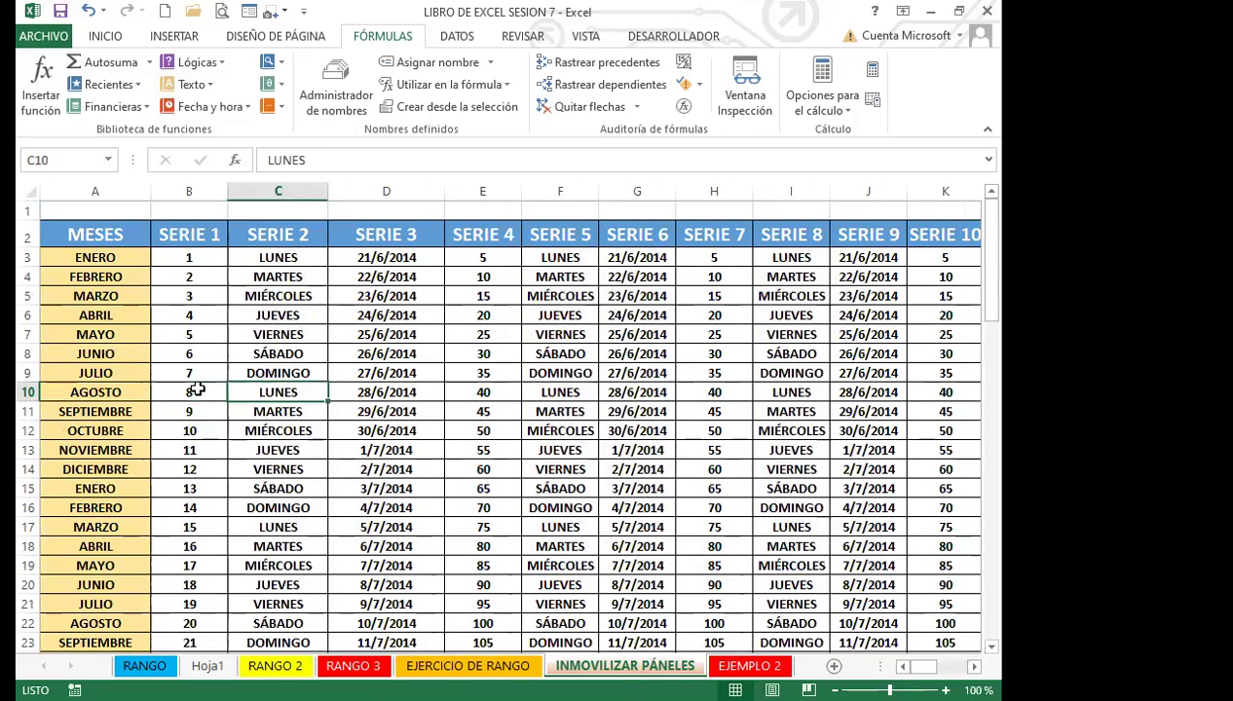
key("Right")
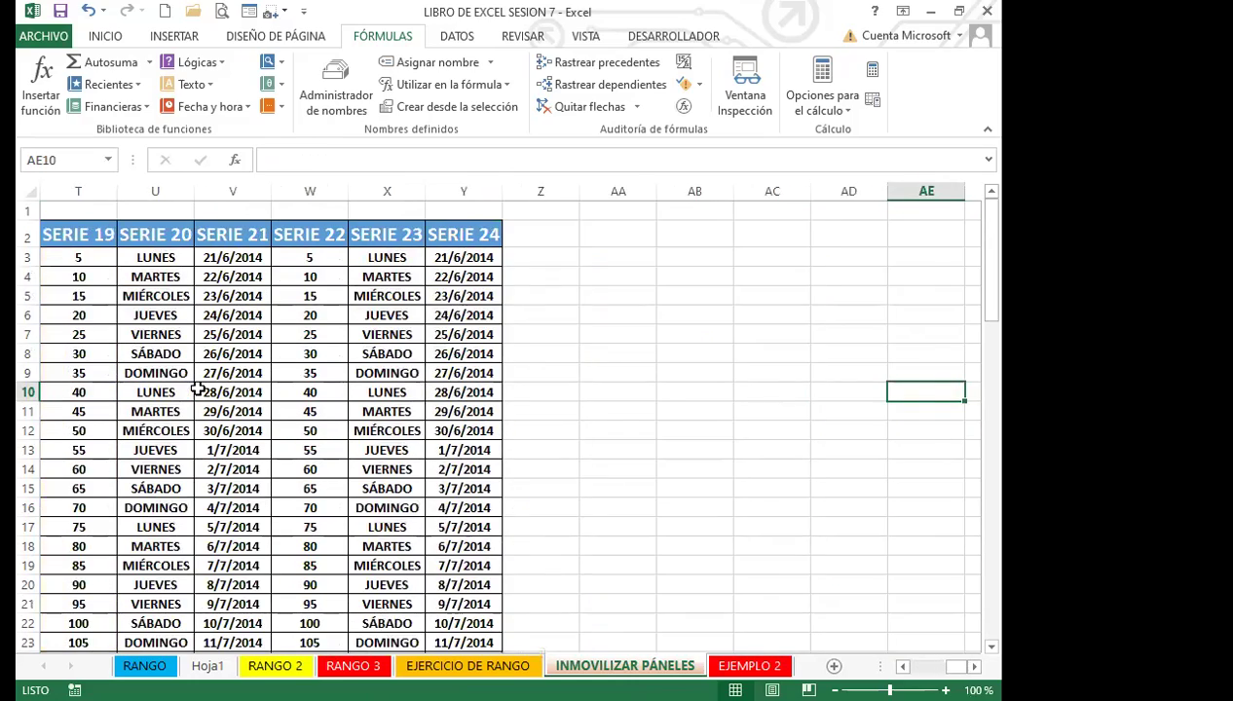
key("Right")
key("Right")
key("Right")
key("Right")
key("Right")
key("Right")
key("Right")
key("Right")
key("Right")
key("Right")
key("Right")
key("Left")
key("Left")
key("ctrl+Left")
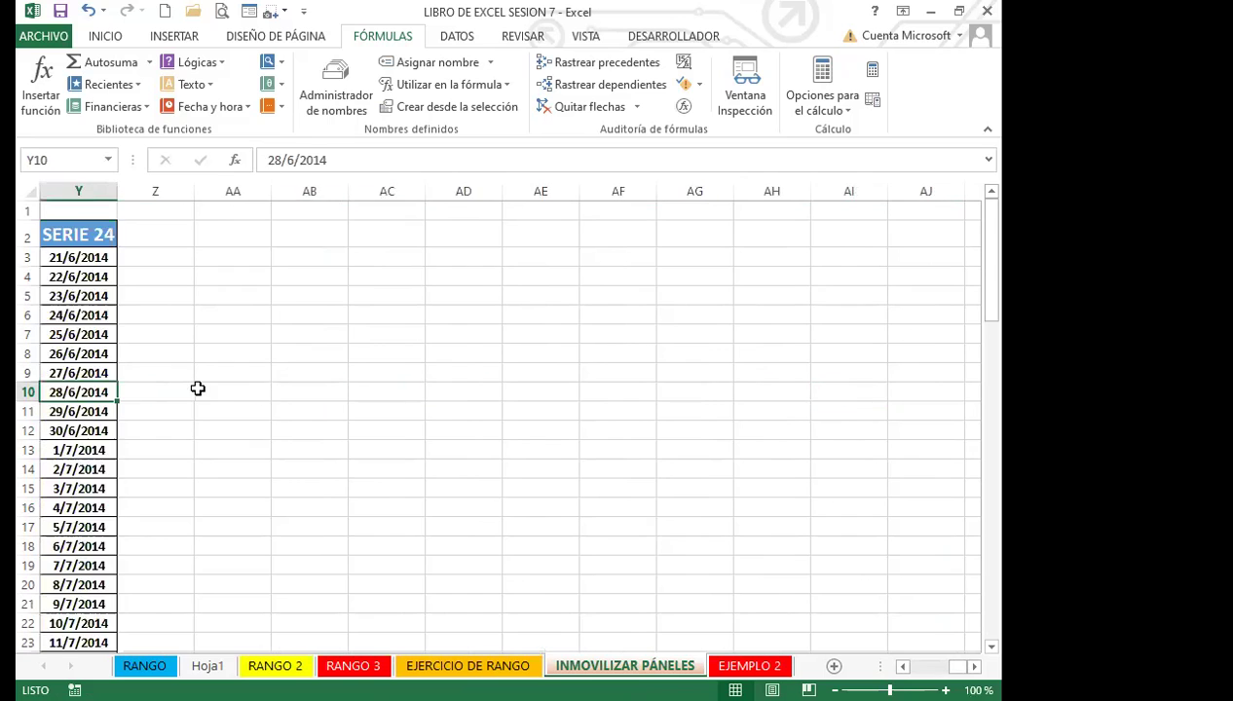
key("ctrl+Left")
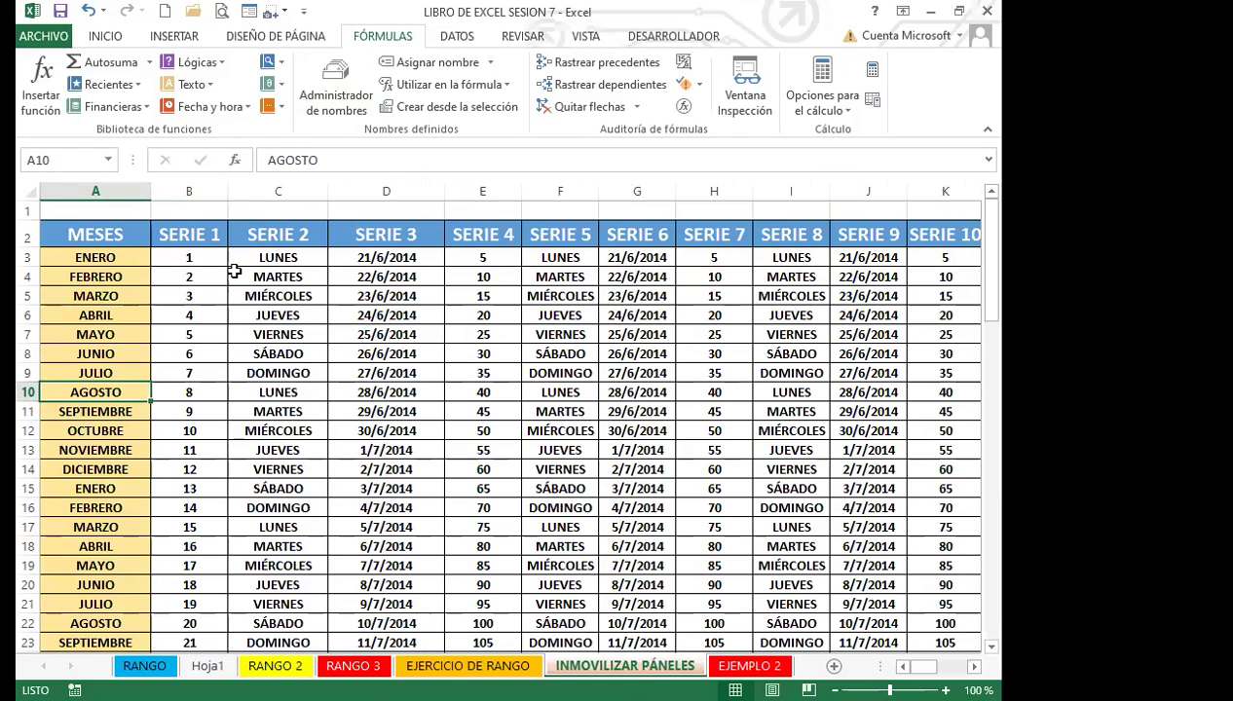
Step: Freeze panes at cell B3 to lock the header rows and the MESES column
left_click(207, 259)
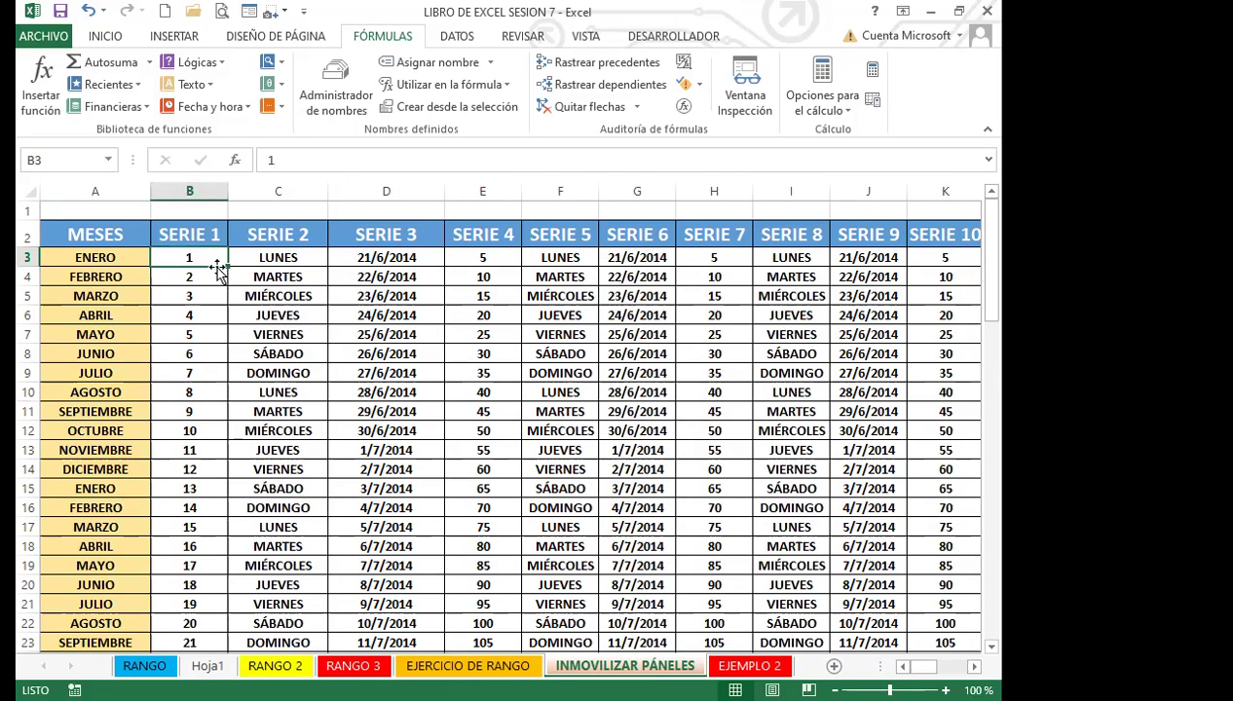
left_click(584, 37)
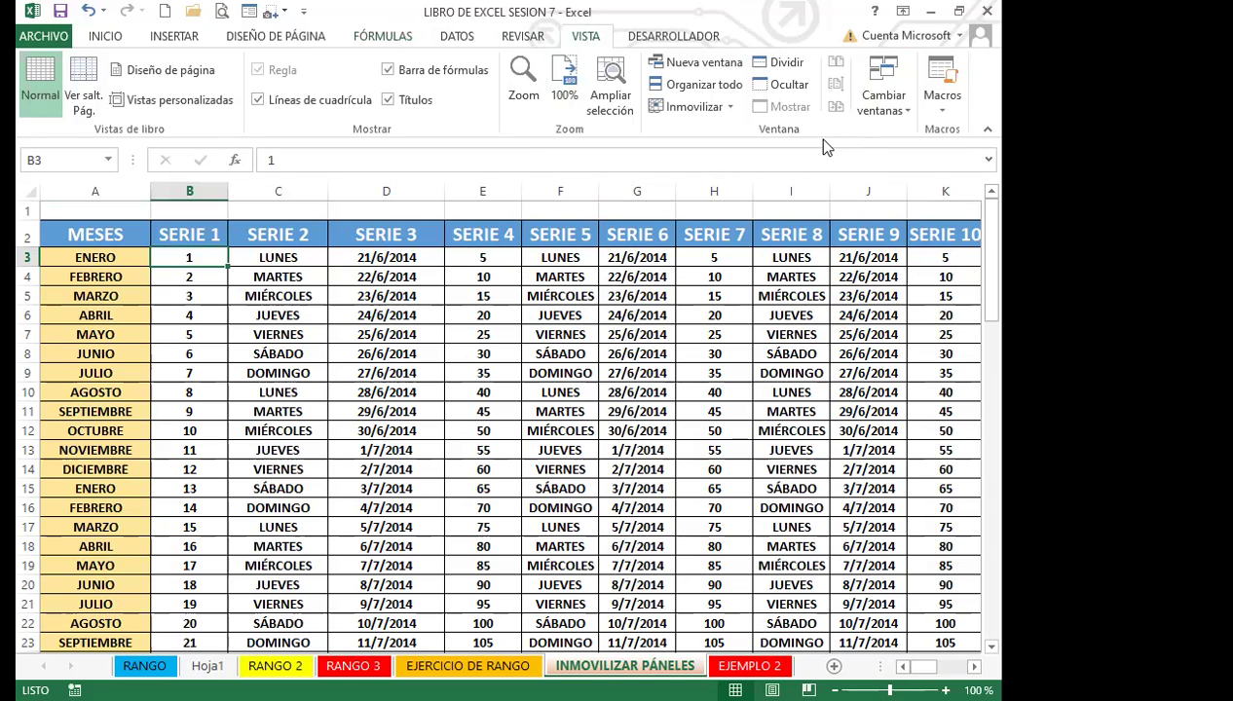
left_click(730, 109)
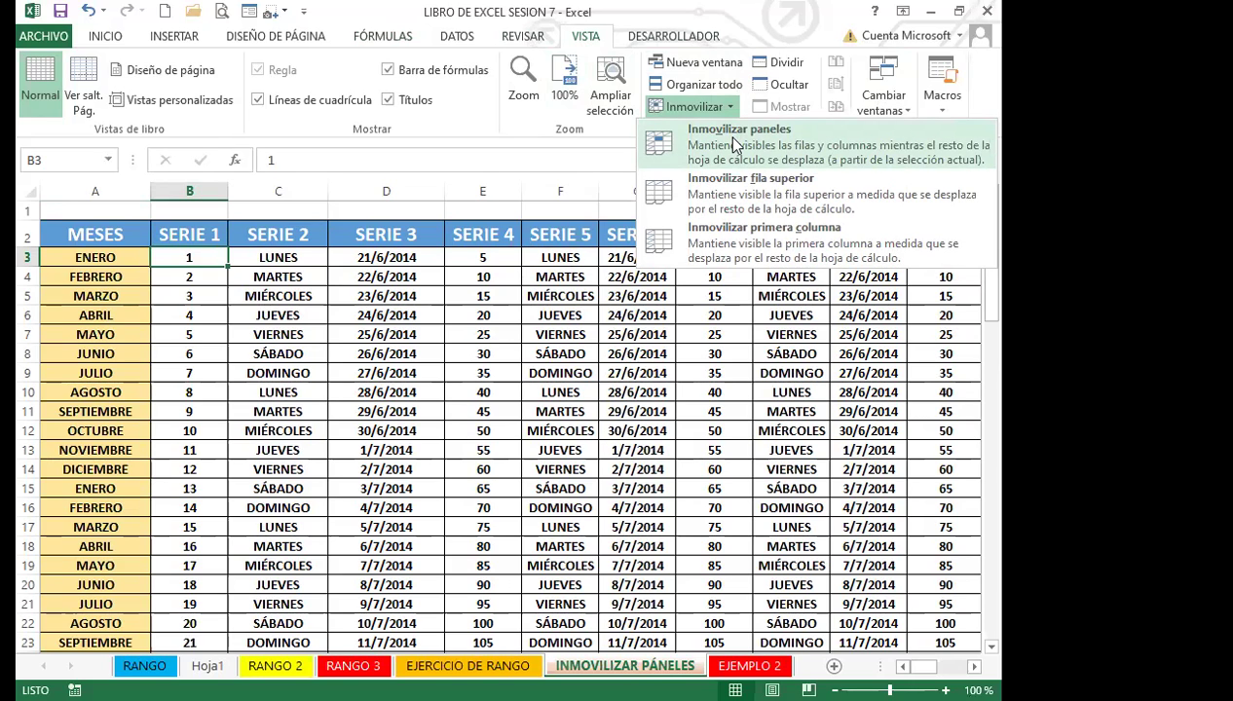
left_click(735, 144)
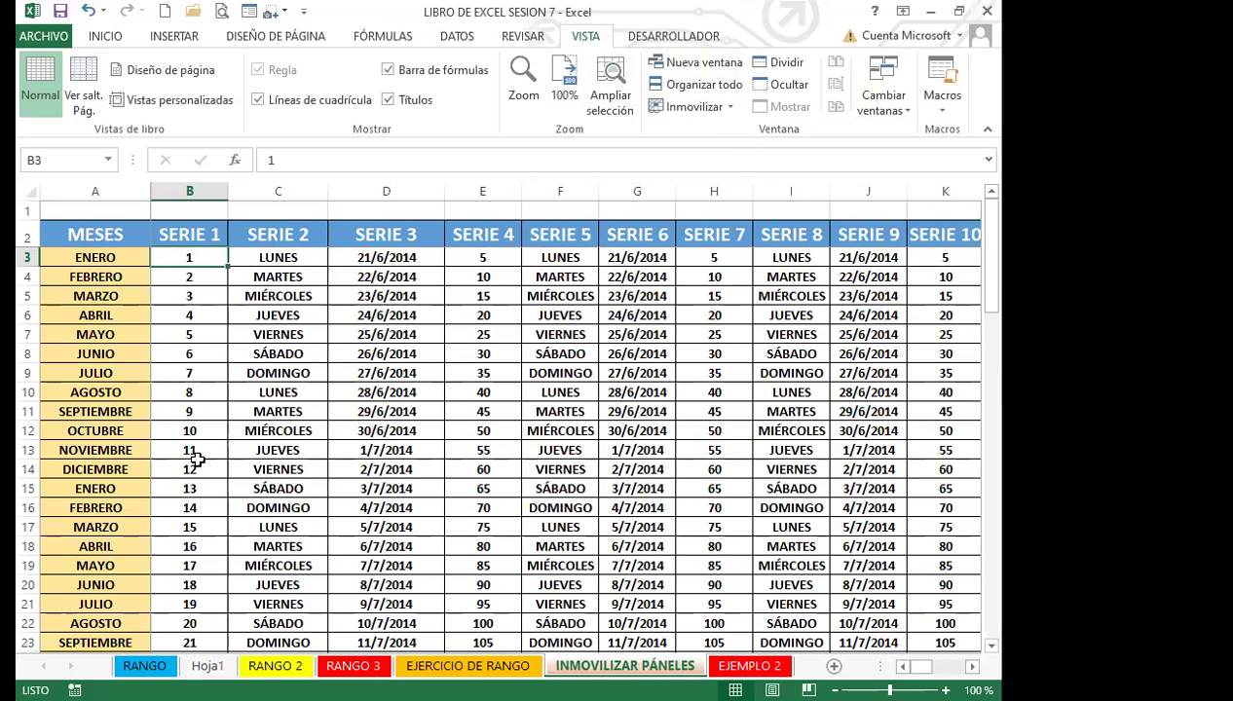
Step: Examine how the frozen header row behaves down to the table's last rows and back up
scroll(195, 457, "down", 2)
scroll(197, 456, "down", 13)
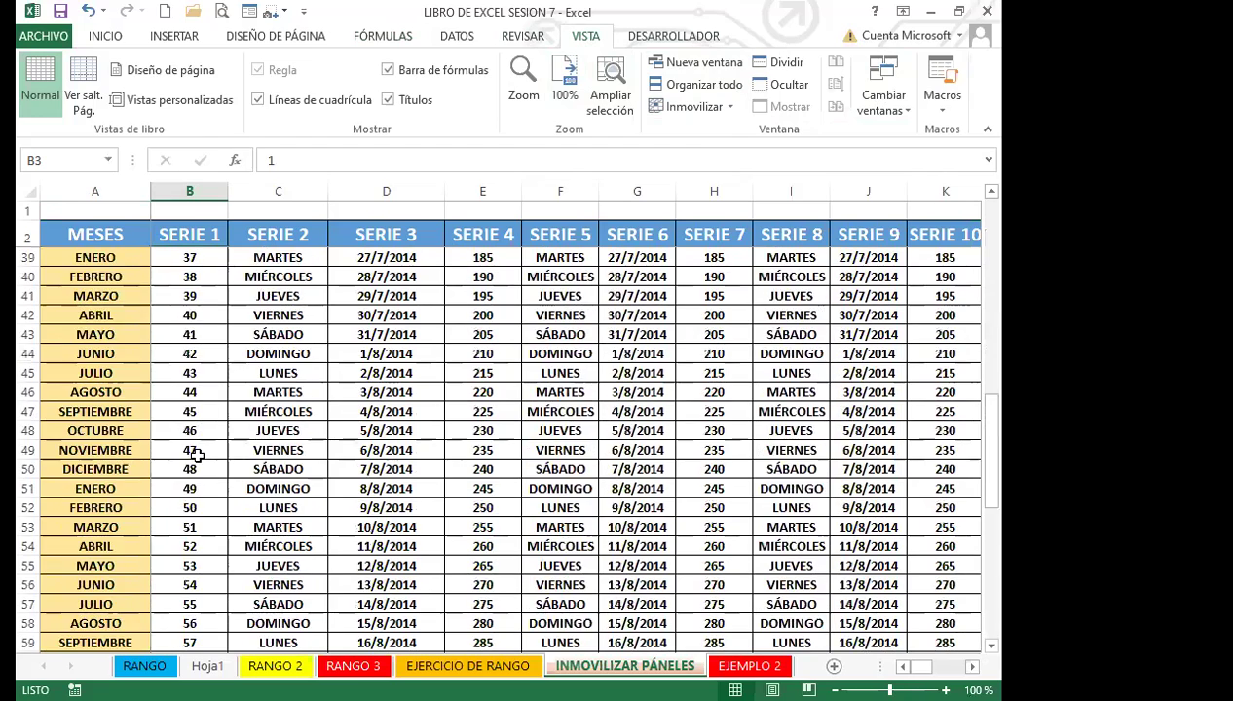
scroll(197, 456, "down", 11)
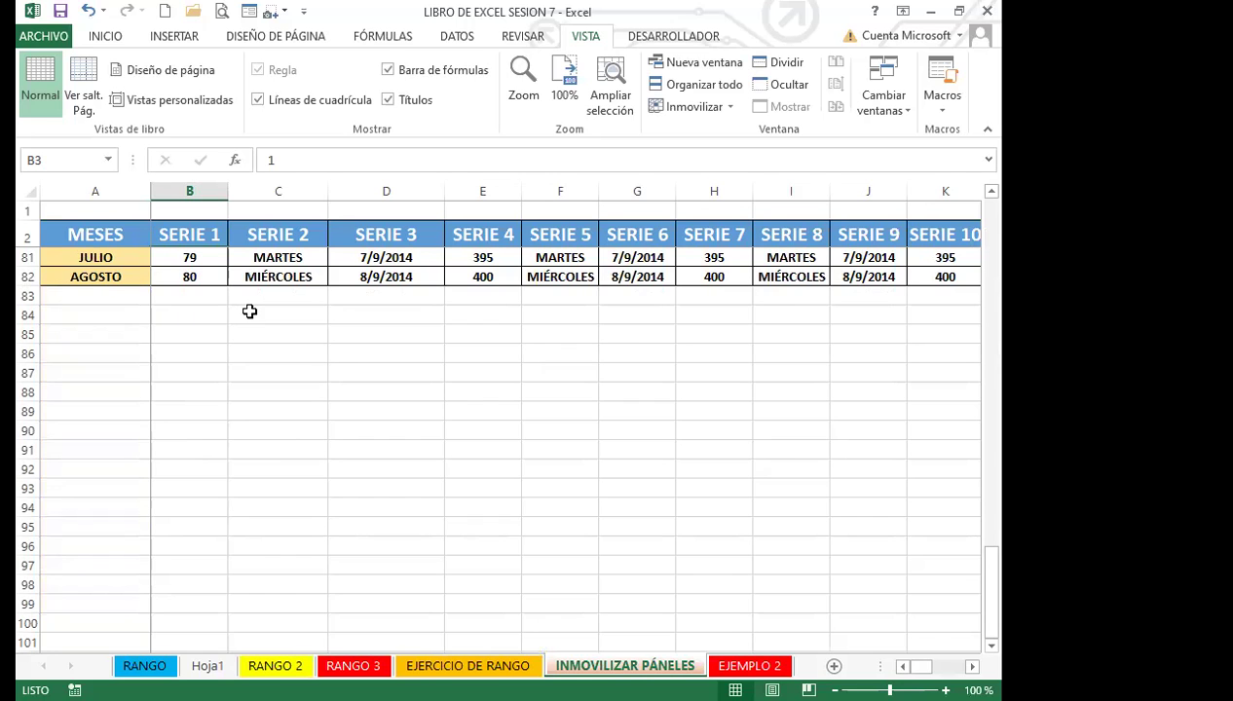
scroll(249, 310, "down", 1)
scroll(249, 310, "up", 1)
scroll(999, 613, "down", 1)
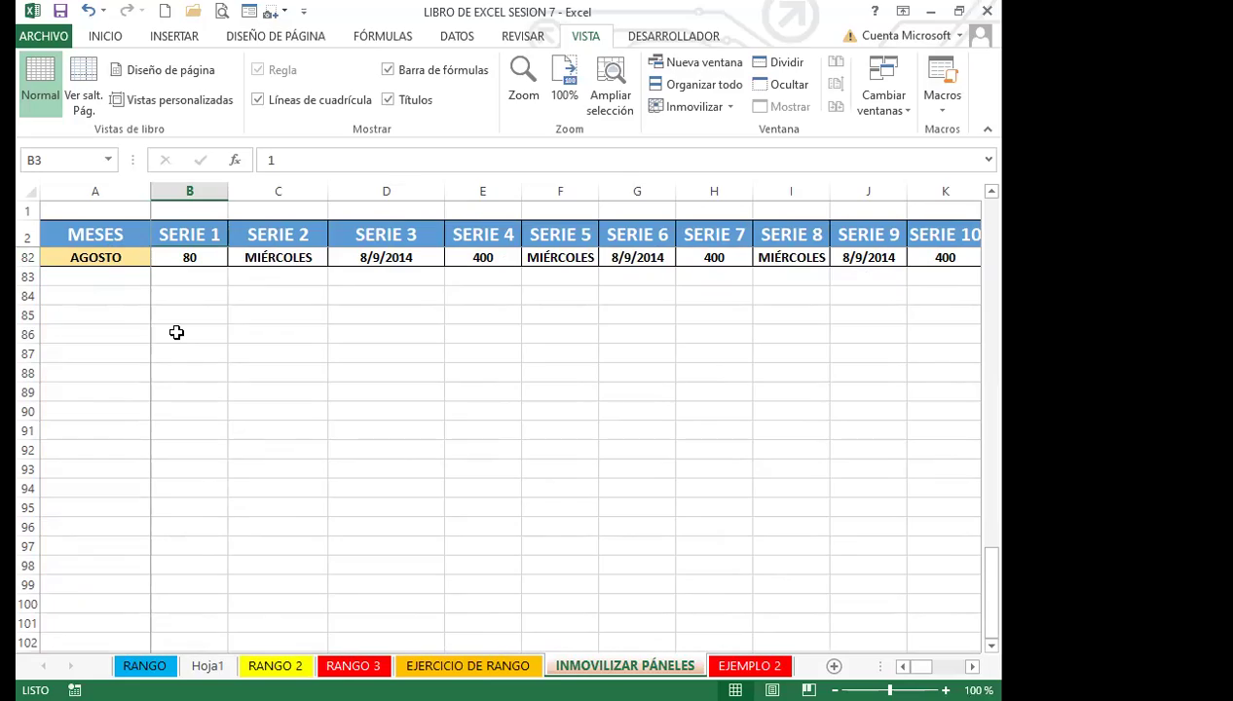
scroll(176, 333, "up", 16)
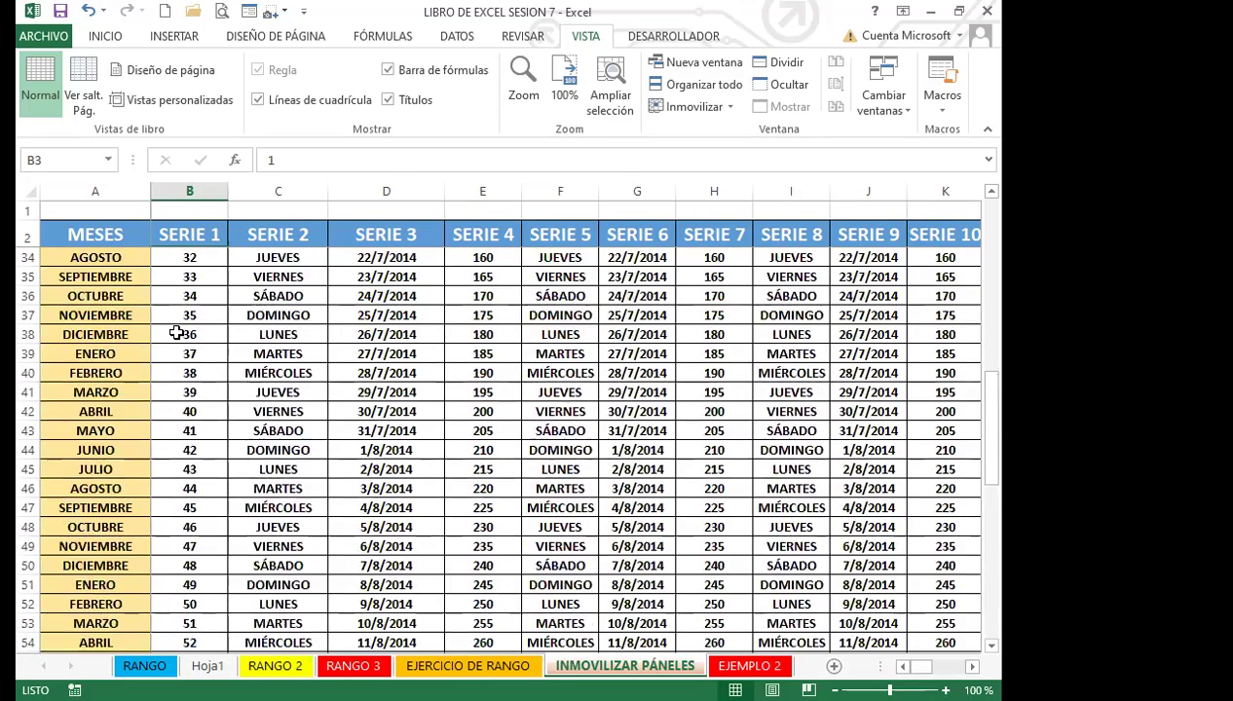
scroll(177, 333, "up", 10)
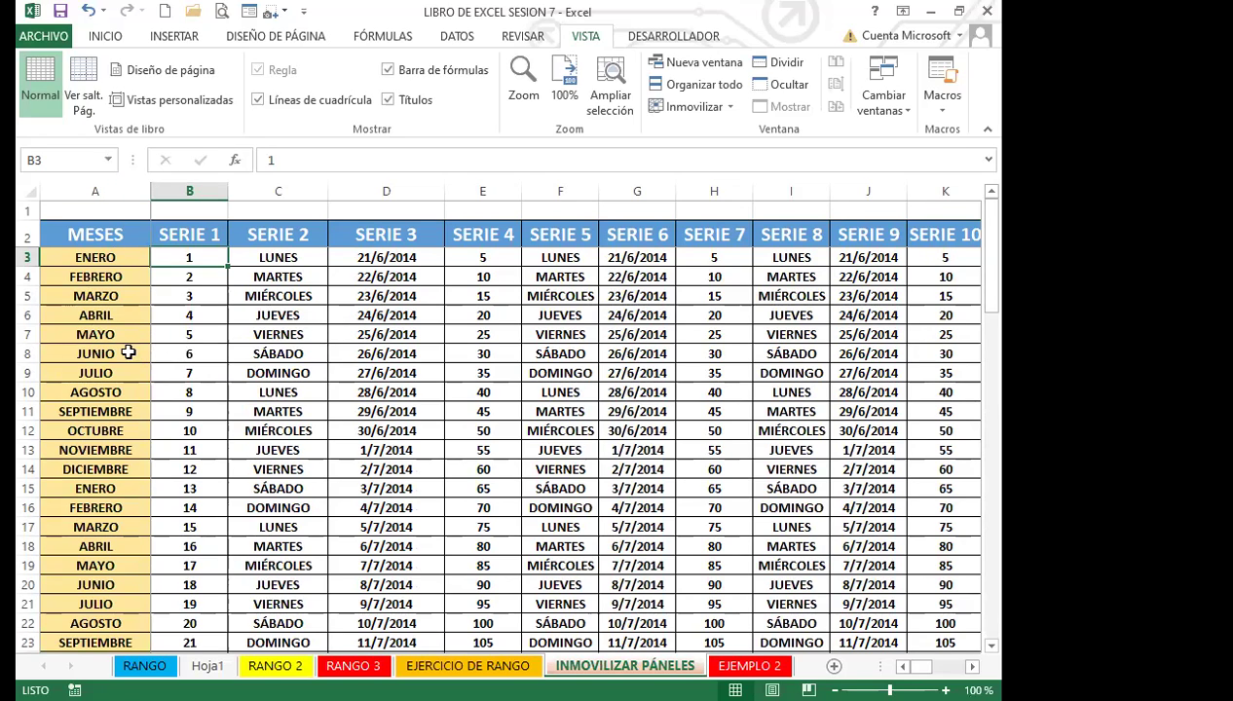
Step: Examine how the frozen MESES column behaves while moving along row 7 from SERIE 1 to beyond SERIE 24
left_click(190, 333)
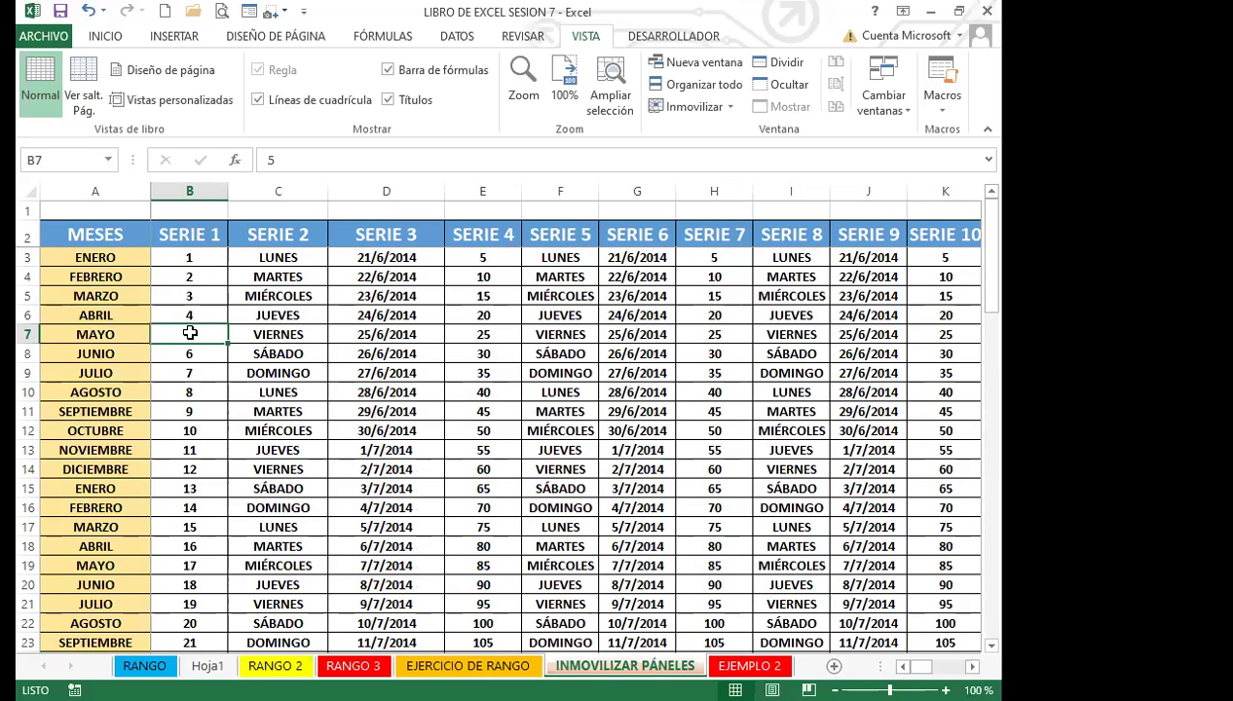
key("Right")
key("Right")
key("Right")
key("Right")
key("Right")
key("Right")
key("Right")
key("Right")
key("Right")
key("Right")
key("Right")
key("Right")
key("Right")
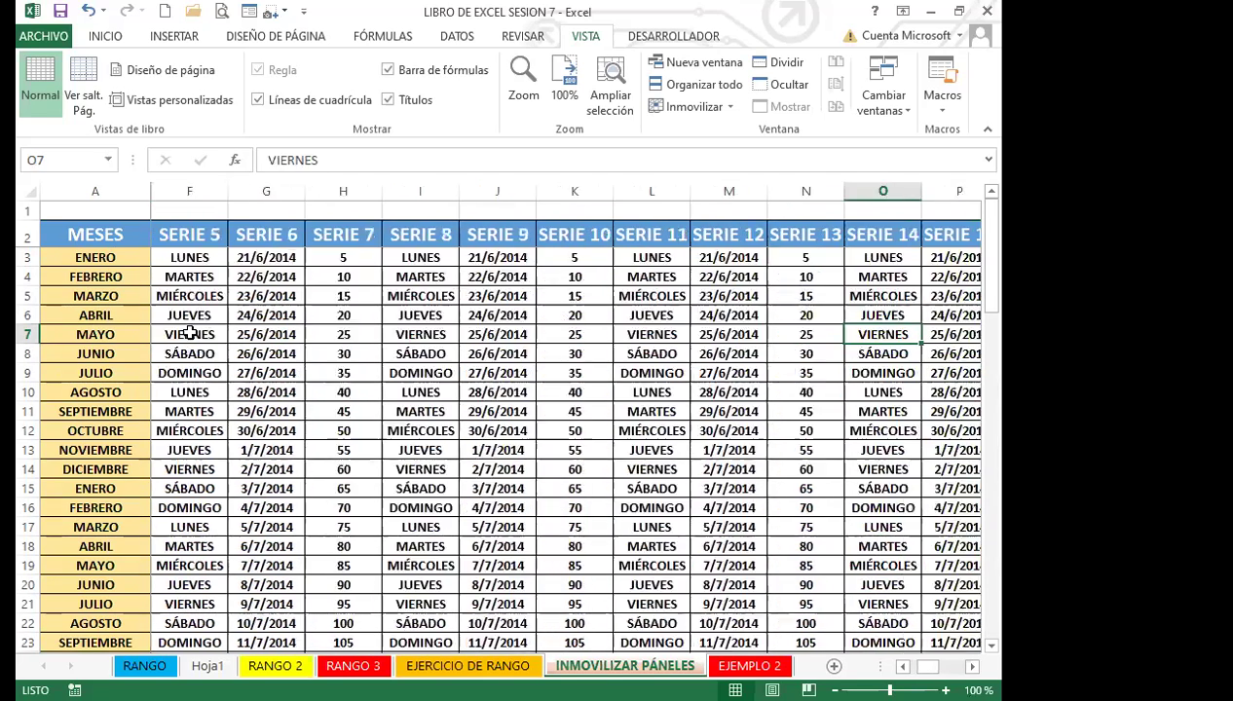
key("Right")
key("Right")
key("Right")
key("Right")
key("Right")
key("Right")
key("Right")
key("Right")
key("Right")
key("Right")
key("Right")
key("Right")
key("Right")
key("Right")
key("Right")
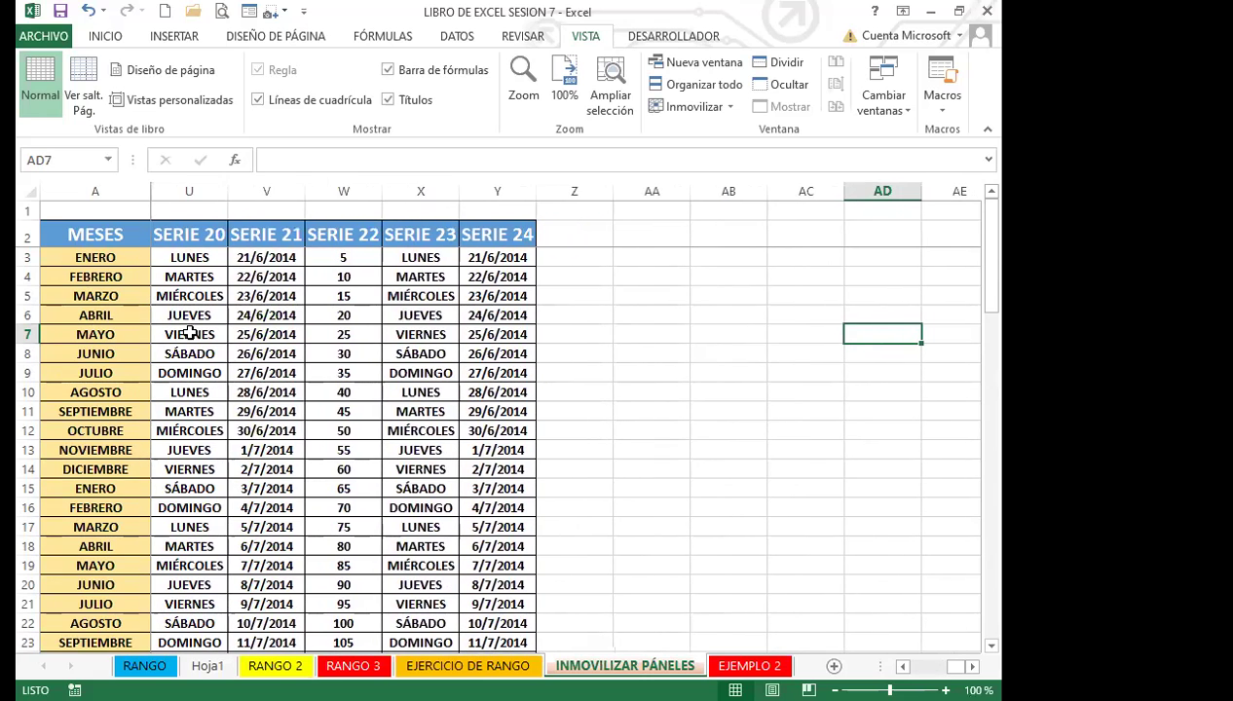
key("Right")
key("Right")
key("Right")
key("Right")
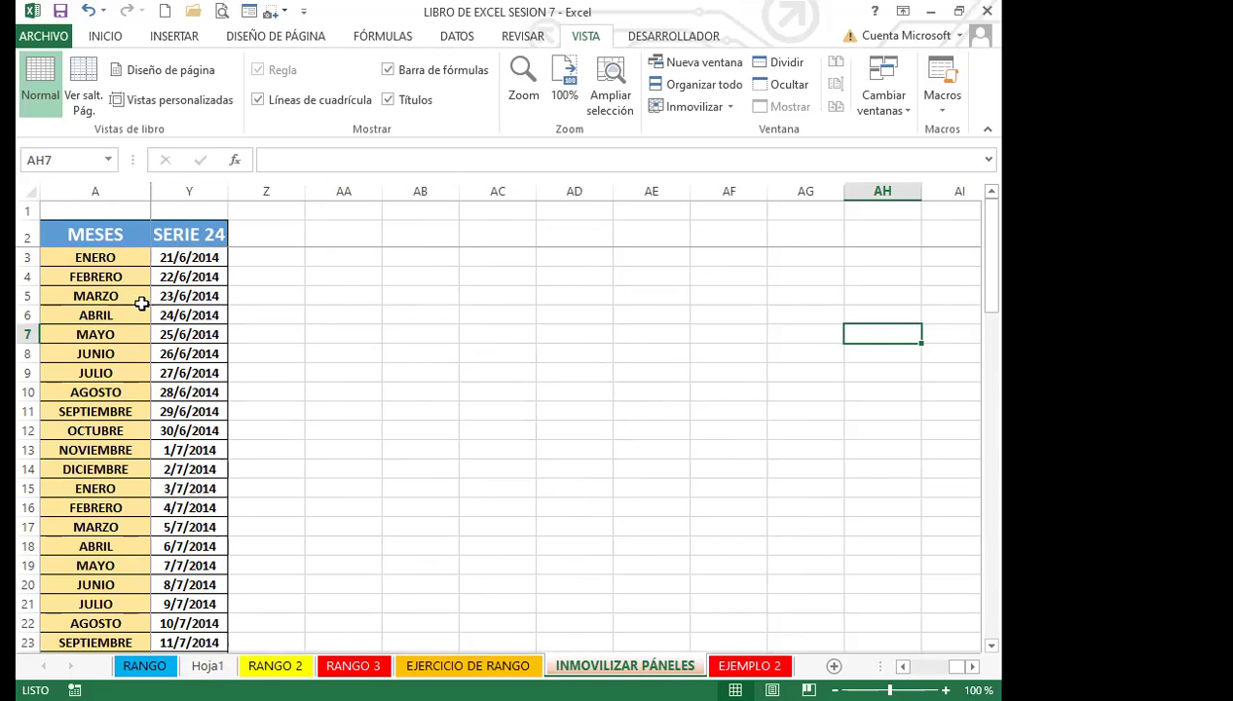
Step: Compare the SERIE 24 dates with their months, return along row 6 to MESES, and recheck the headers further down
left_click(169, 318)
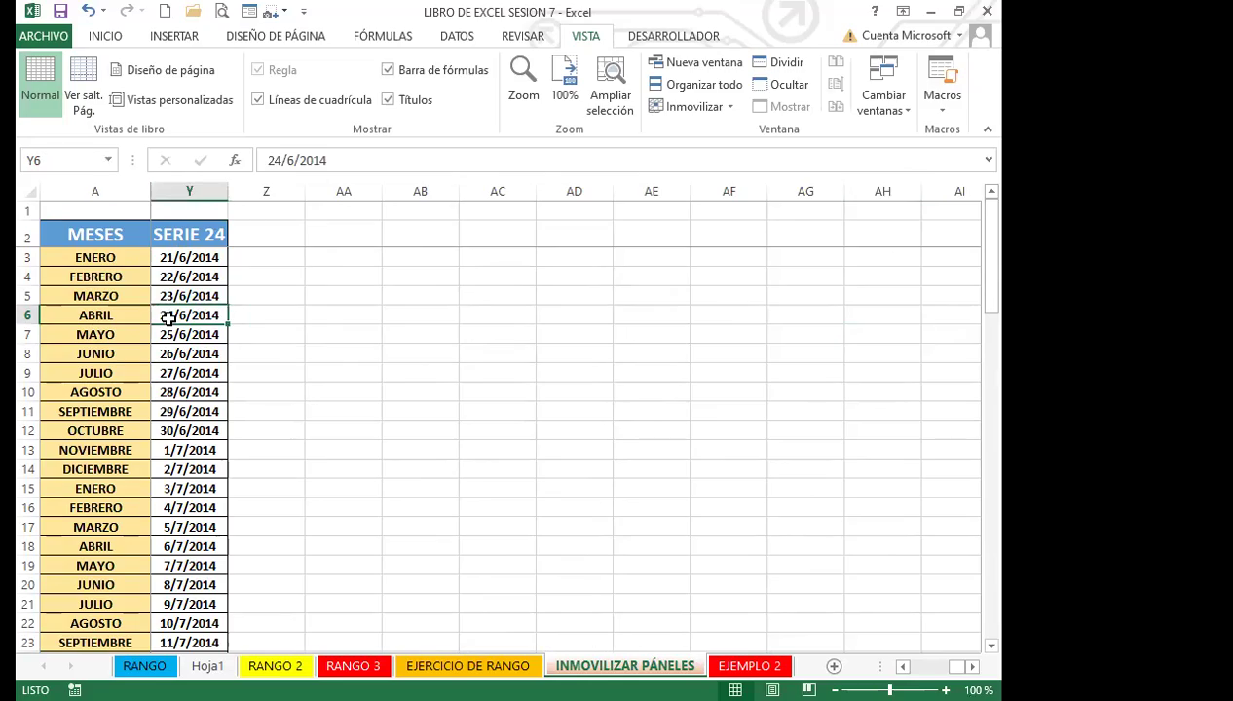
key("Left")
key("Left")
key("Left")
key("Left")
key("Left")
key("Left")
key("Left")
key("Left")
key("Left")
key("Left")
key("Left")
key("Left")
key("Left")
key("Left")
key("Left")
key("Left")
key("Left")
key("Left")
key("Left")
key("Left")
key("Left")
key("Left")
key("Left")
key("Left")
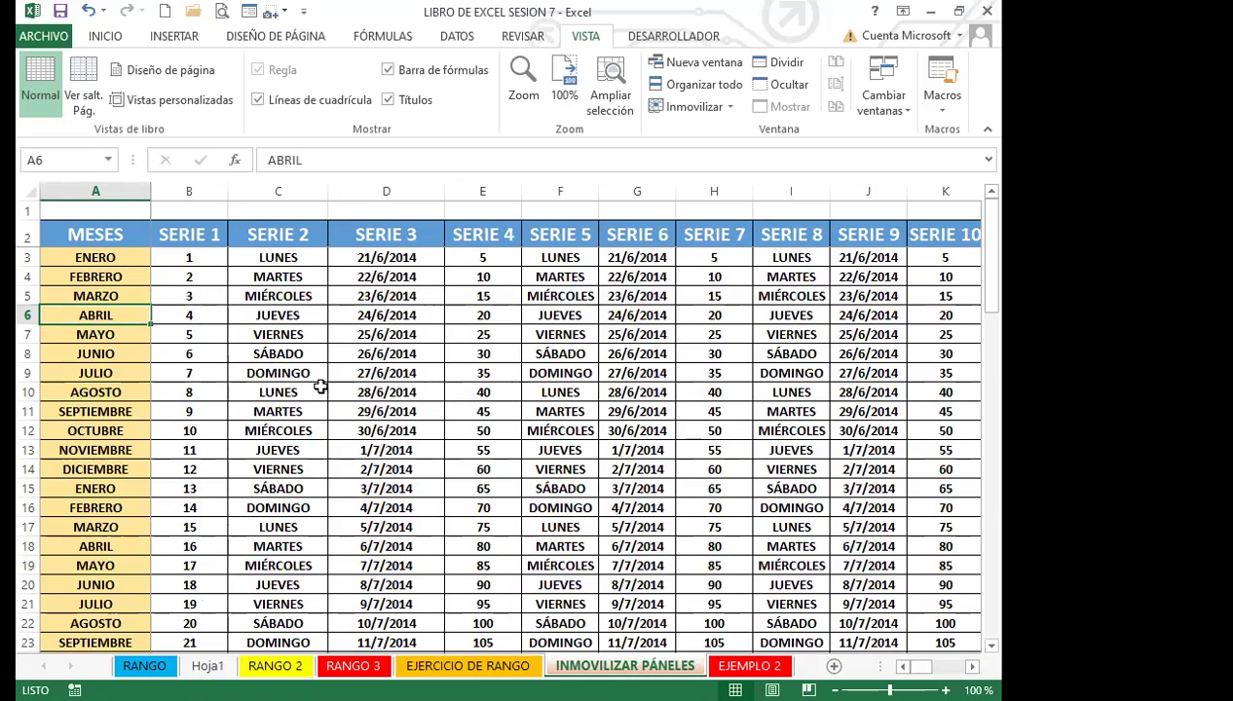
scroll(321, 389, "down", 11)
scroll(318, 452, "up", 11)
Step: Unfreeze the panes and check how the header row behaves further down the table
left_click(198, 250)
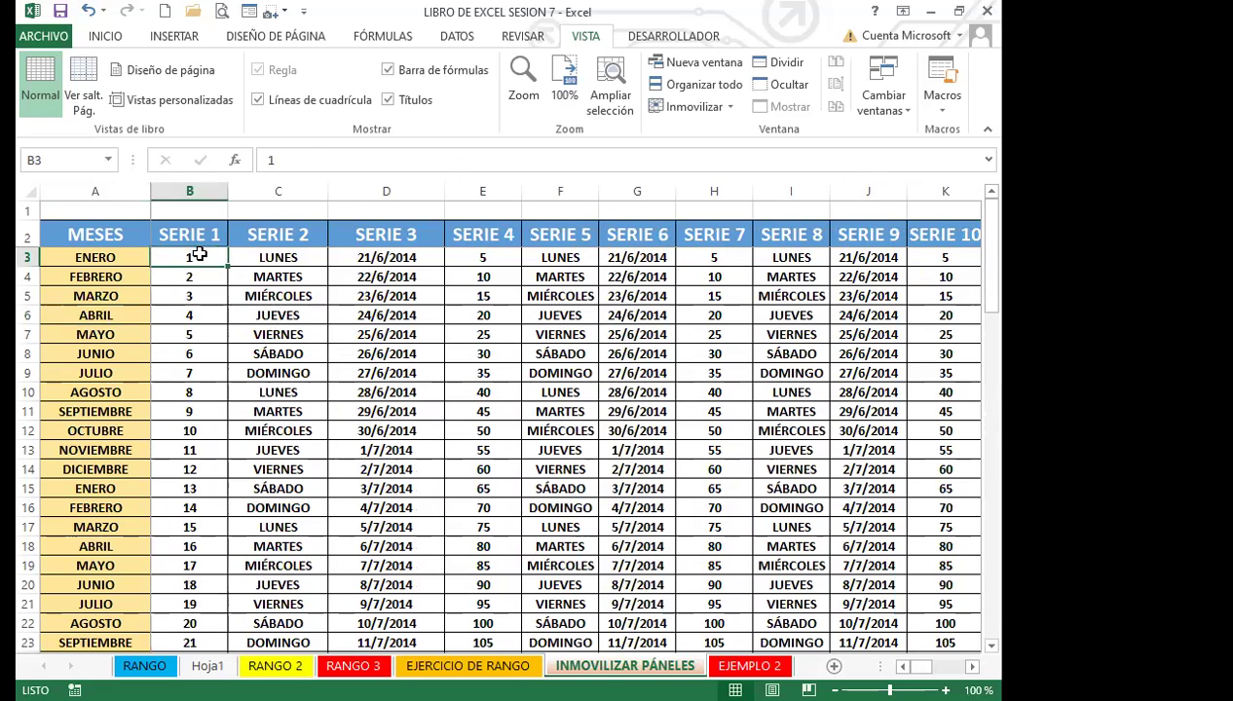
left_click(703, 109)
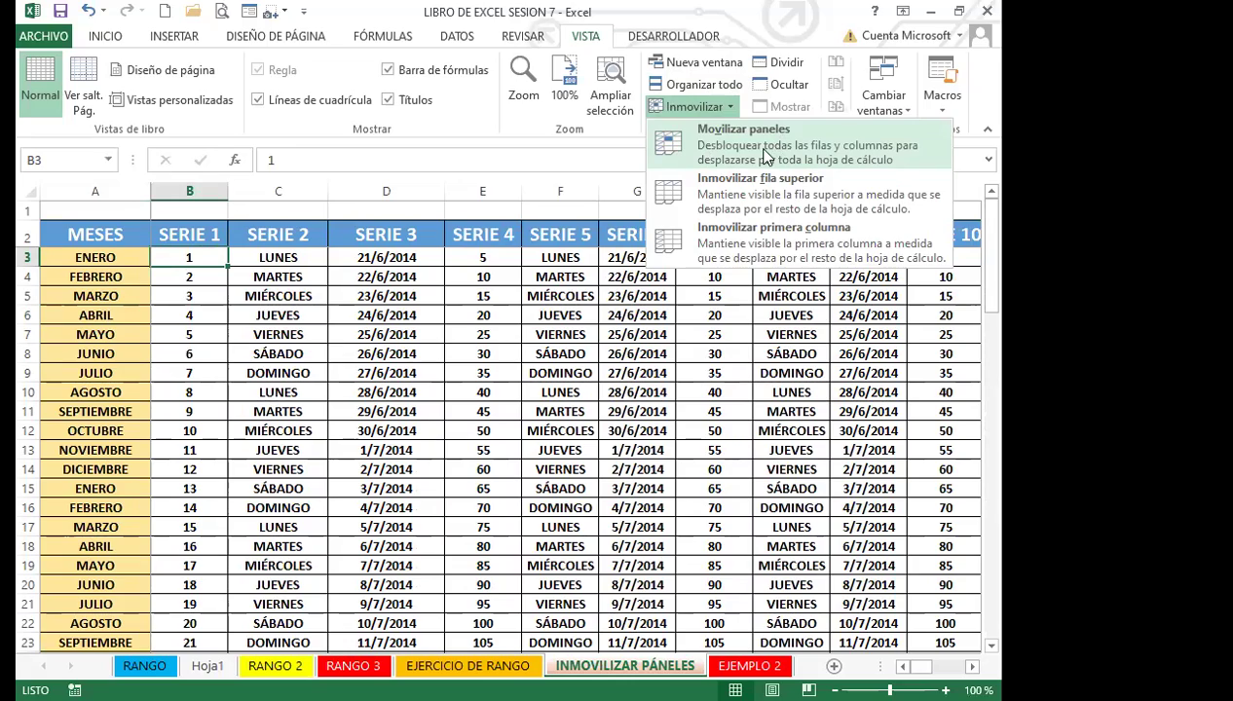
left_click(744, 138)
left_click(559, 373)
scroll(460, 425, "down", 10)
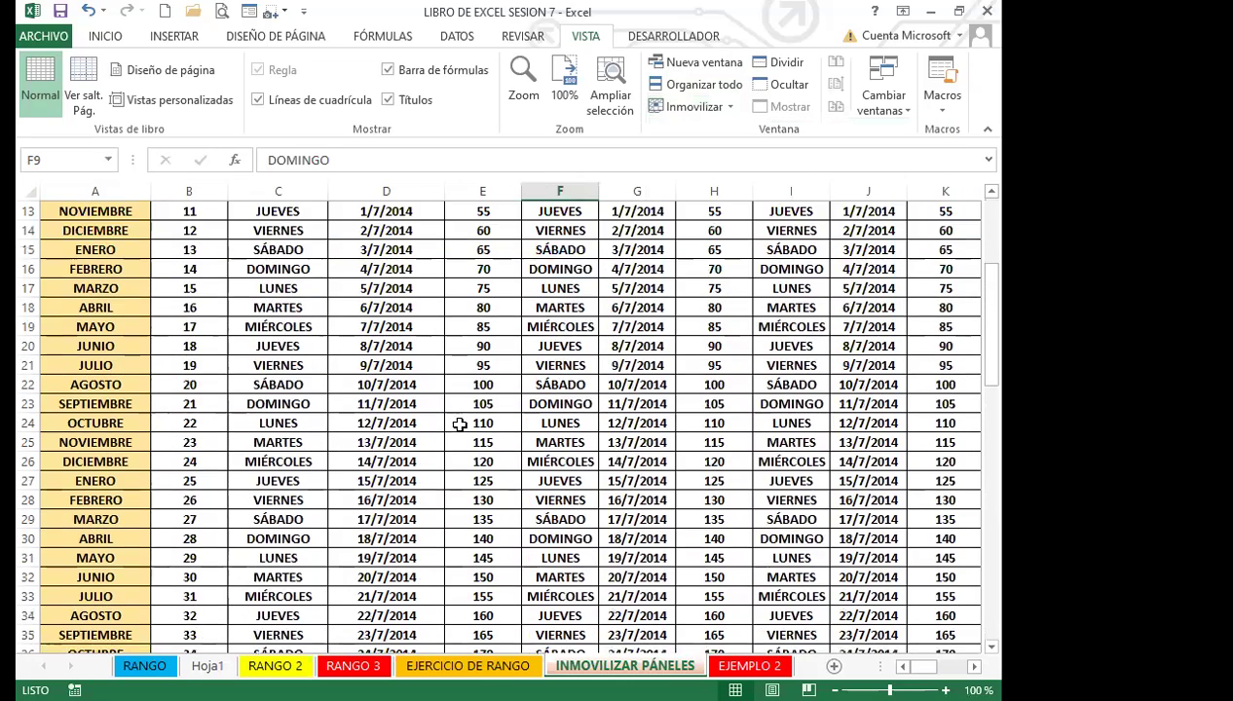
scroll(460, 424, "up", 10)
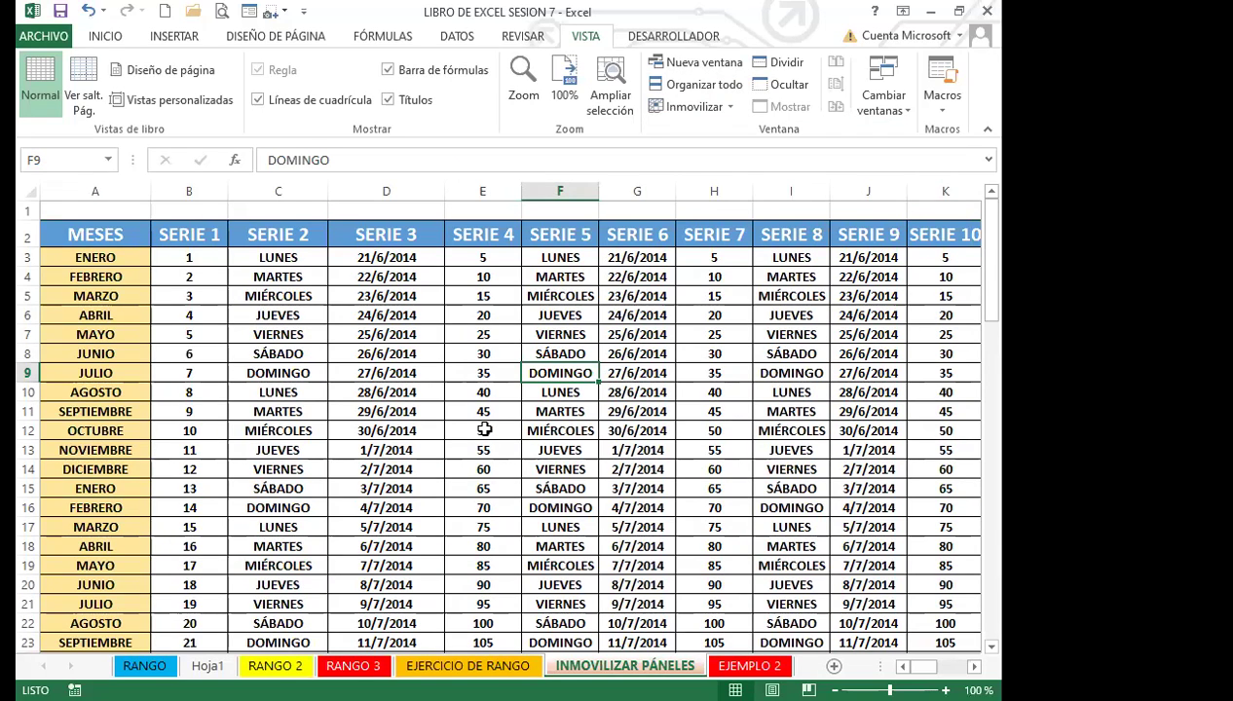
Step: Freeze panes at cell E10, in the middle of the table
left_click(485, 392)
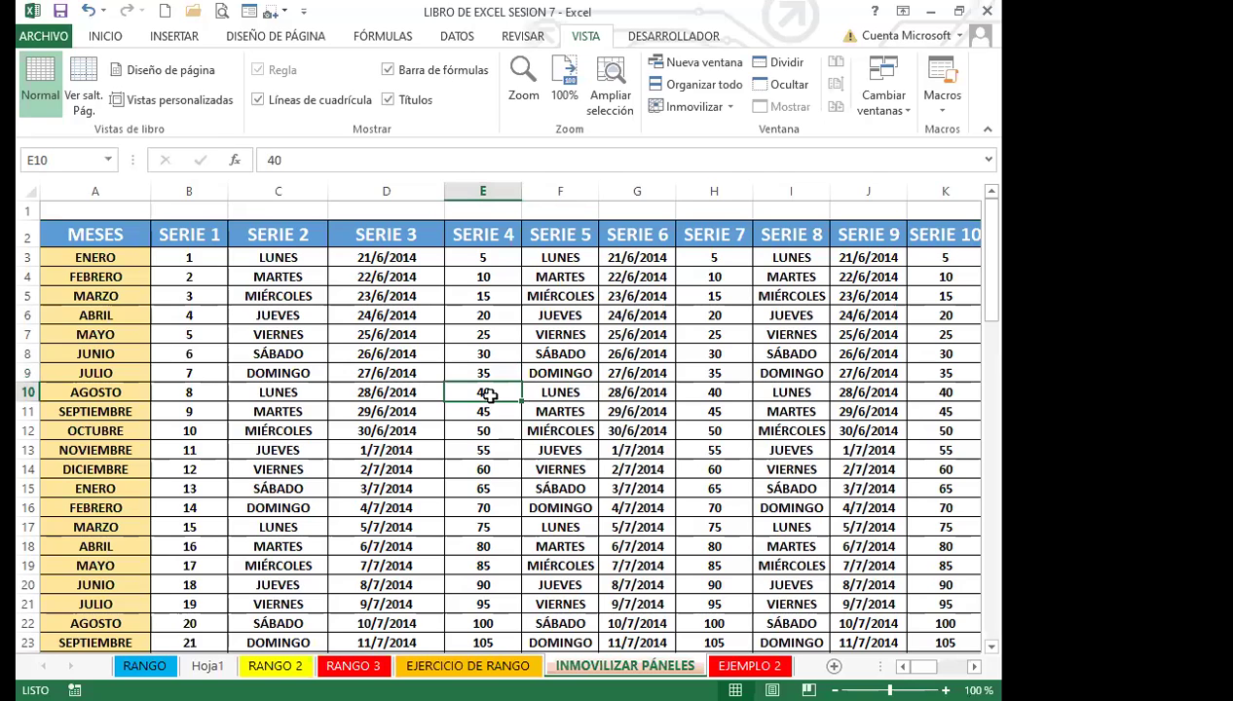
left_click(696, 107)
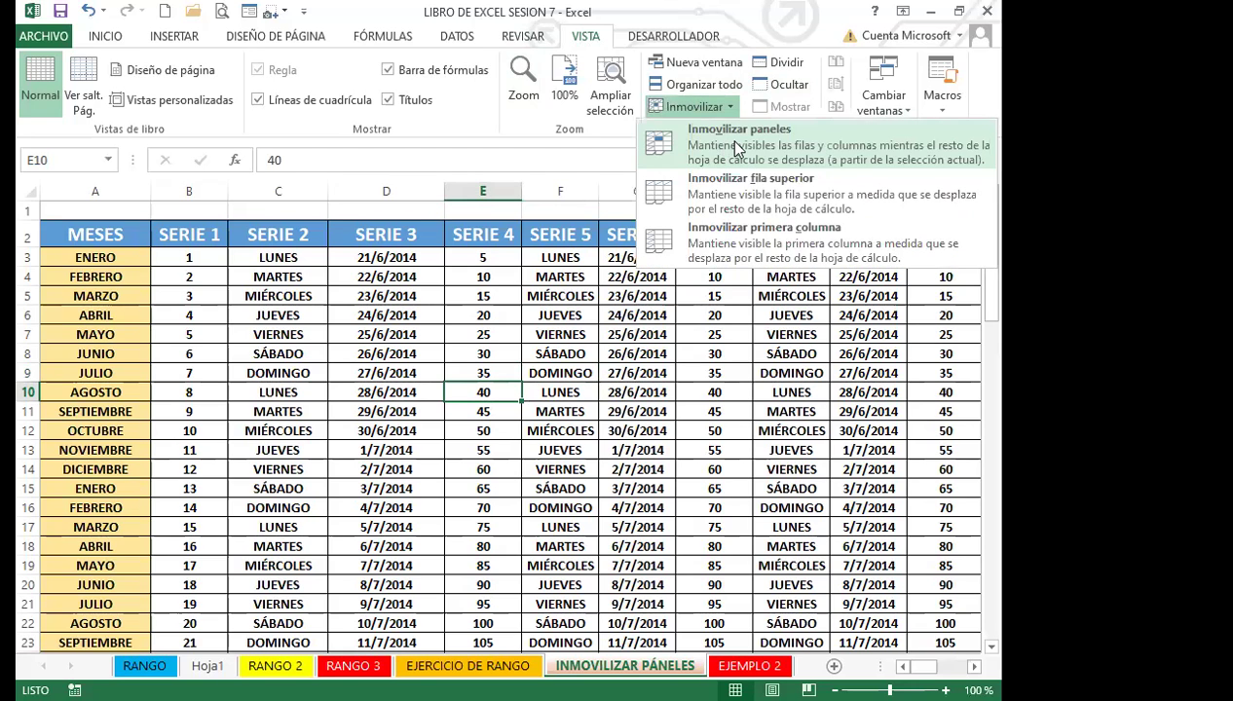
left_click(736, 147)
Step: Examine which rows stay fixed while moving down column E to cell E49
key("Down")
key("Down")
key("Down")
key("Down")
key("Down")
key("Down")
key("Down")
key("Down")
key("Down")
key("Down")
key("Down")
key("Down")
key("Down")
key("Down")
key("Down")
key("Down")
key("Down")
key("Down")
key("Down")
key("Down")
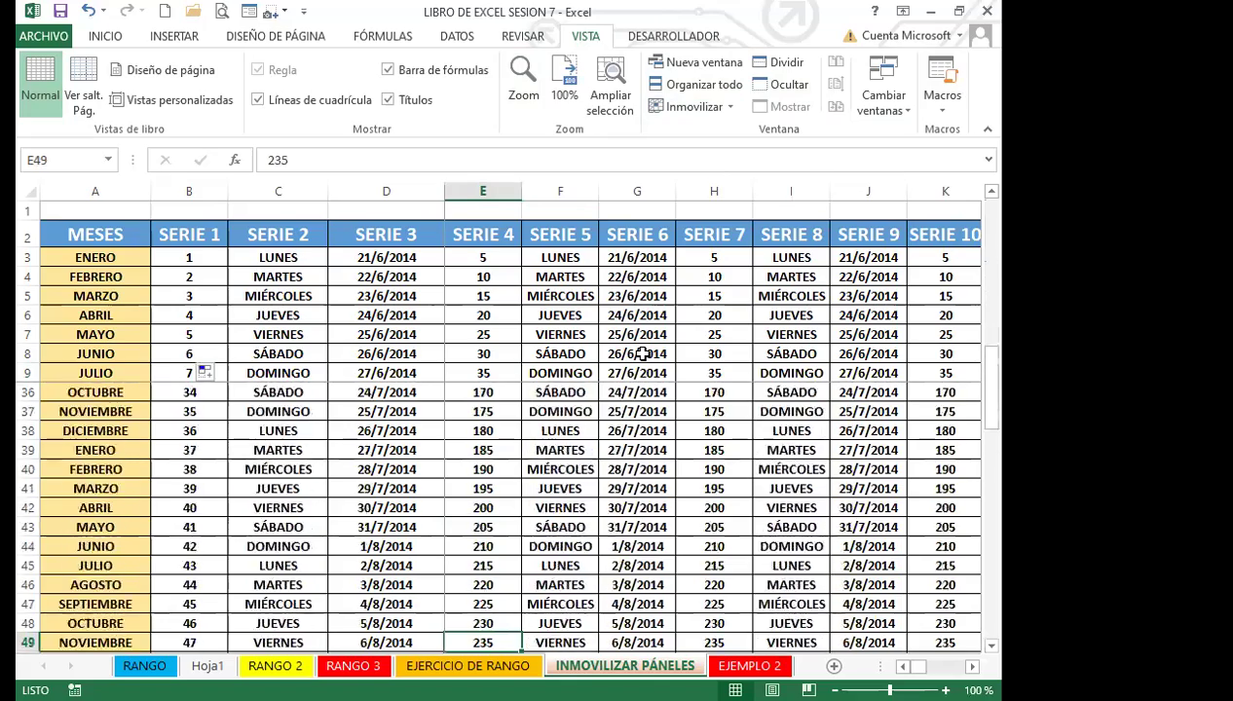
Step: Examine which rows stay fixed while moving down column E past the table's last row and back up to its first rows
key("Down")
key("Down")
key("Down")
key("Down")
key("Down")
key("Down")
key("Down")
key("Down")
key("Down")
key("Down")
key("Down")
key("Down")
key("Down")
key("Down")
key("Down")
key("Down")
key("Down")
key("Down")
key("Down")
key("Down")
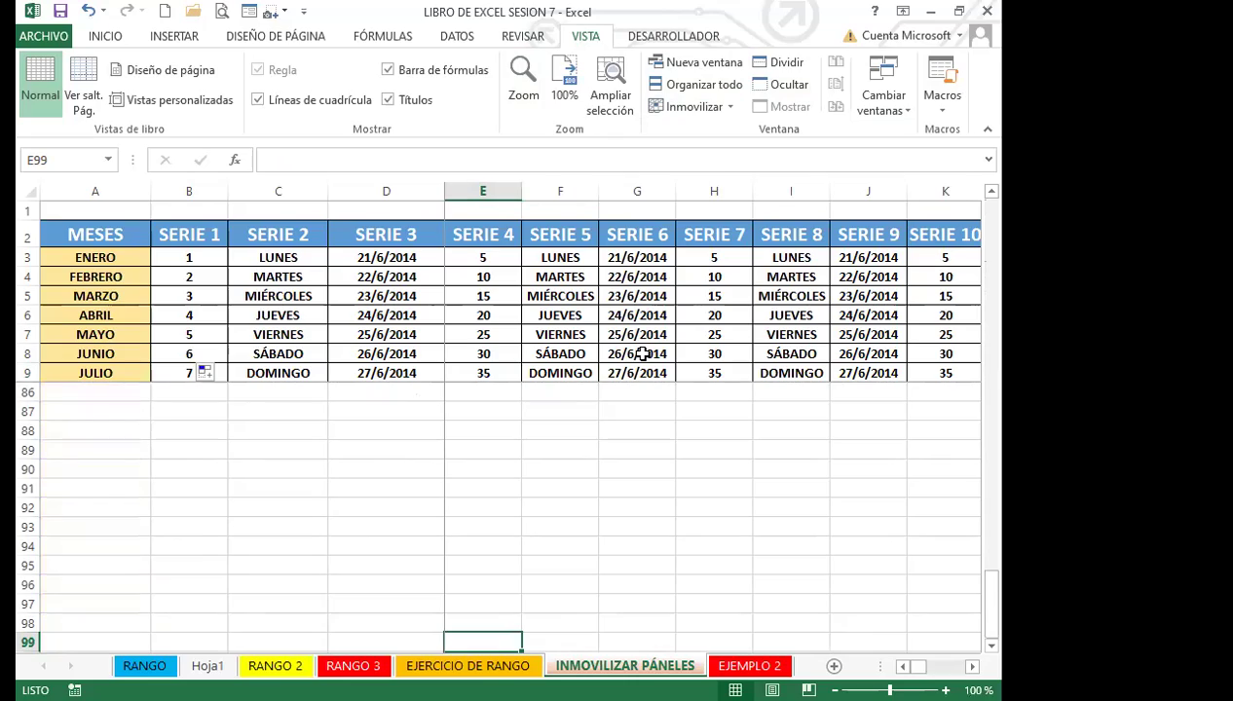
key("Up")
key("Up")
key("Up")
key("Up")
key("Up")
key("Up")
key("Up")
key("Up")
key("Up")
key("Up")
key("Up")
key("Up")
key("Up")
key("Up")
key("Up")
key("Up")
key("Up")
key("Up")
key("Up")
key("Up")
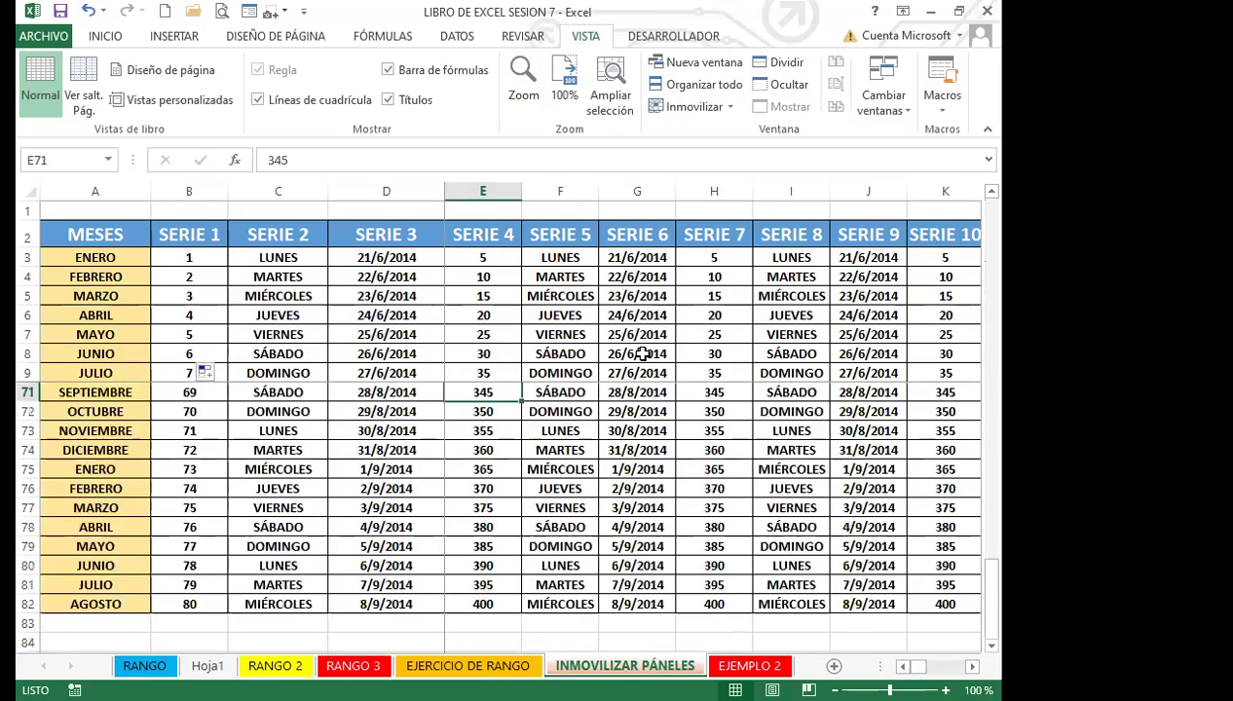
key("Up")
key("Up")
key("Up")
key("Up")
key("Up")
key("Up")
key("Up")
key("Up")
key("Up")
key("Up")
key("Up")
key("Up")
key("Up")
key("Up")
key("Up")
key("Up")
key("Up")
key("Up")
key("Up")
key("Up")
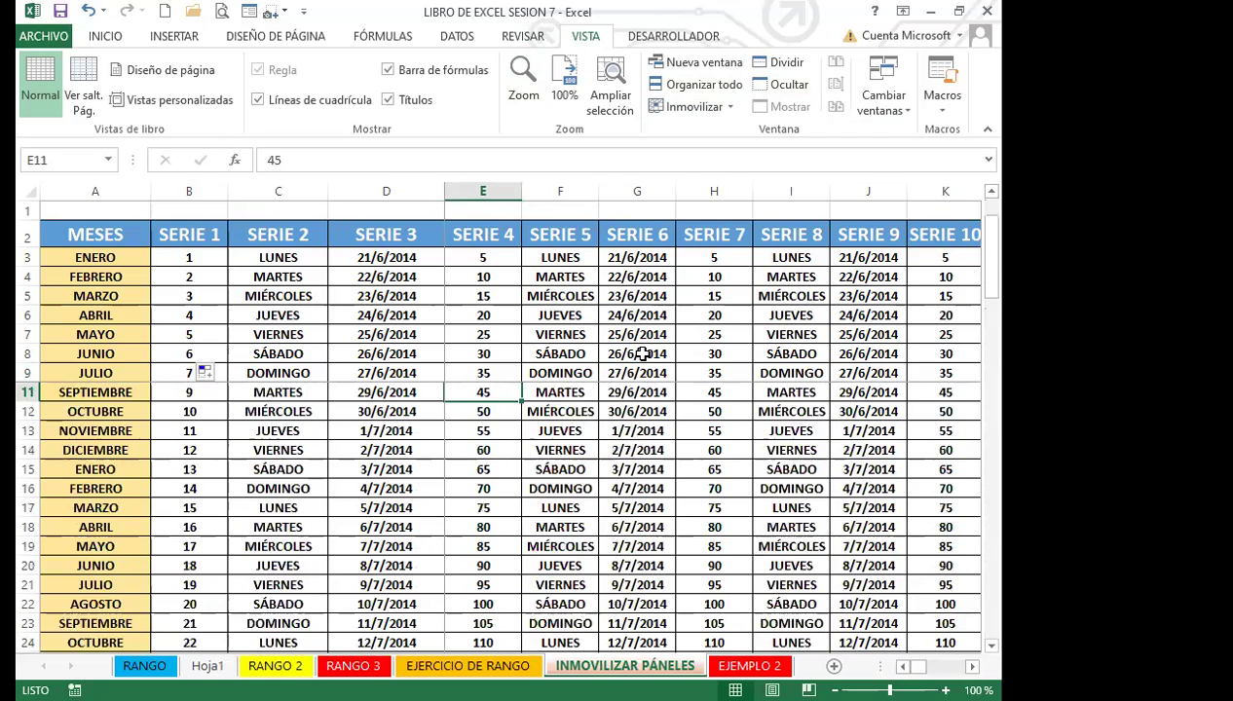
key("Down")
key("Down")
key("Down")
key("Down")
key("Down")
key("Down")
key("Down")
key("Down")
key("Down")
key("Down")
key("Down")
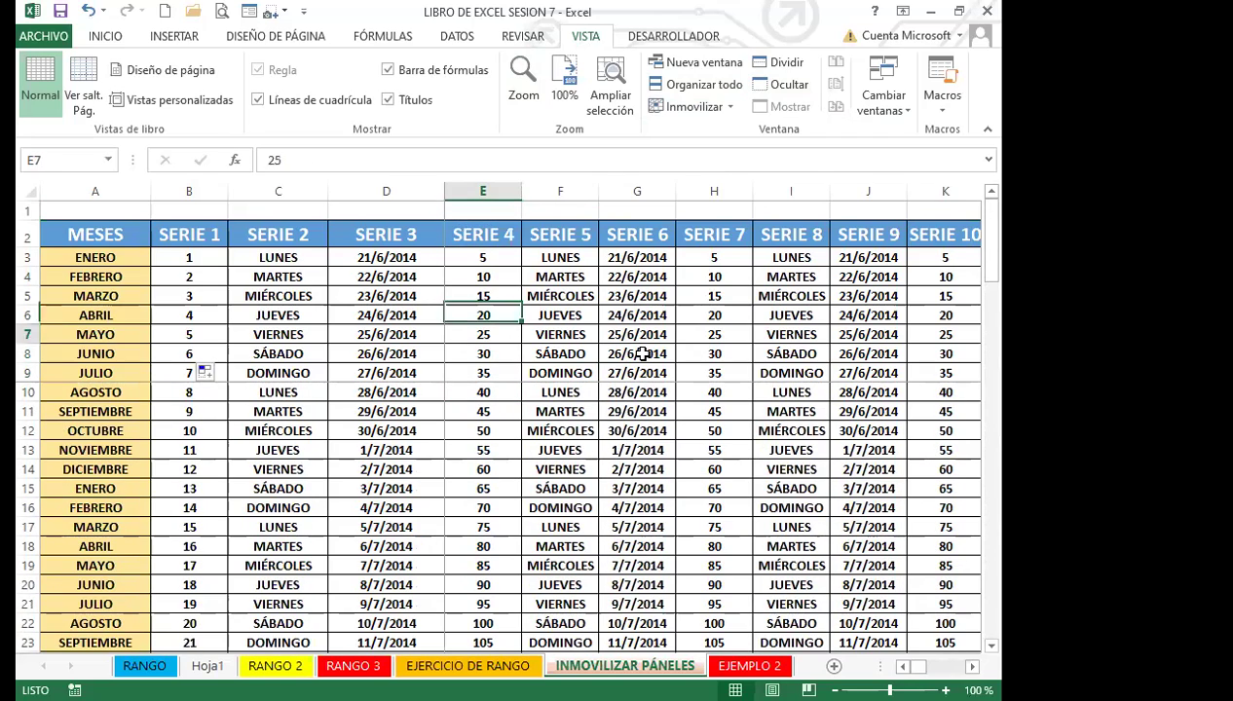
Step: Check which columns stay fixed while moving along row 12 past SERIE 24 and back to MESES in column A
key("Right")
key("Right")
key("Right")
key("Right")
key("Right")
key("Right")
key("Right")
key("Right")
key("Right")
key("Right")
key("Right")
key("Right")
key("Right")
key("Right")
key("Right")
key("Right")
key("Right")
key("Right")
key("Right")
key("Right")
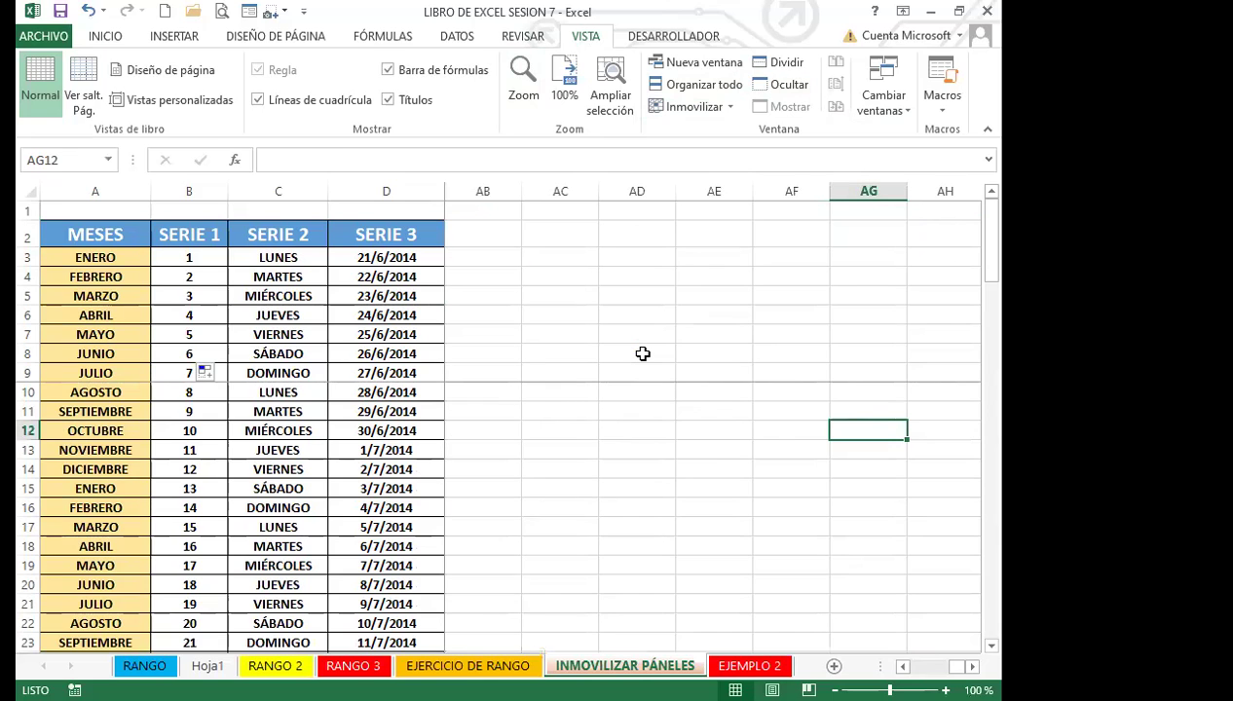
key("Left")
key("Left")
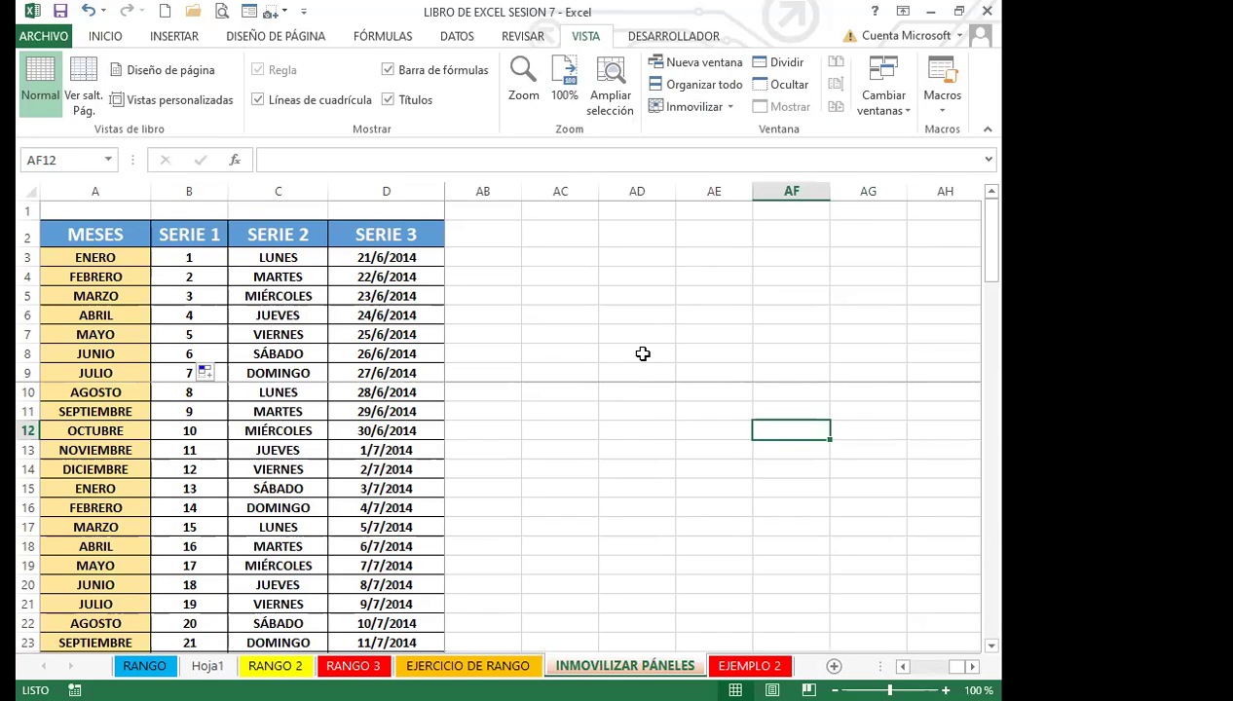
key("Left")
key("Left")
key("Left")
key("Left")
key("Left")
key("Left")
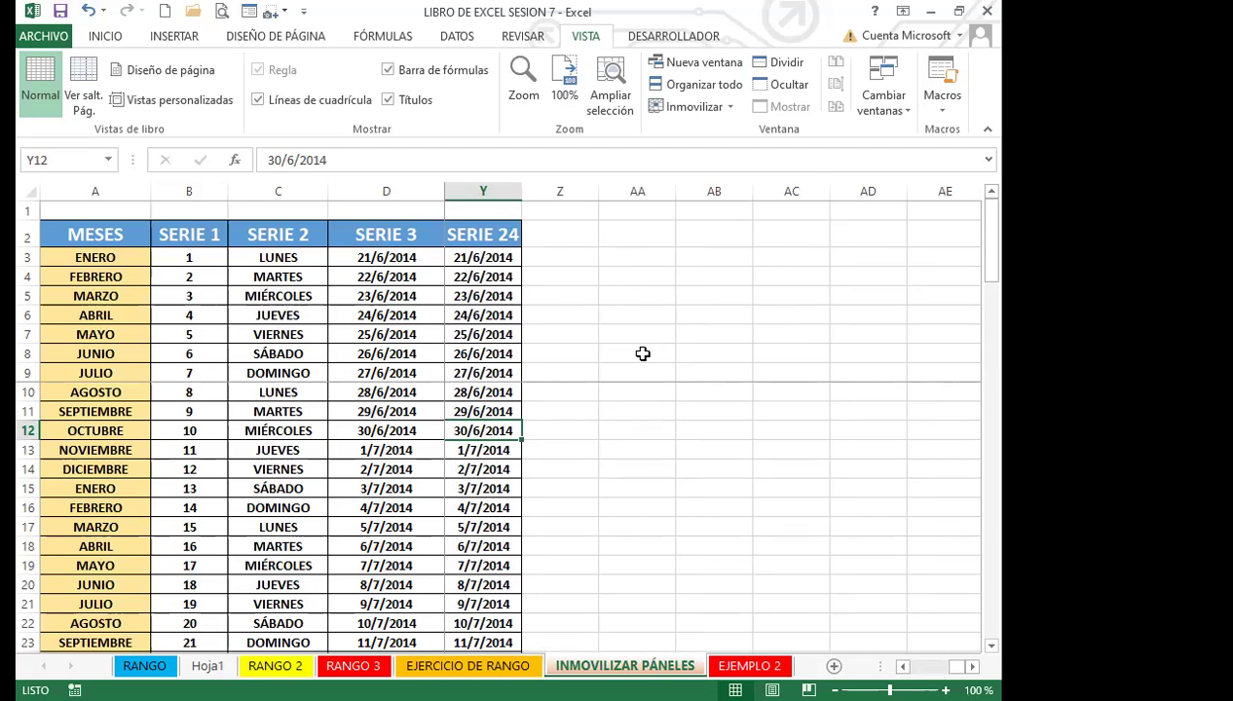
key("Left")
key("Left")
key("Left")
key("Left")
key("Left")
key("Left")
key("Left")
key("Left")
key("Left")
key("Left")
key("Left")
key("Left")
key("Left")
key("Left")
key("Left")
key("Left")
key("Left")
key("Left")
key("Left")
key("Left")
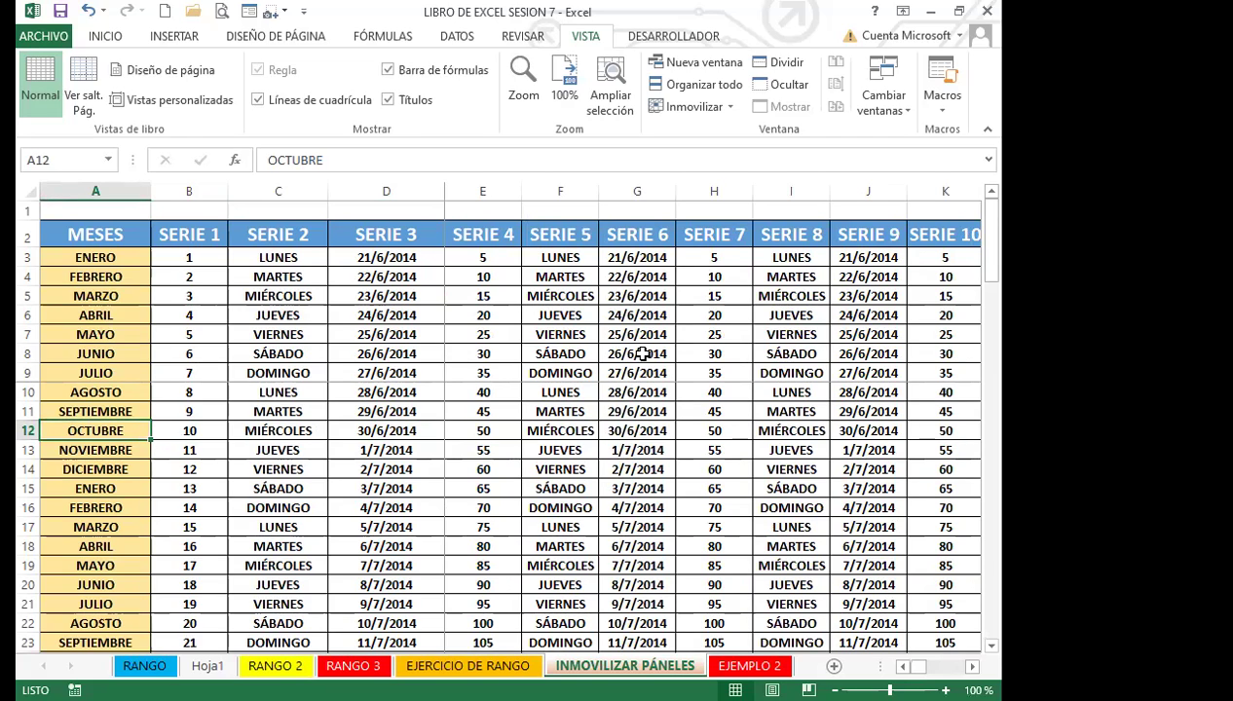
Step: Unfreeze the panes so that all rows and columns of the table scroll freely
left_click(681, 109)
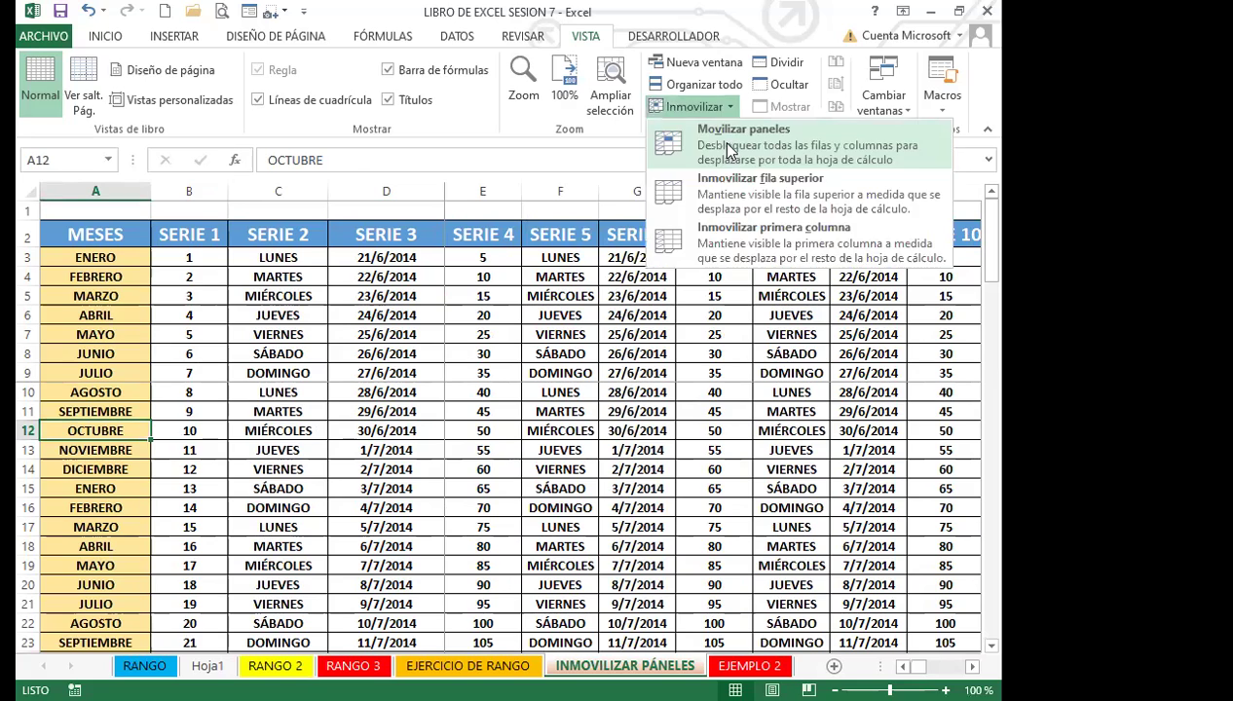
left_click(494, 349)
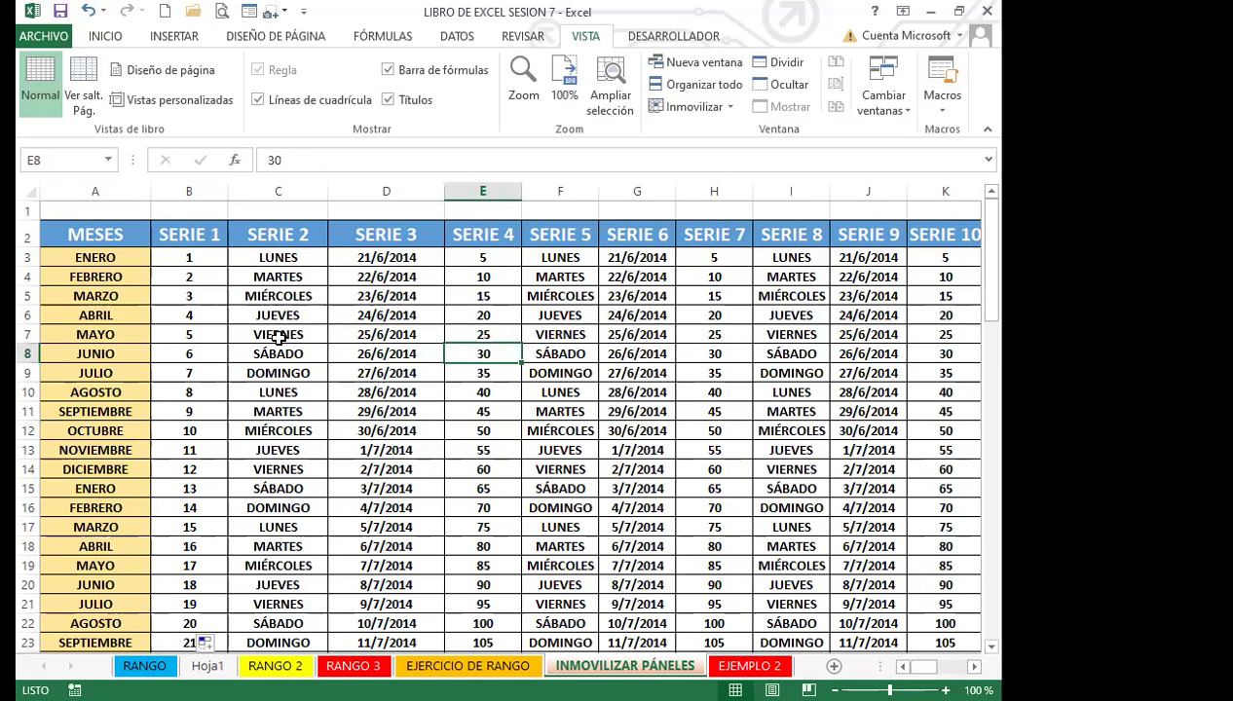
left_click(368, 490)
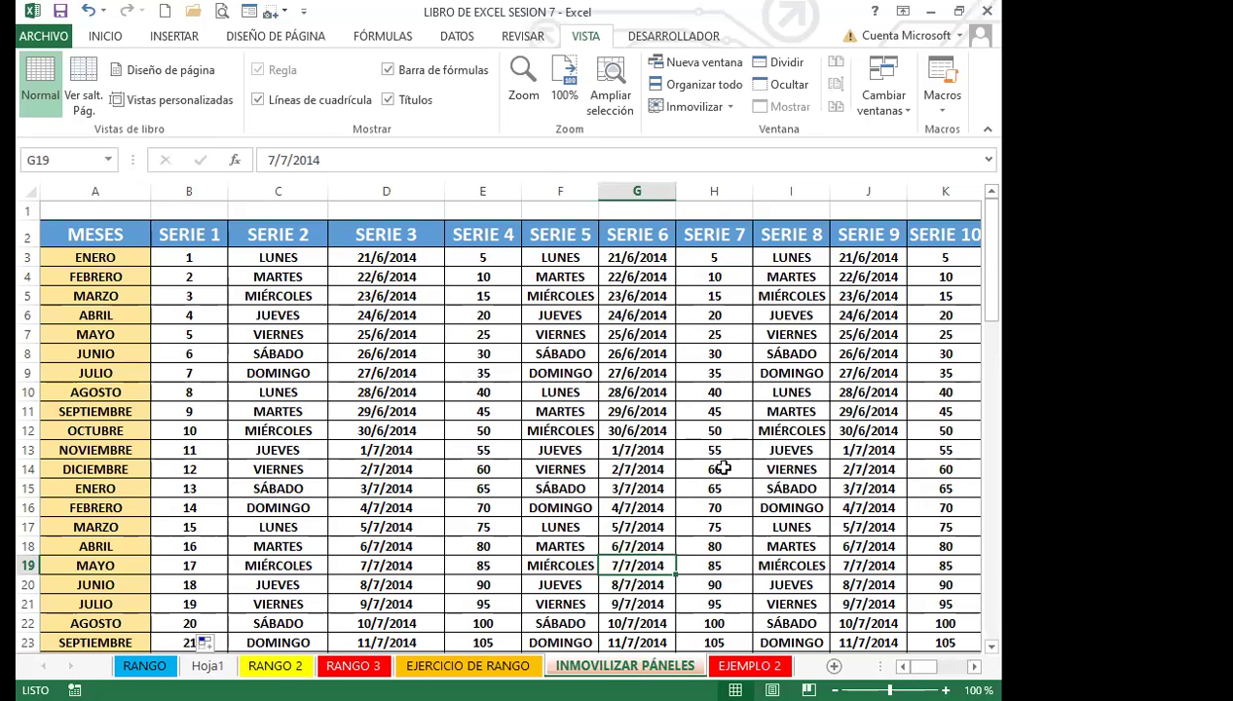
Step: Freeze the sheet's top row with cell I21 selected, using the top-row option instead of the selection-based one
left_click(795, 603)
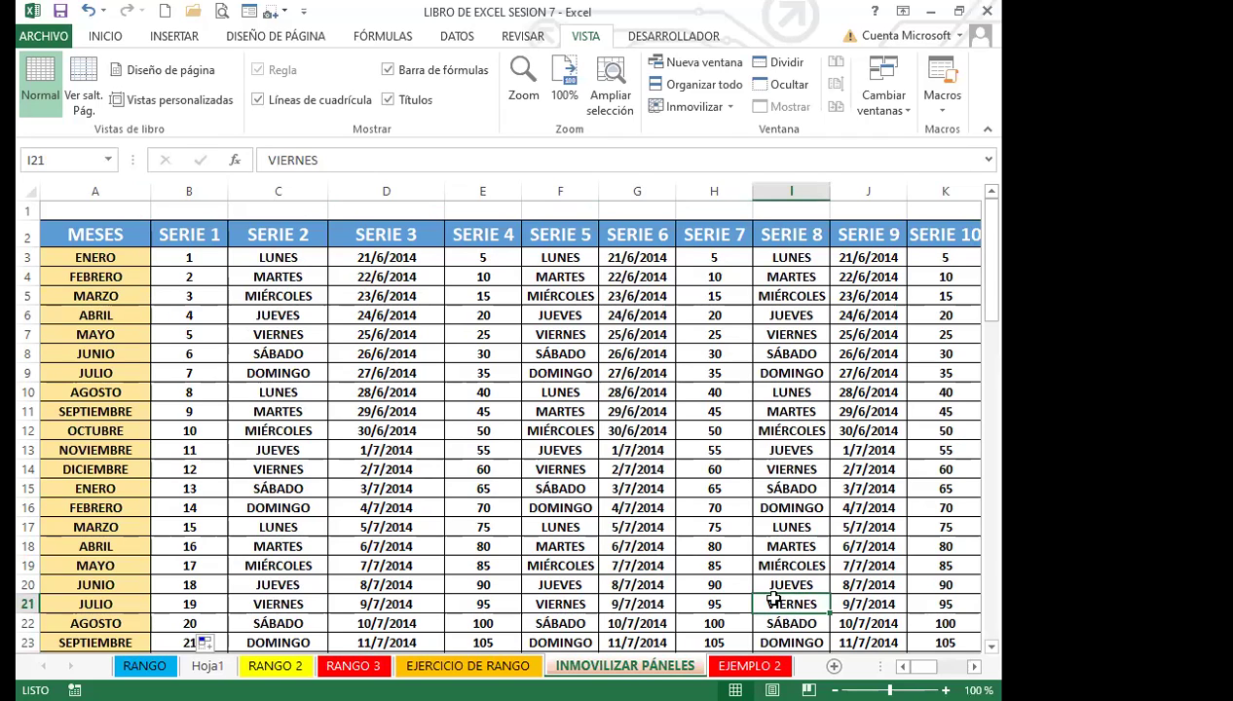
left_click(730, 109)
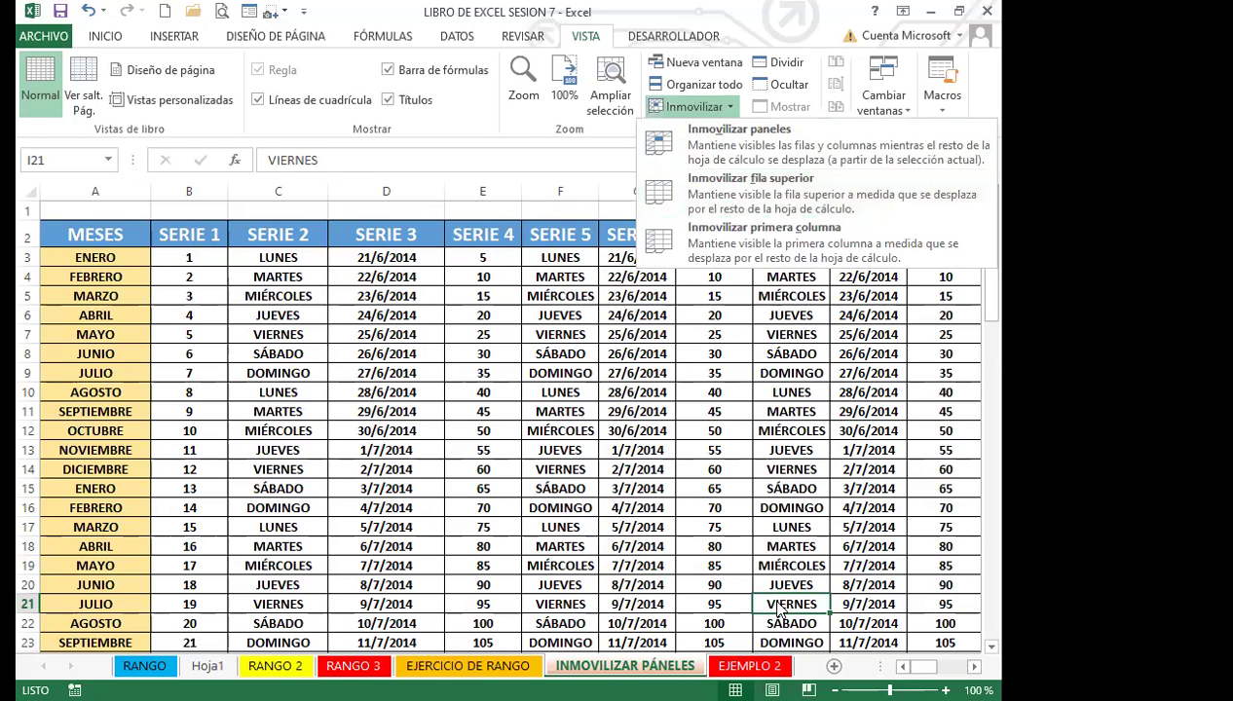
left_click(732, 191)
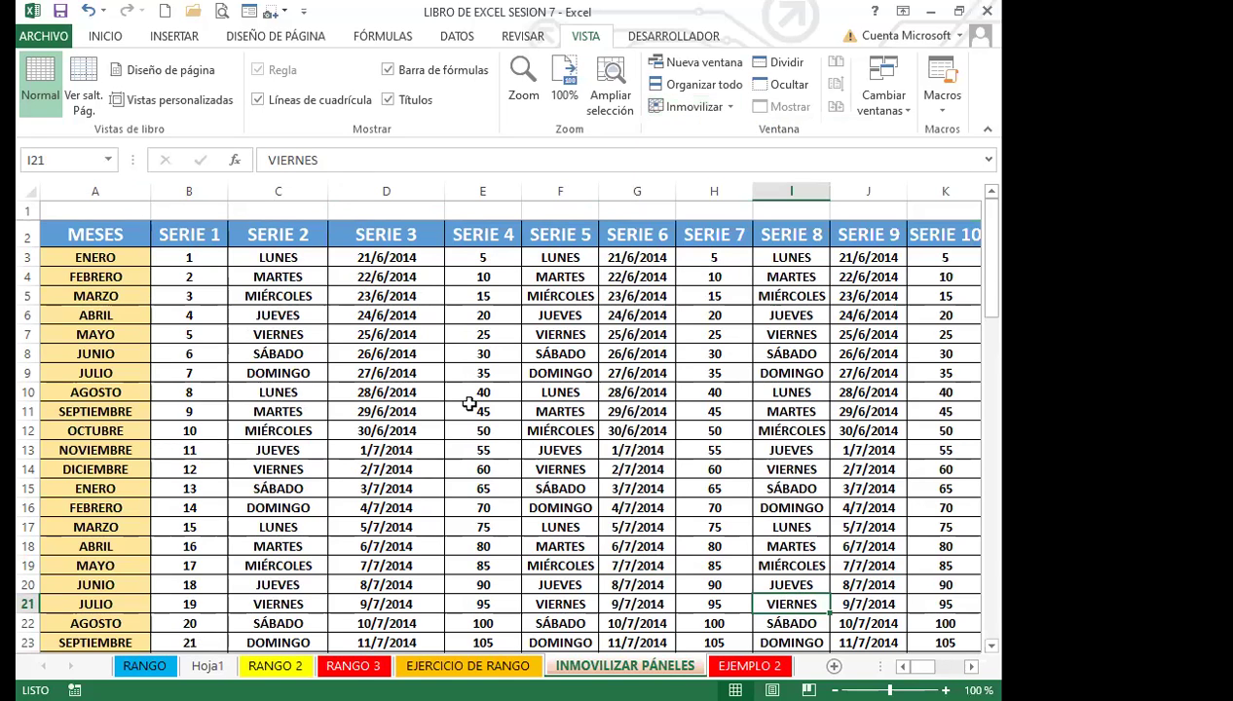
Step: Review the freeze options, then check what stays fixed above the data far down the sheet and return to the table's start
left_click(710, 106)
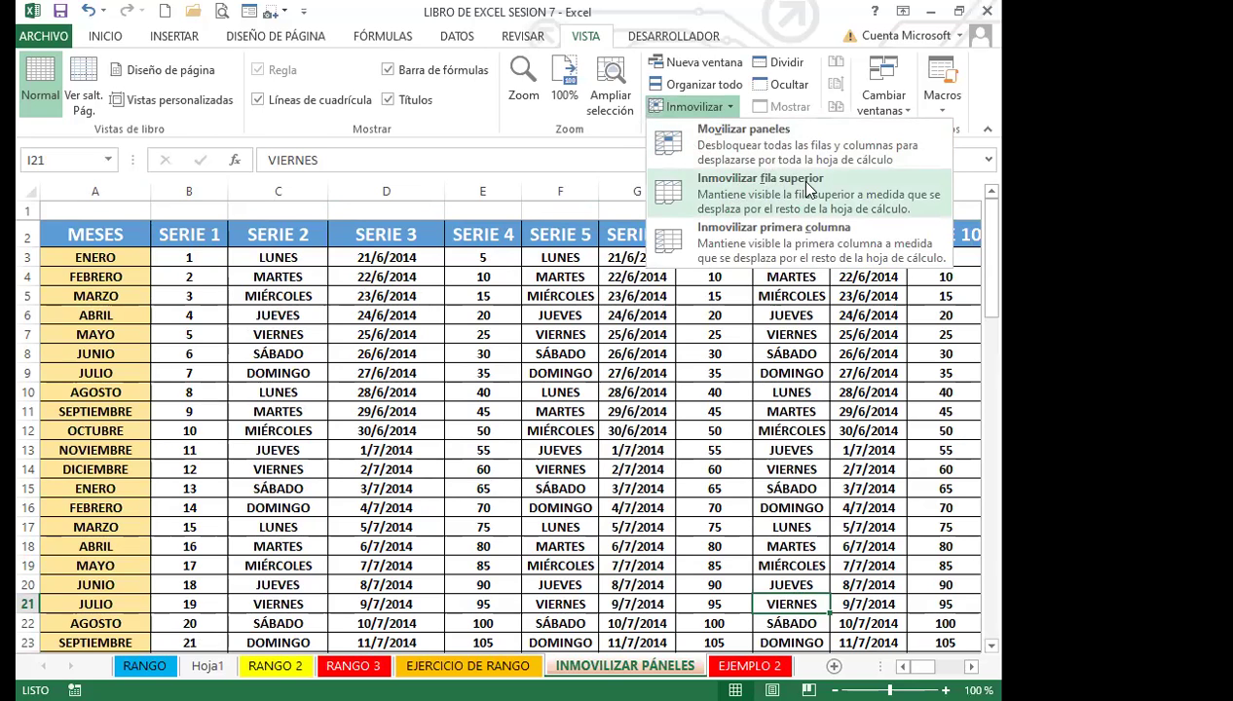
left_click(792, 594)
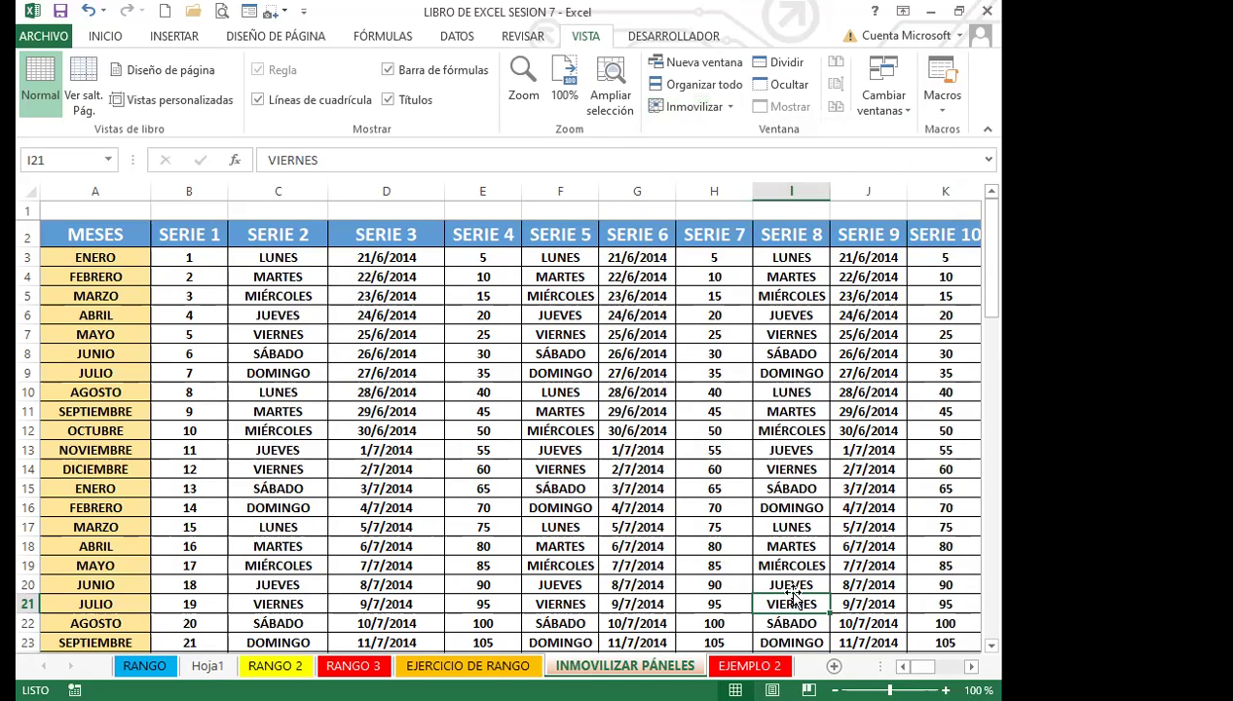
scroll(570, 480, "down", 16)
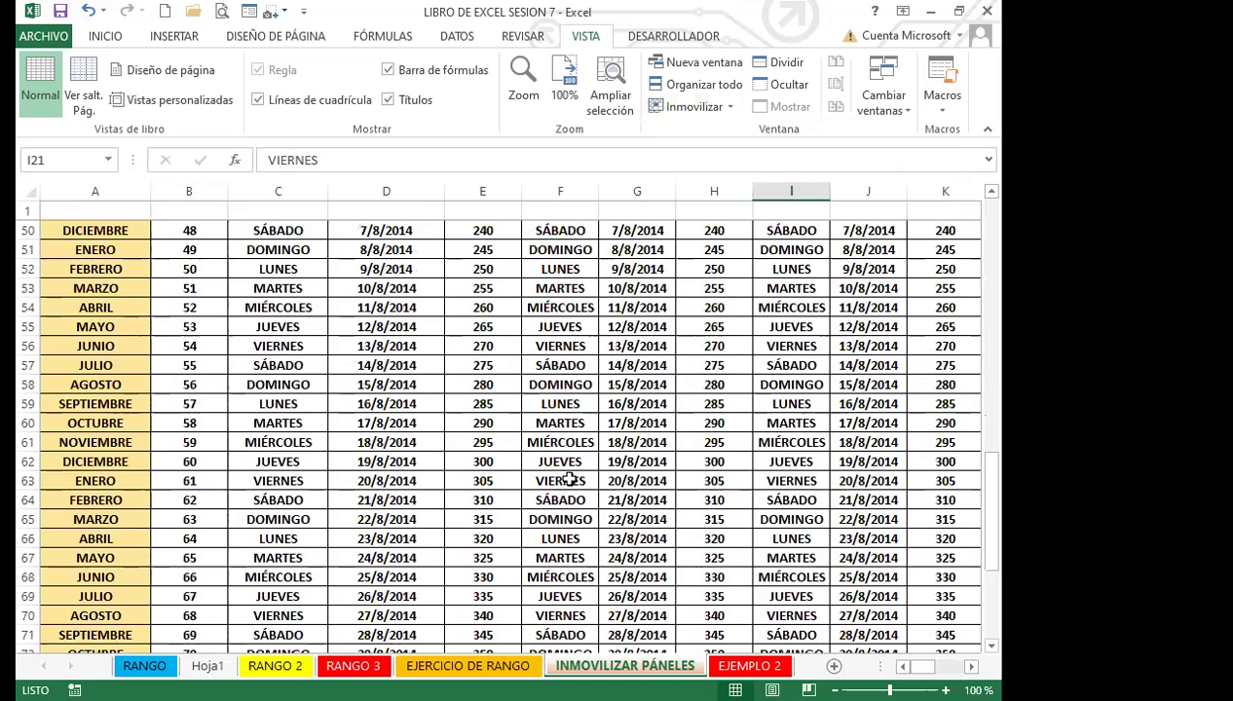
scroll(569, 480, "down", 20)
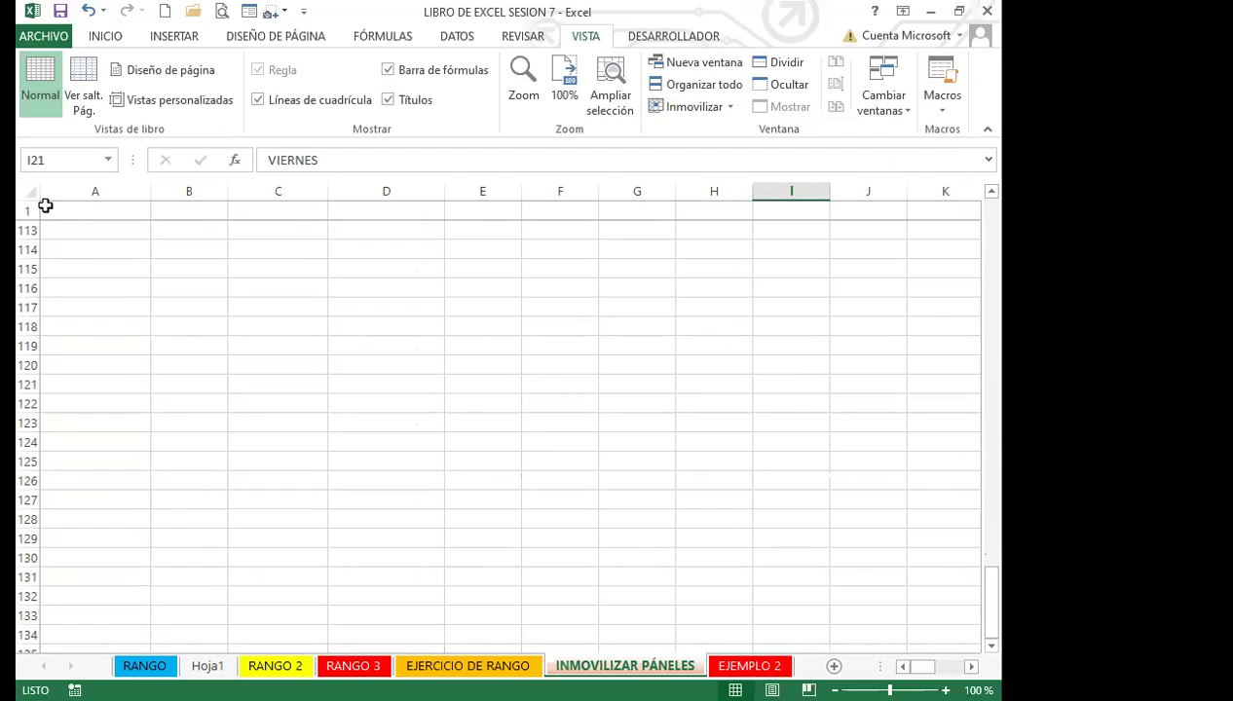
scroll(569, 350, "down", 2)
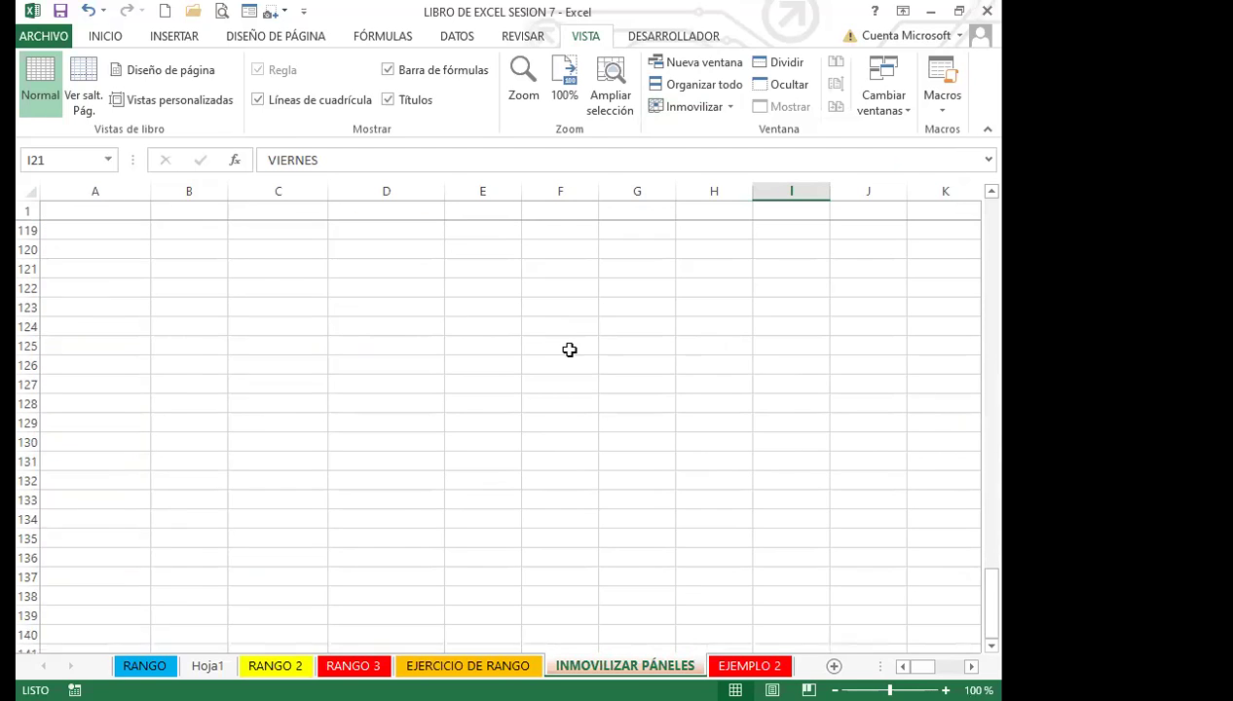
scroll(679, 427, "down", 5)
scroll(679, 427, "up", 20)
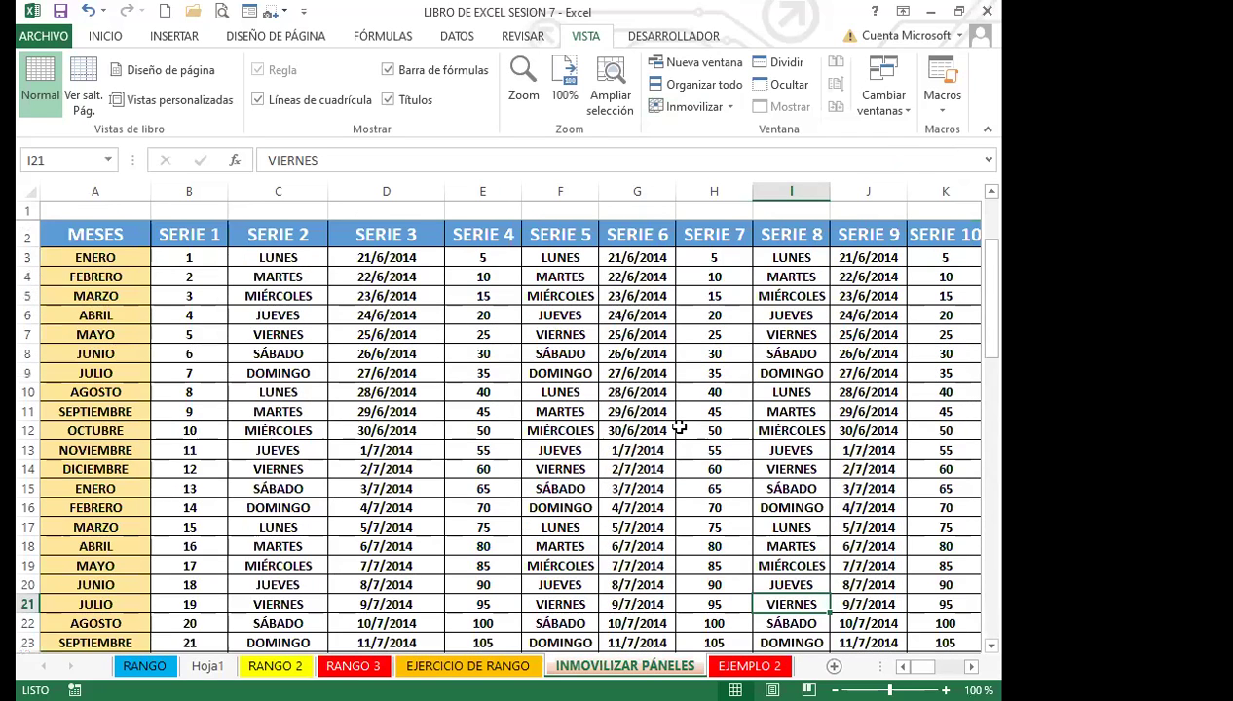
Step: Unfreeze the top row
left_click(679, 447)
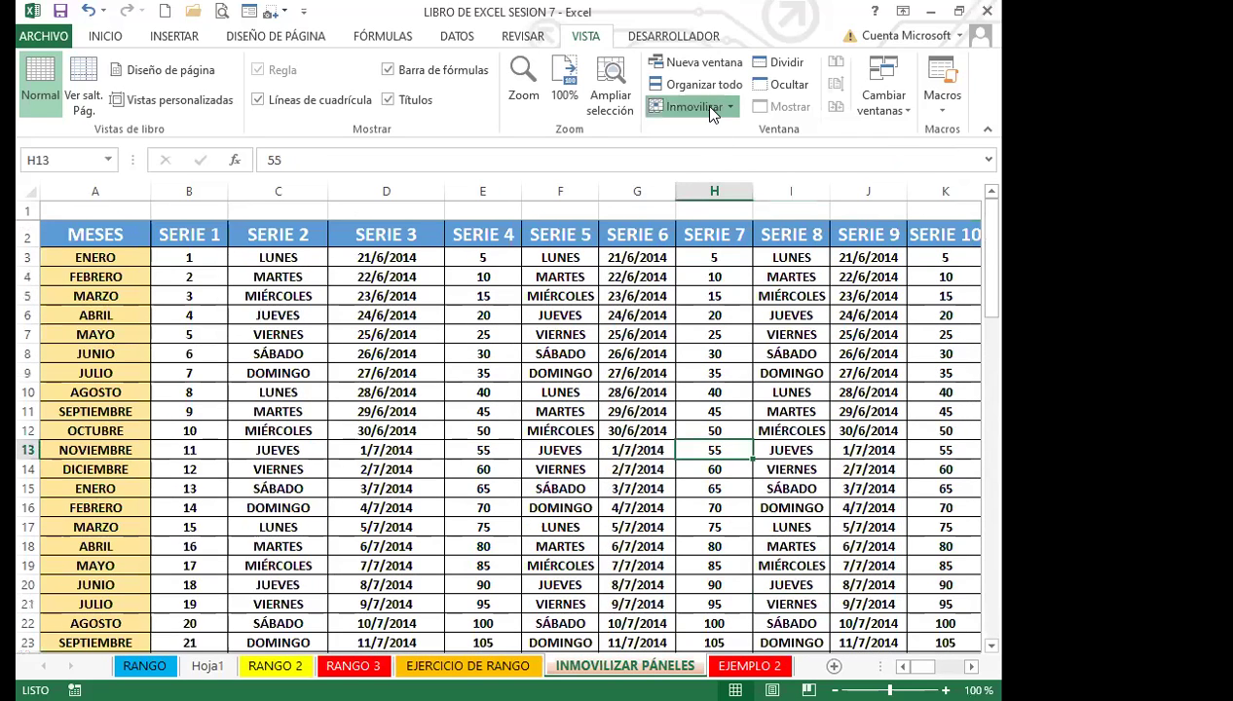
left_click(647, 451)
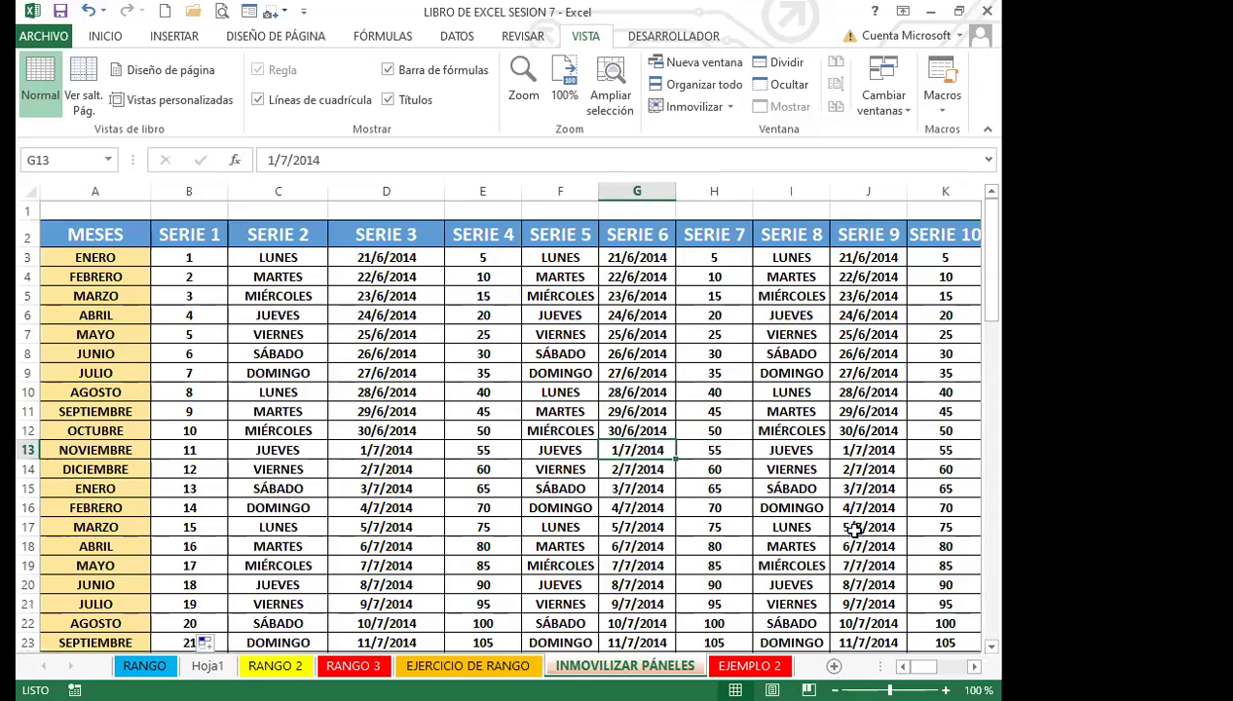
Step: Check whether the MESES column stays in view while moving right along row 20 to cell AD20, beyond SERIE 24
scroll(852, 580, "right", 1)
left_click(852, 582)
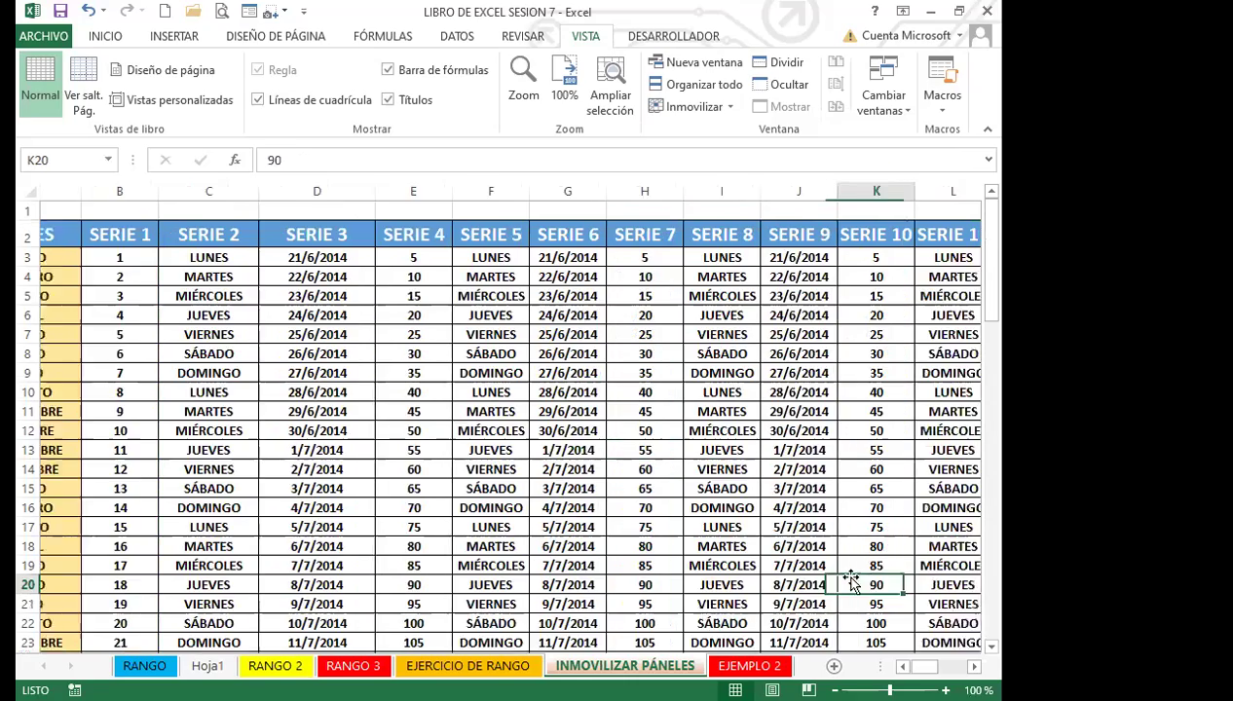
key("Right")
key("Right")
key("Right")
key("Right")
key("Right")
key("Right")
key("Right")
key("Right")
key("Right")
key("Right")
key("Right")
key("Right")
key("Right")
key("Right")
key("Right")
key("Right")
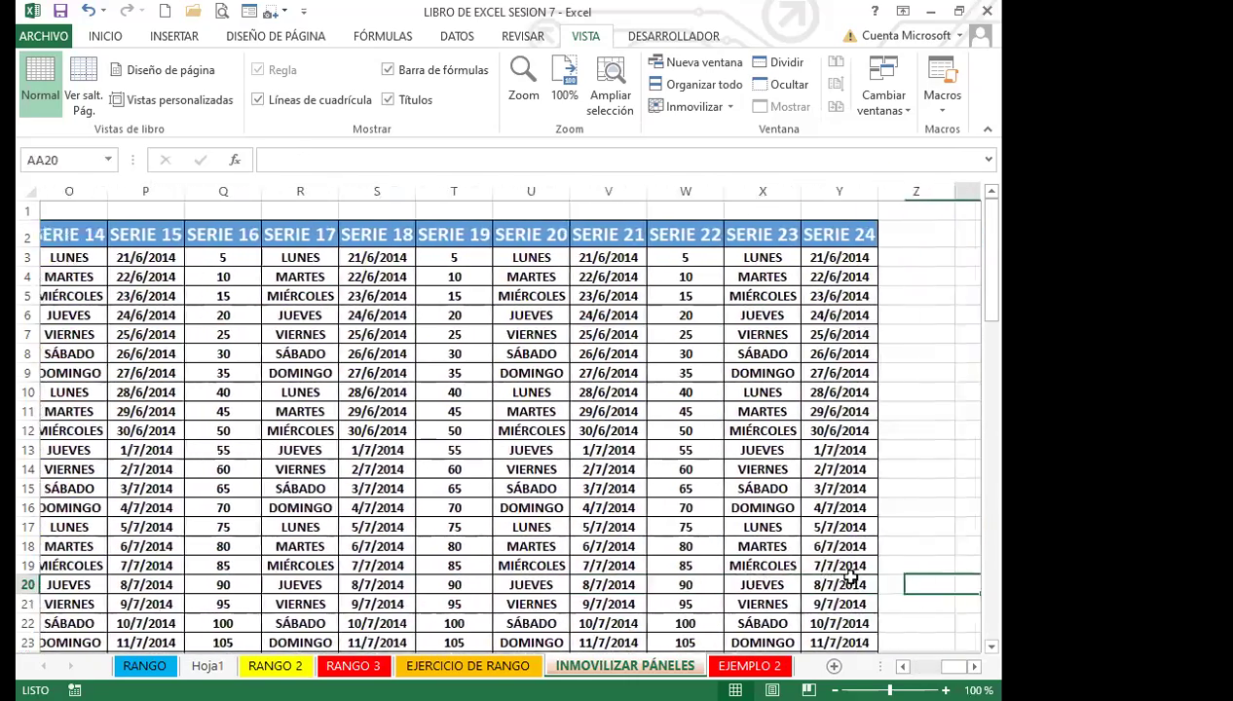
key("Right")
key("Right")
key("Right")
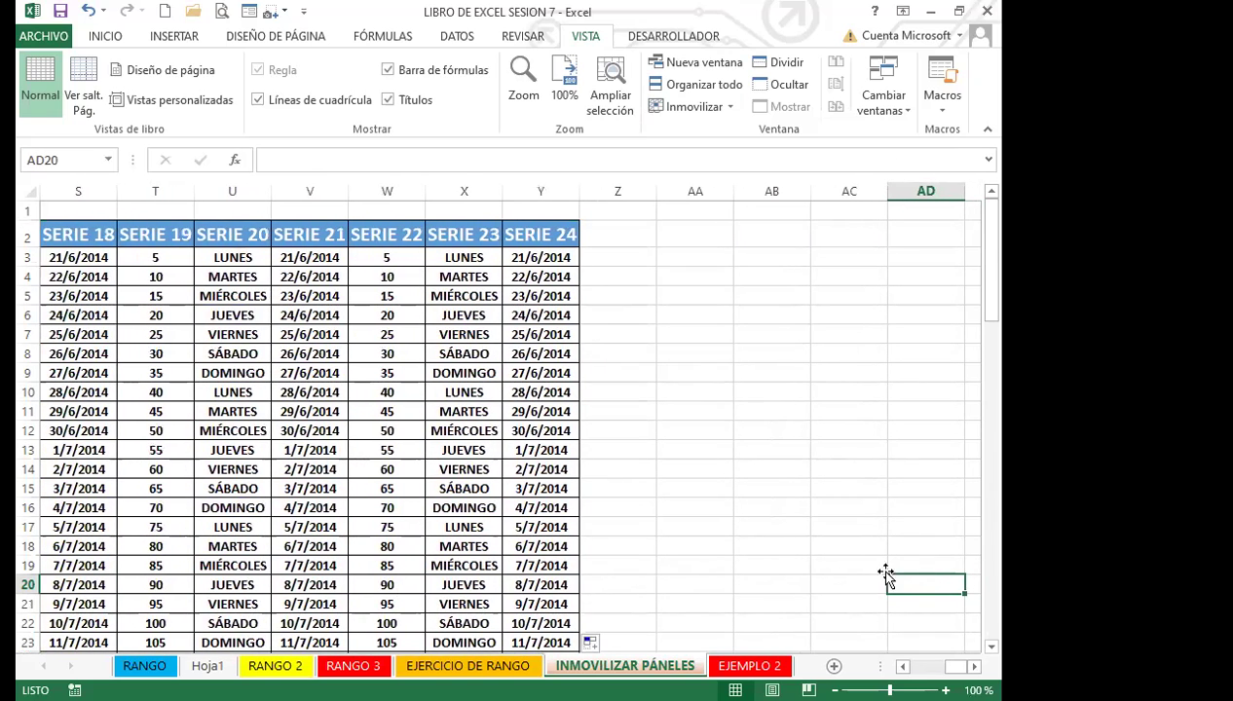
Step: Freeze the first column while SERIE 18 is the first column in view
left_click(713, 110)
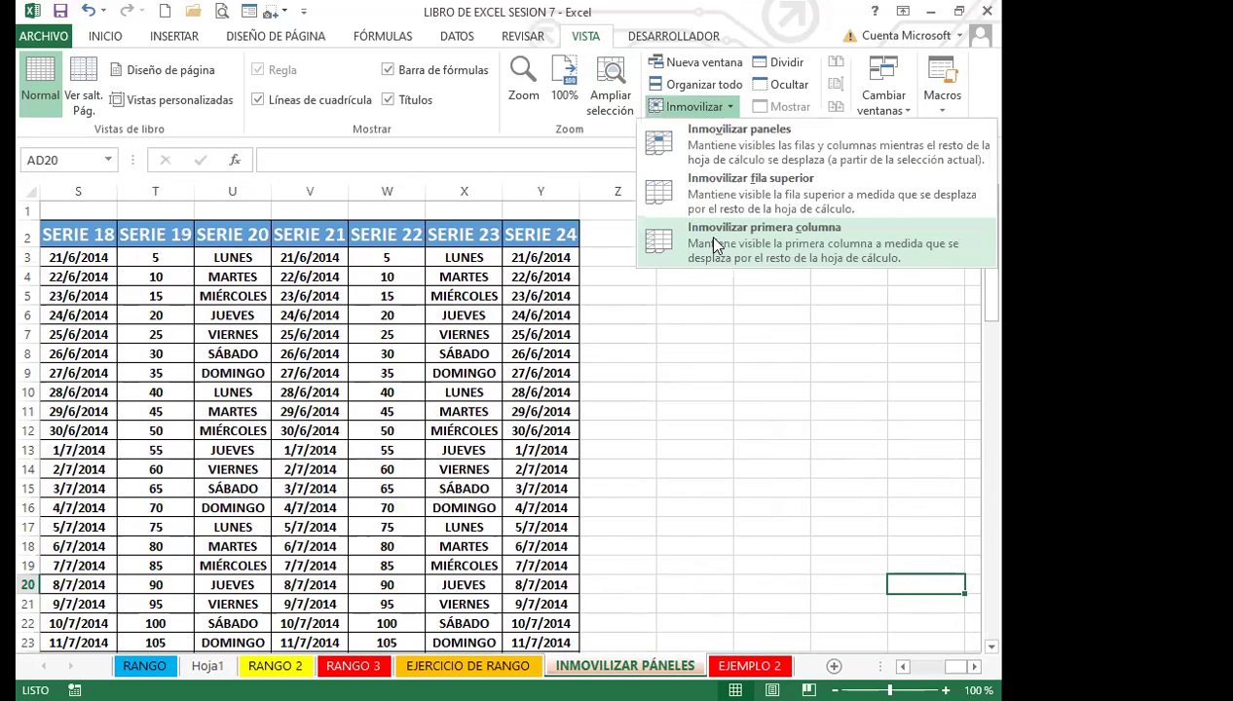
left_click(714, 239)
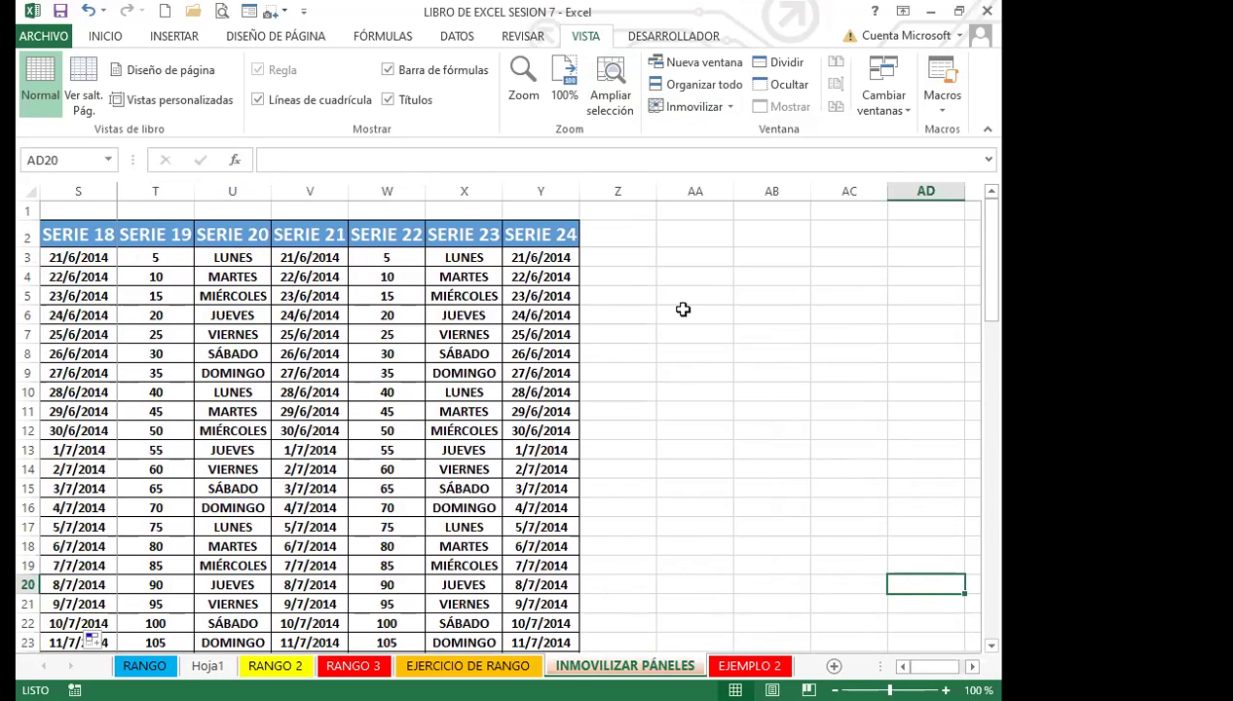
Step: Check whether the columns before SERIE 18 can be brought into view by moving left along rows 20 and 10
key("Left")
key("Left")
key("Left")
key("Left")
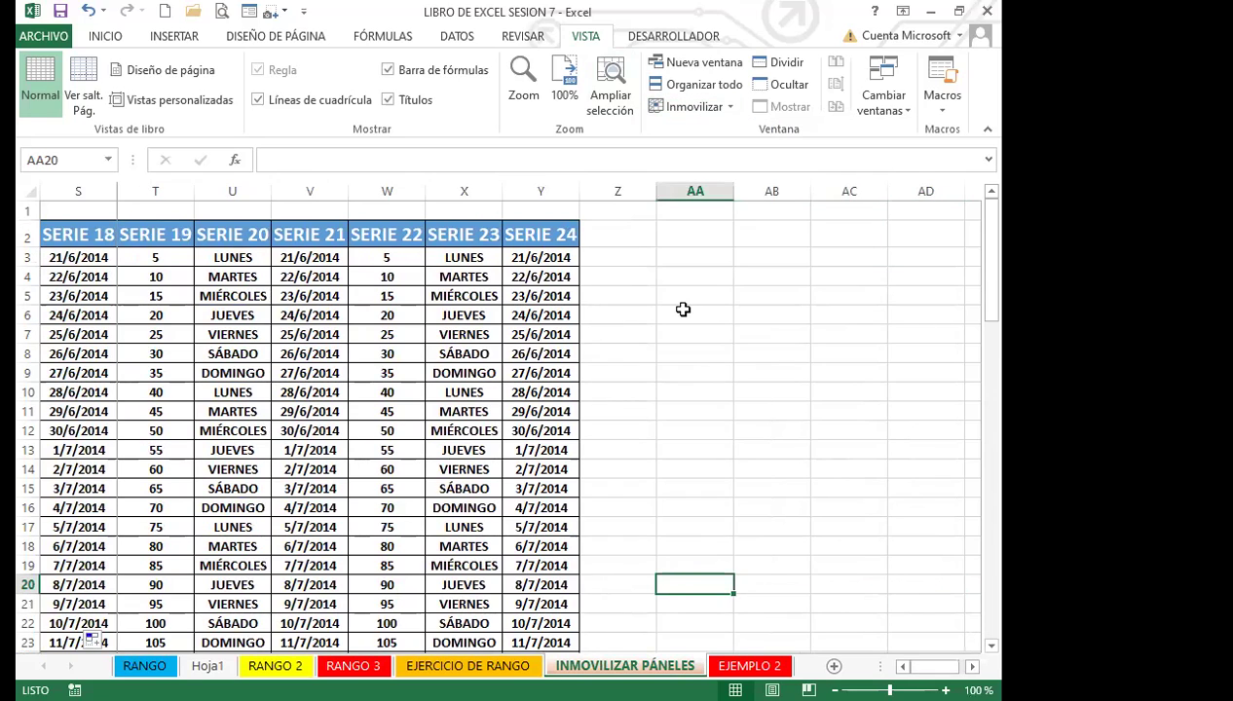
key("Home")
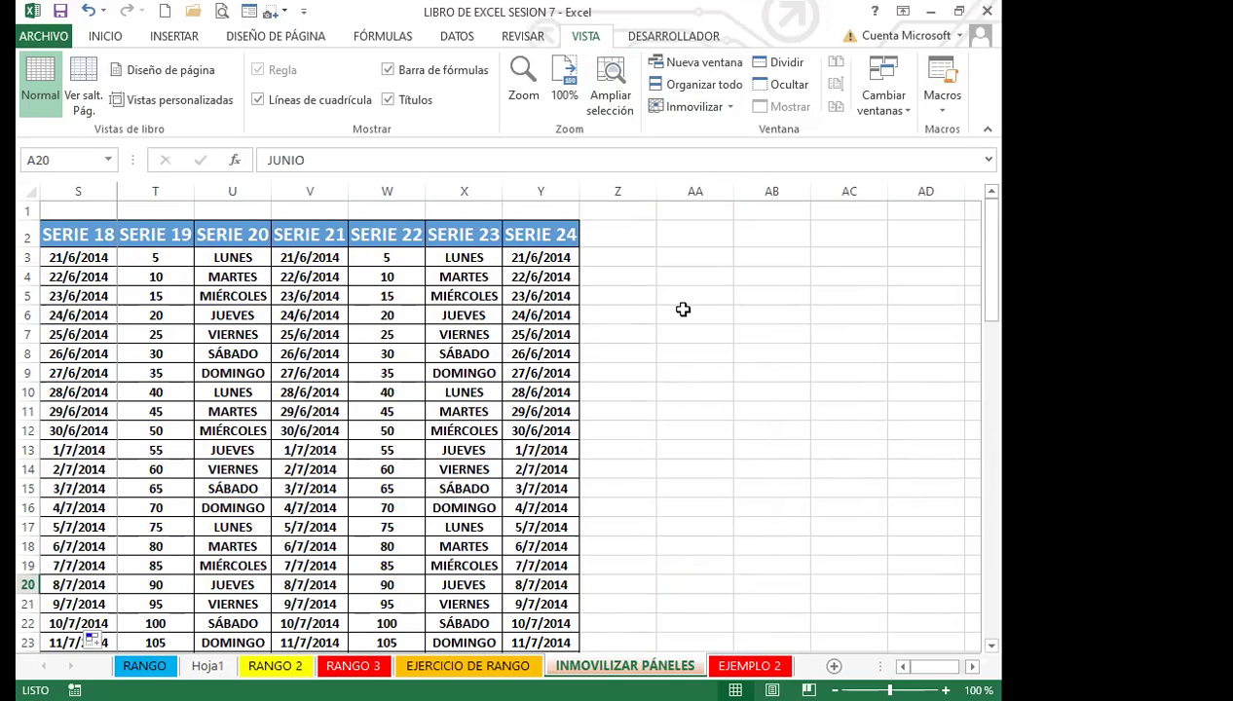
left_click(463, 391)
key("Left")
key("Left")
key("Left")
key("Left")
key("Left")
key("Left")
key("Left")
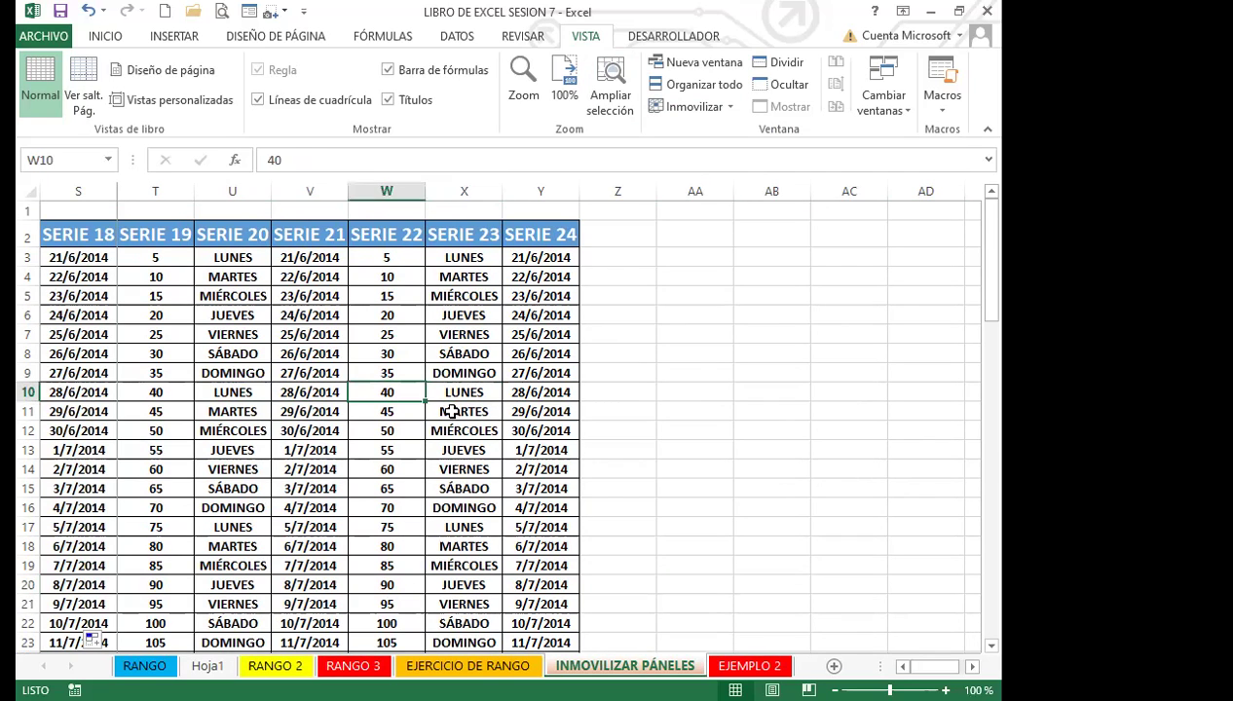
key("Left")
key("Left")
key("Home")
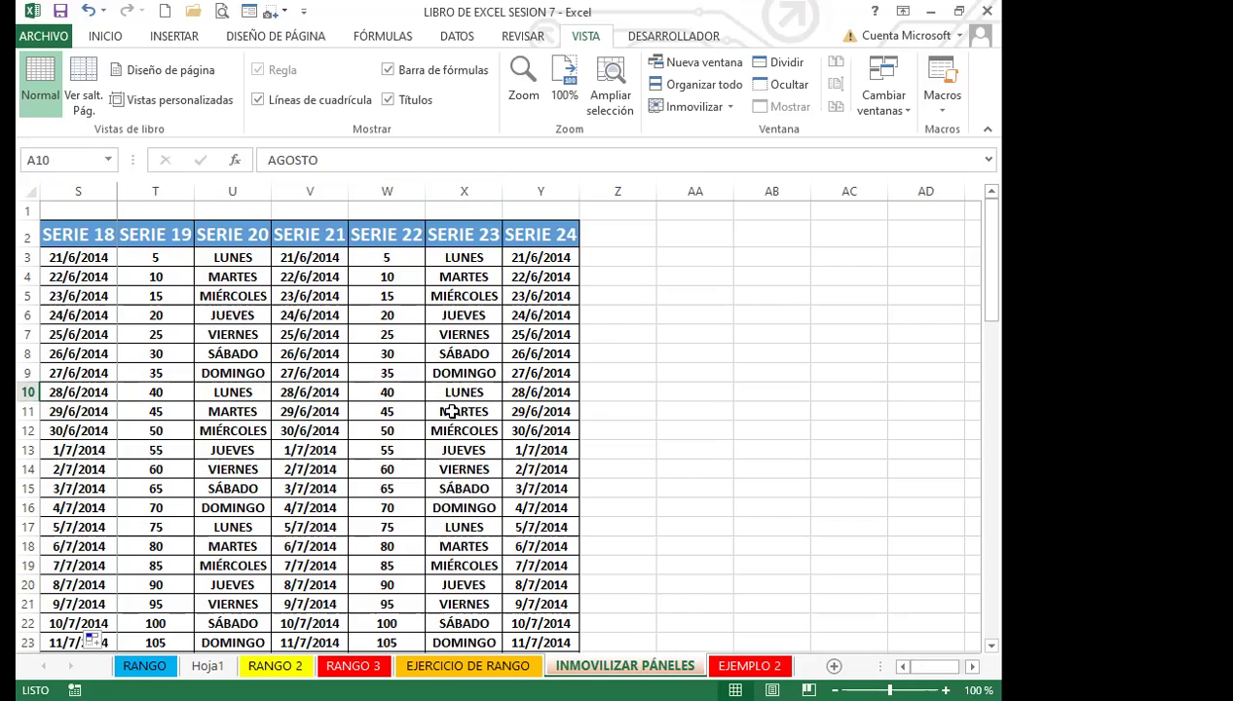
Step: Repeat the leftward check from other rows of the table and from the SERIE 19 header, looking for the hidden columns
left_click(407, 432)
left_click(309, 449)
key("Left")
key("Left")
key("Left")
key("Home")
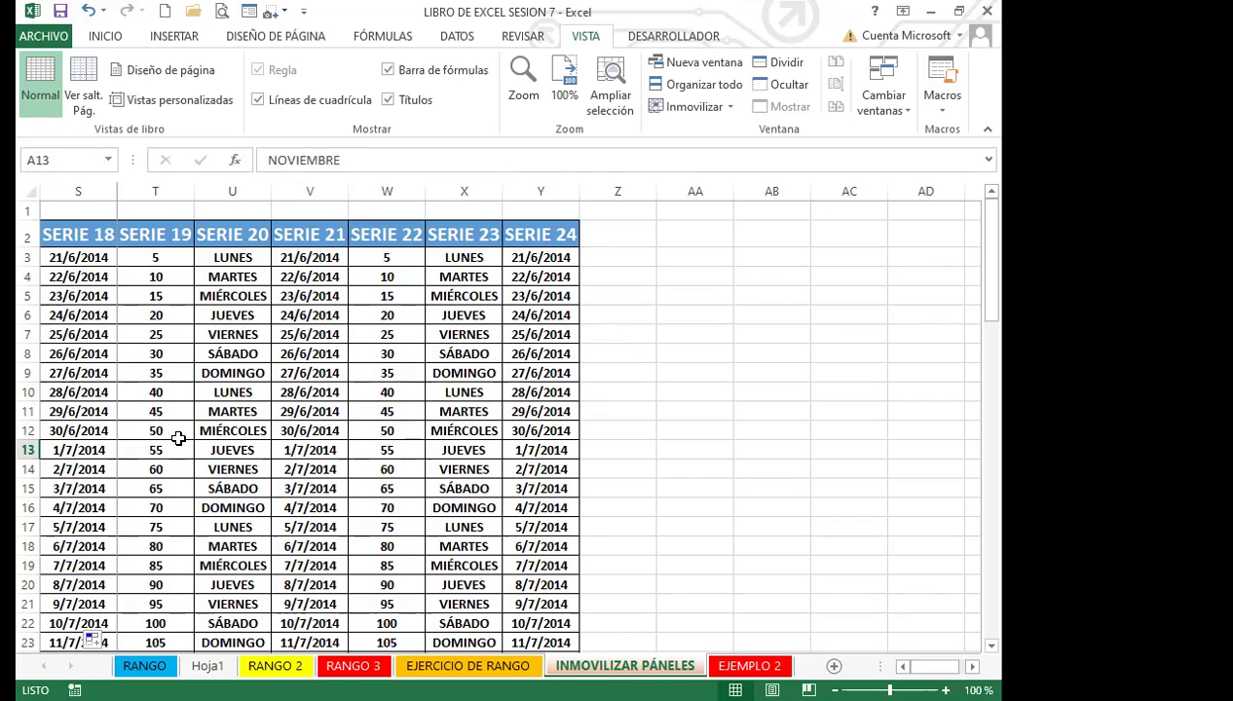
left_click(175, 434)
key("Left")
key("Left")
key("Right")
left_click(170, 417)
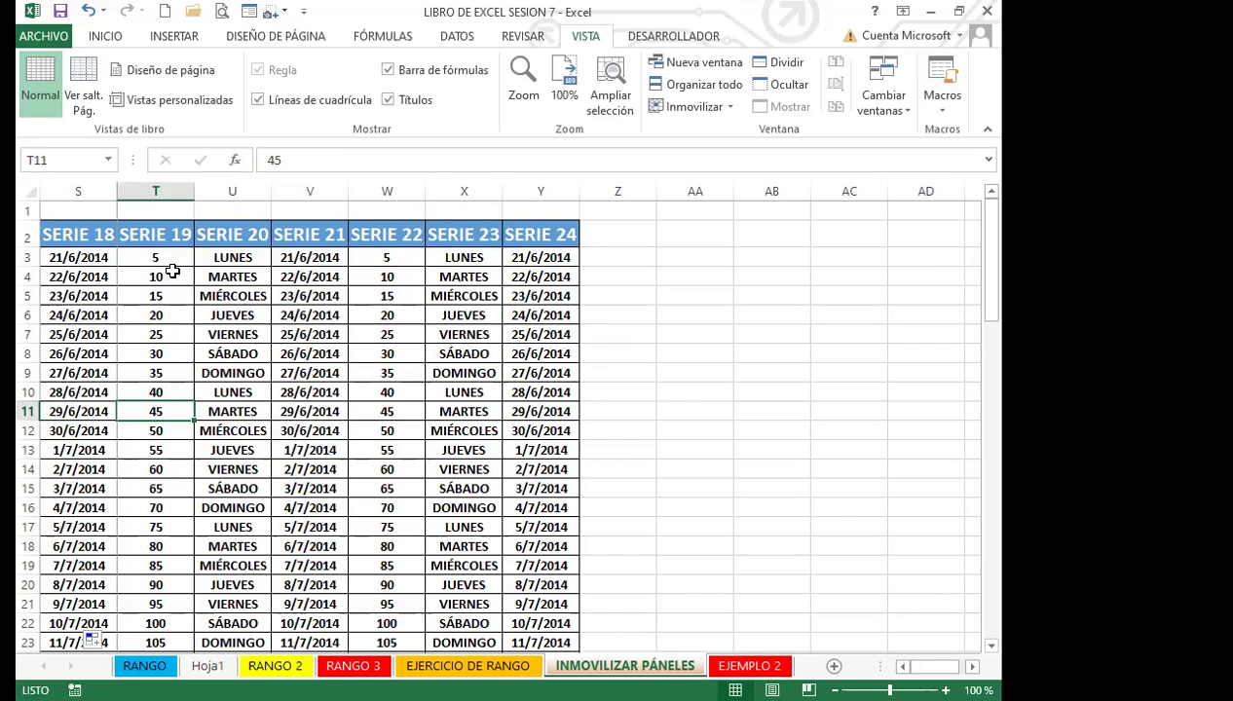
left_click(174, 237)
key("Left")
key("Left")
key("Left")
key("Left")
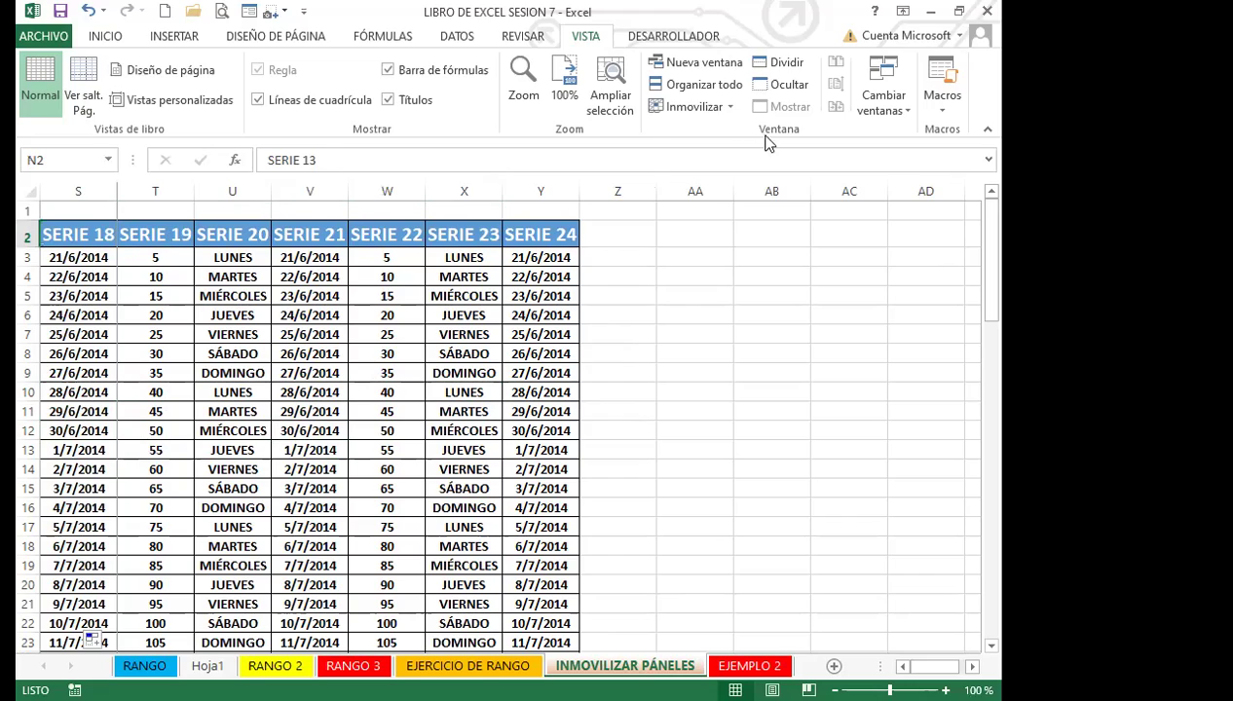
Step: Unfreeze the panes and go back along row 8 to the MESES column at cell A8
left_click(681, 106)
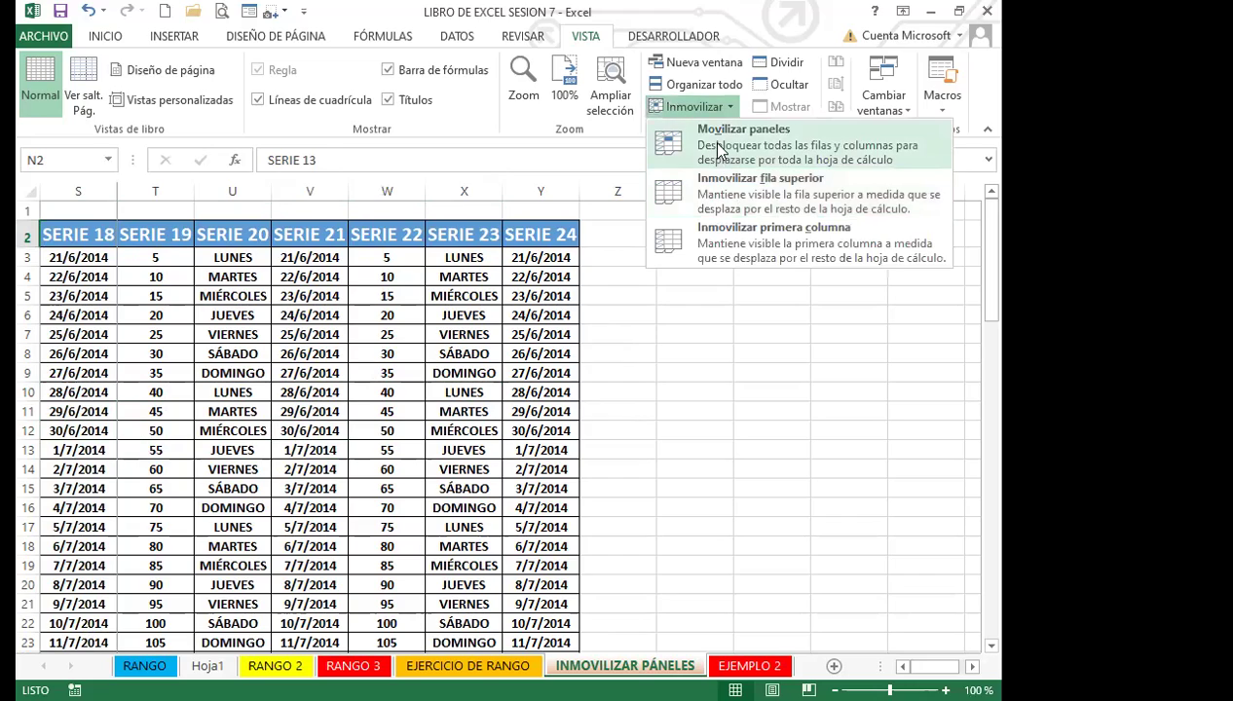
left_click(715, 151)
left_click(466, 355)
key("Left")
key("Left")
key("Left")
key("Left")
key("Left")
key("Left")
key("Left")
key("Left")
key("Left")
key("Left")
key("Left")
key("Left")
key("Left")
key("Left")
key("Left")
key("Left")
key("Left")
key("Left")
key("Left")
key("Left")
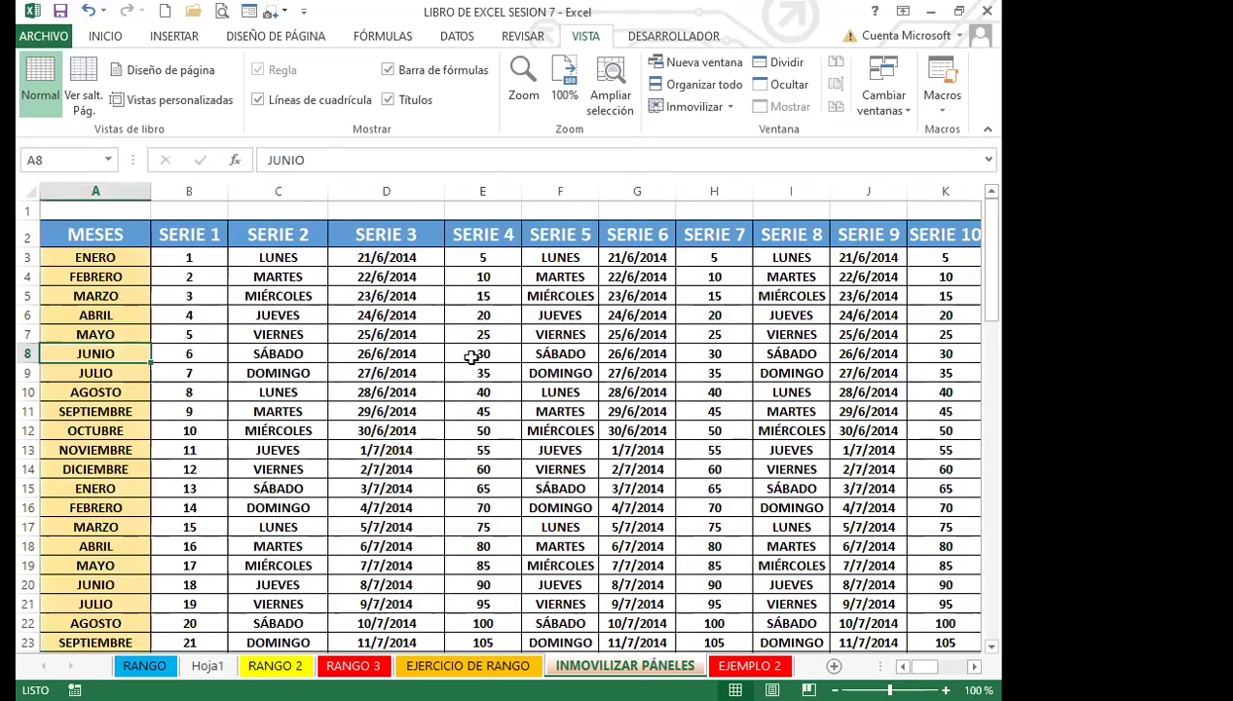
Step: Freeze the first column with MESES as the first column in view and cell K15 selected
left_click(920, 486)
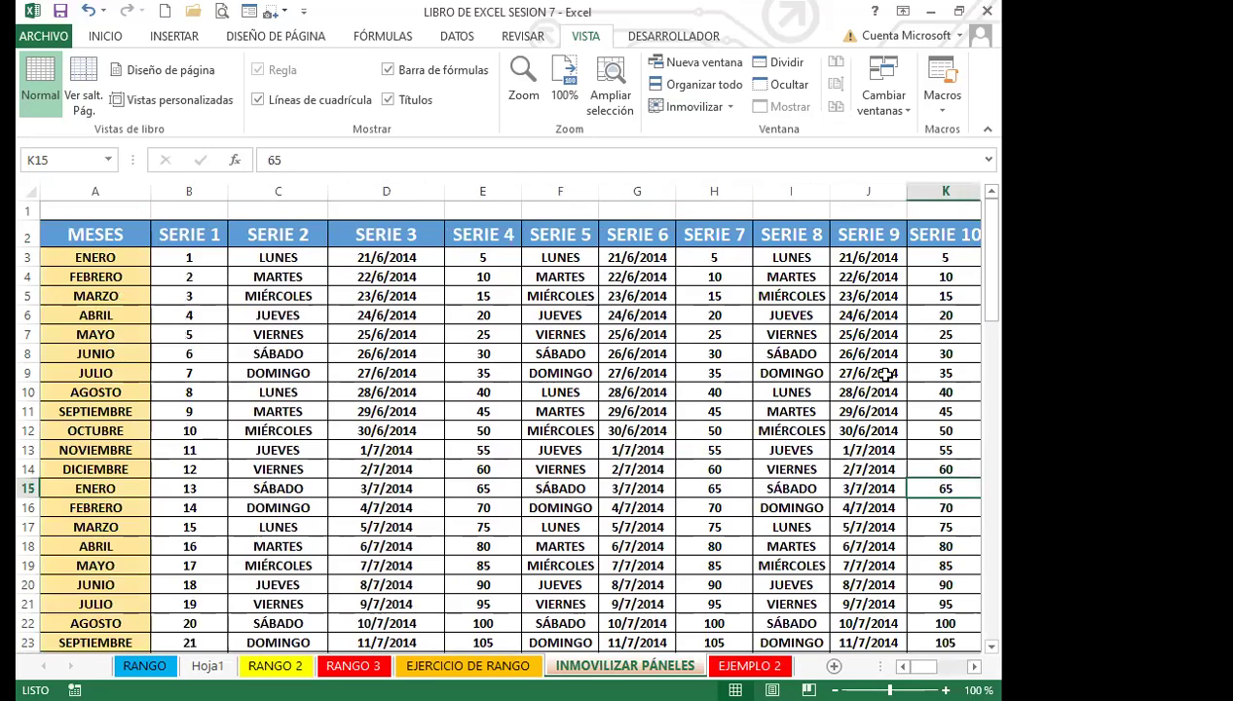
left_click(682, 106)
left_click(722, 249)
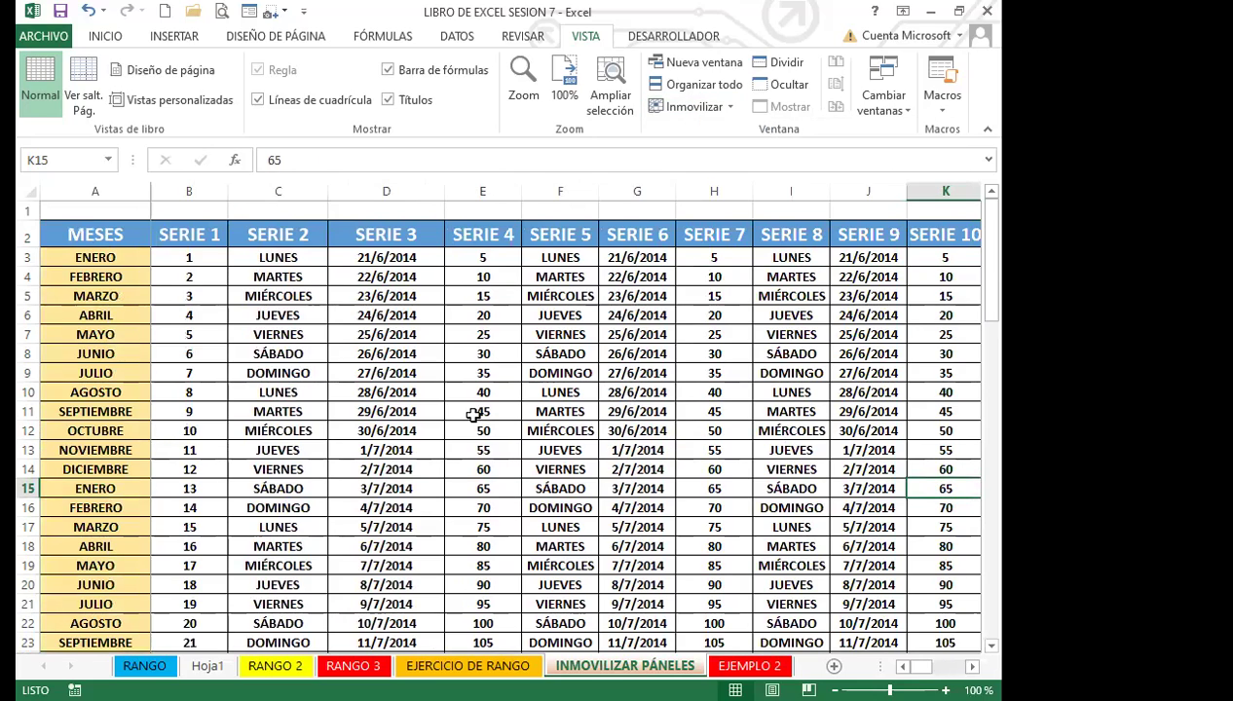
Step: Check whether the MESES column stays in view while moving right along row 15 far beyond SERIE 24
key("Right")
key("Right")
key("Right")
key("Right")
key("Right")
key("Right")
key("Right")
key("Right")
key("Right")
key("Right")
key("Right")
key("Right")
key("Right")
key("Right")
key("Right")
key("Right")
key("Right")
key("Right")
key("Right")
key("Right")
key("Right")
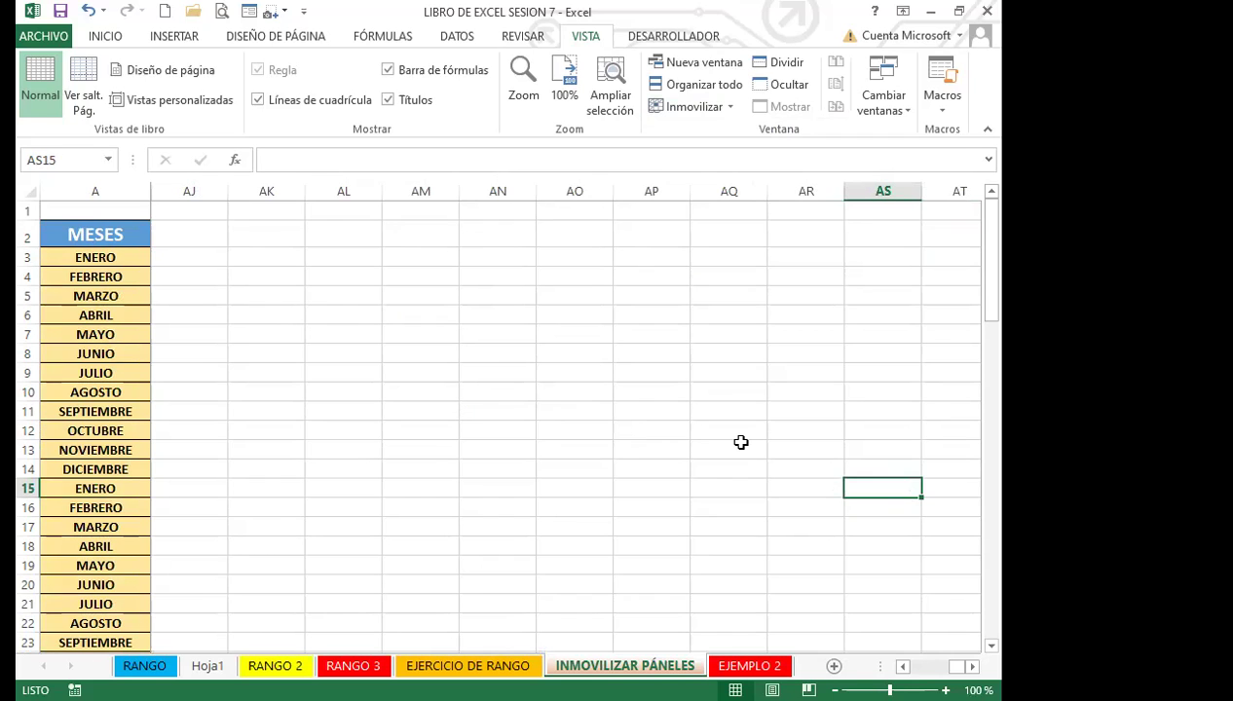
key("Right")
key("Right")
key("Right")
key("Right")
key("Right")
key("Right")
key("Right")
key("Right")
key("Right")
key("Right")
key("Right")
key("Right")
key("Right")
key("Right")
key("Right")
key("Right")
key("Right")
key("Right")
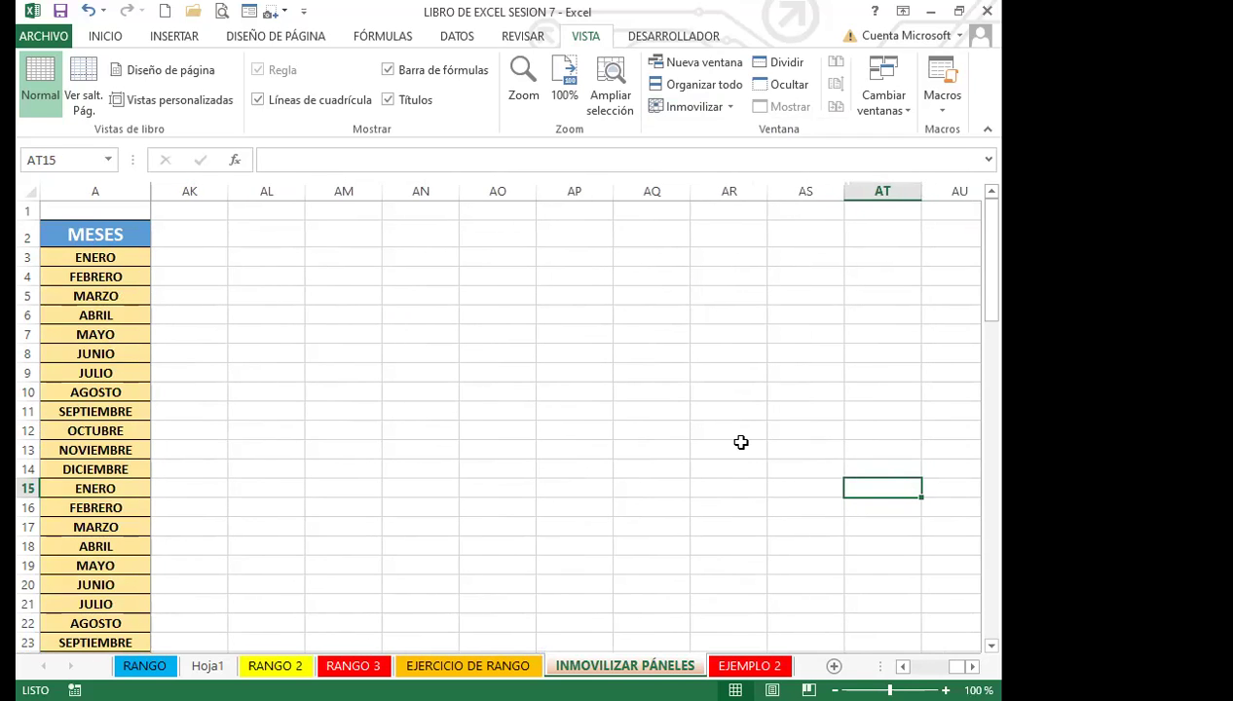
Step: Return left along row 15 to the SERIE 8 column, checking the MESES column against the series data
key("Left")
key("Left")
key("Left")
key("Left")
key("Left")
key("Left")
key("Left")
key("Left")
key("Left")
key("Left")
key("Left")
key("Left")
key("Left")
key("Left")
key("Left")
key("Left")
key("Left")
key("Left")
key("Left")
key("Left")
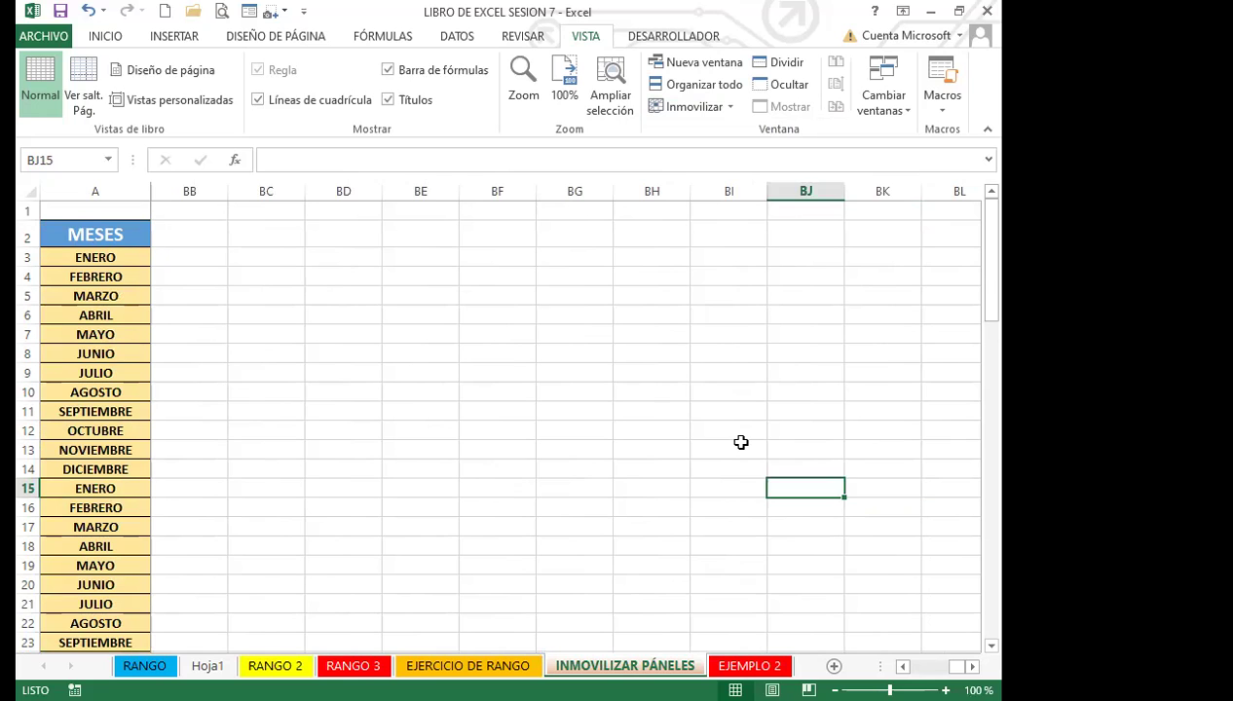
key("Left")
key("Left")
key("Left")
key("Left")
key("Left")
key("Left")
key("Left")
key("Left")
key("Left")
key("Left")
key("Left")
key("Left")
key("Left")
key("Left")
key("Left")
key("Left")
key("Left")
key("Left")
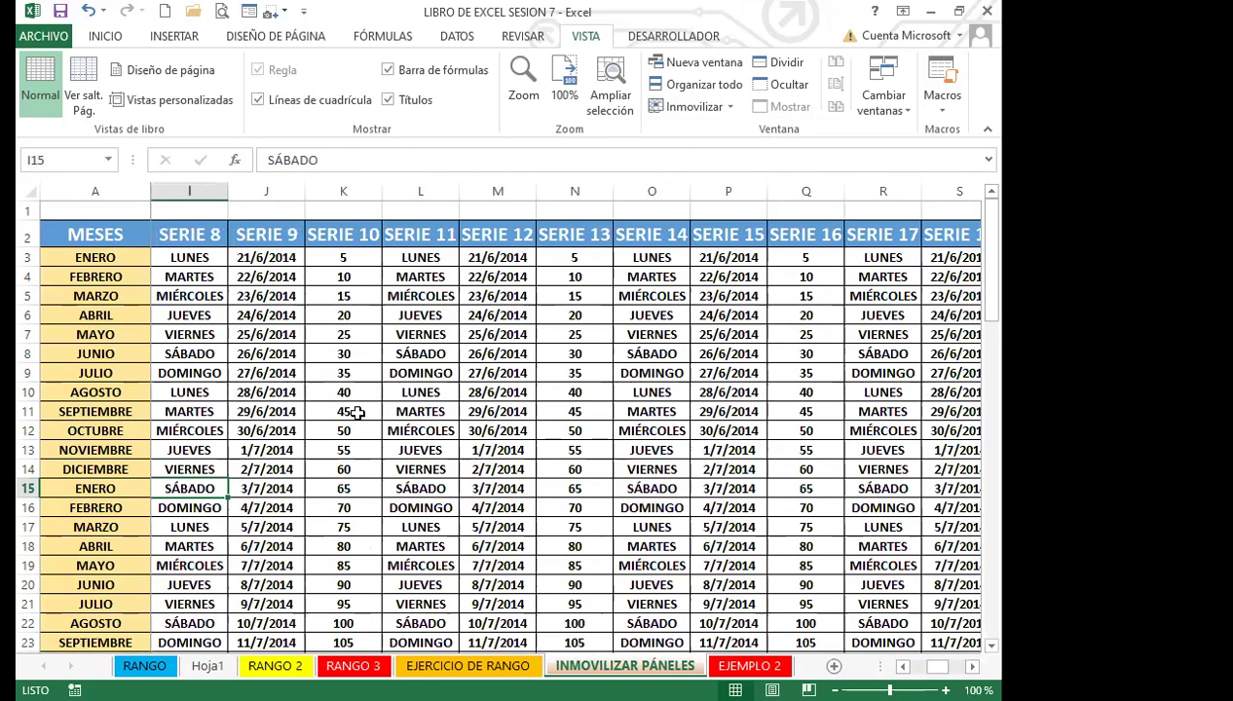
Step: Recheck the frozen MESES column while moving right along row 15 from SERIE 8 to cell AE15
key("Right")
key("Right")
key("Right")
key("Right")
key("Right")
key("Right")
key("Right")
key("Right")
key("Right")
key("Right")
key("Right")
key("Right")
key("Right")
key("Right")
key("Right")
key("Right")
key("Right")
key("Right")
key("Right")
key("Right")
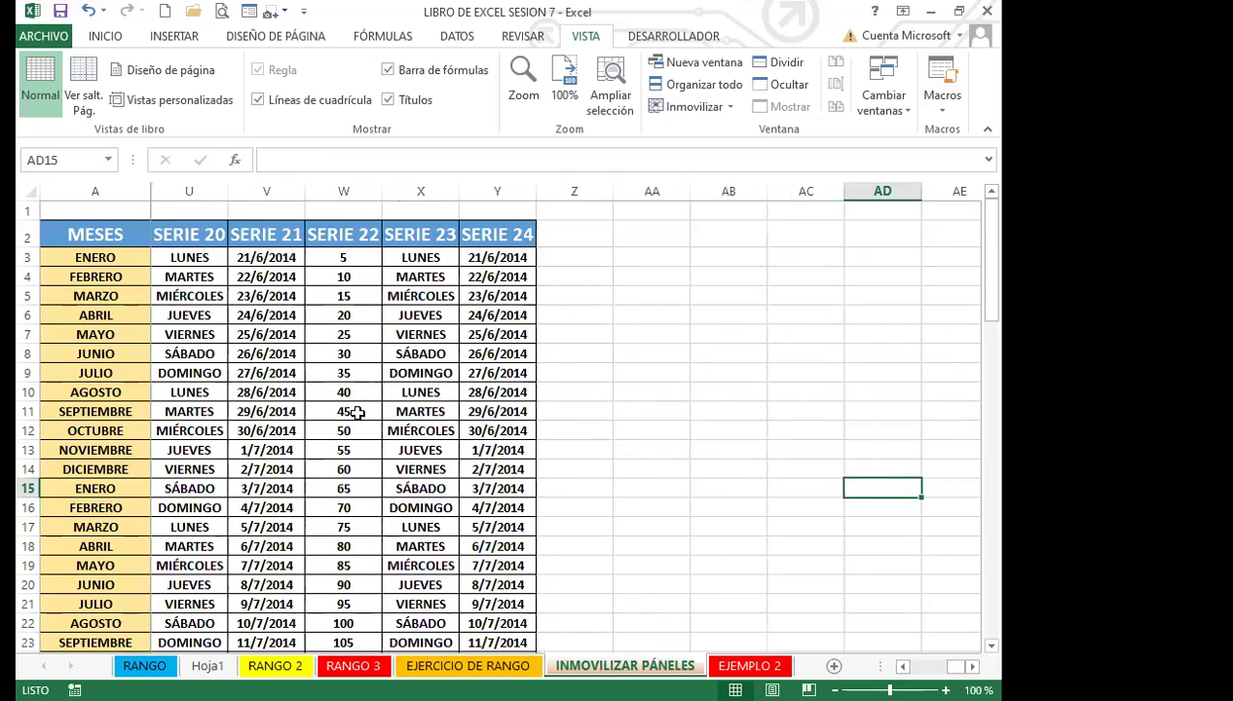
key("Right")
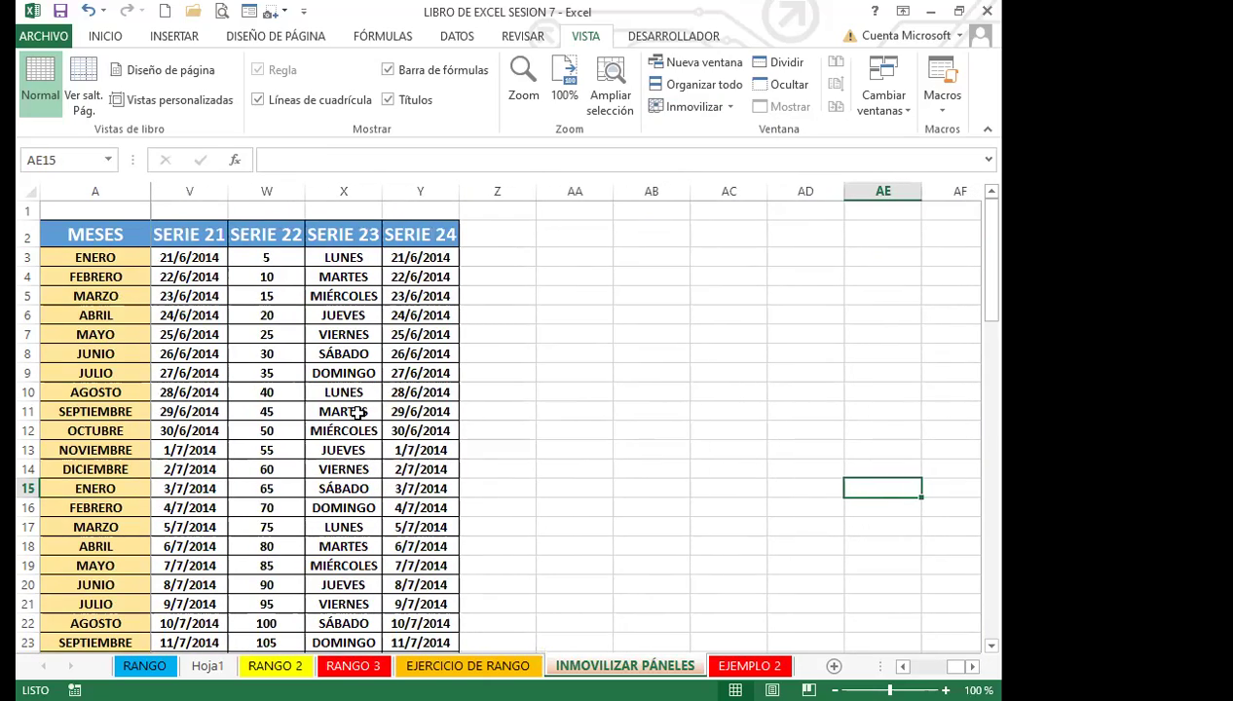
Step: Return left along row 15 from AE15 to cell A15, checking the MESES column beside the series columns
key("Left")
key("Left")
key("Left")
key("Left")
key("Left")
key("Left")
key("Left")
key("Left")
key("Left")
key("Left")
key("Left")
key("Left")
key("Left")
key("Left")
key("Left")
key("Left")
key("Left")
key("Left")
key("Left")
key("Left")
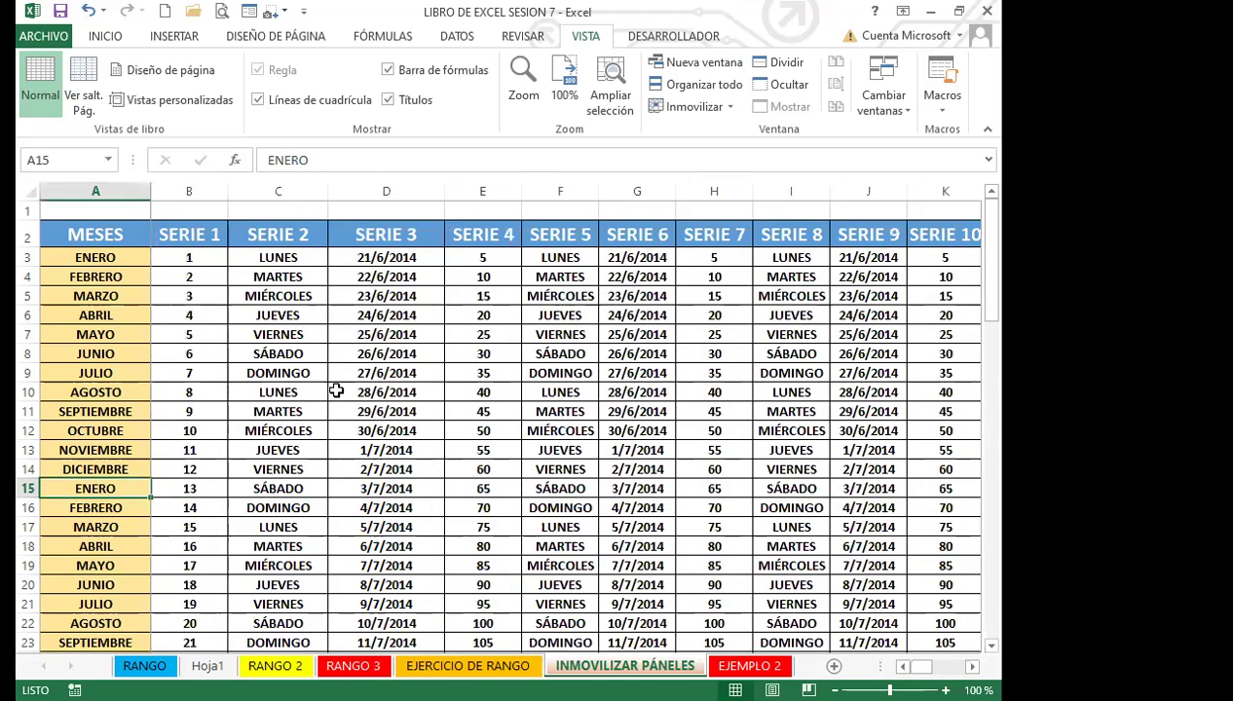
left_click(336, 390)
left_click(692, 106)
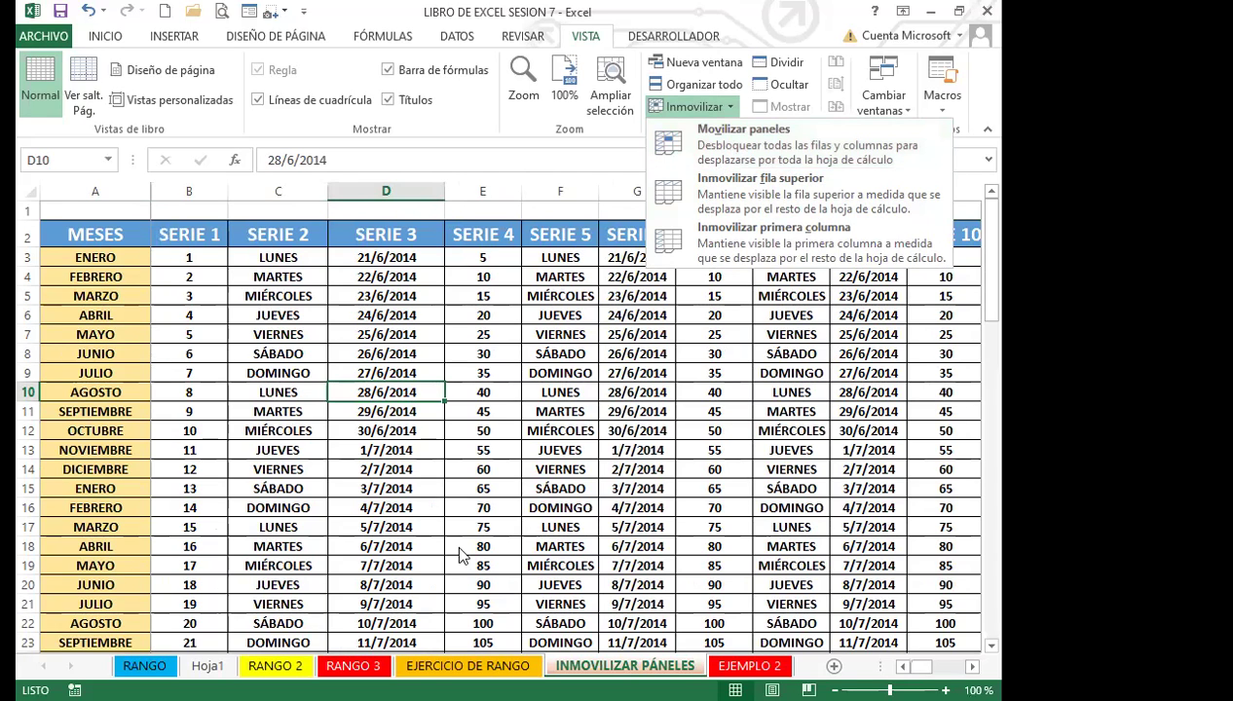
key("Escape")
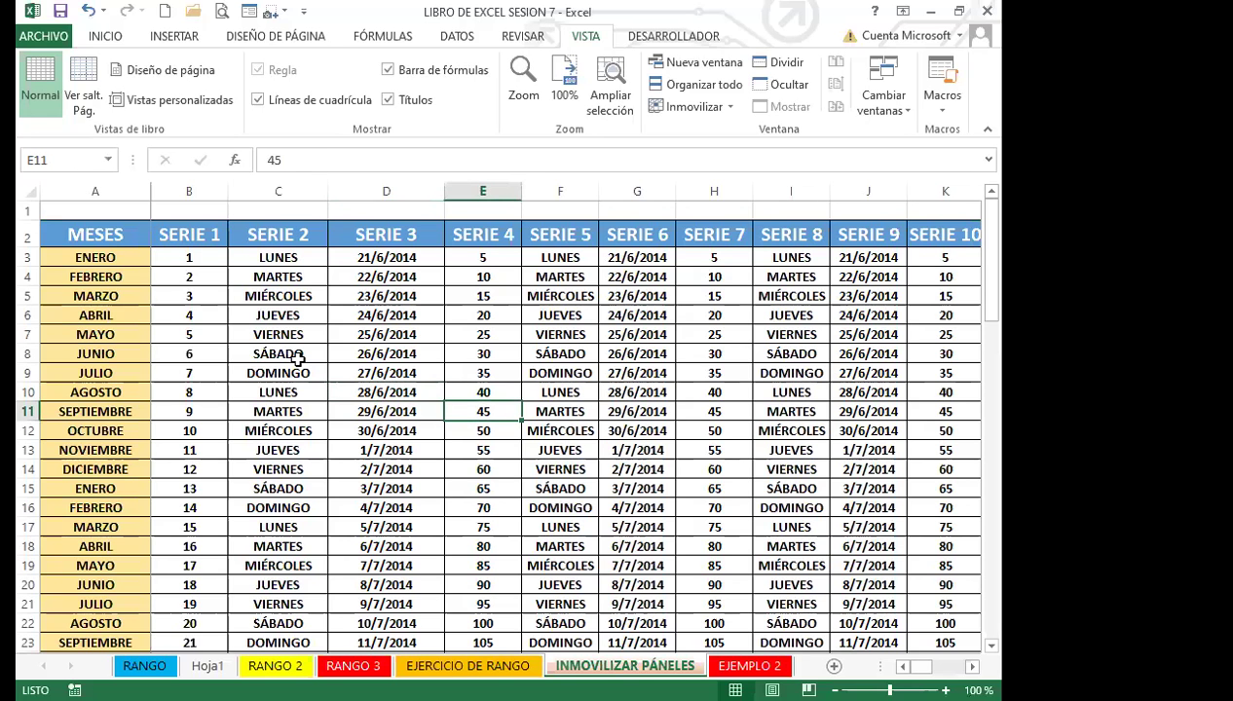
left_click(560, 373)
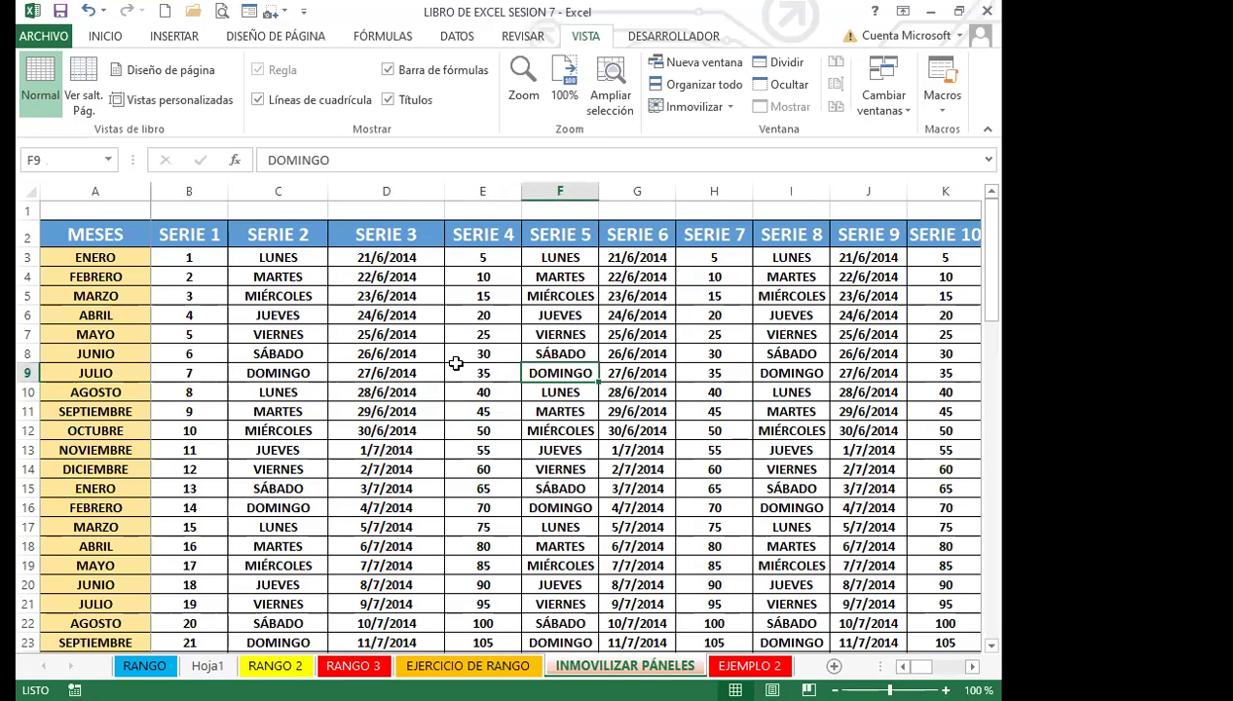
scroll(399, 413, "down", 3)
scroll(387, 415, "up", 3)
left_click(370, 451)
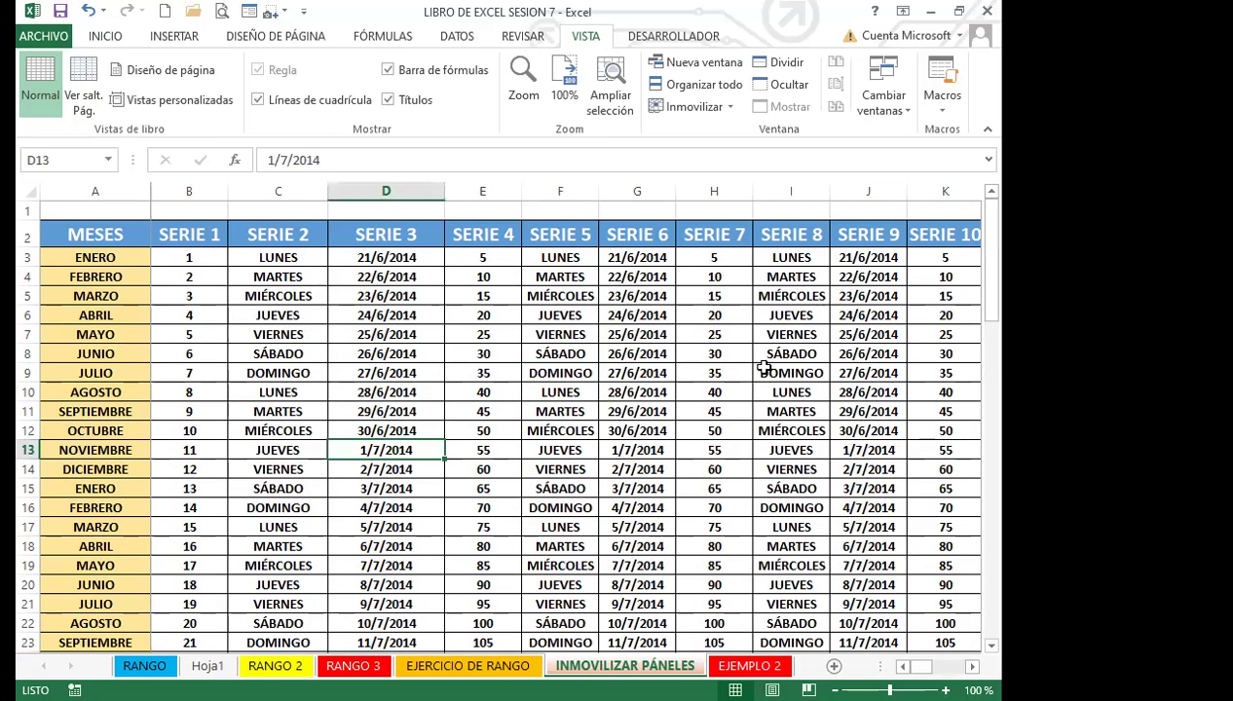
left_click(318, 429)
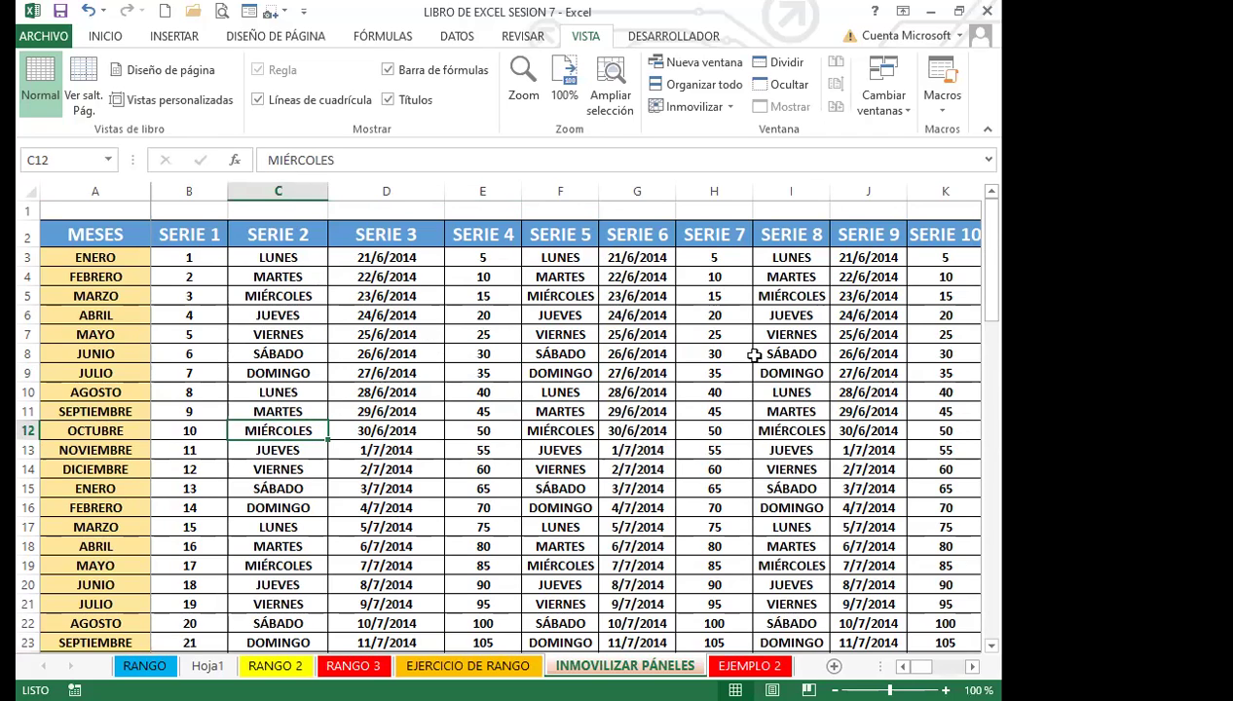
left_click(384, 350)
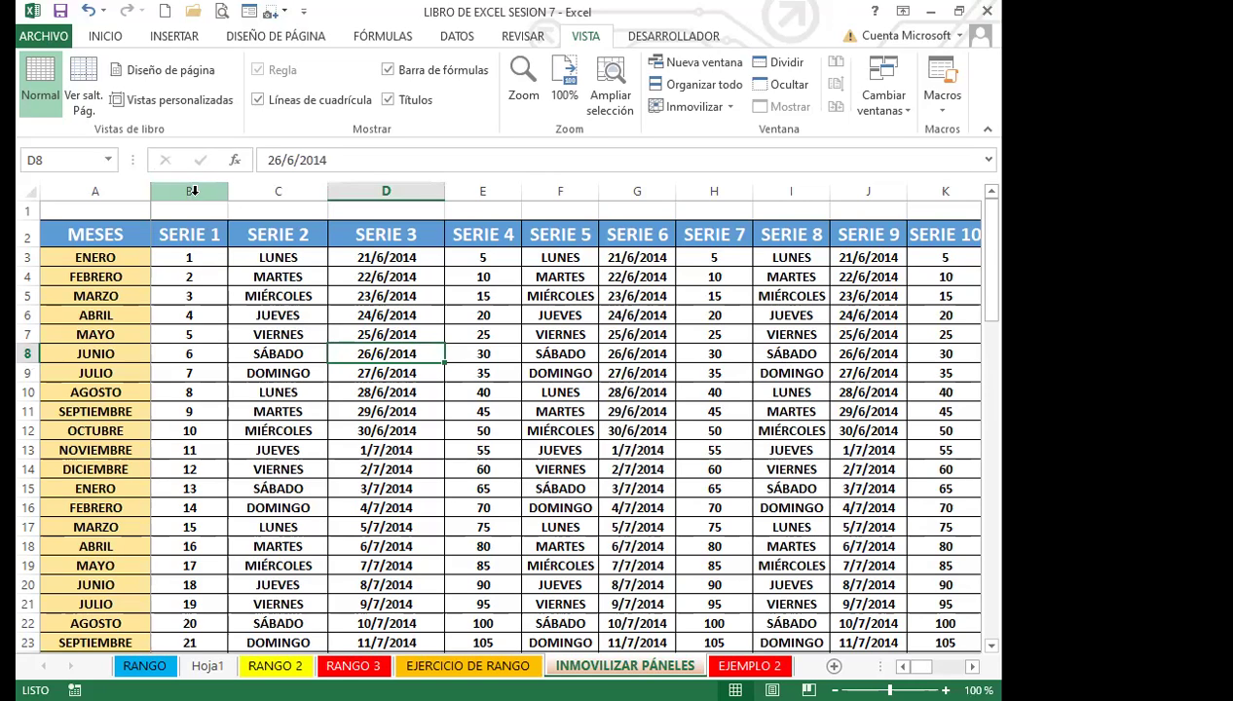
Step: Hide columns B through X, SERIE 1 to SERIE 23, so that SERIE 24 sits directly beside the MESES column
left_click(97, 36)
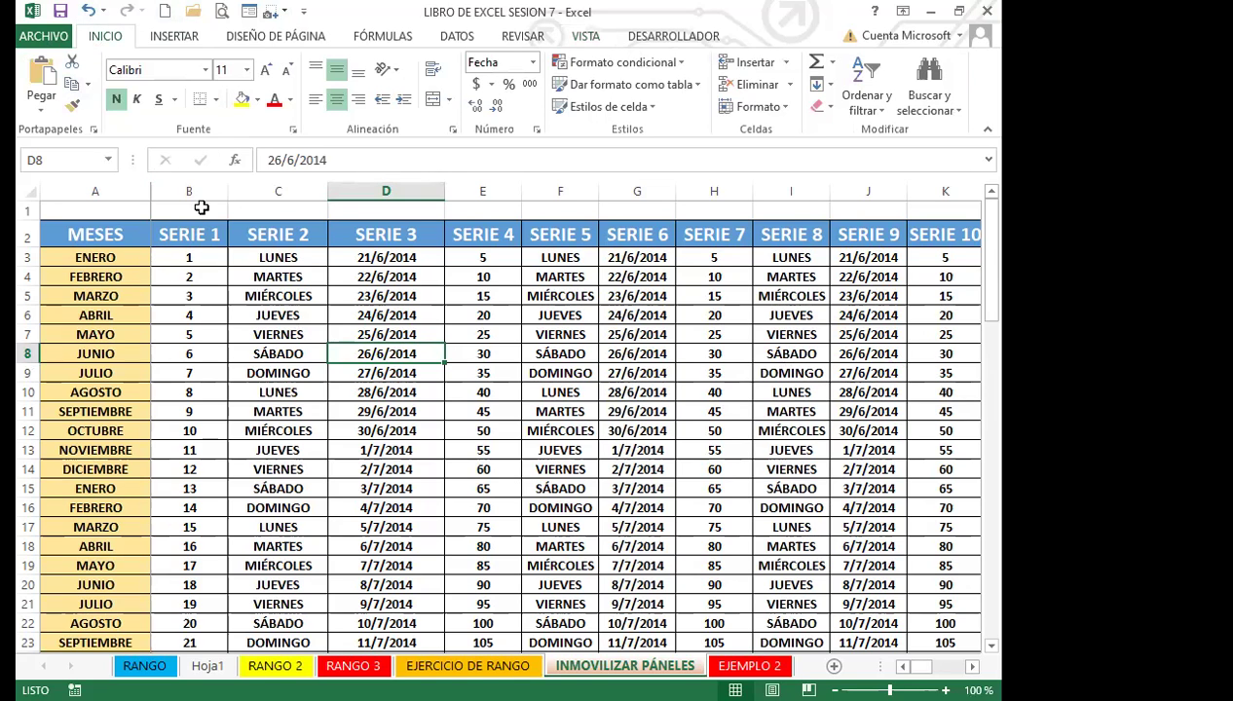
left_click_drag(206, 190, 253, 190)
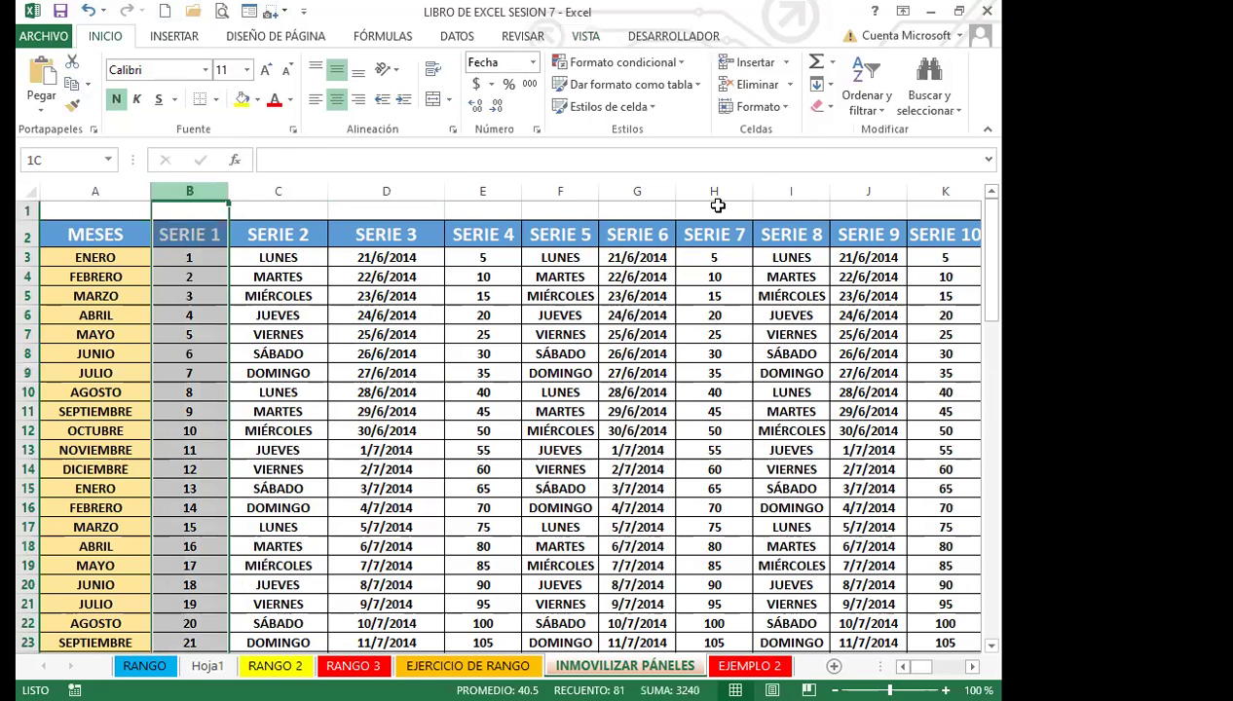
key("ctrl+shift+Right")
left_click_drag(998, 212, 703, 221)
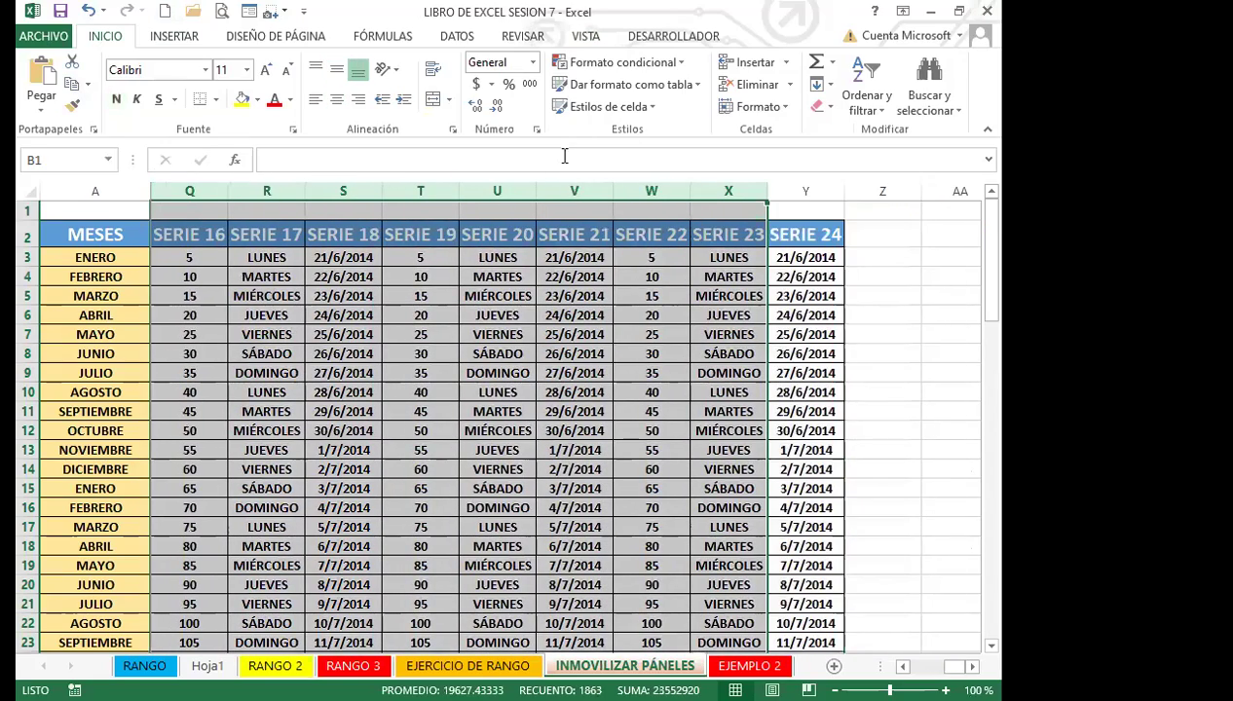
left_click(767, 107)
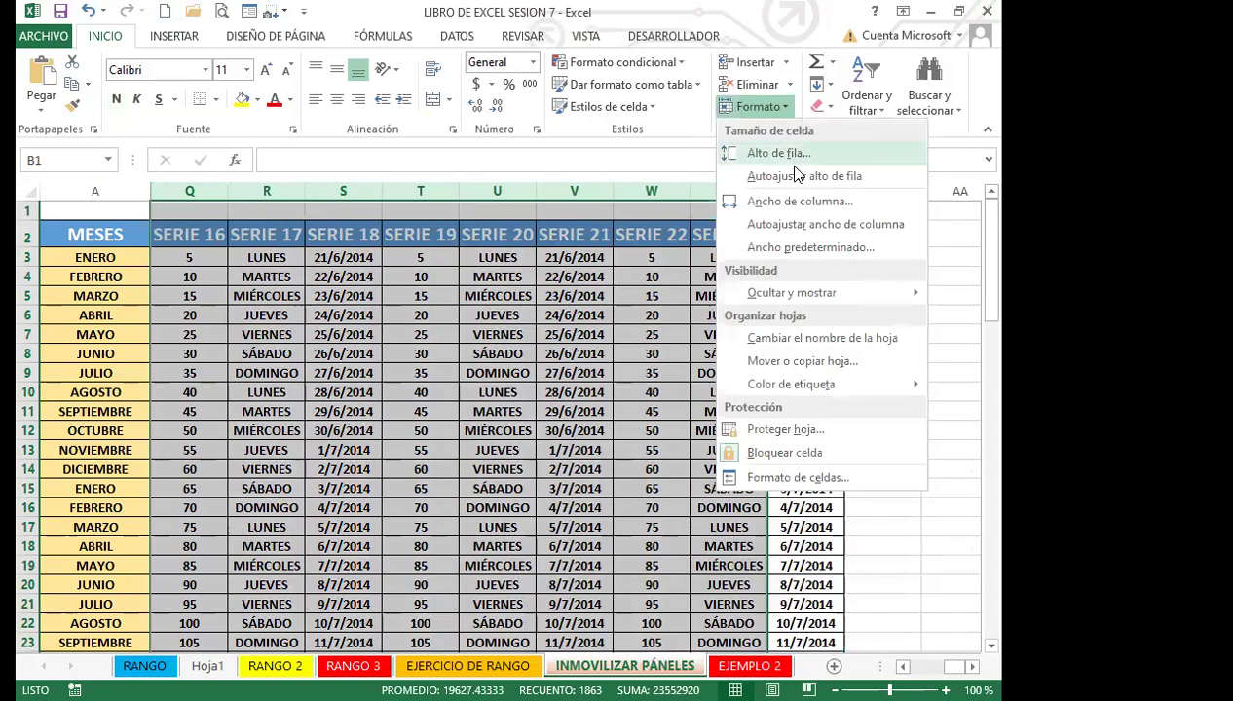
mouse_move(789, 290)
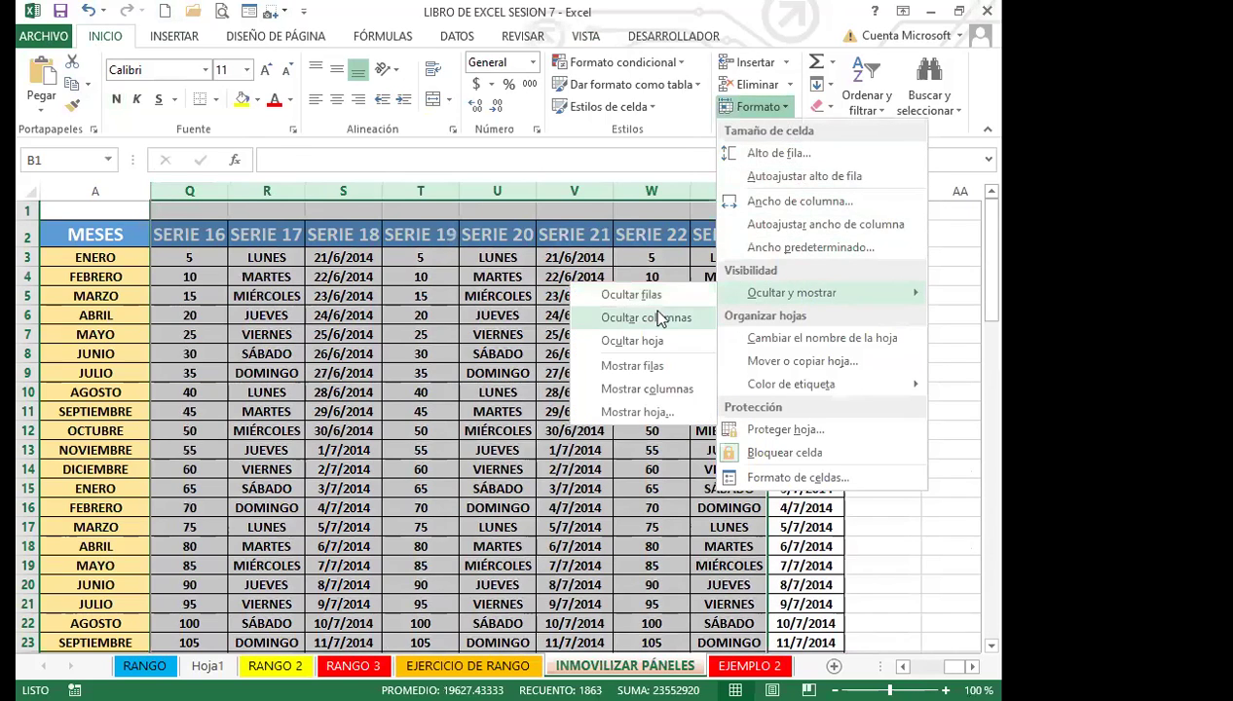
left_click(658, 318)
left_click(361, 331)
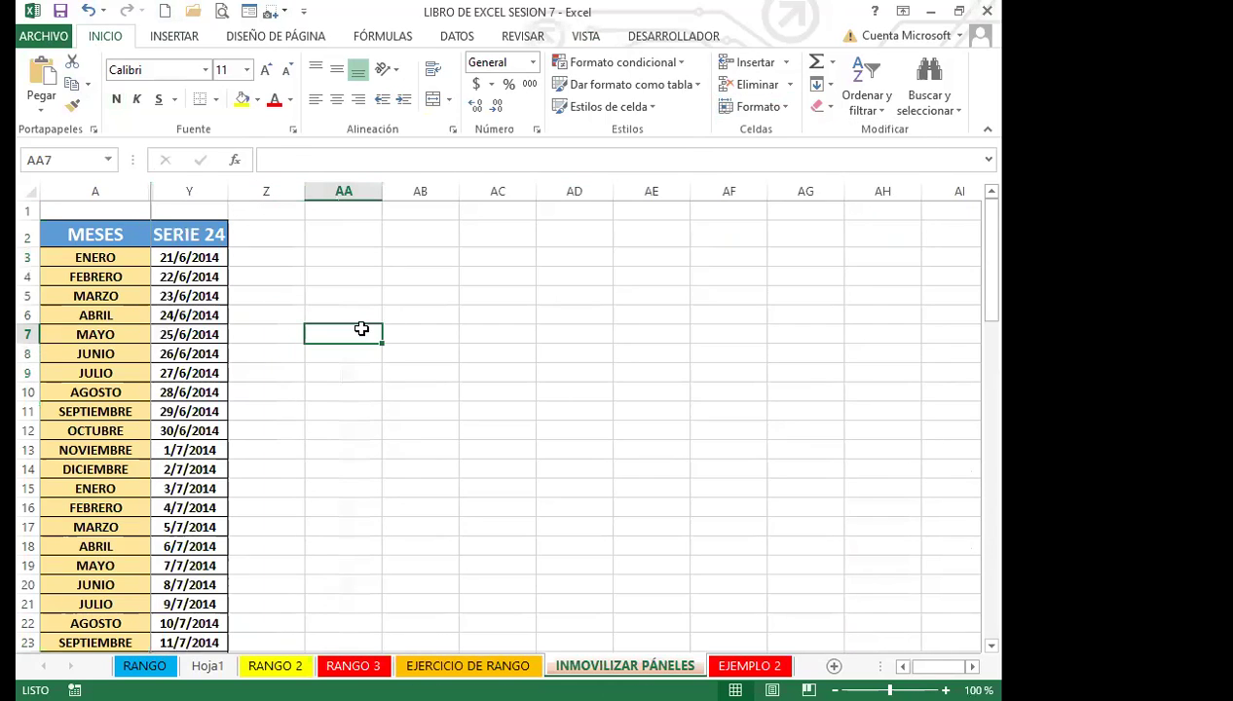
left_click(282, 427)
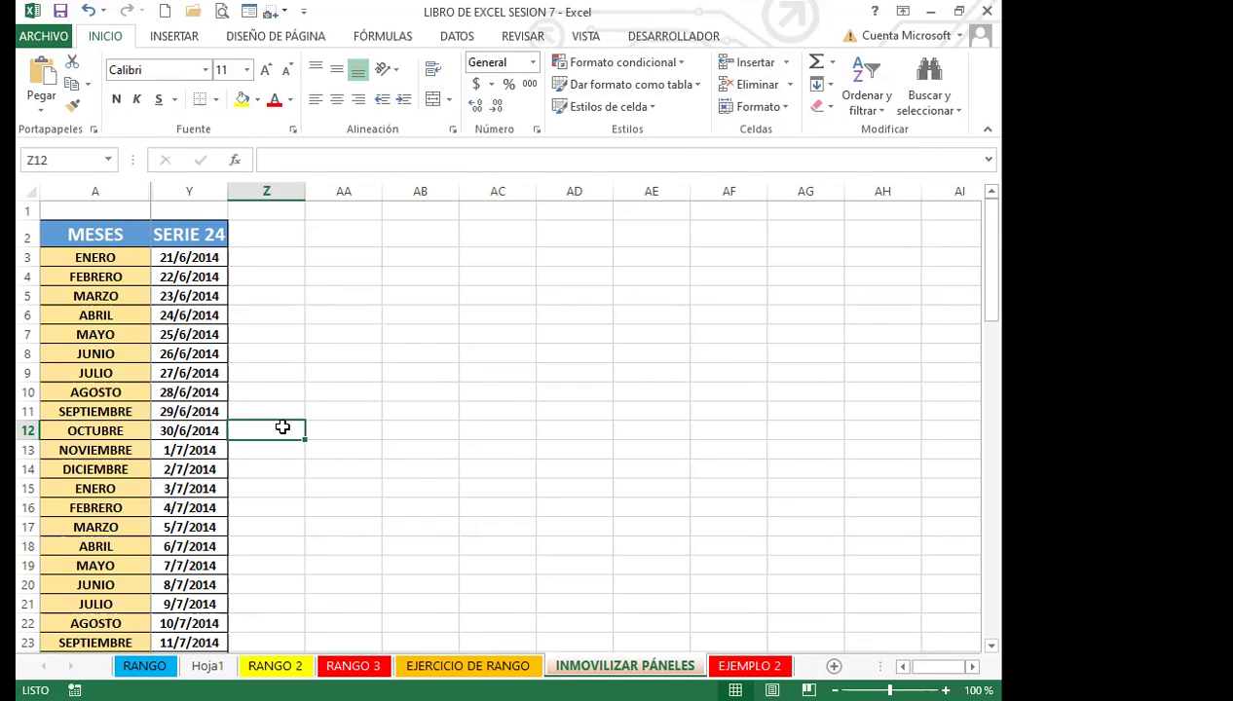
left_click(91, 409)
left_click(204, 391)
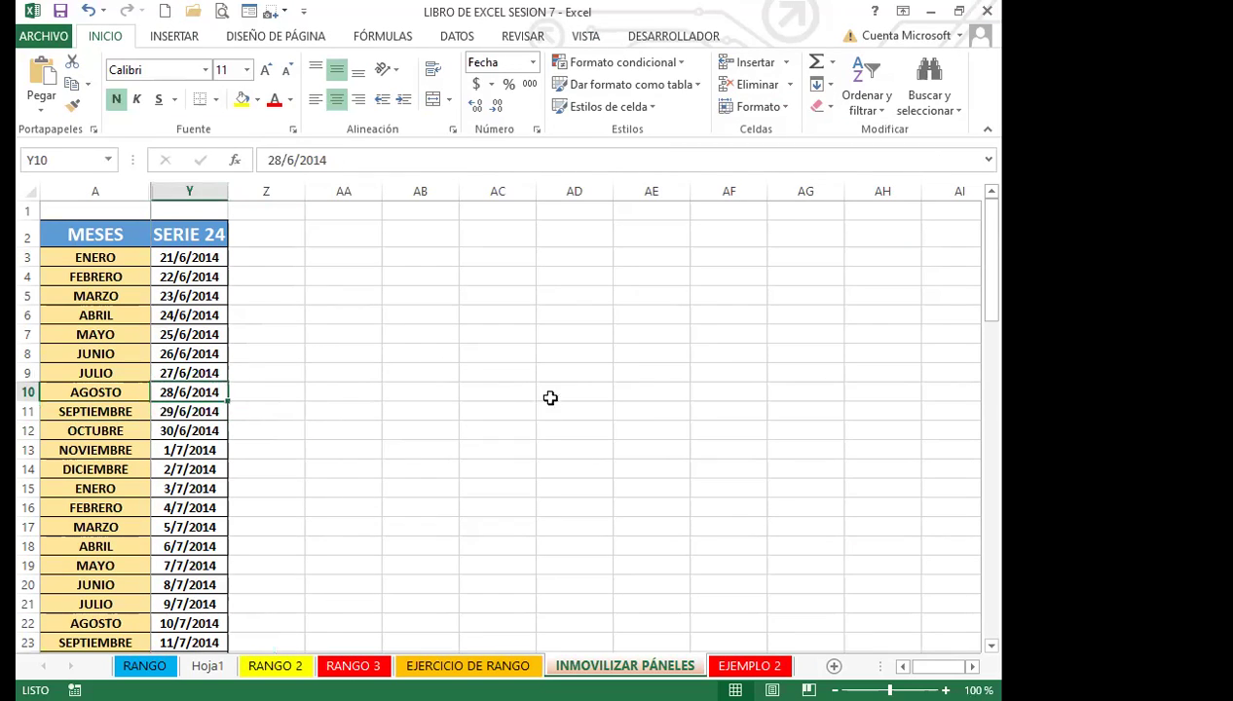
left_click(419, 432)
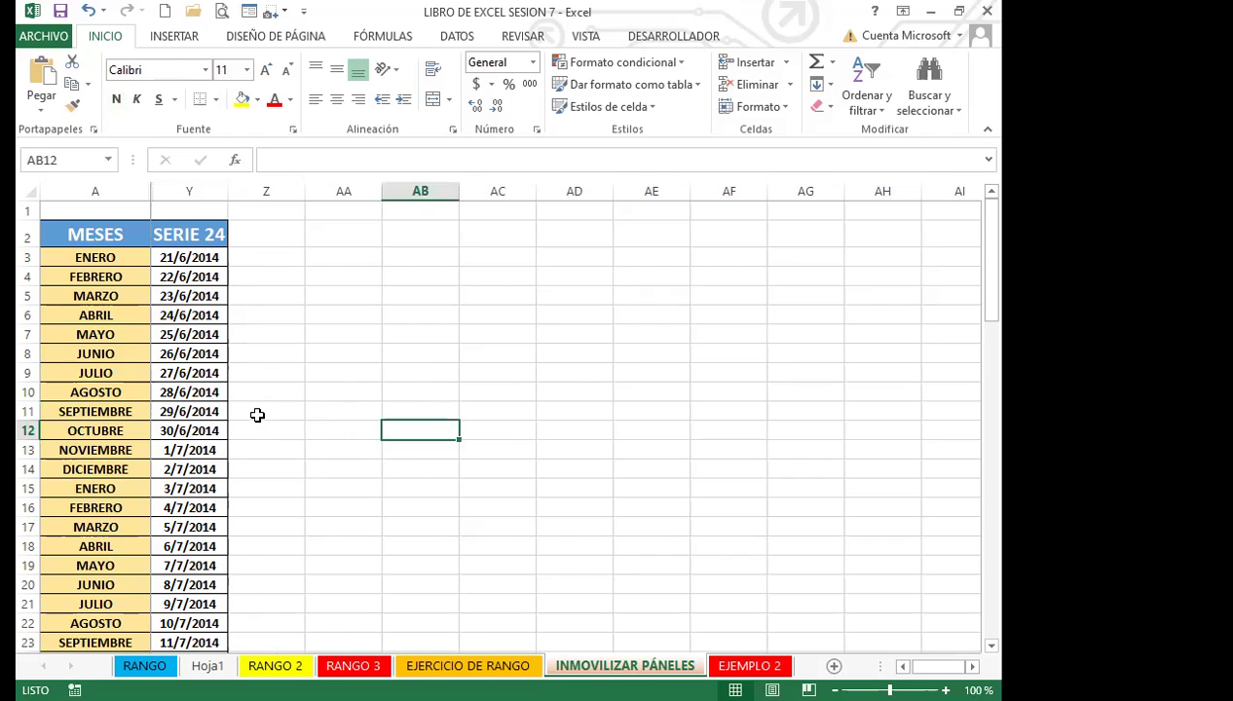
left_click(253, 411)
left_click_drag(342, 392, 292, 369)
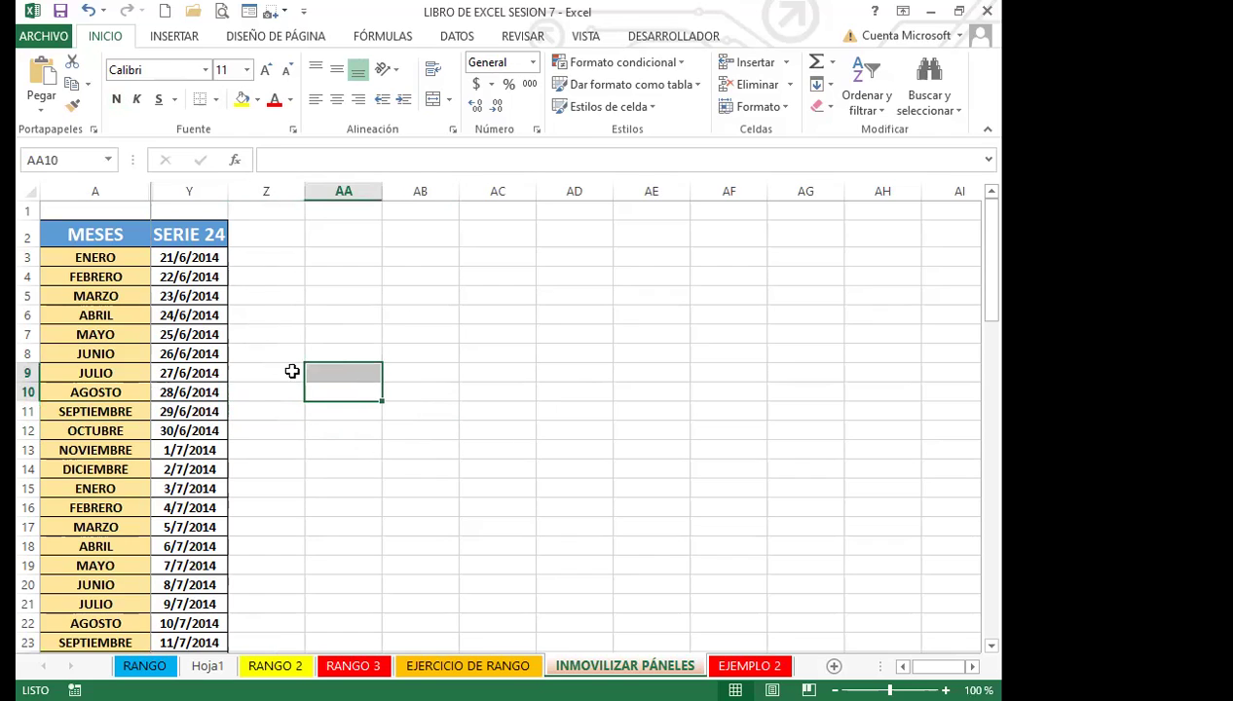
left_click(256, 349)
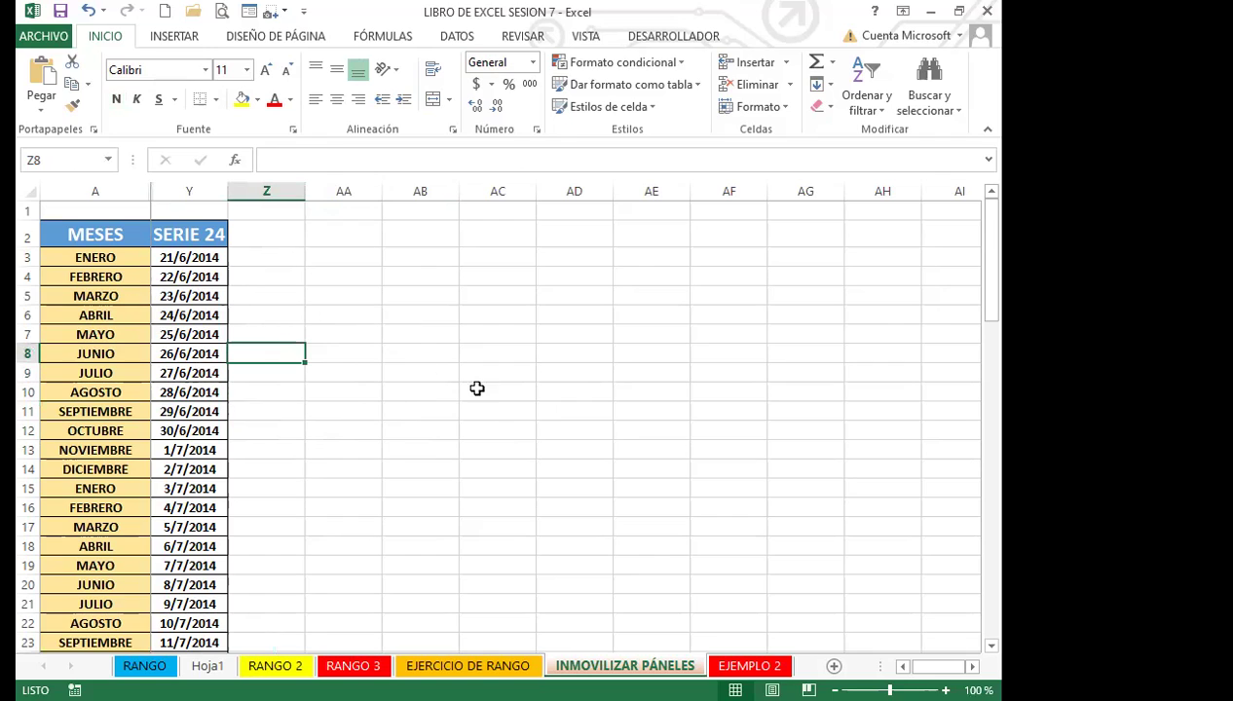
left_click(376, 411)
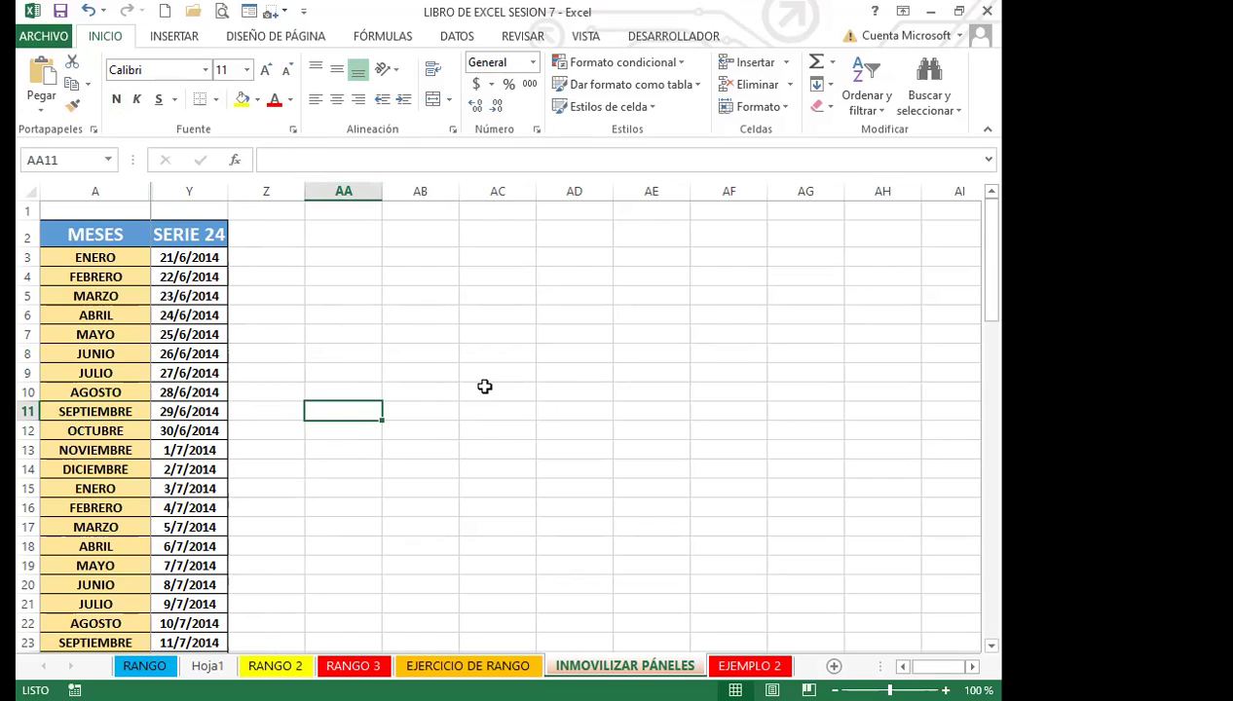
left_click(272, 407)
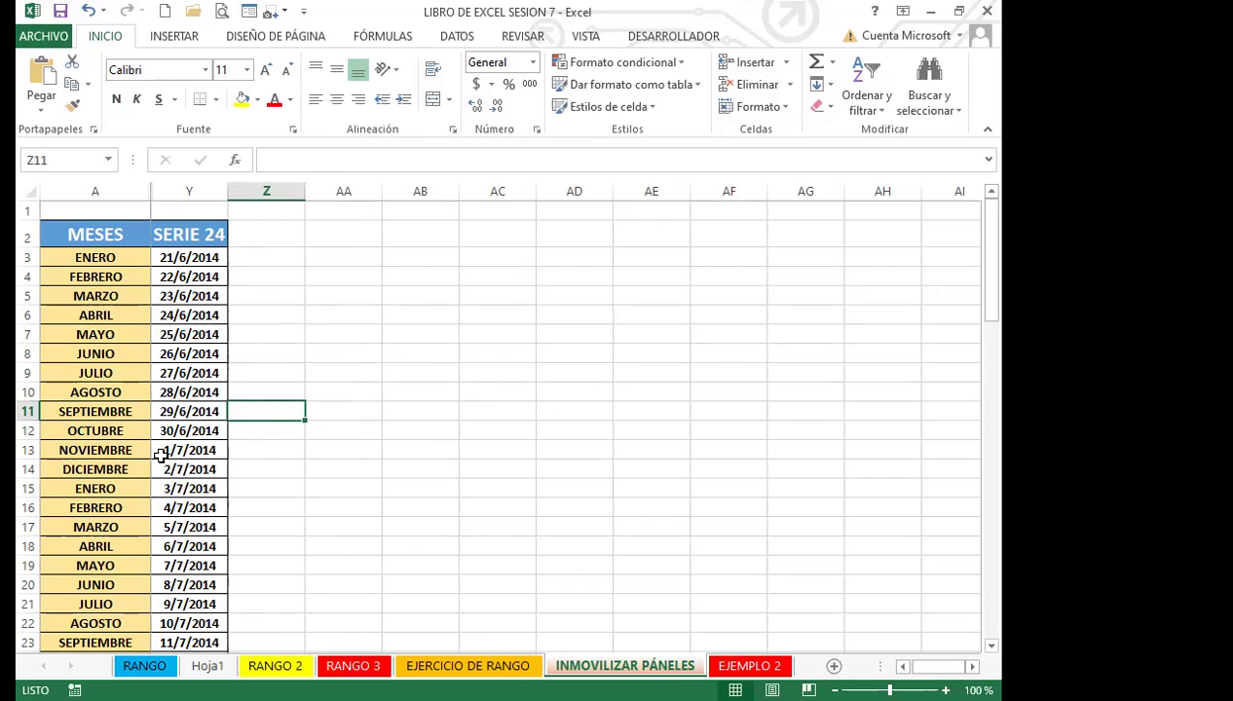
Step: Compare the MESES column with the SERIE 24 dates down to the table's last row and back to the header
left_click(265, 503)
scroll(217, 515, "down", 14)
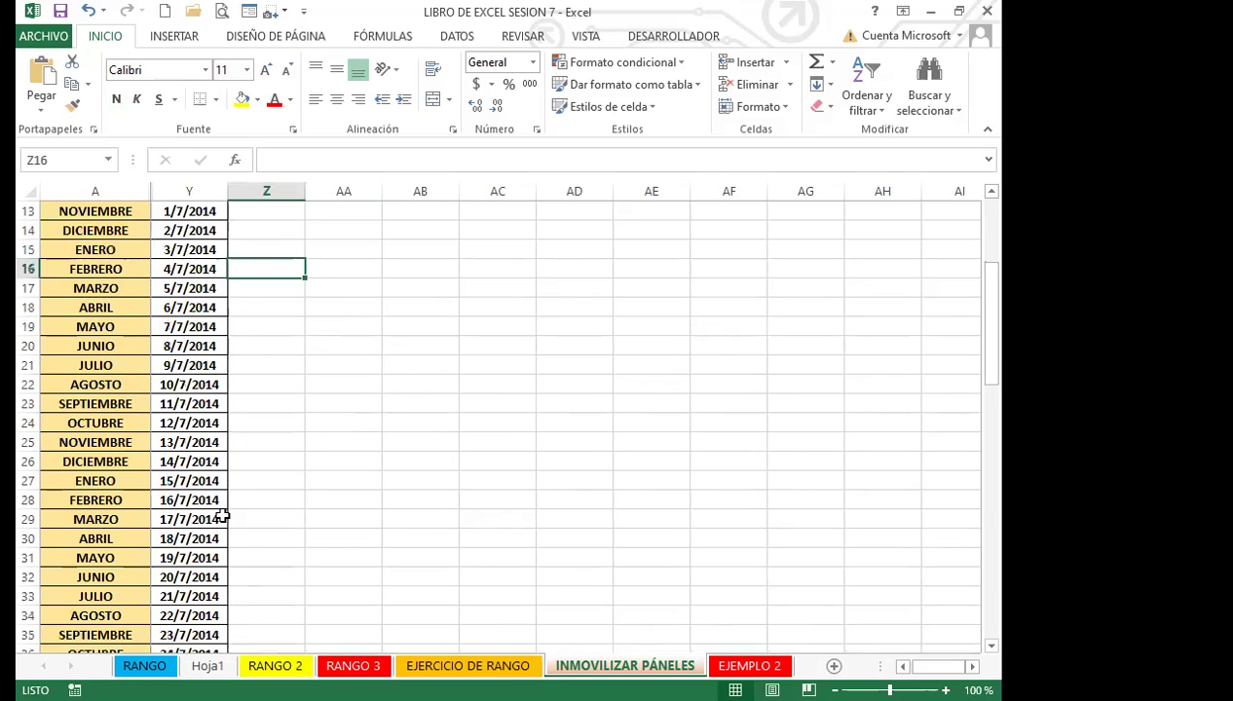
scroll(199, 518, "down", 10)
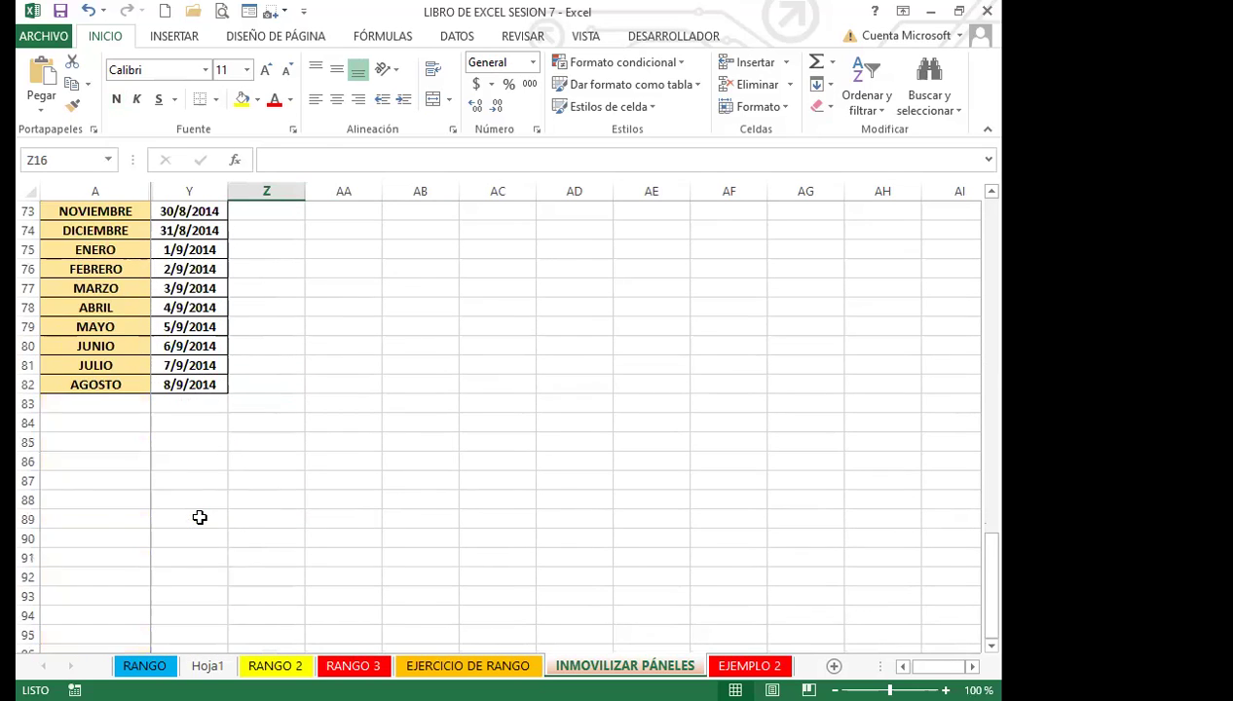
scroll(198, 517, "up", 18)
scroll(180, 480, "up", 6)
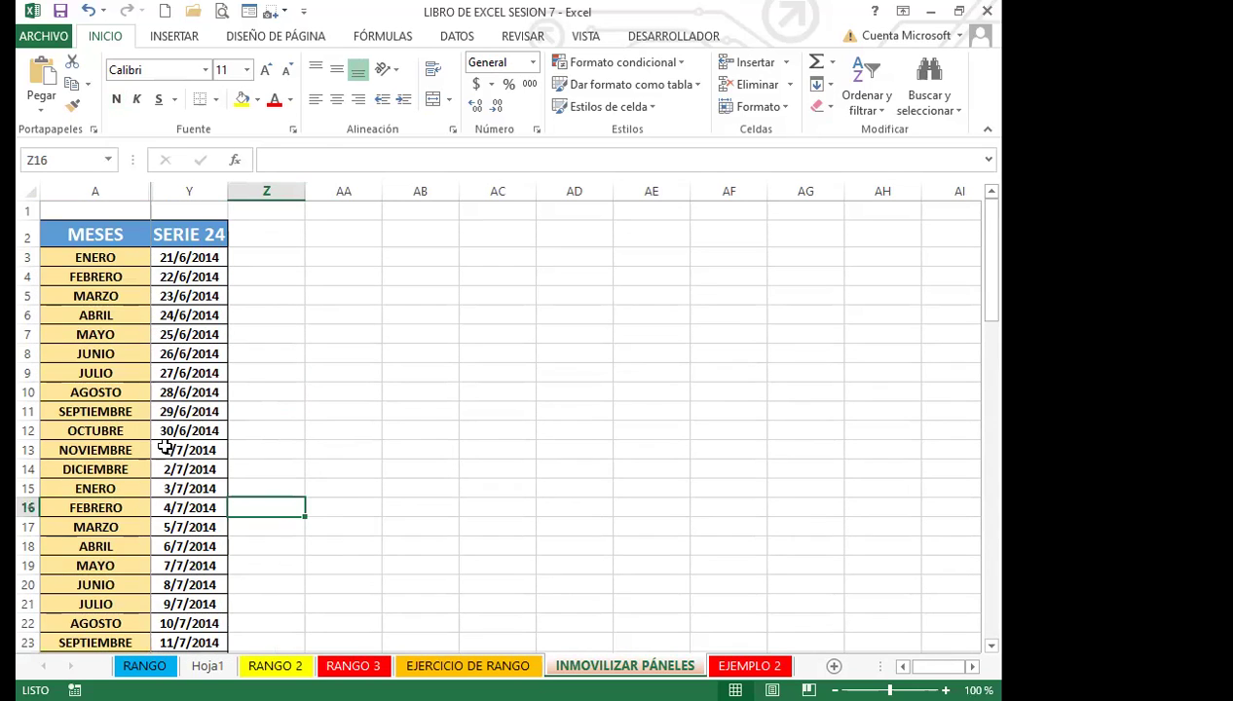
left_click(316, 393)
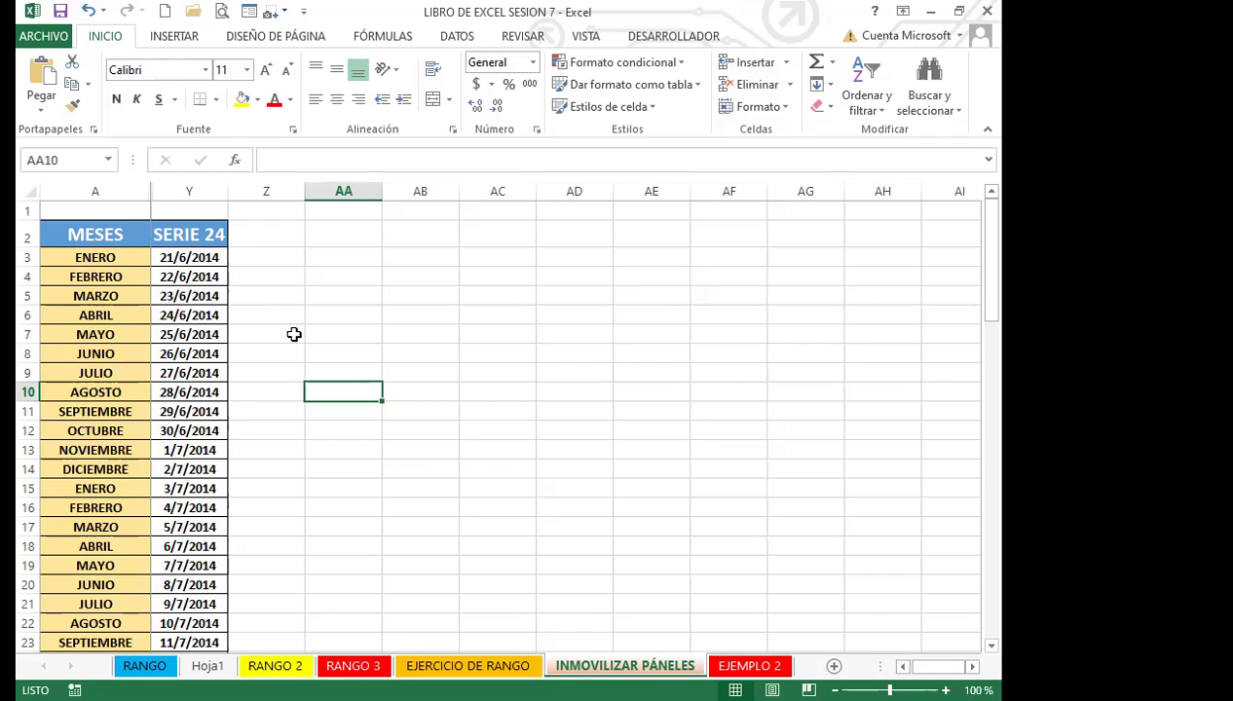
Step: Unhide the columns between MESES and SERIE 24, then select cell D9
mouse_move(102, 187)
left_mouse_down()
mouse_move(146, 189)
mouse_move(74, 257)
mouse_move(185, 257)
left_mouse_up()
left_click(773, 104)
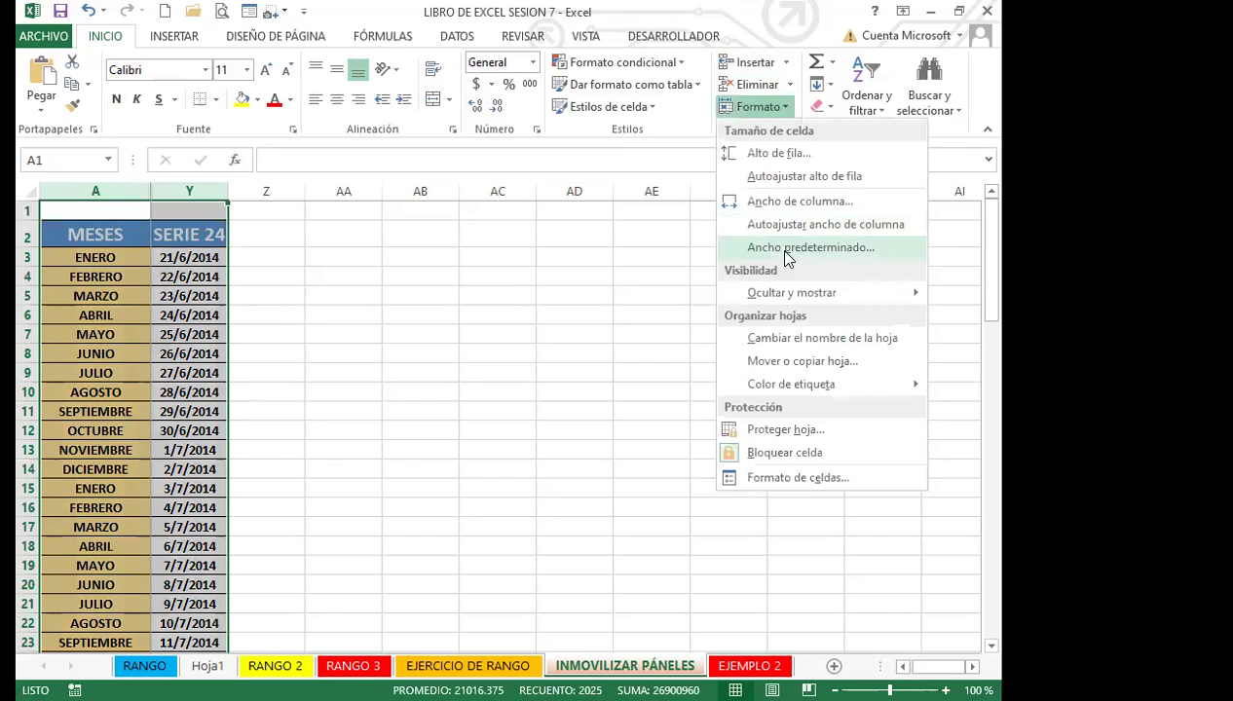
mouse_move(766, 296)
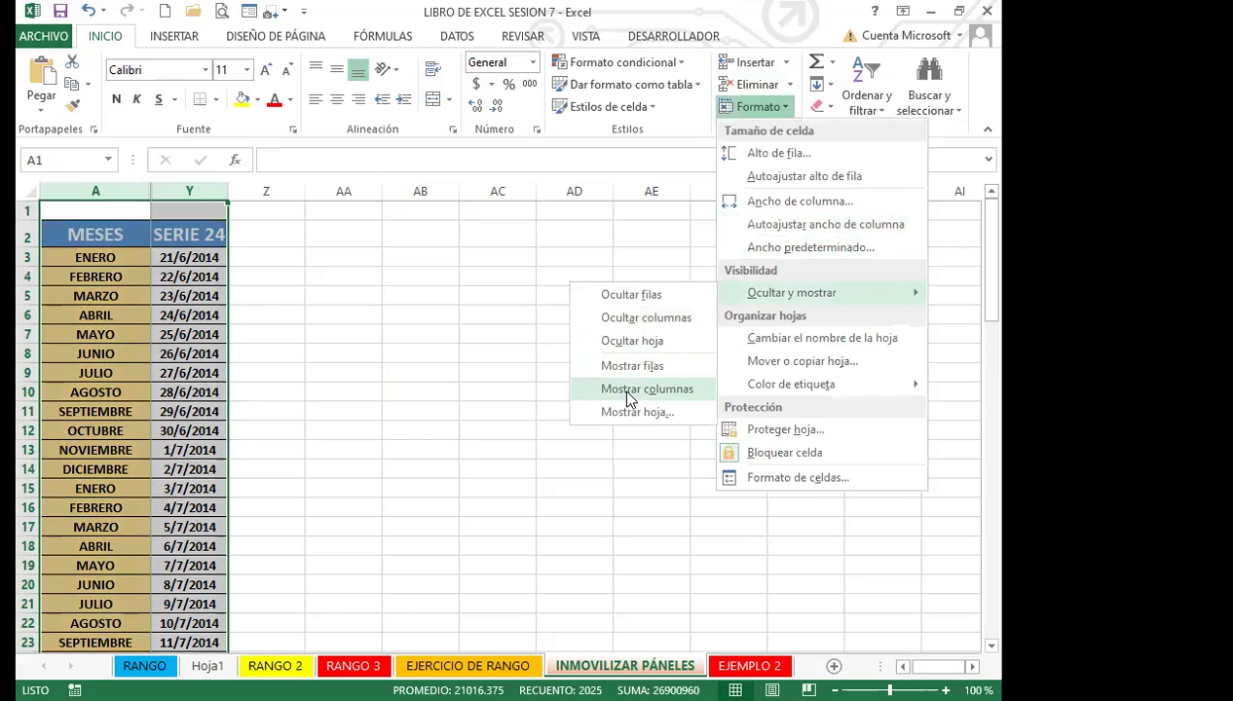
key("Return")
left_click(388, 374)
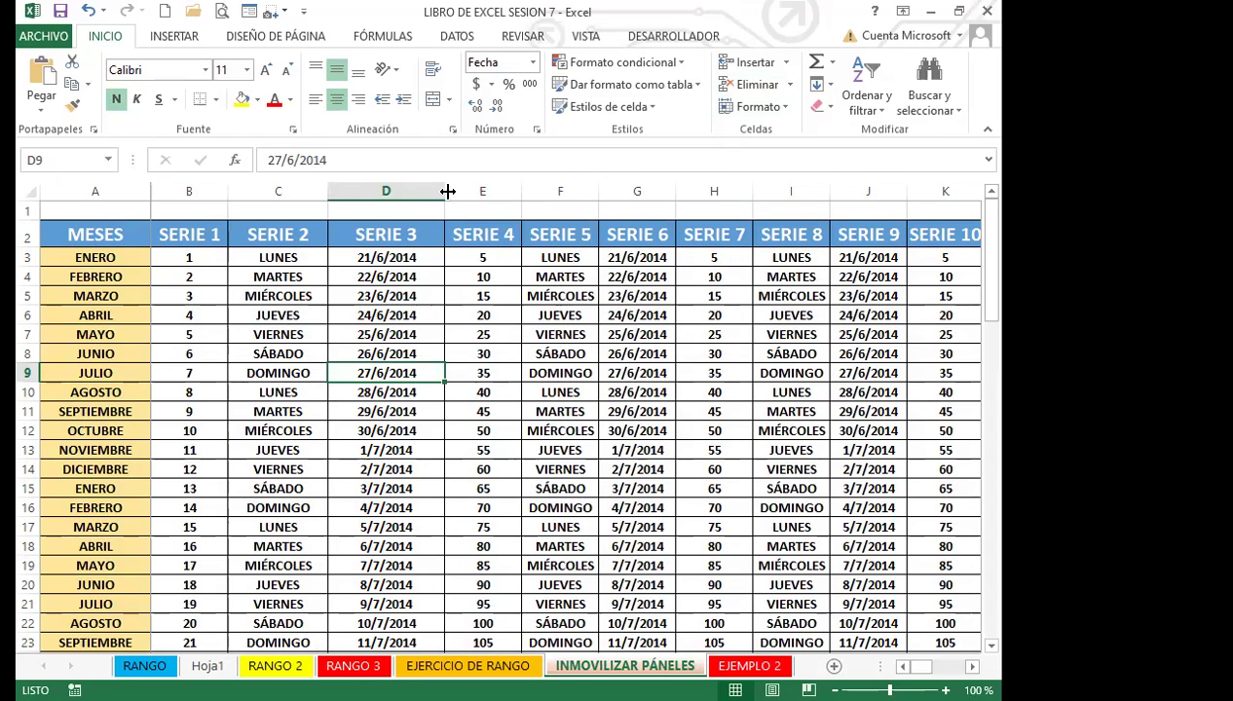
Step: Shrink columns D through K, SERIE 3 to SERIE 10, to almost no width, and narrow the SERIE 2 column slightly
left_click_drag(340, 182, 321, 191)
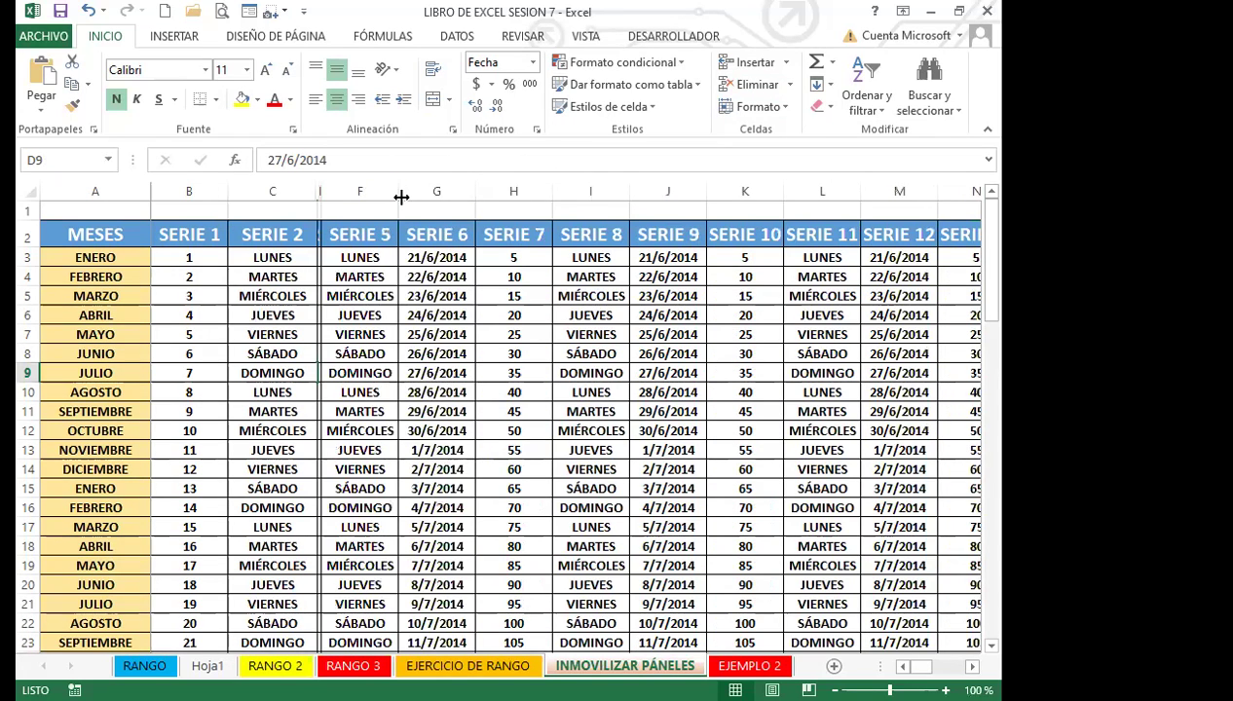
left_click_drag(398, 191, 321, 191)
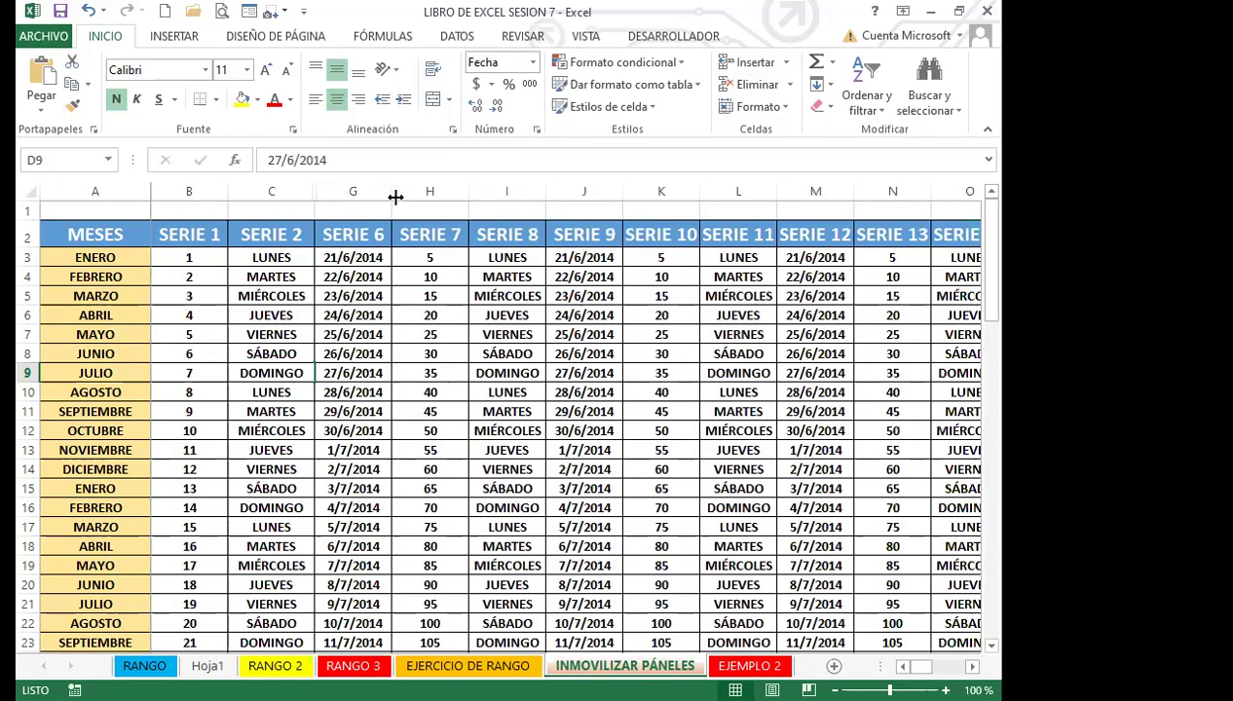
left_click_drag(395, 196, 313, 197)
left_click_drag(394, 196, 286, 191)
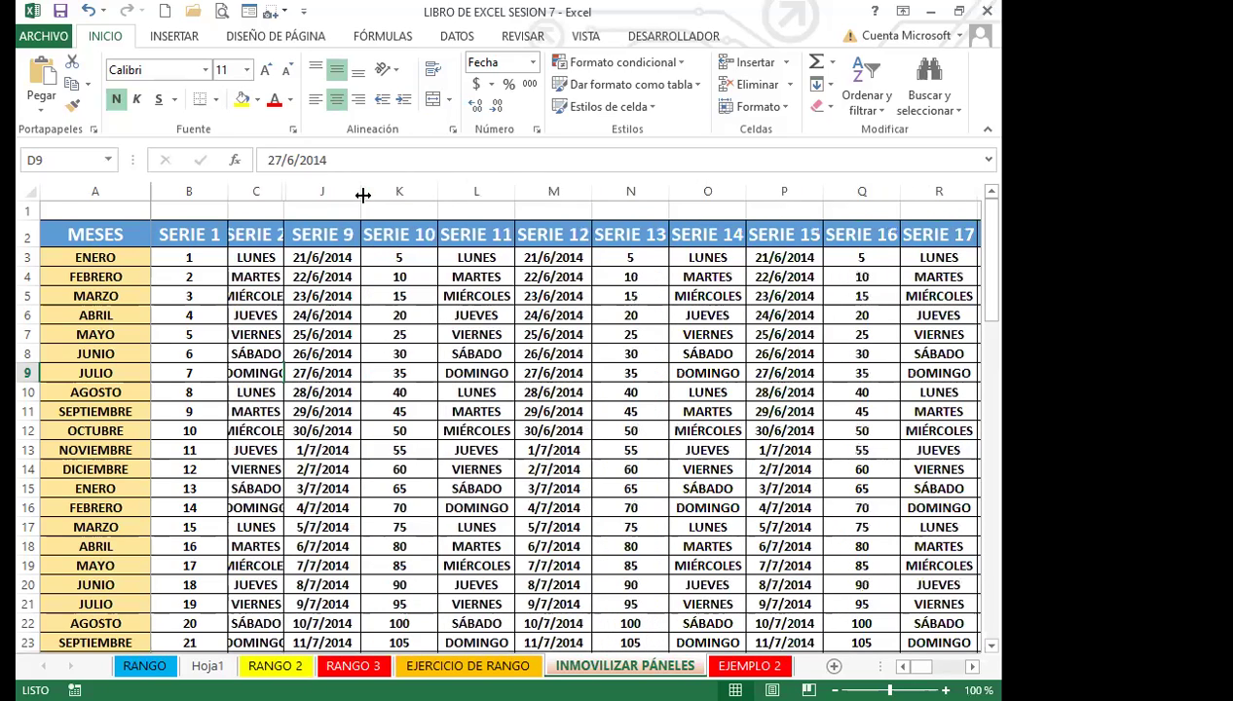
left_click_drag(362, 195, 285, 193)
left_click_drag(368, 193, 286, 193)
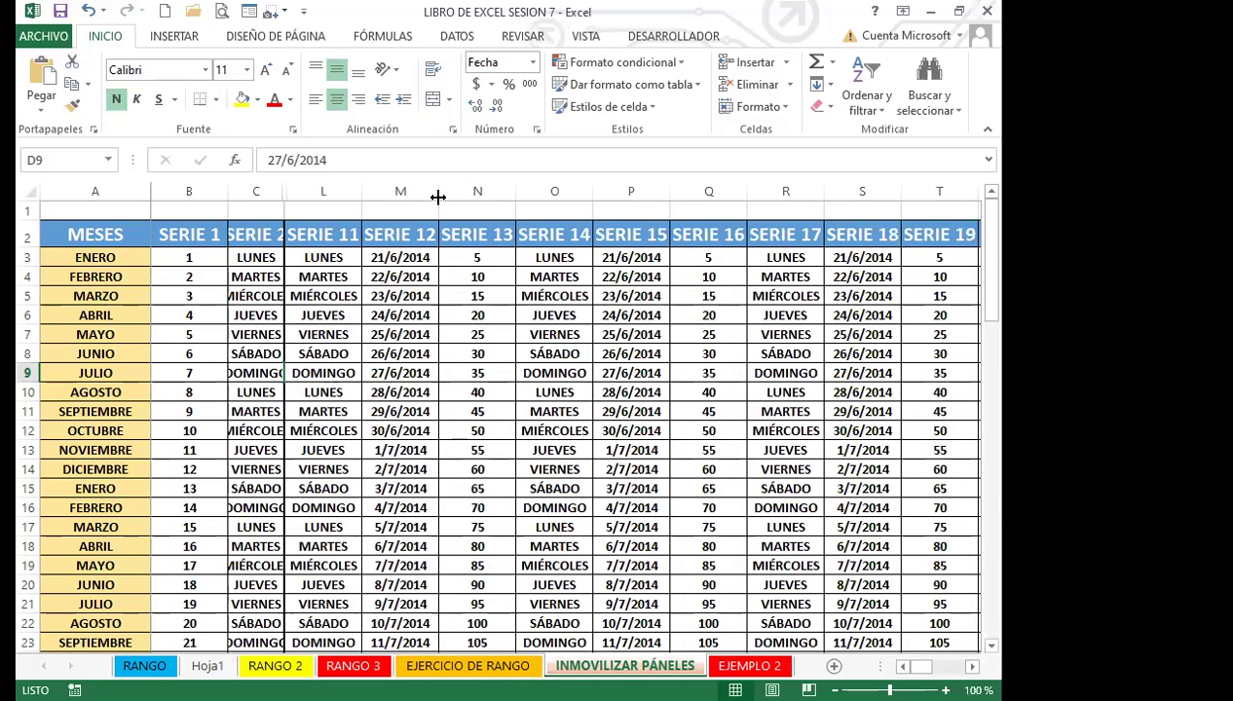
Step: Shrink columns L through W, SERIE 11 to SERIE 22, to almost no width, bringing SERIE 23 and SERIE 24 close to SERIE 2
left_click_drag(438, 198, 296, 193)
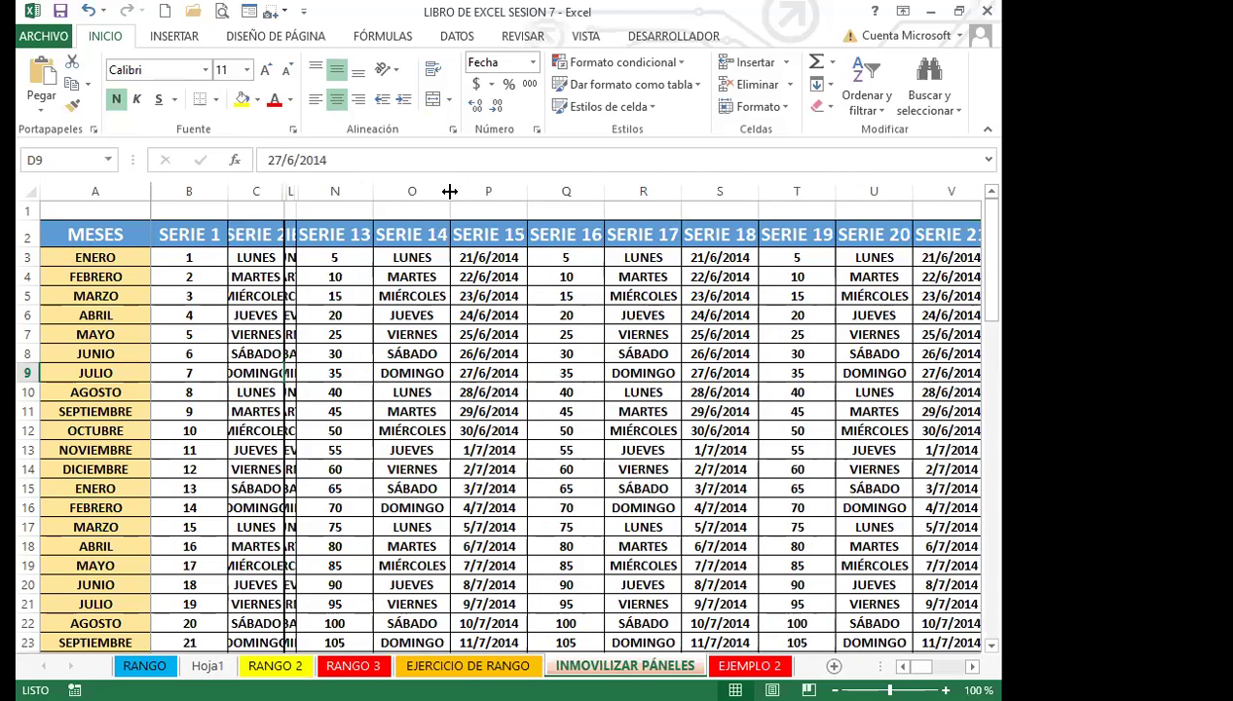
scroll(450, 191, "right", 3)
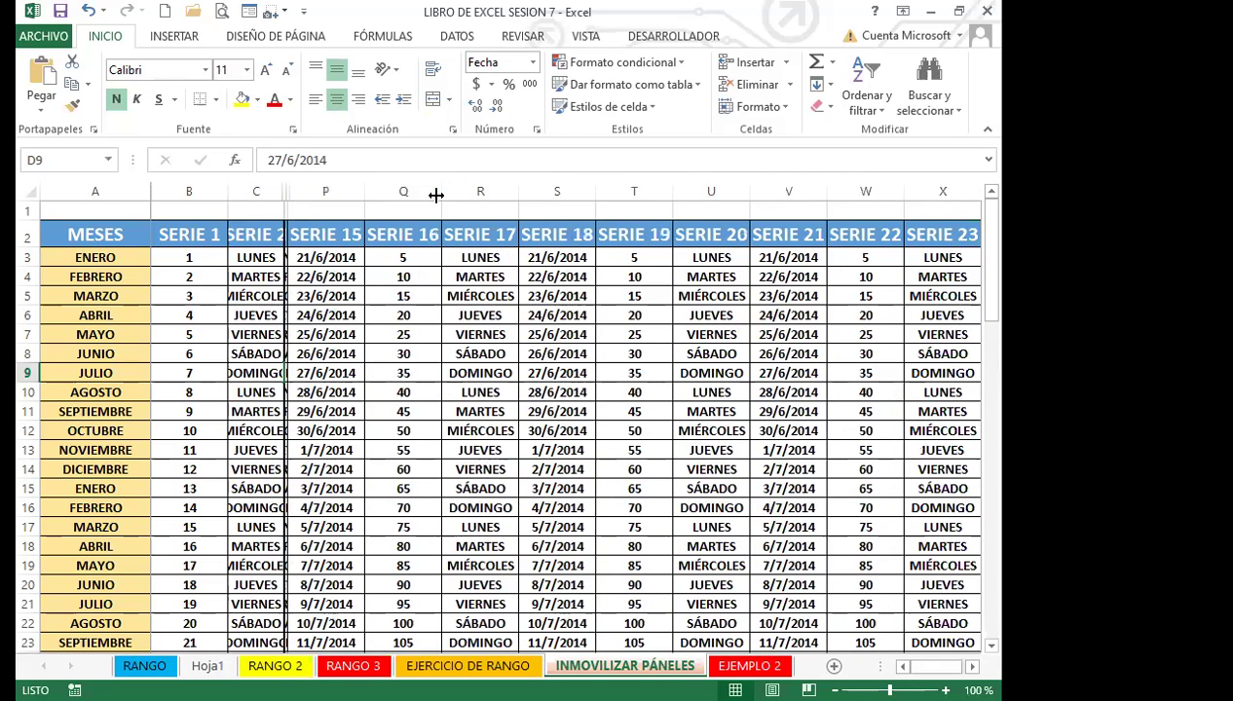
scroll(436, 195, "right", 2)
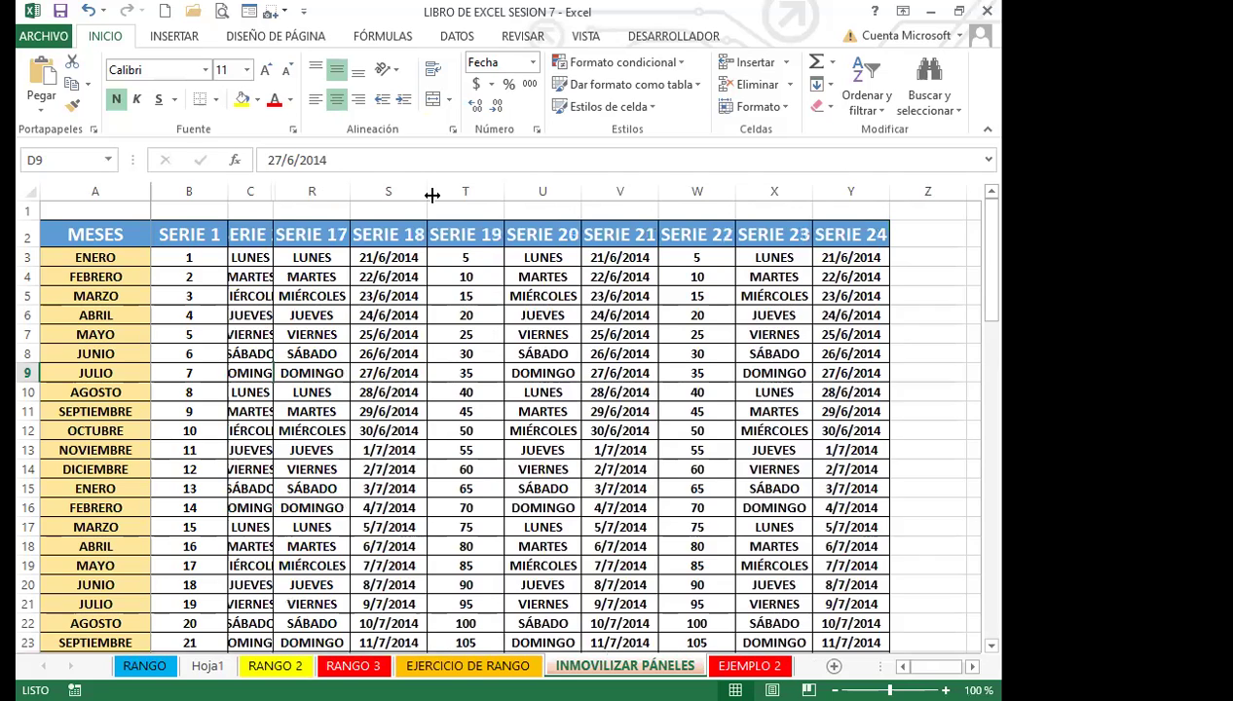
left_click_drag(432, 194, 290, 194)
scroll(441, 193, "right", 3)
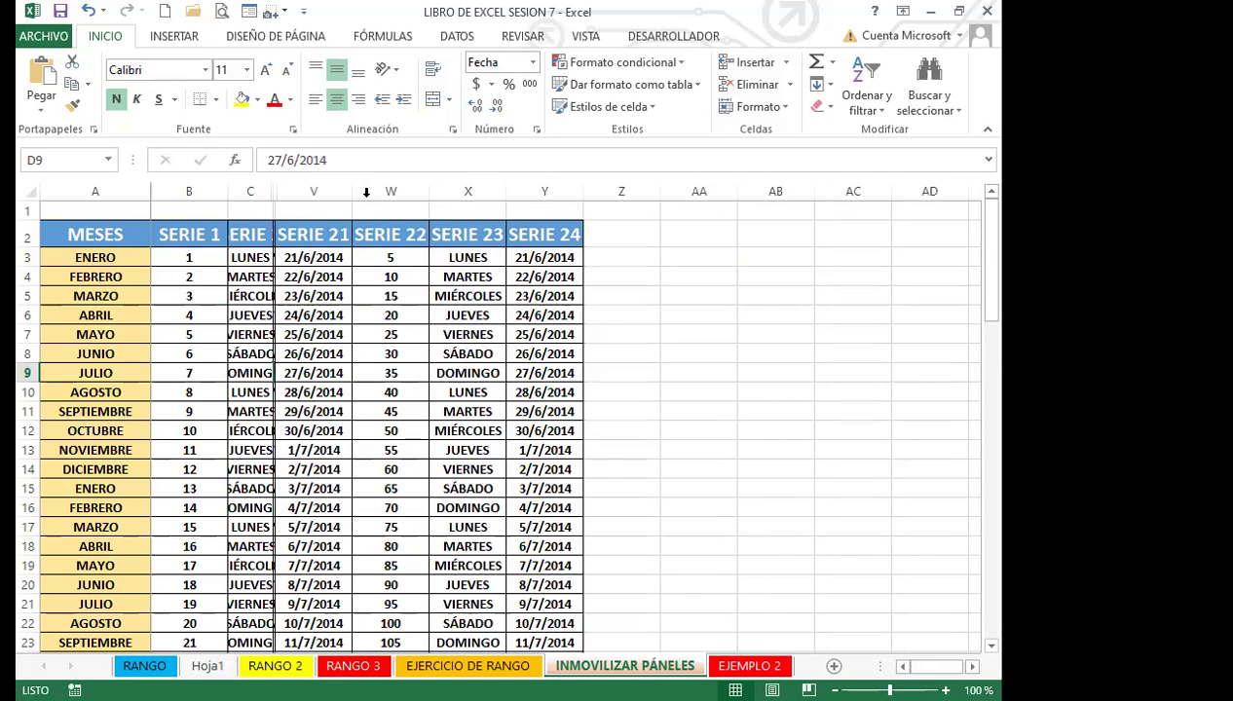
scroll(426, 193, "right", 2)
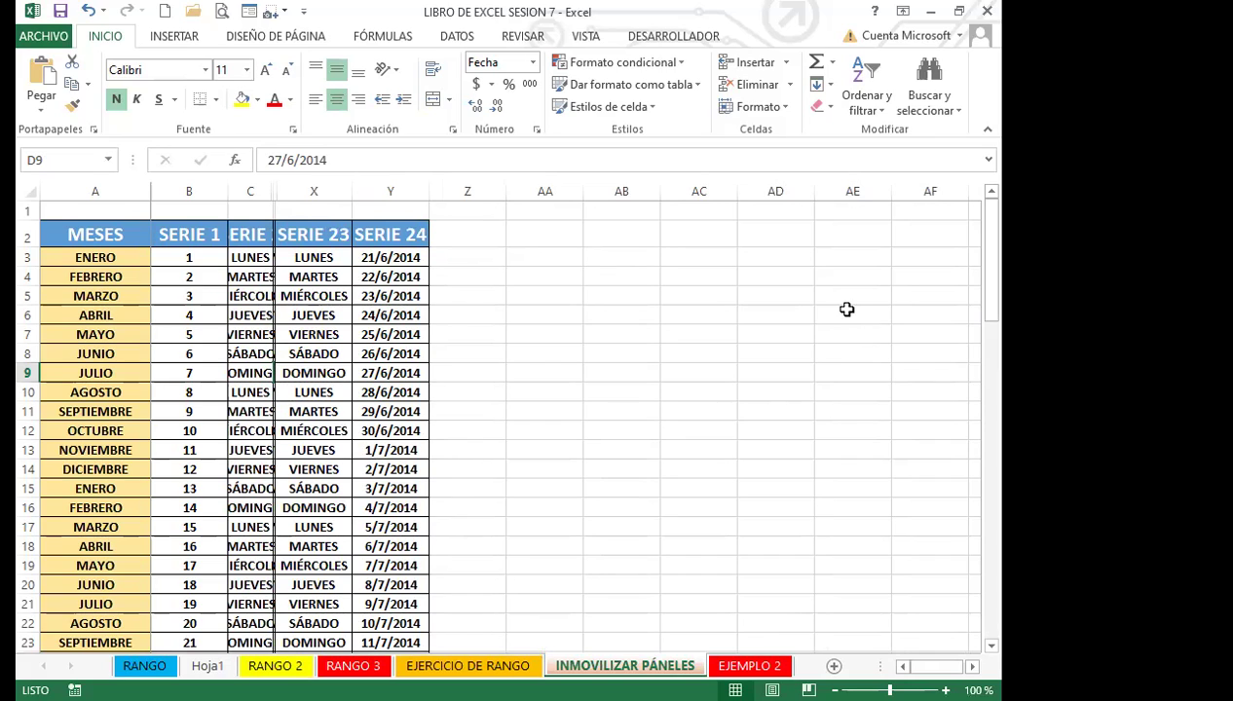
Step: Unhide the columns between C and X, SERIE 2 to SERIE 23, and select cell D9
left_click_drag(250, 191, 313, 191)
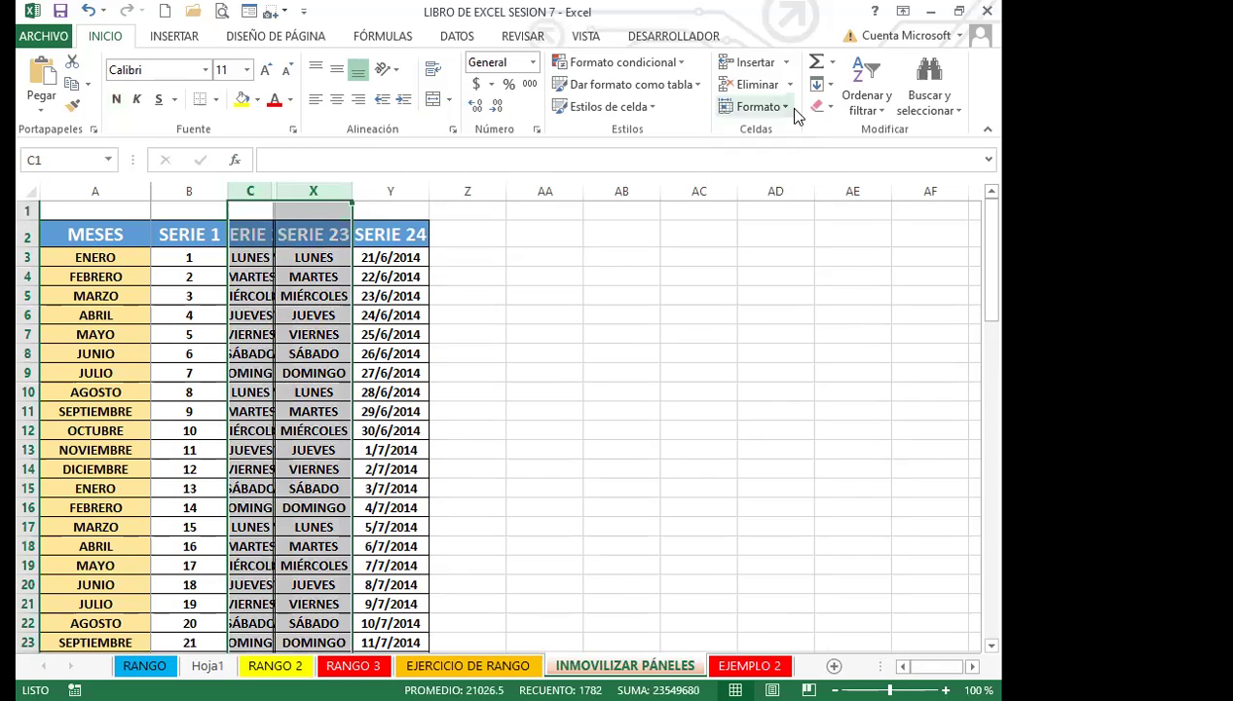
left_click(783, 107)
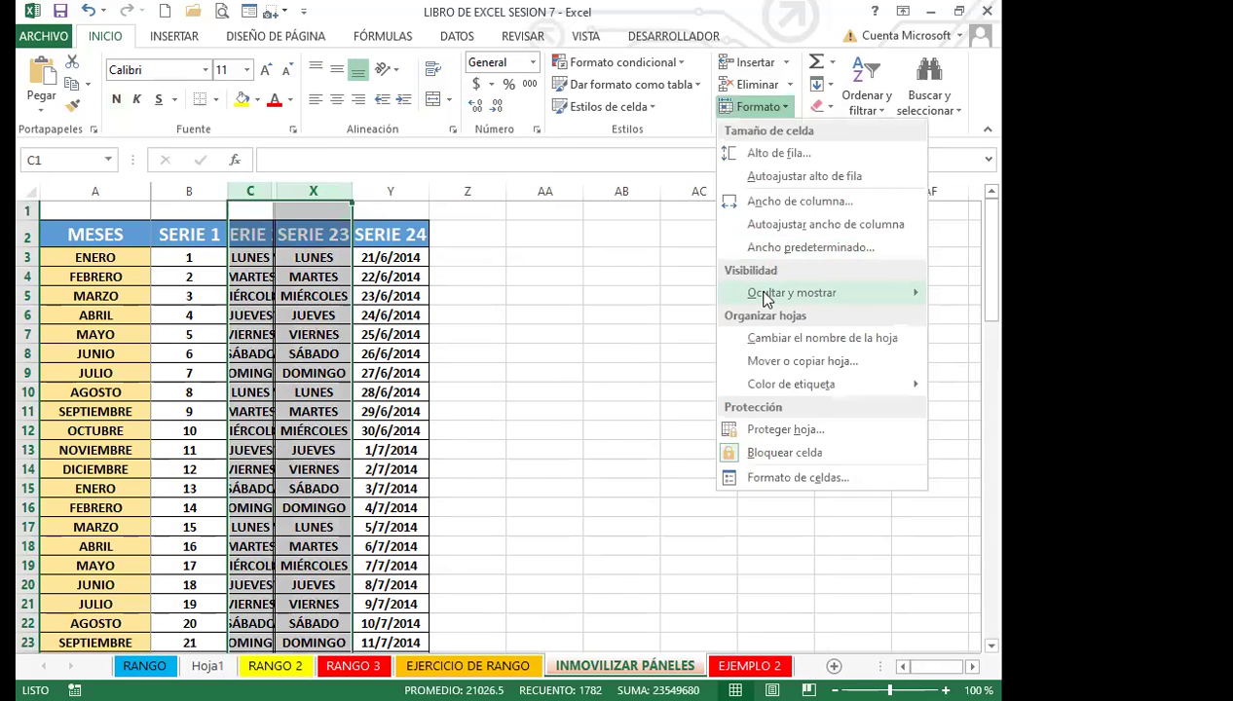
mouse_move(766, 295)
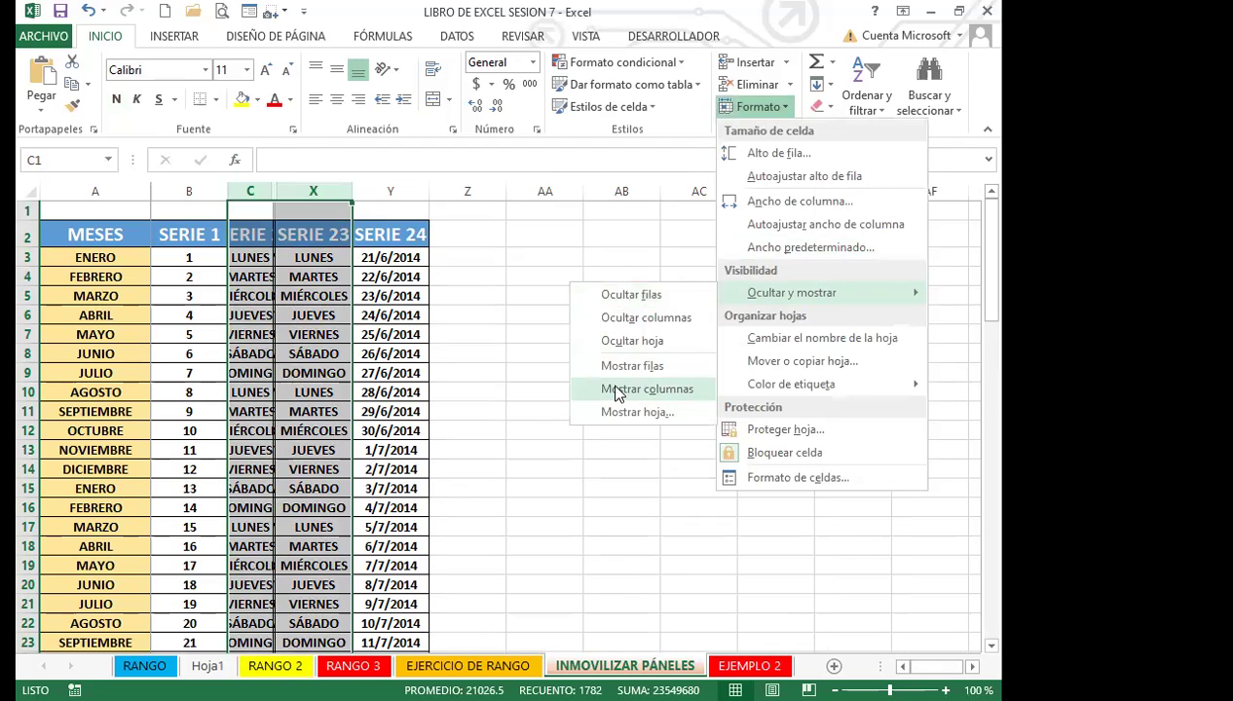
left_click(616, 389)
left_click(331, 373)
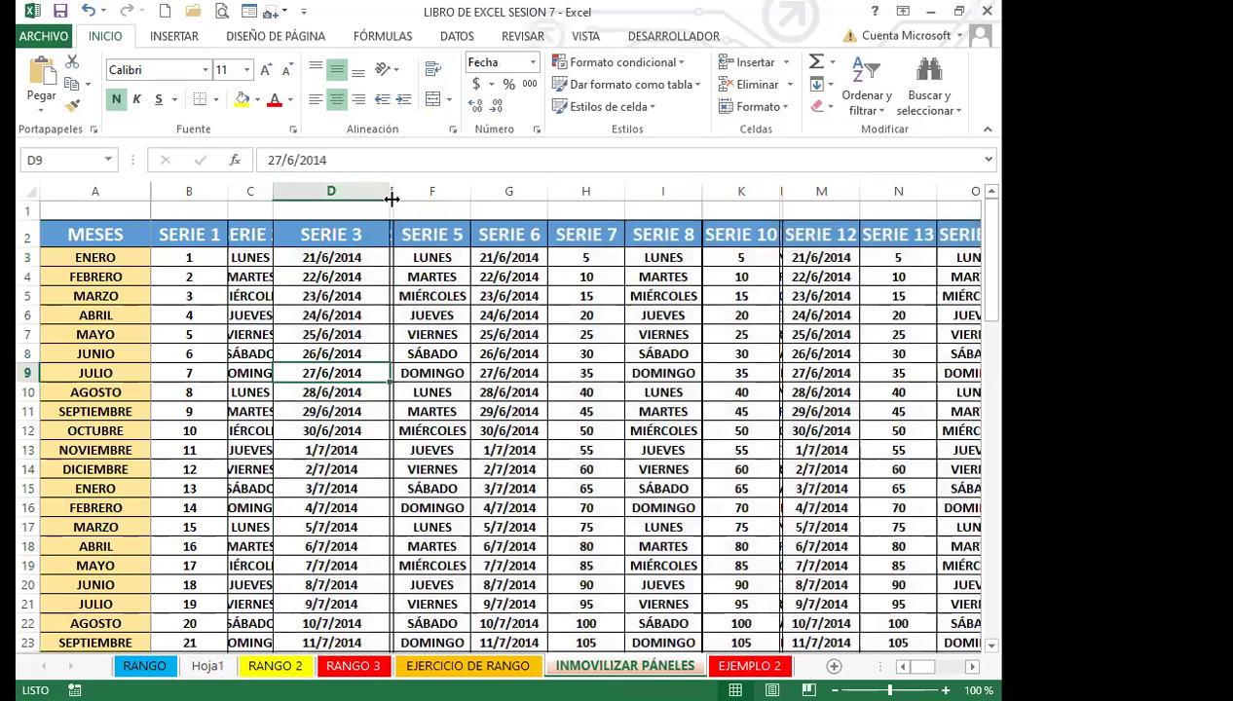
left_click_drag(355, 191, 401, 189)
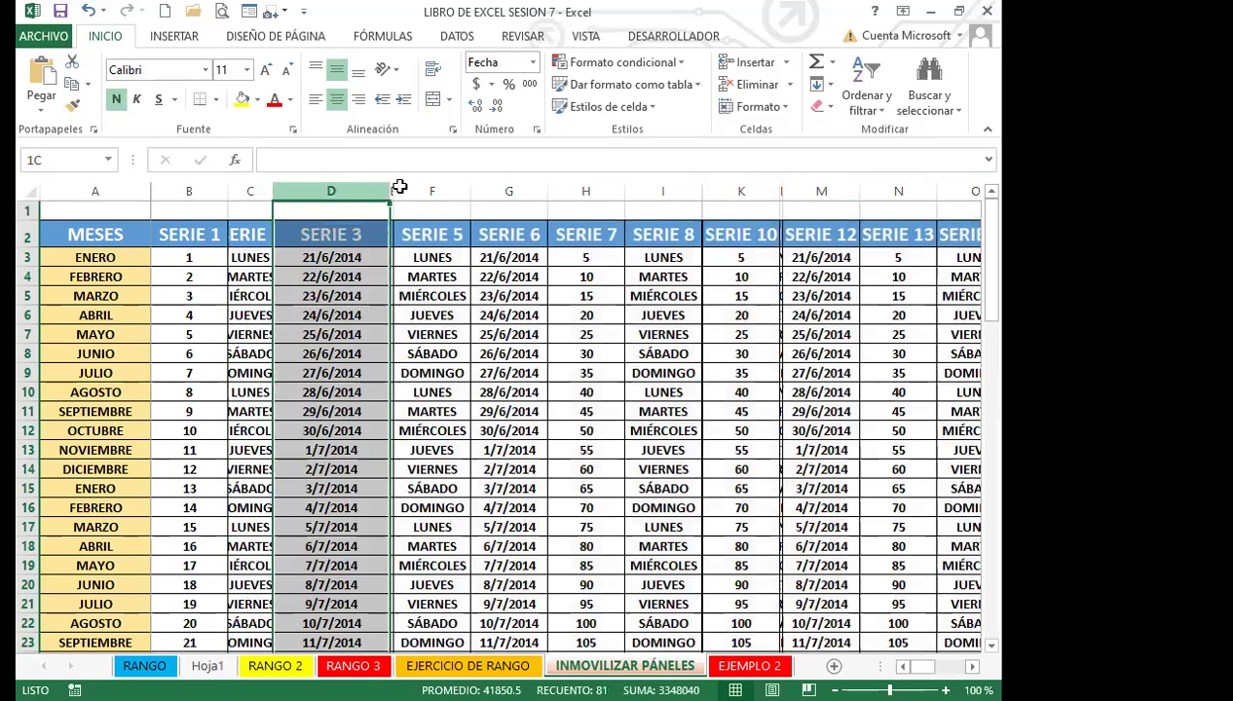
left_click(760, 109)
mouse_move(737, 292)
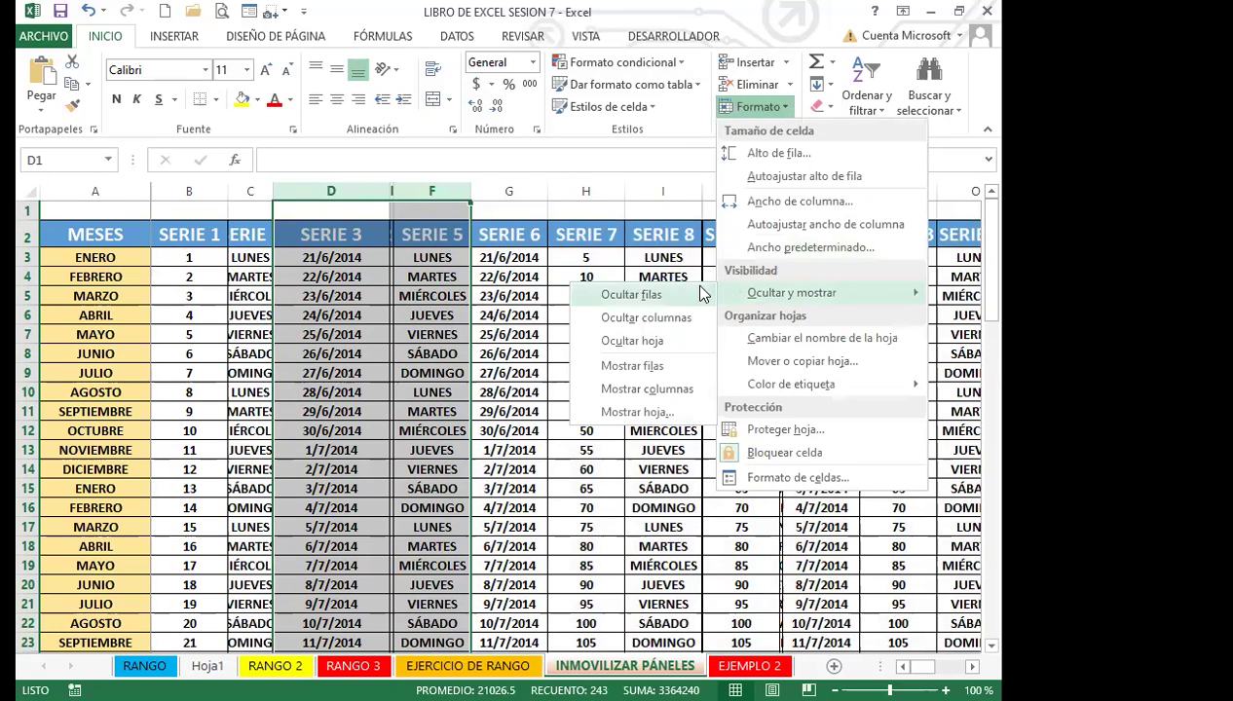
left_click_drag(433, 373, 433, 354)
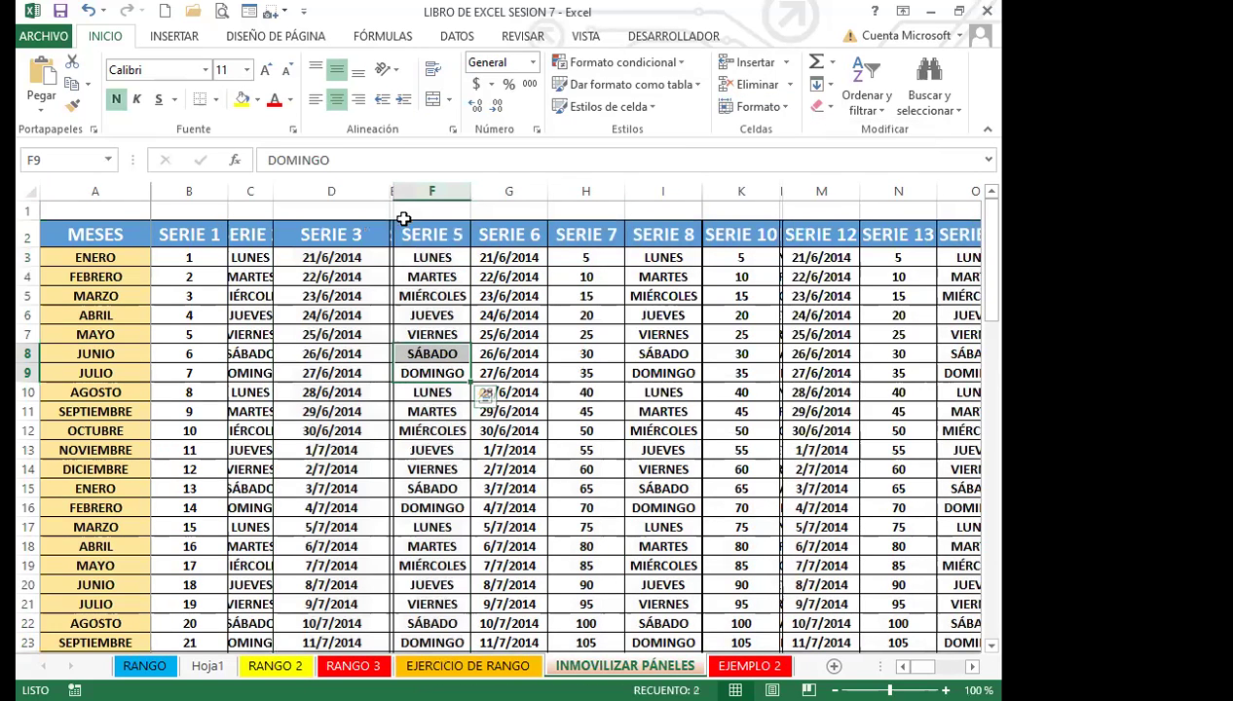
Step: Adjust the widths of columns C through G so the SERIE 2 to SERIE 6 headers and data are fully readable
double_click(385, 193)
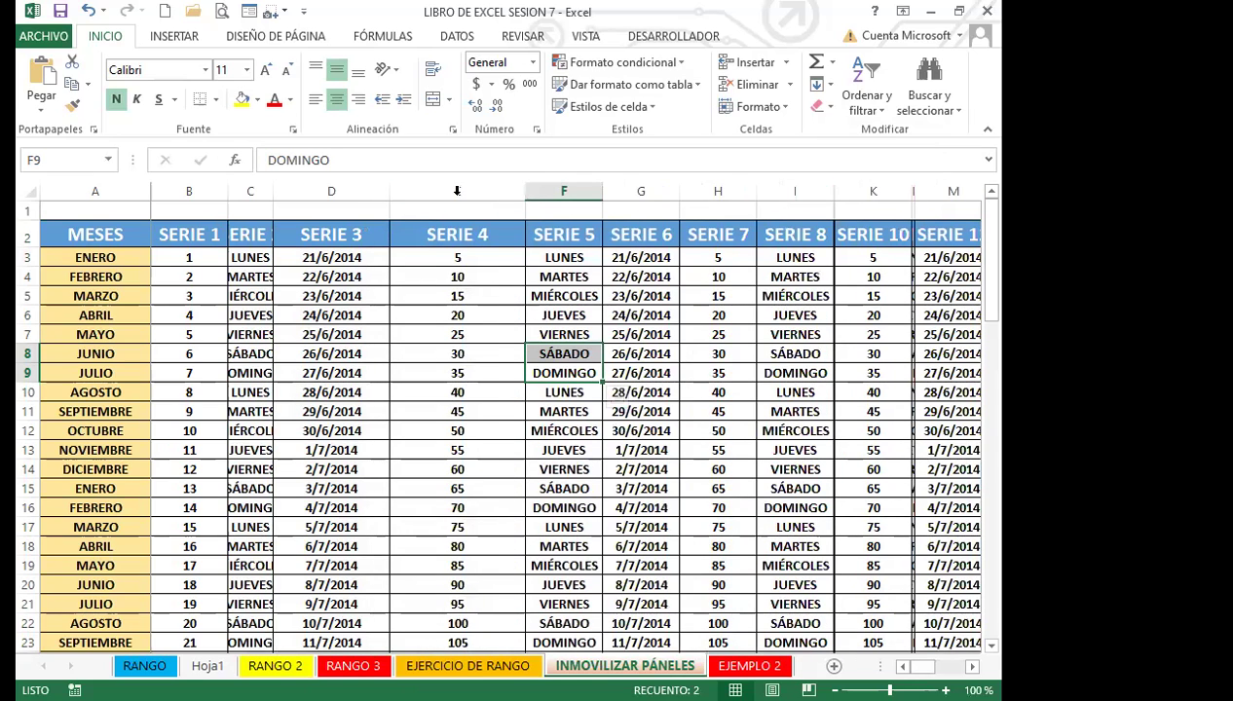
double_click(390, 191)
left_click_drag(276, 192, 374, 199)
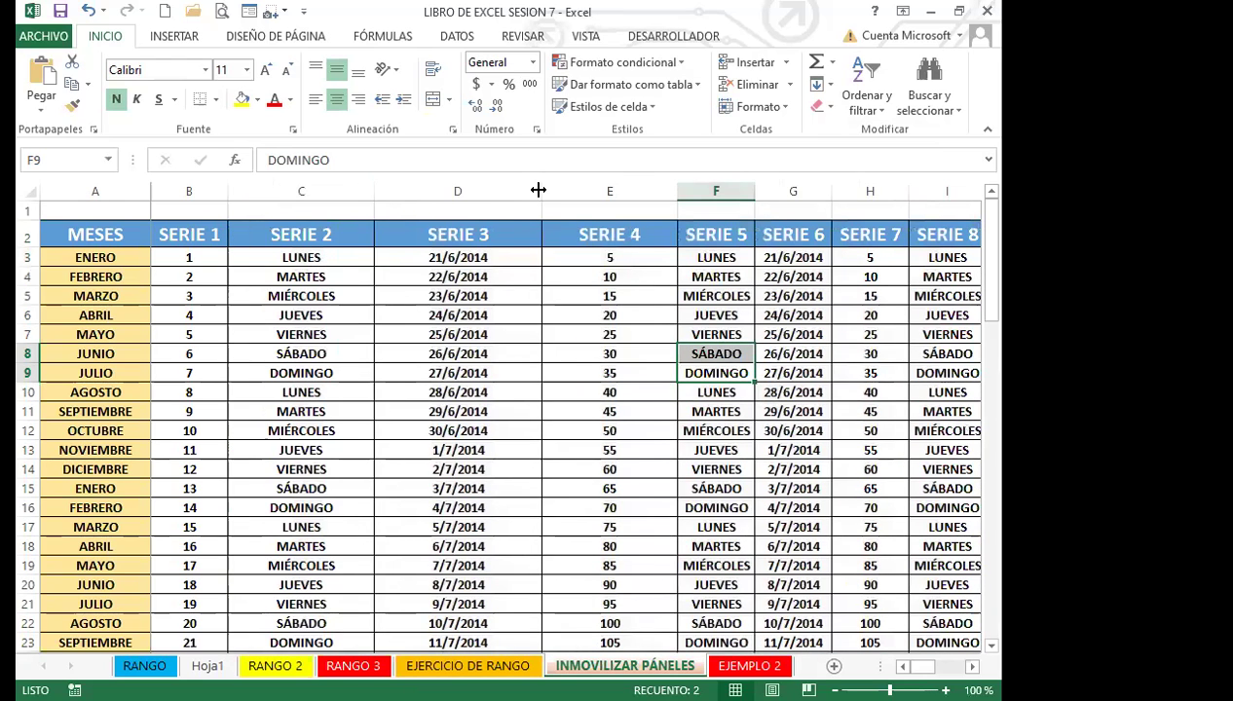
double_click(373, 194)
left_click_drag(374, 195, 347, 195)
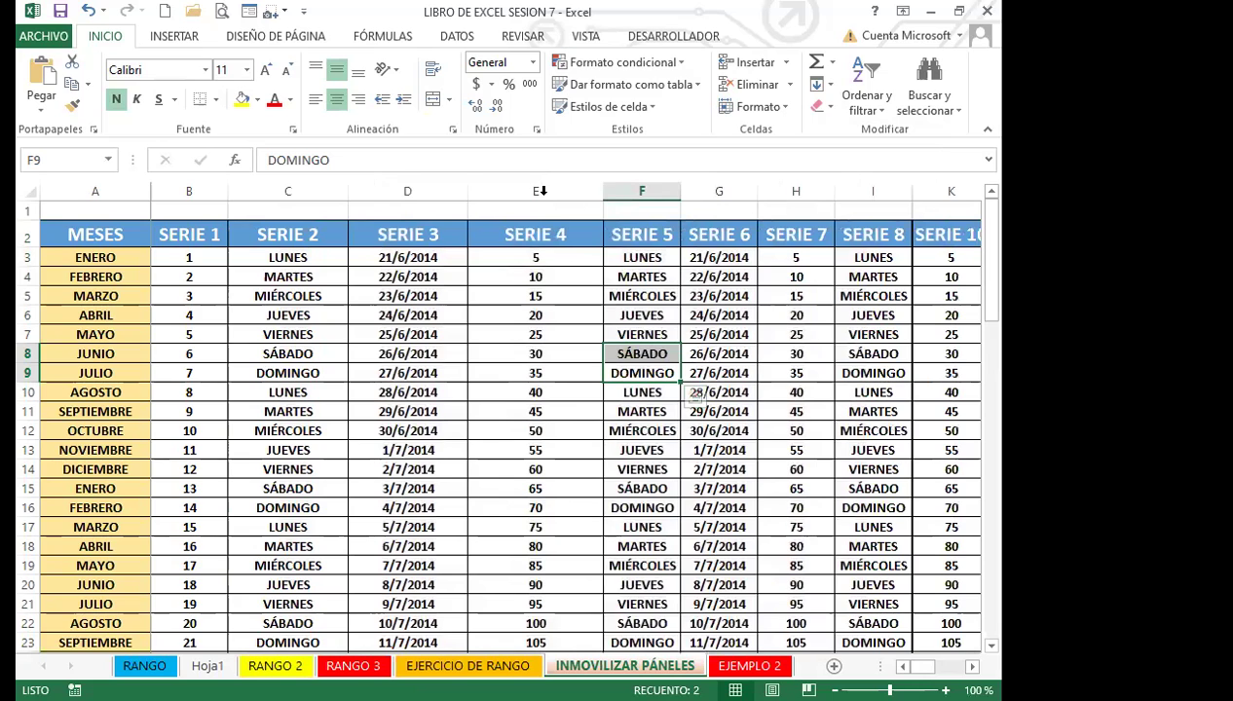
double_click(602, 191)
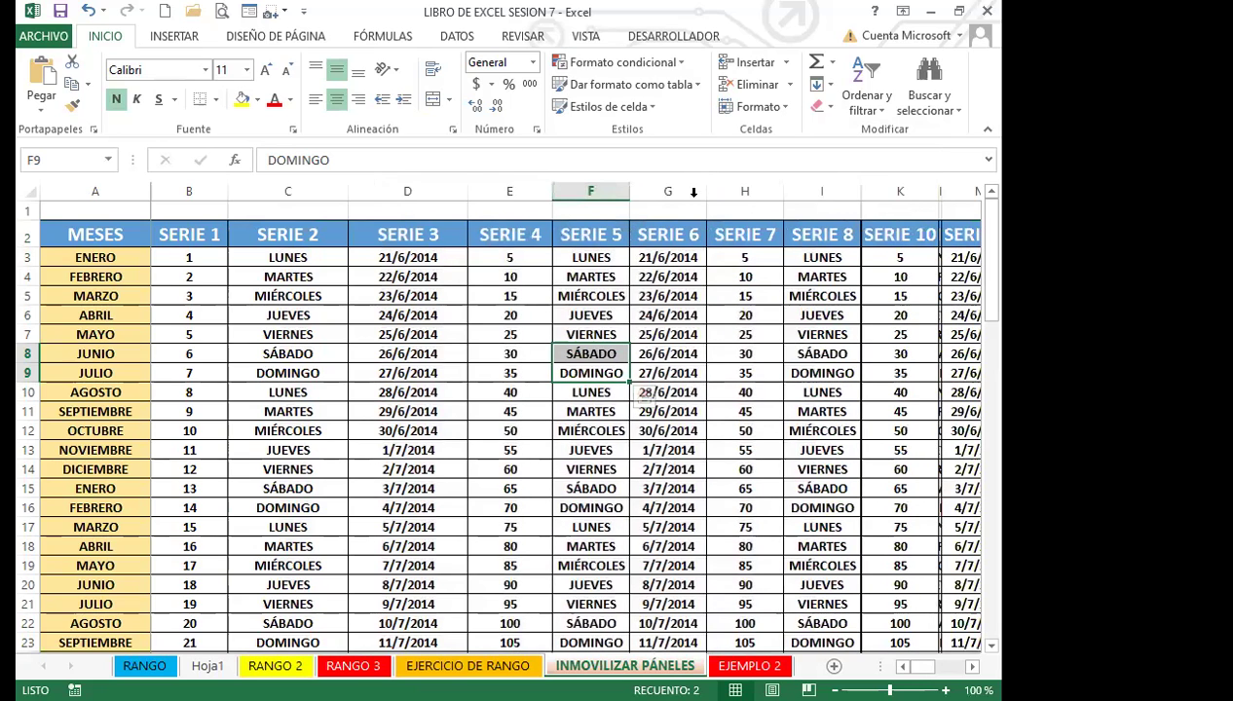
double_click(629, 192)
double_click(725, 192)
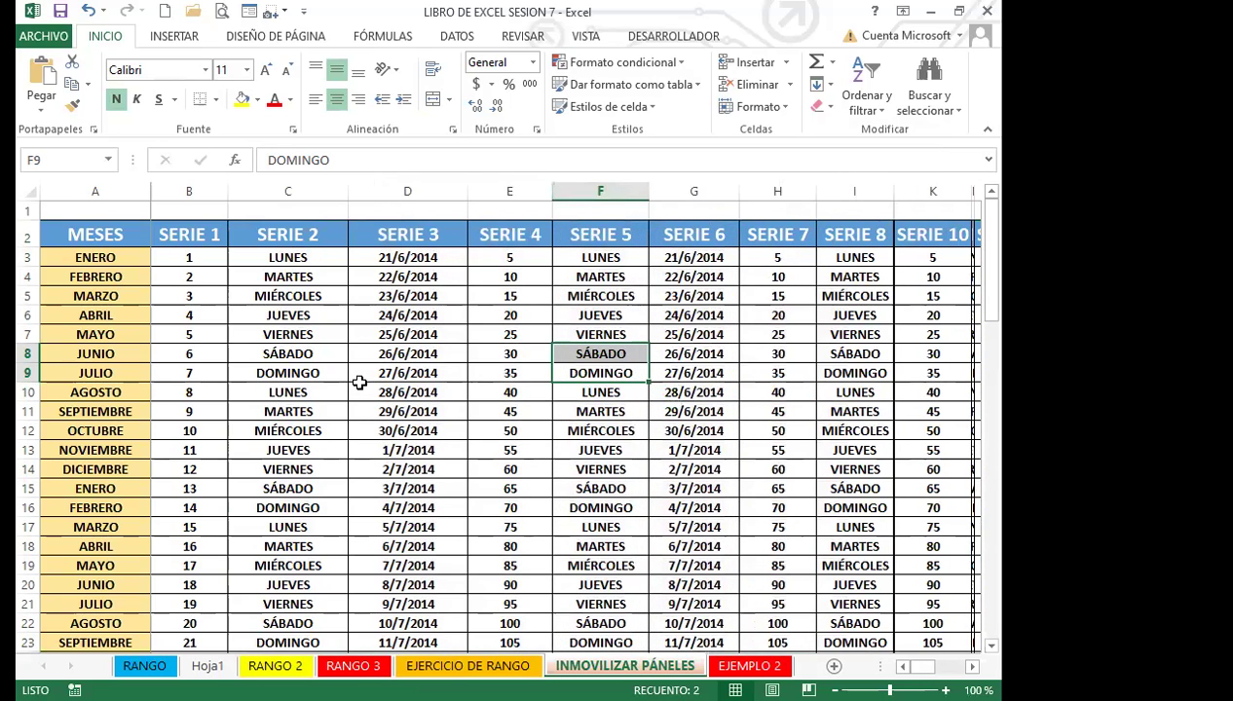
Step: Unfreeze the panes on the INMOVILIZAR PÁNELES table
left_click(327, 371)
left_click(329, 331)
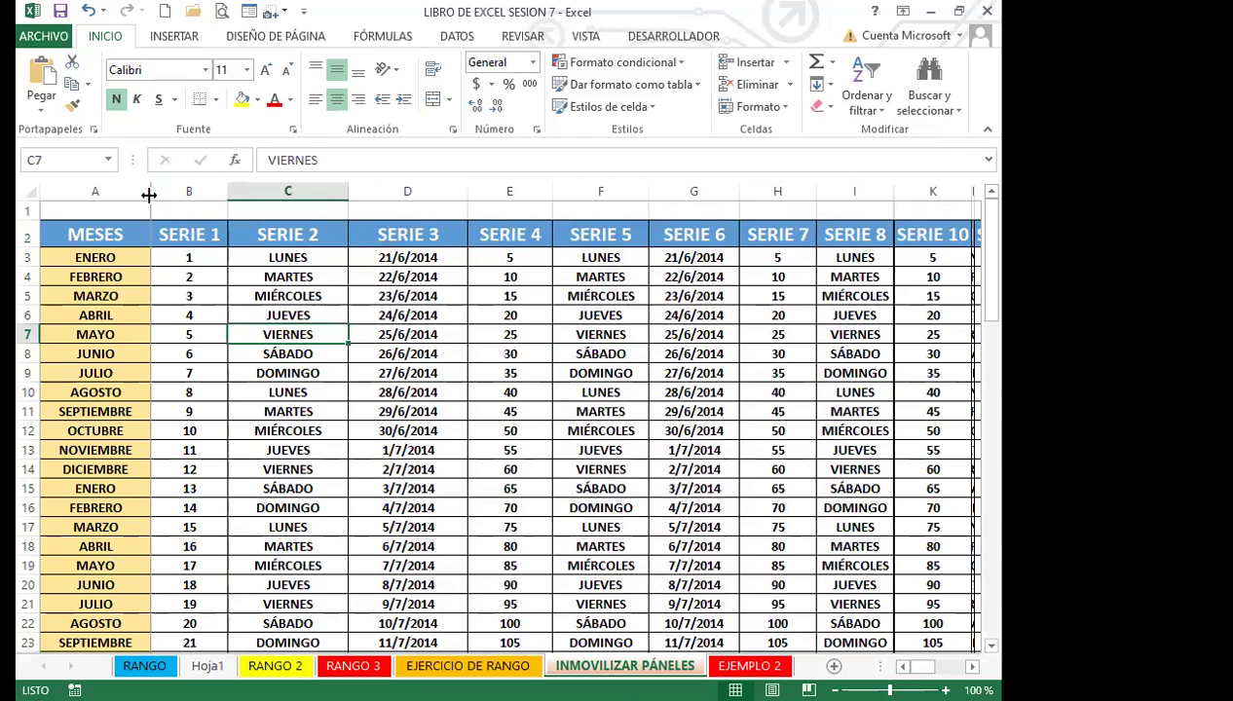
left_click(375, 352)
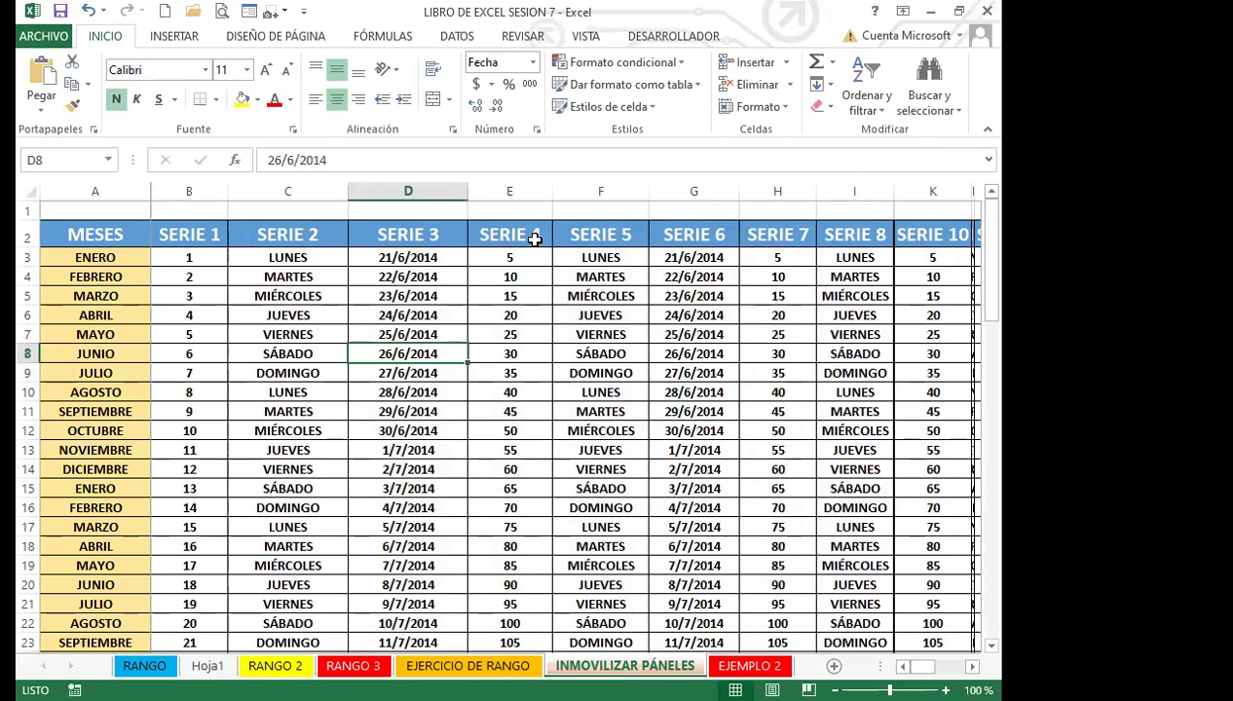
left_click(585, 36)
left_click(681, 107)
left_click(717, 143)
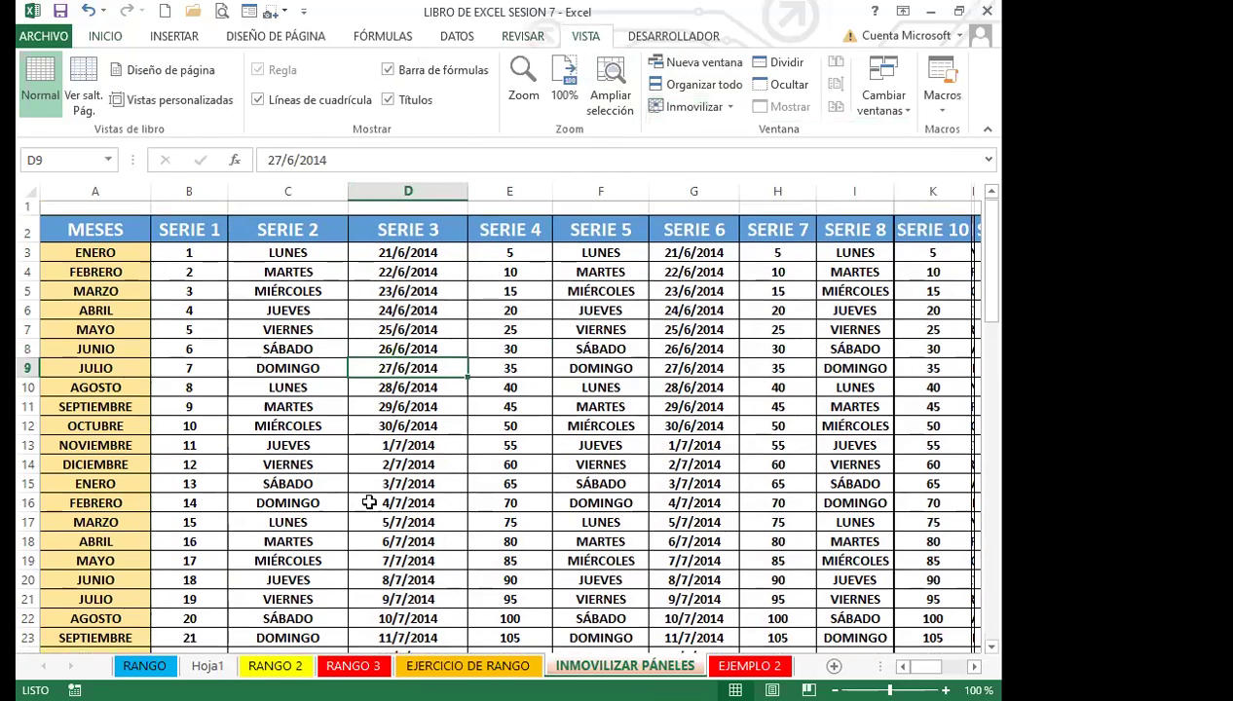
Step: Move through the unfrozen table down its rows and across to column R, and widen column L, SERIE 11
scroll(370, 502, "down", 20)
scroll(373, 503, "up", 20)
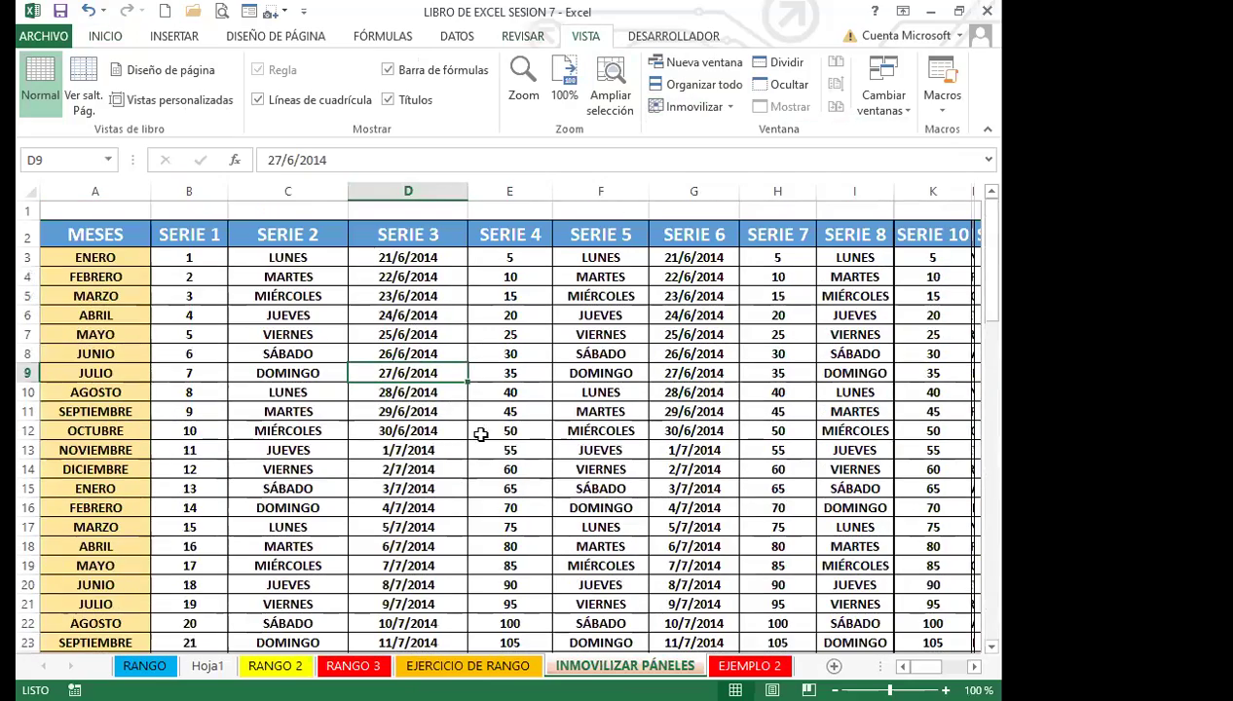
left_click(480, 434)
key("Down")
key("Down")
key("Down")
key("Down")
key("Right")
key("Right")
key("Right")
key("Down")
key("Down")
key("Right")
key("Right")
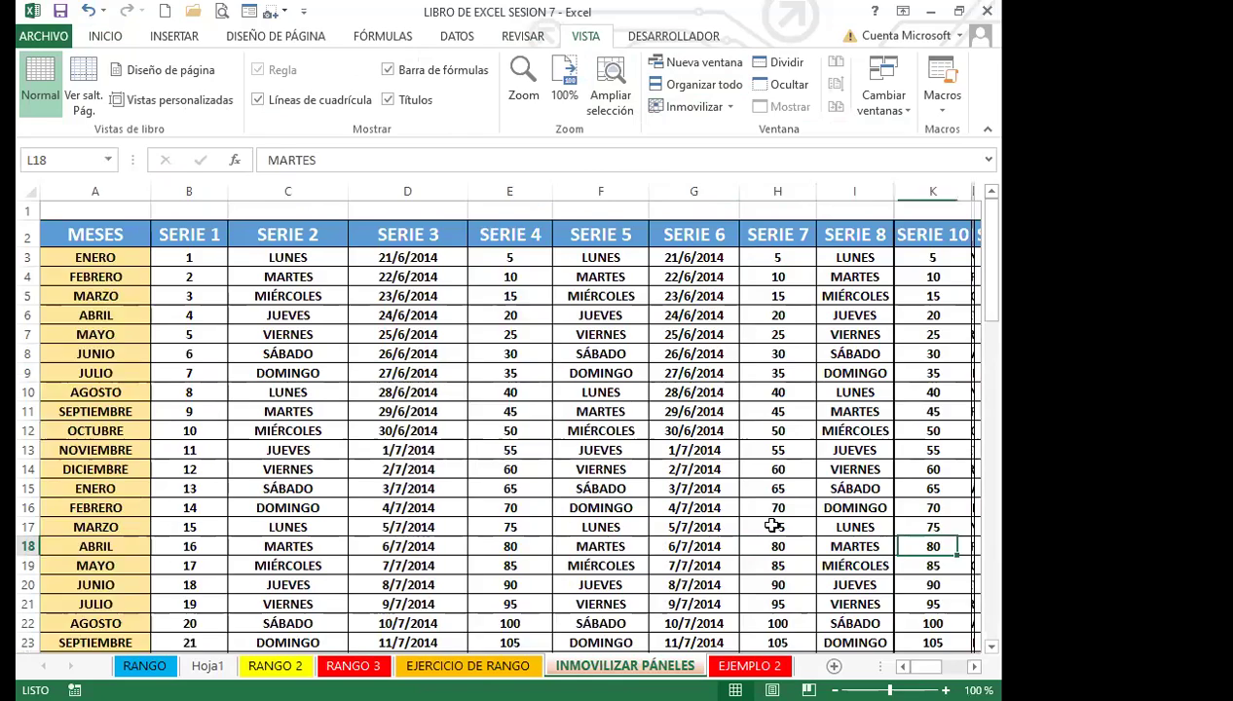
key("Right")
key("Right")
key("Right")
key("Right")
key("Right")
key("Right")
key("Right")
left_click_drag(549, 195, 623, 194)
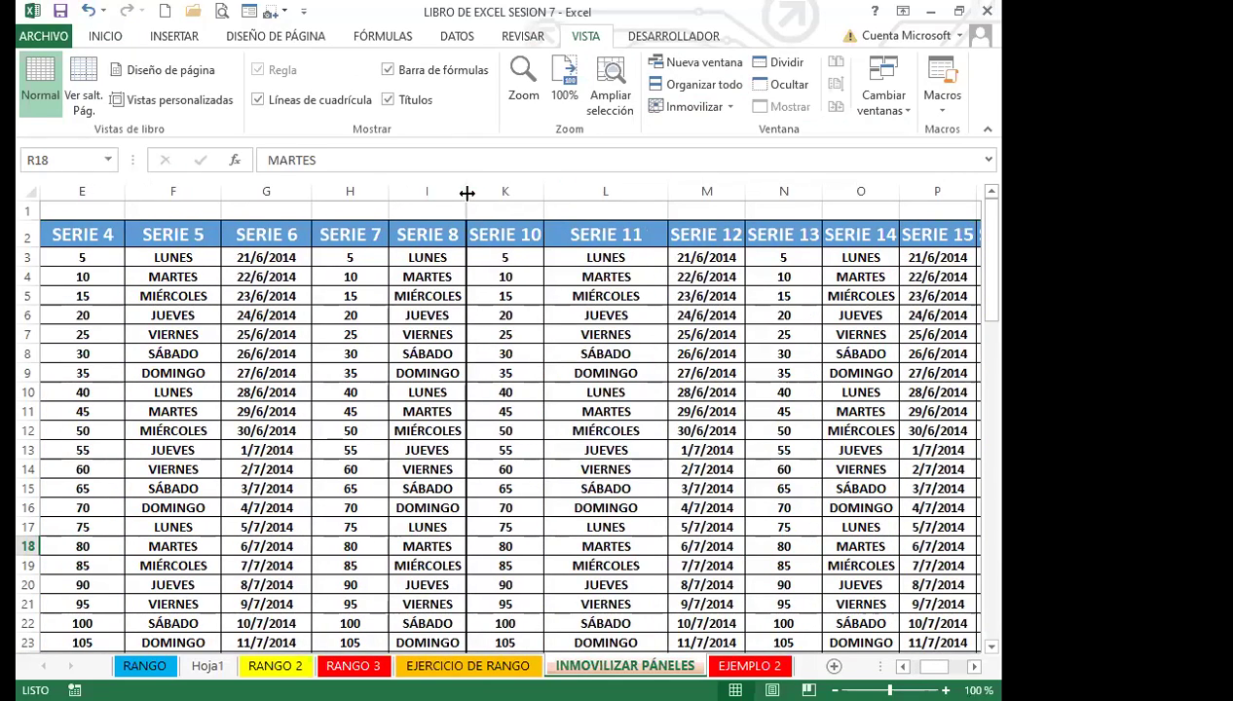
left_click(566, 295)
left_click(498, 450)
left_click(499, 507)
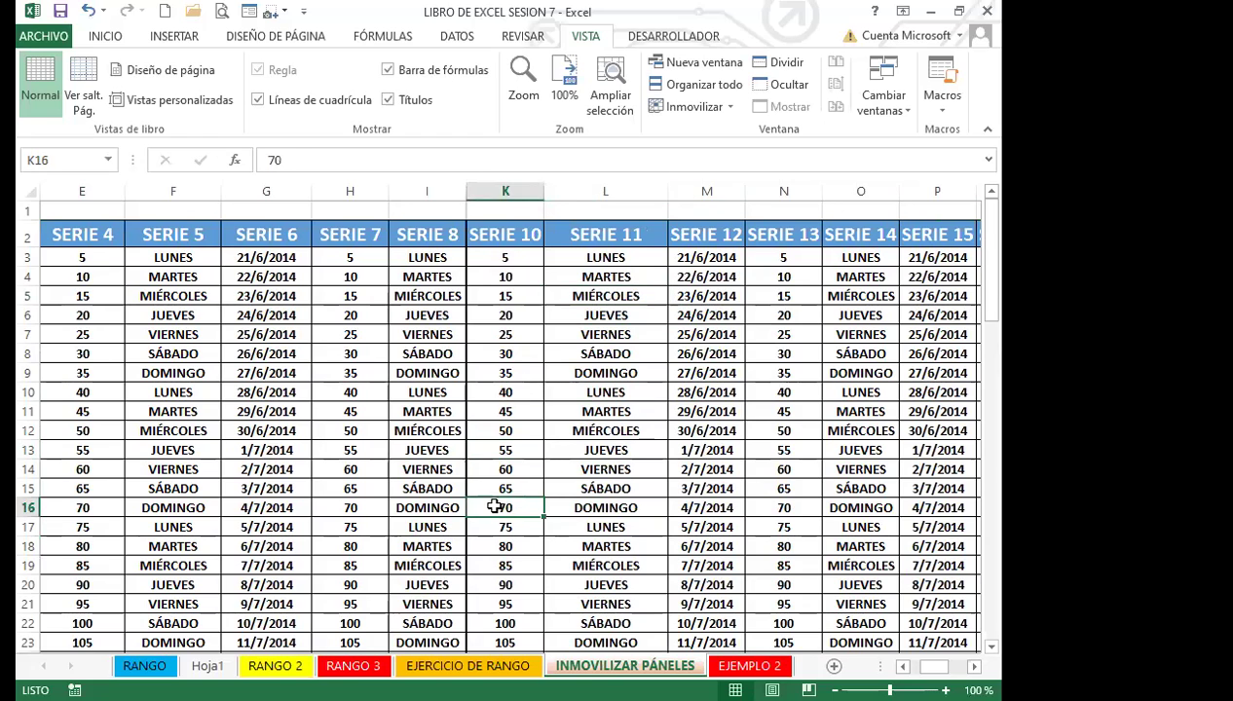
left_click(576, 484)
left_click(419, 392)
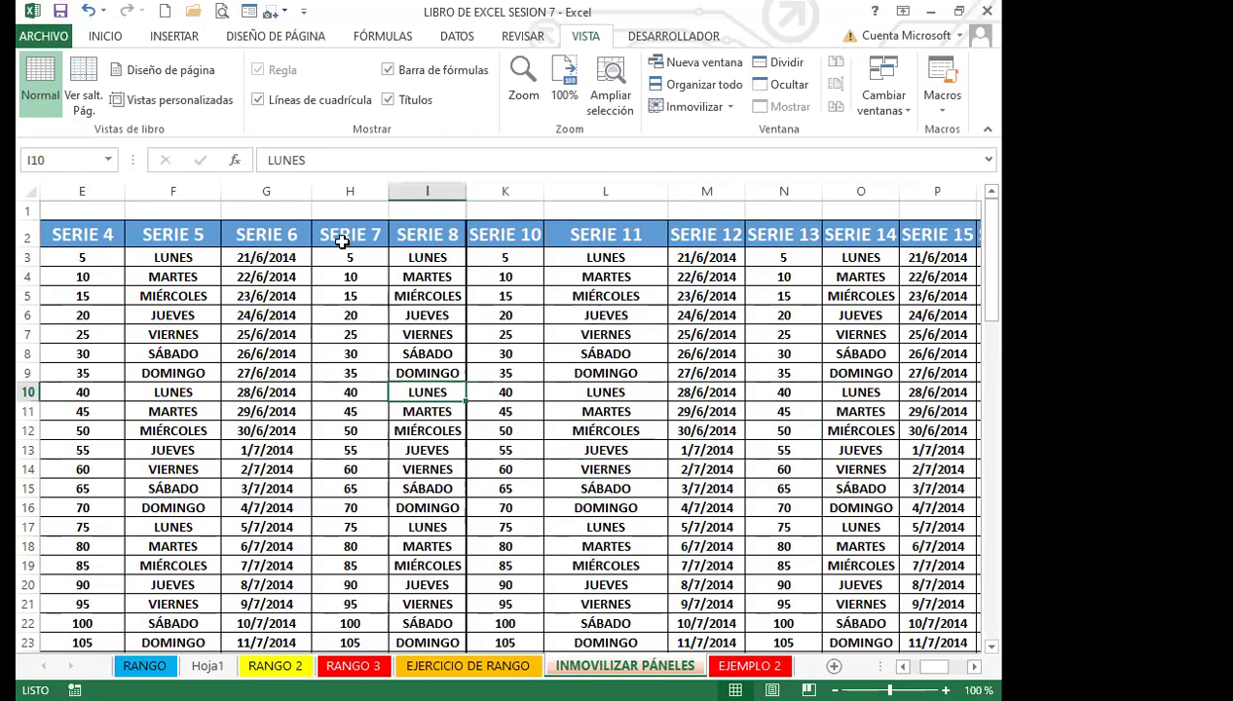
left_click(381, 375)
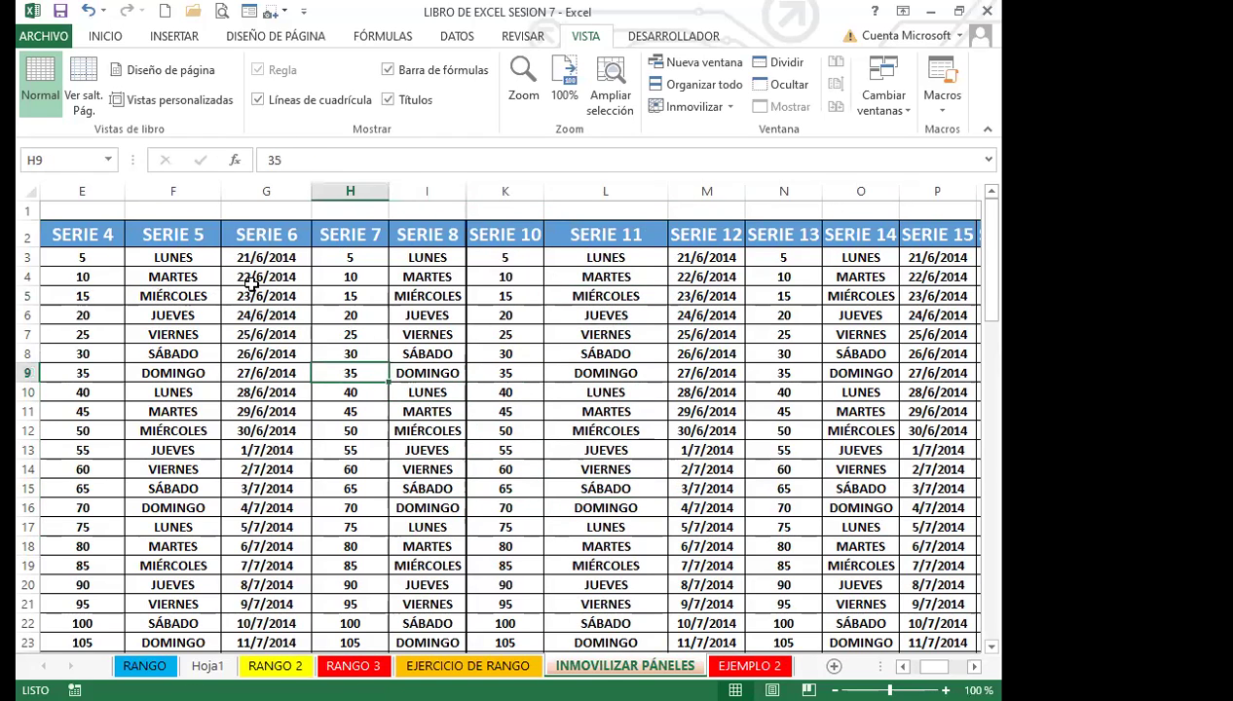
left_click(266, 292)
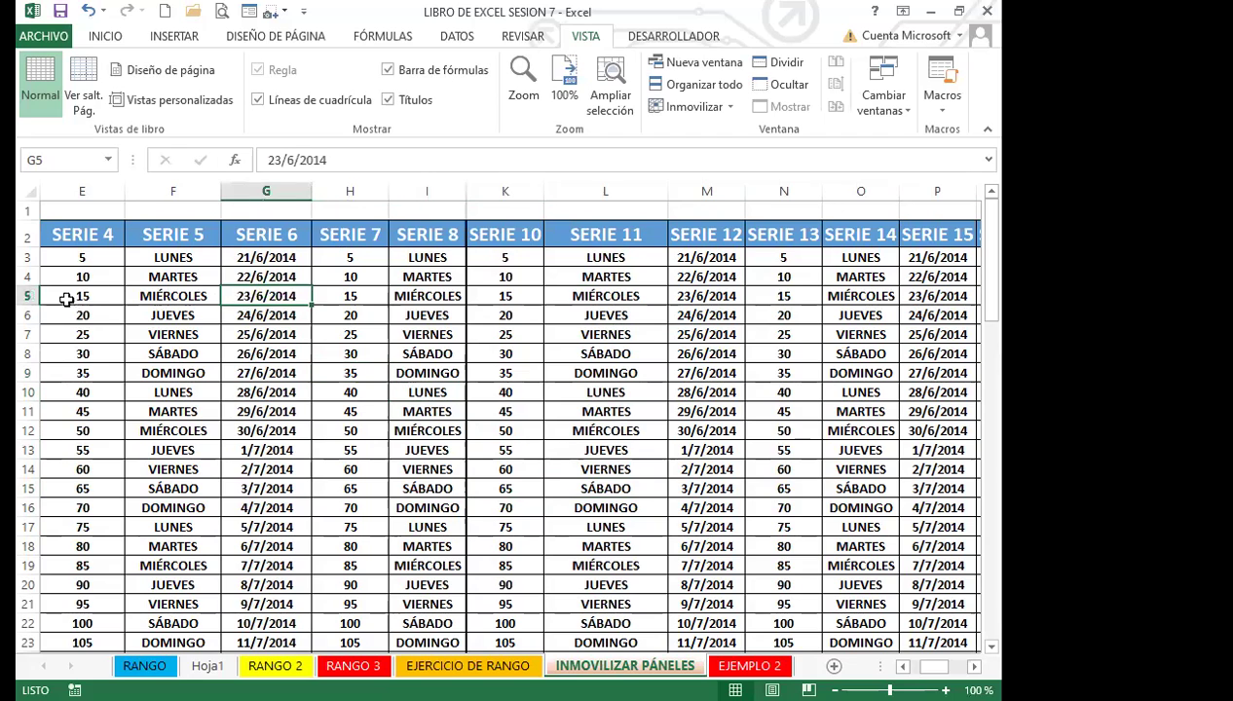
left_click(399, 371)
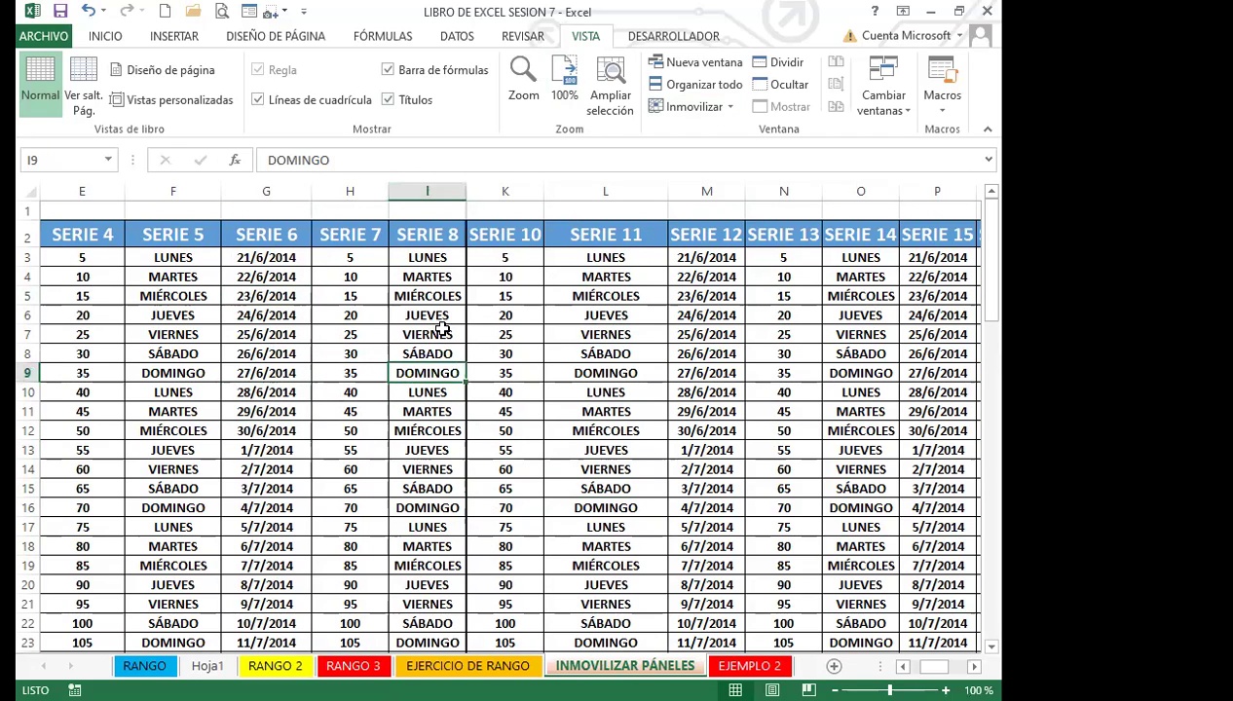
left_click(534, 407)
left_click(436, 378)
Step: Select columns I through L, widen column I, SERIE 8, and select cell I6
left_click(420, 201)
left_click_drag(596, 209, 596, 210)
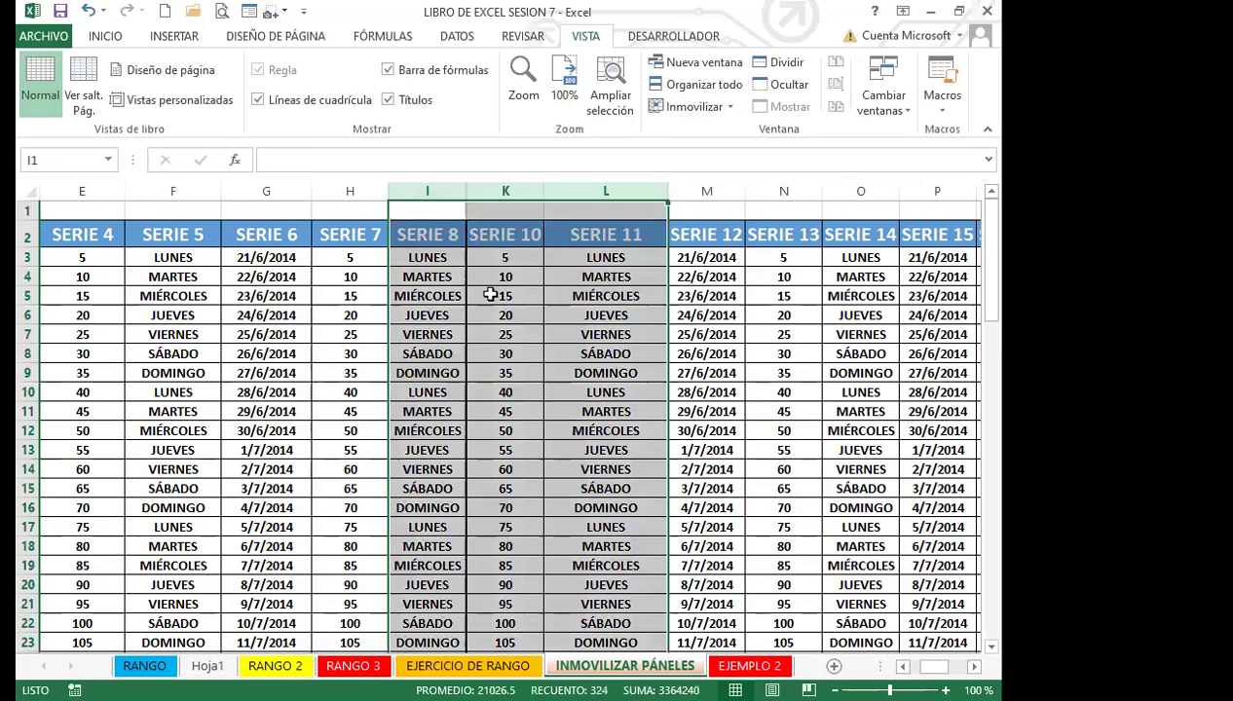
left_click(504, 296)
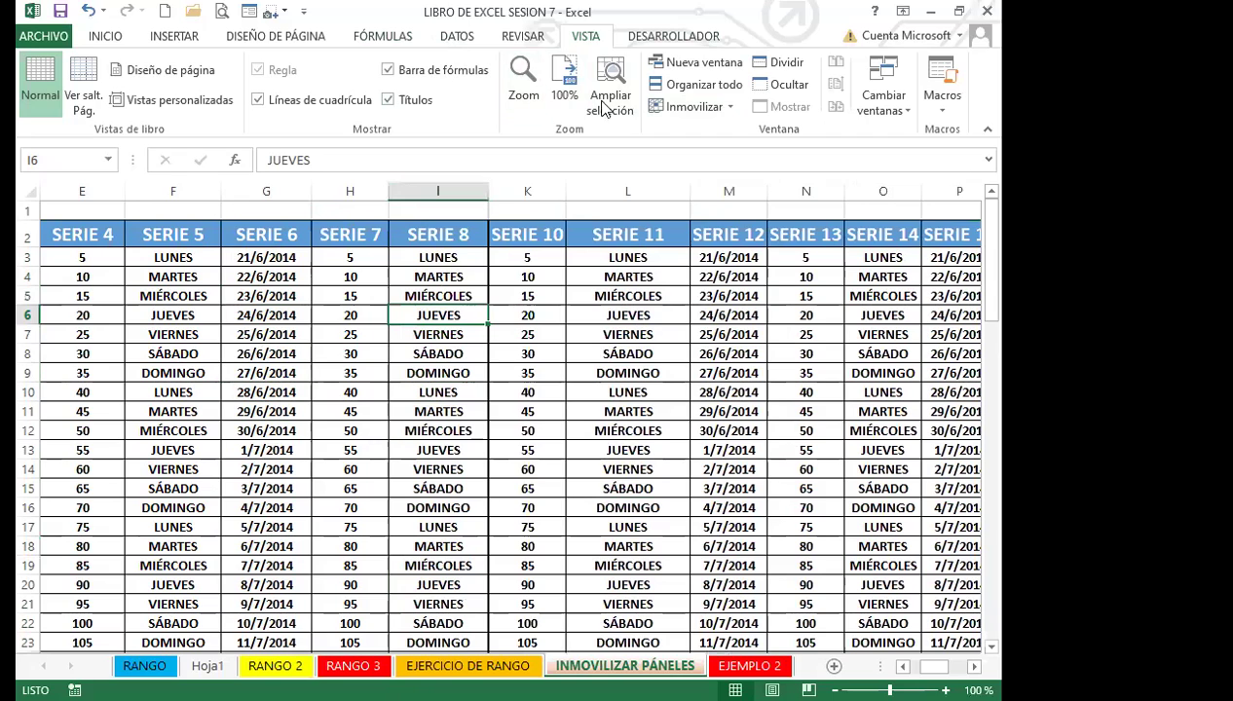
Step: Review the freezing options for panes, top row and first column without applying any of them
left_click(728, 107)
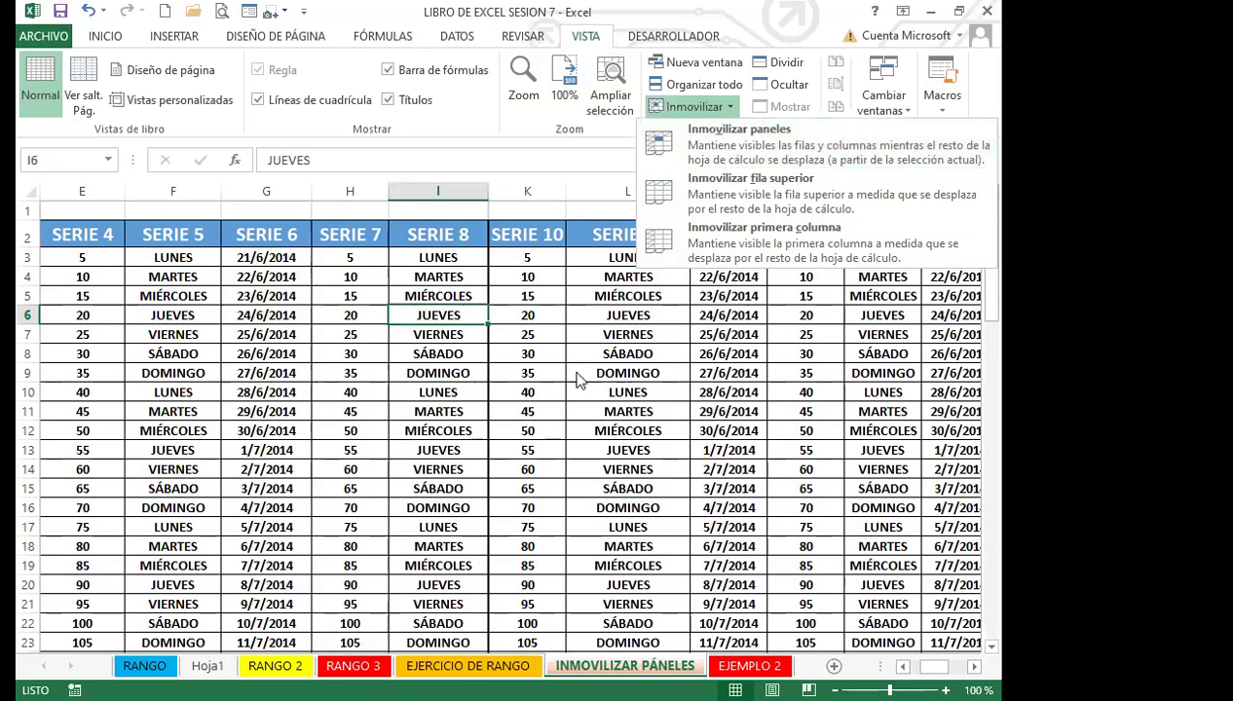
left_click(569, 338)
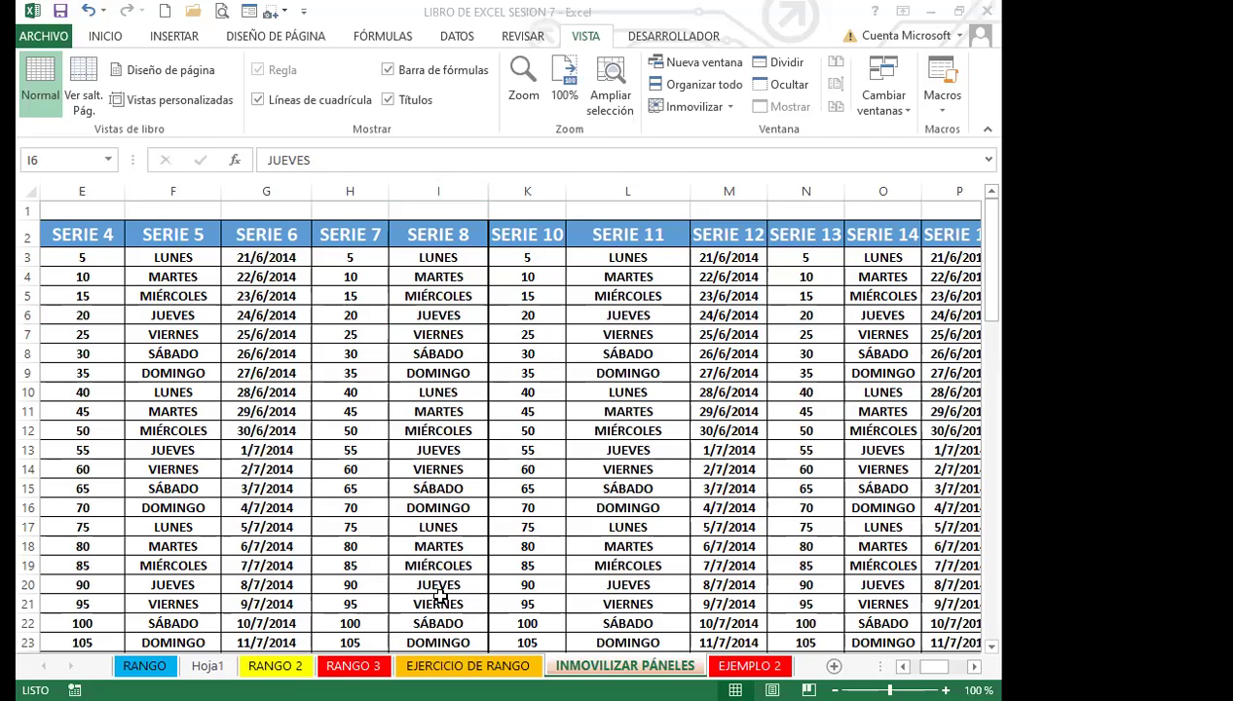
left_click(440, 453)
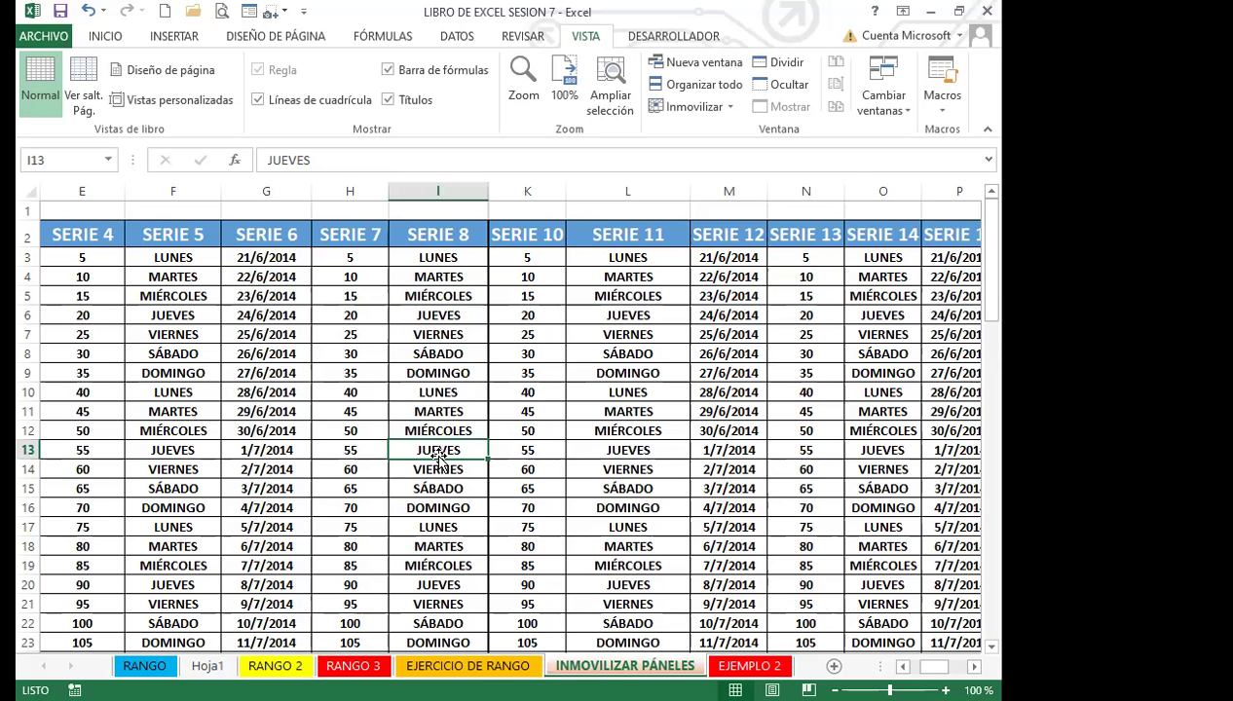
left_click(516, 446)
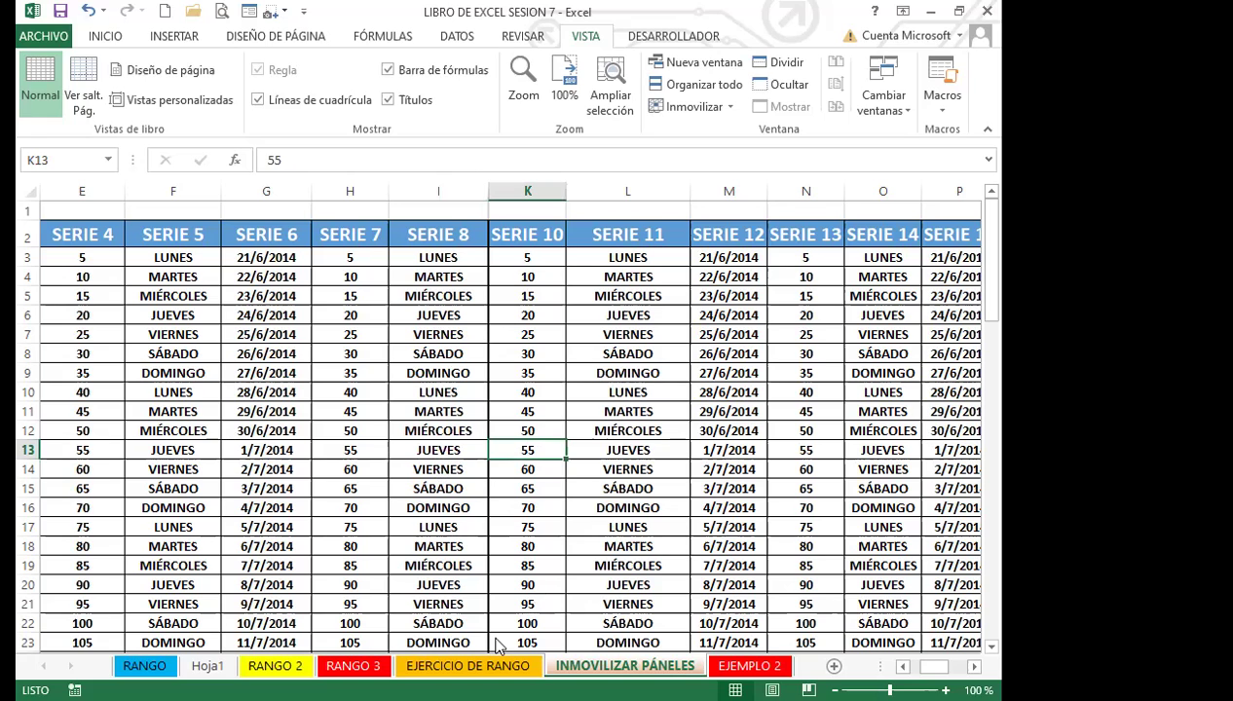
Step: Look through the RANGO 2, RANGO 3 and EJERCICIO DE RANGO sheets and return to RANGO 3
left_click(353, 666)
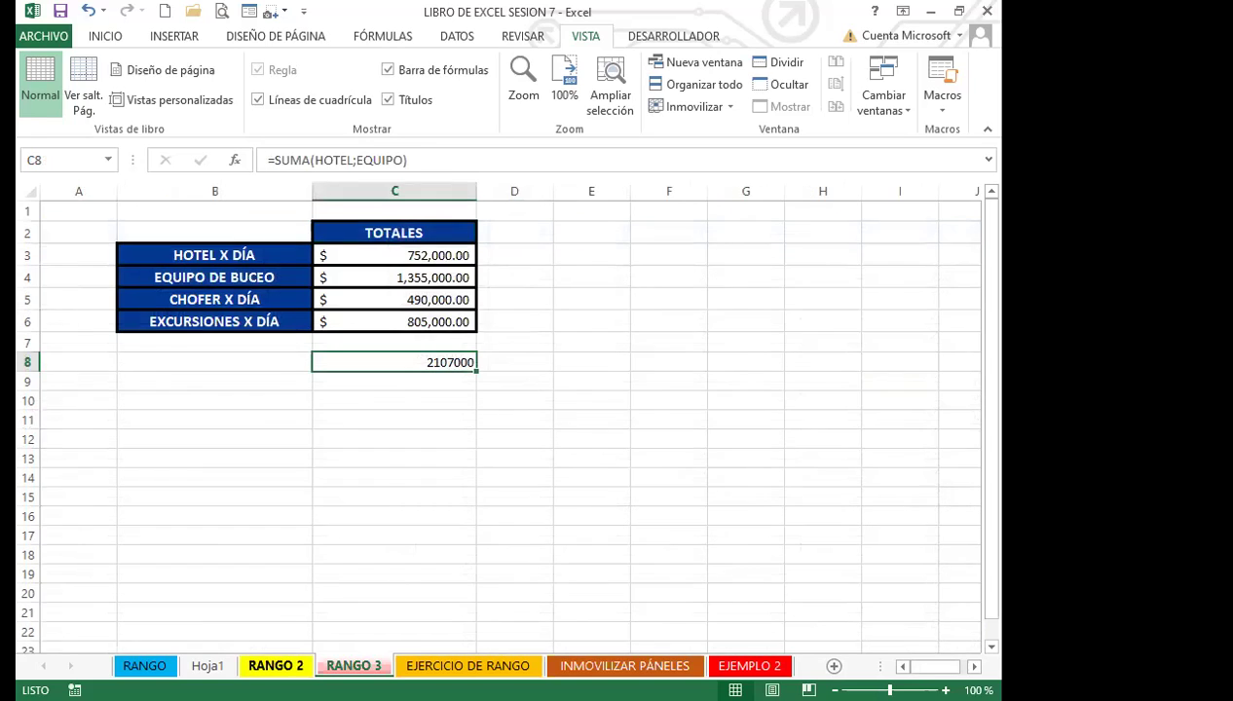
key("ctrl+Page_Up")
left_click(624, 666)
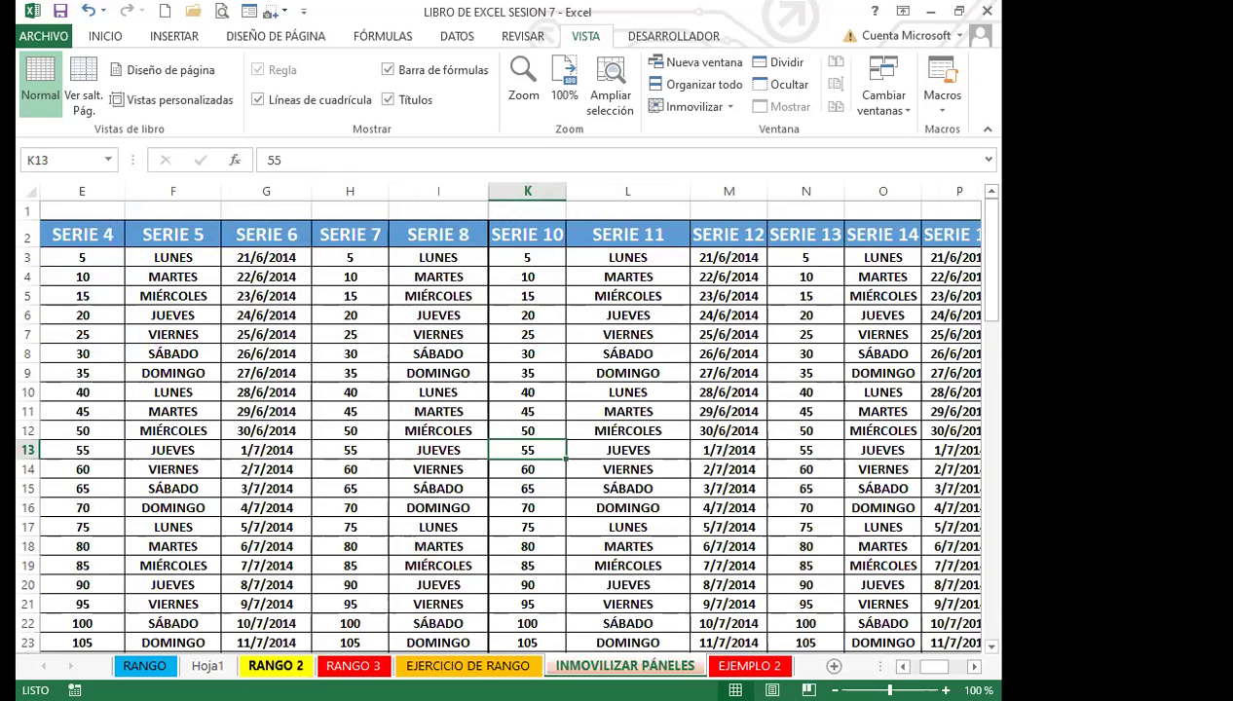
left_click(275, 666)
left_click(352, 666)
left_click(468, 666)
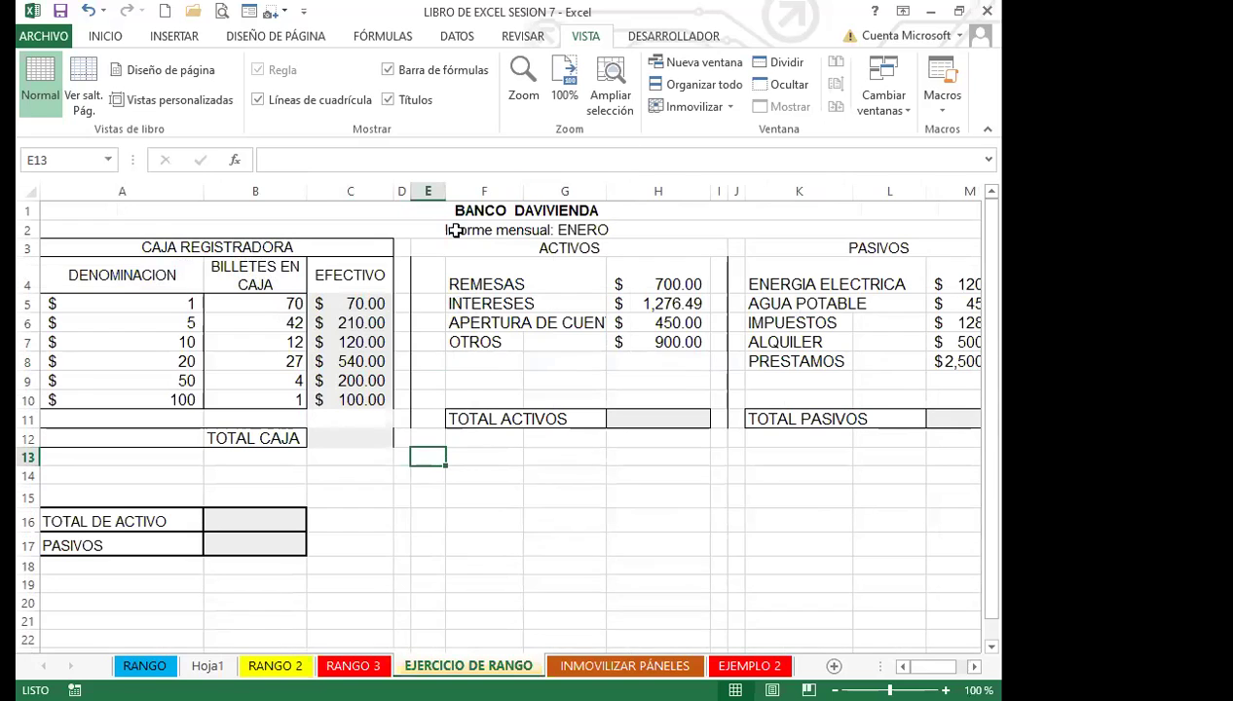
left_click(585, 440)
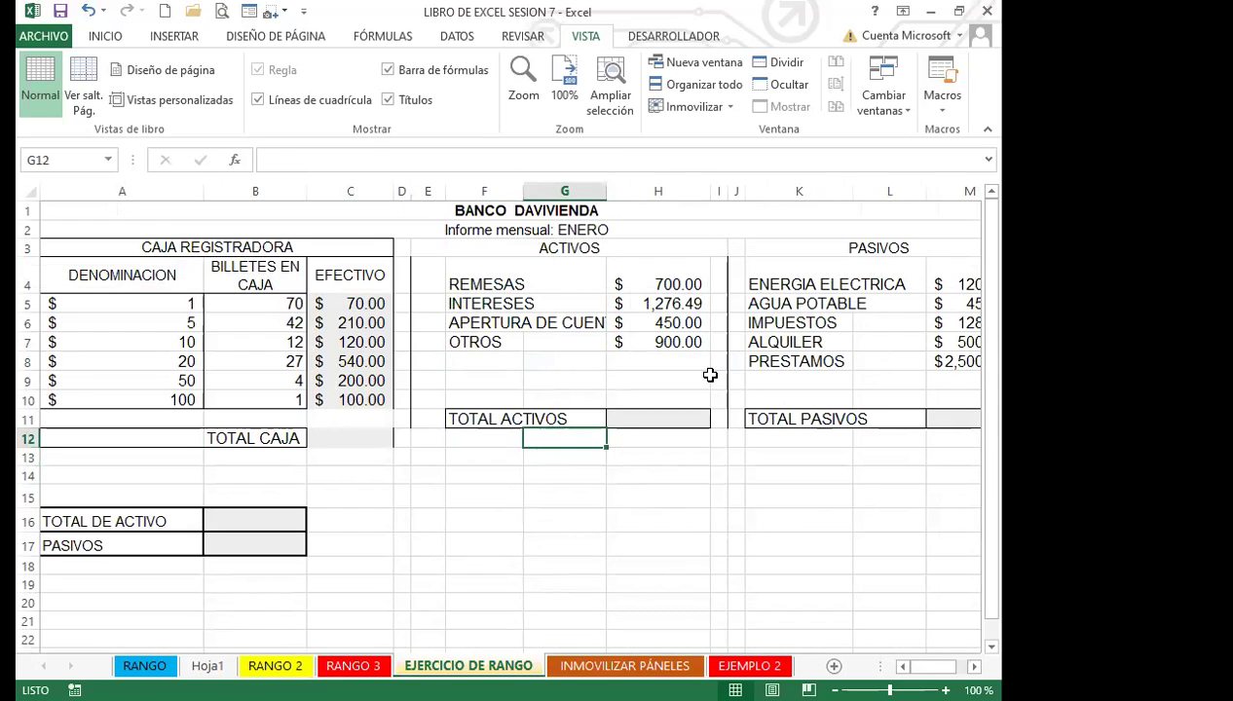
left_click(526, 477)
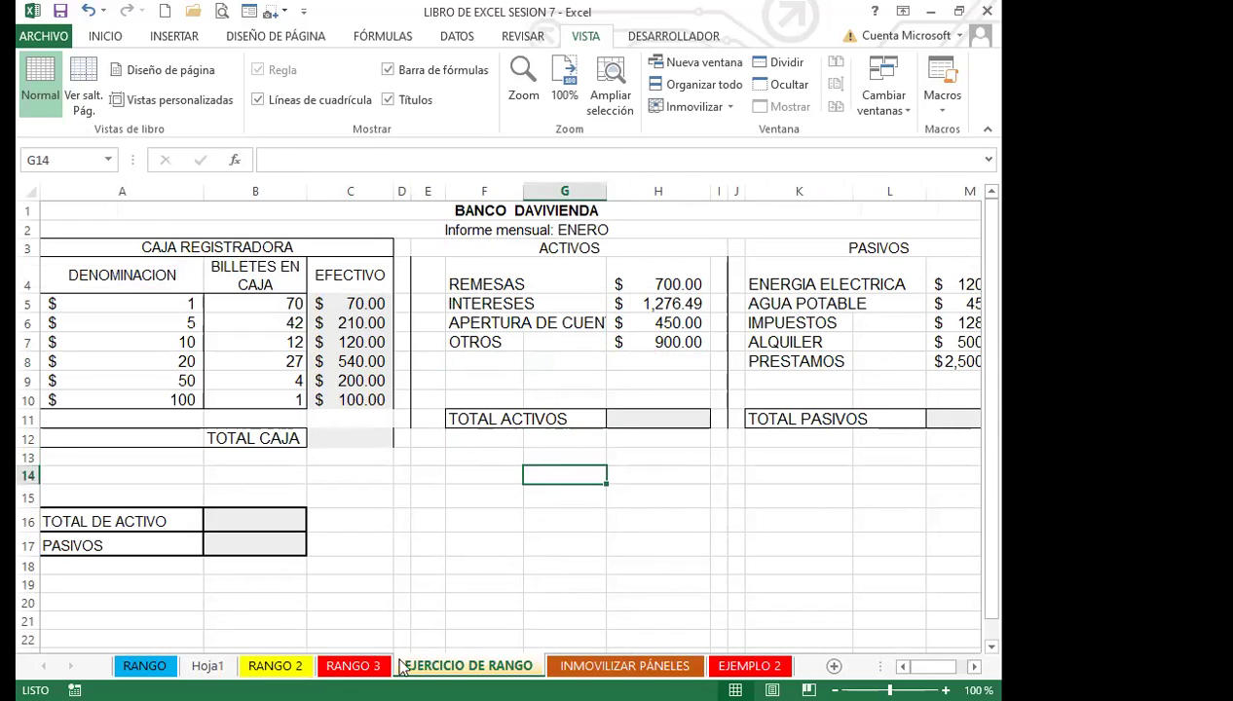
left_click(353, 666)
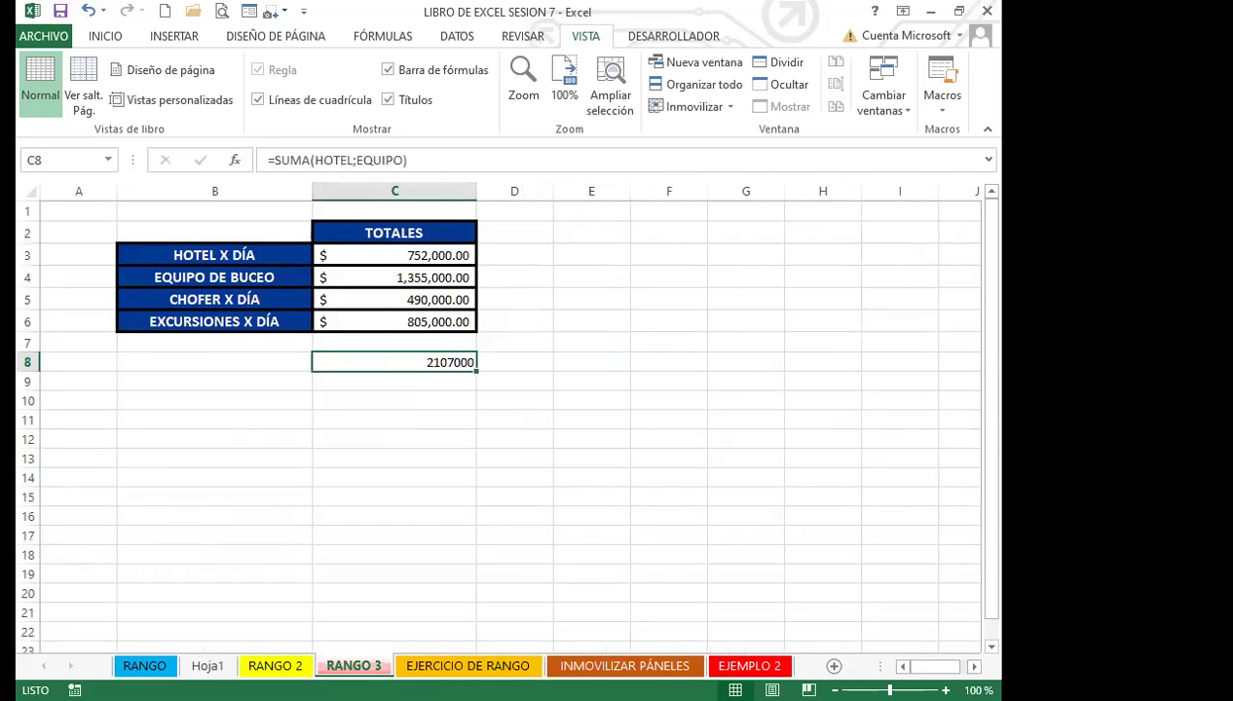